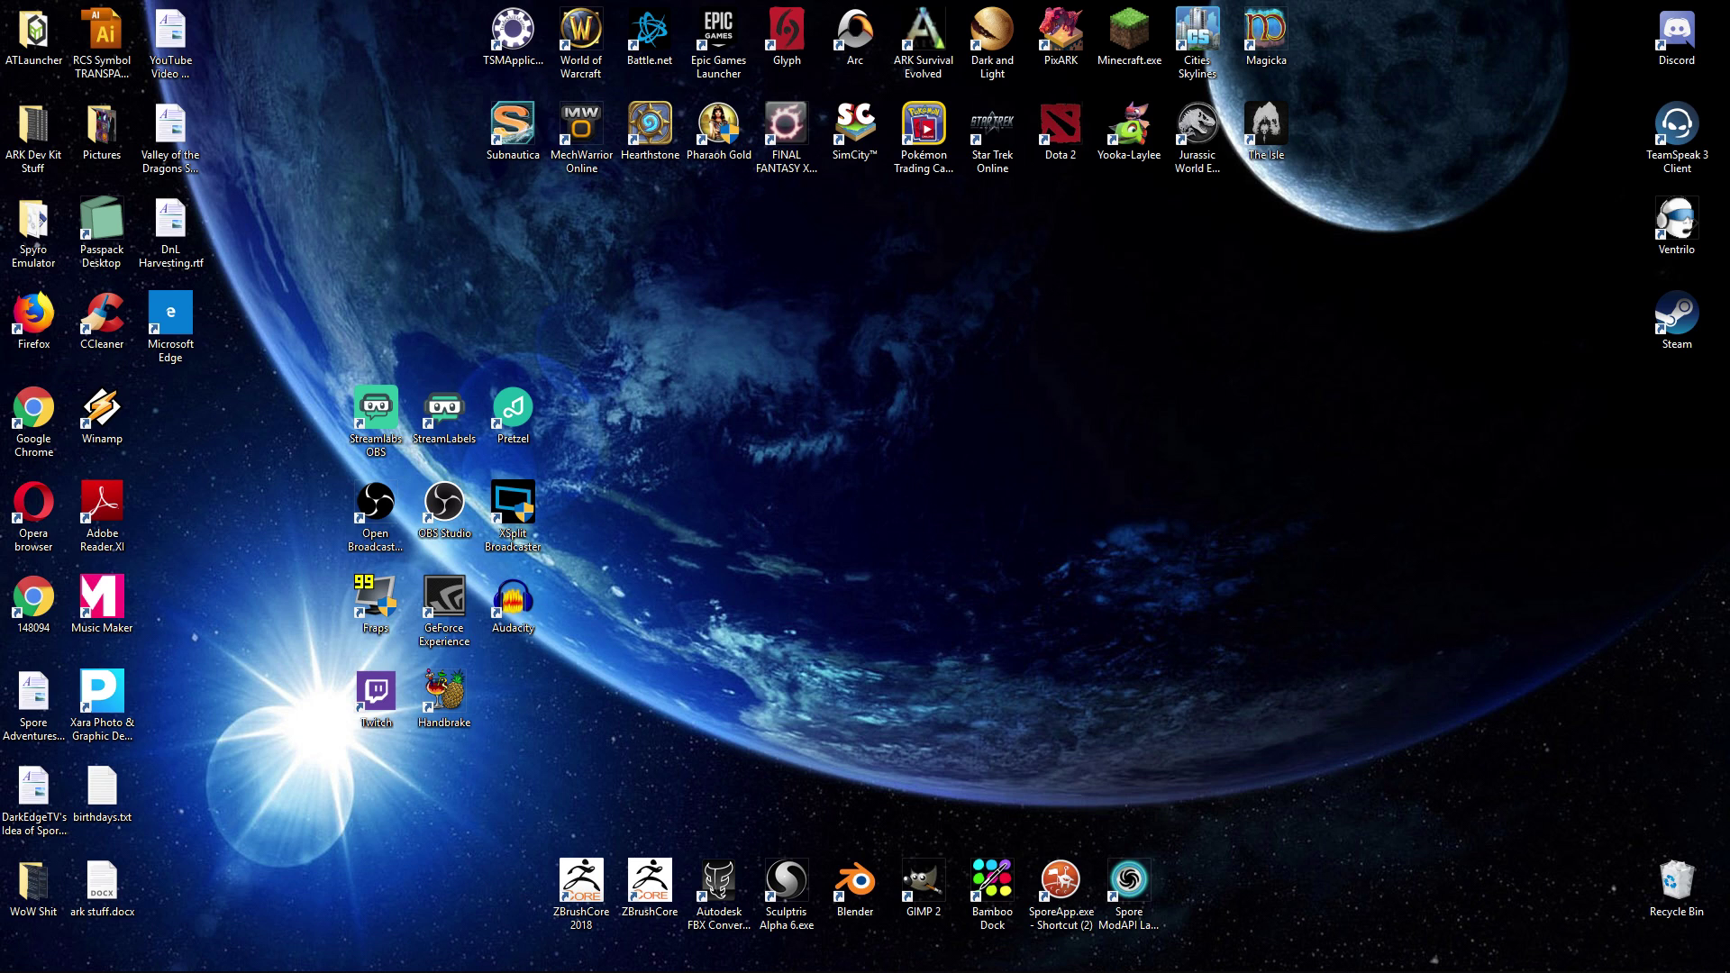
Step: Open the Data folder of the SPORE Galactic Adventures installation in File Explorer
left_click(242, 960)
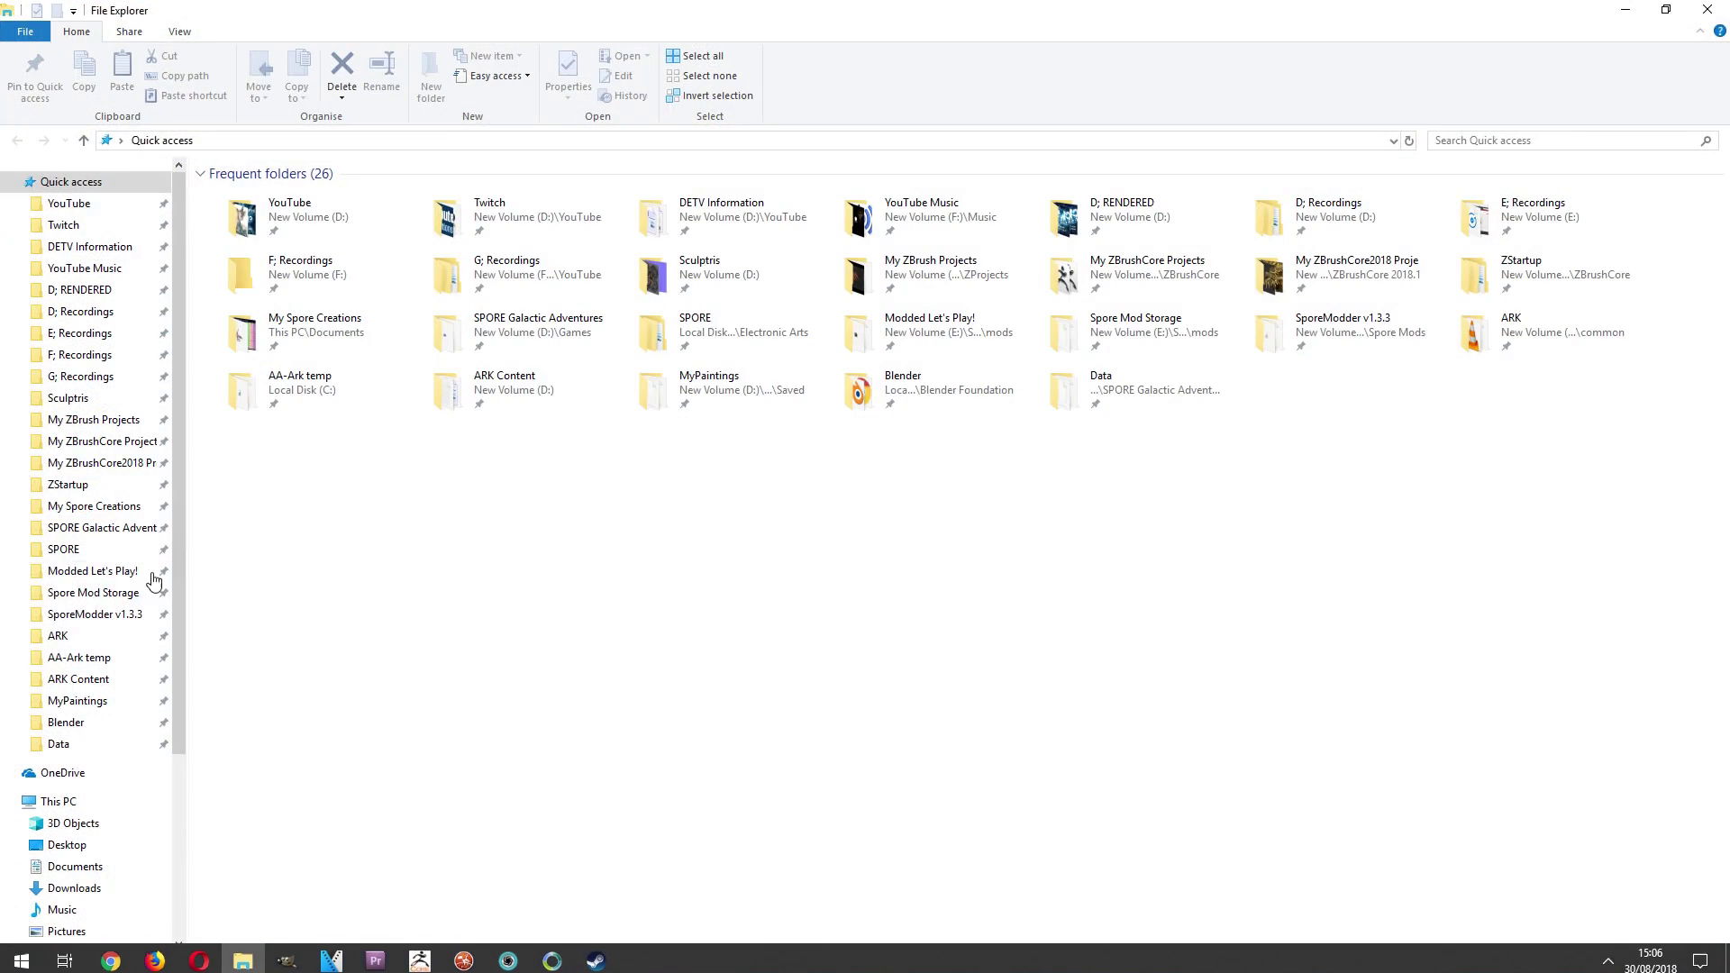
left_click(135, 527)
double_click(229, 213)
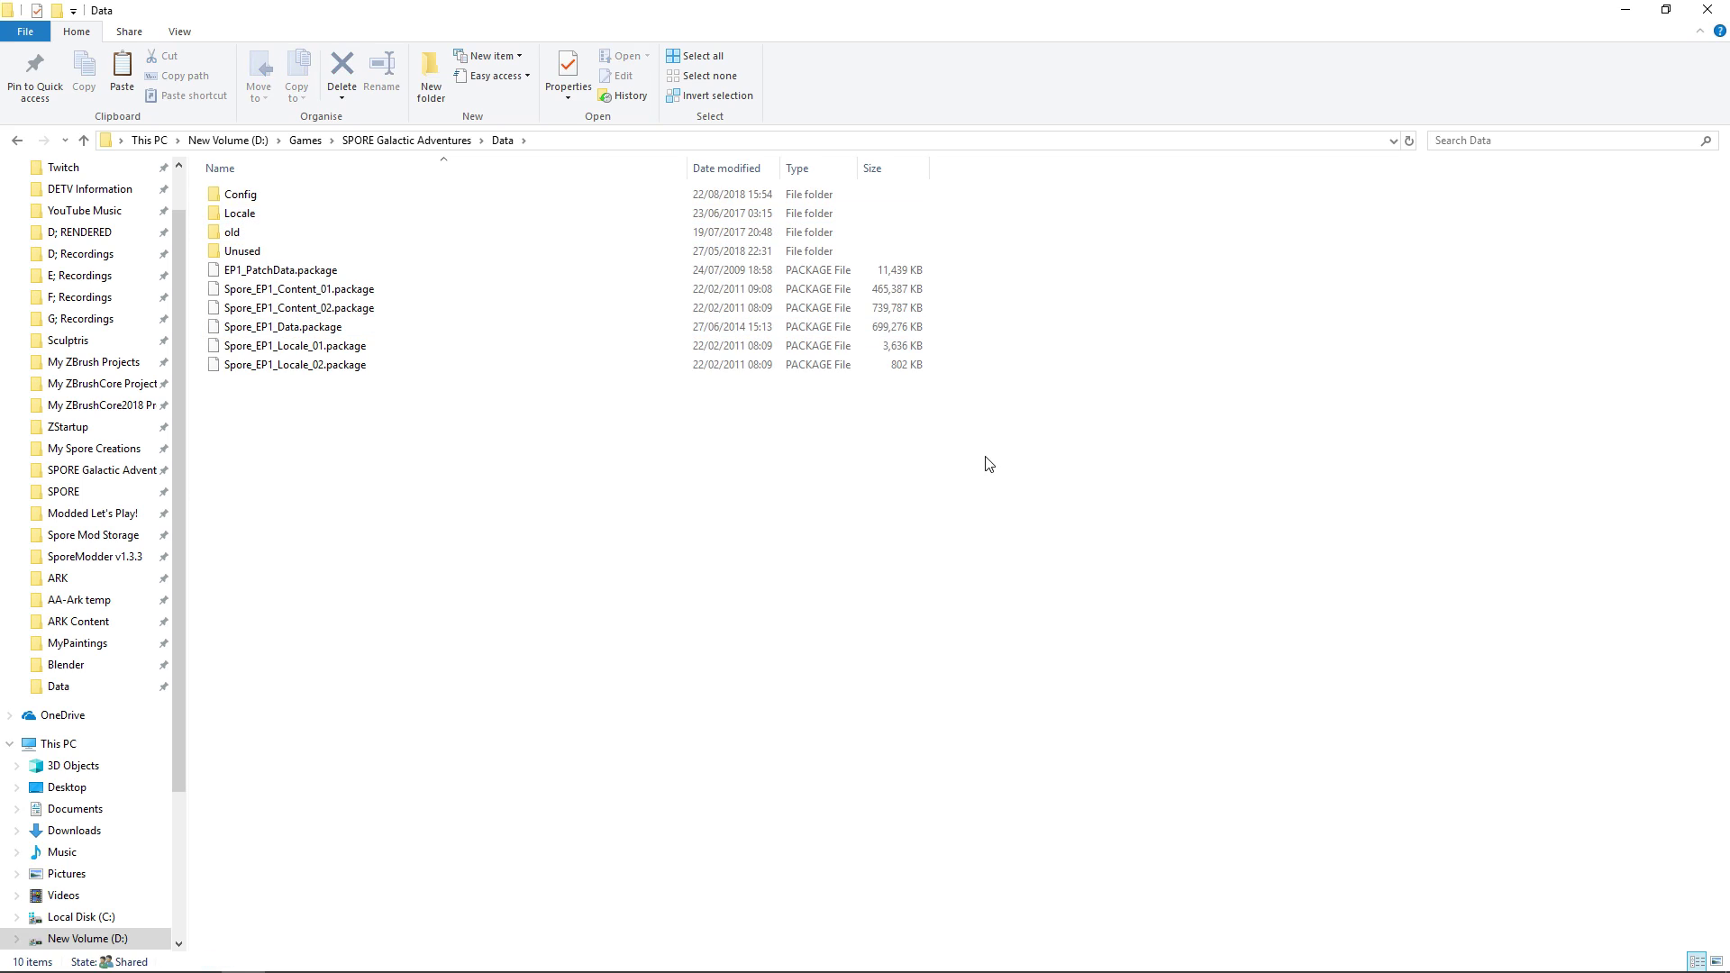
left_click_drag(610, 540, 500, 370)
mouse_move(526, 487)
left_mouse_down()
mouse_move(407, 176)
mouse_move(531, 495)
left_mouse_up()
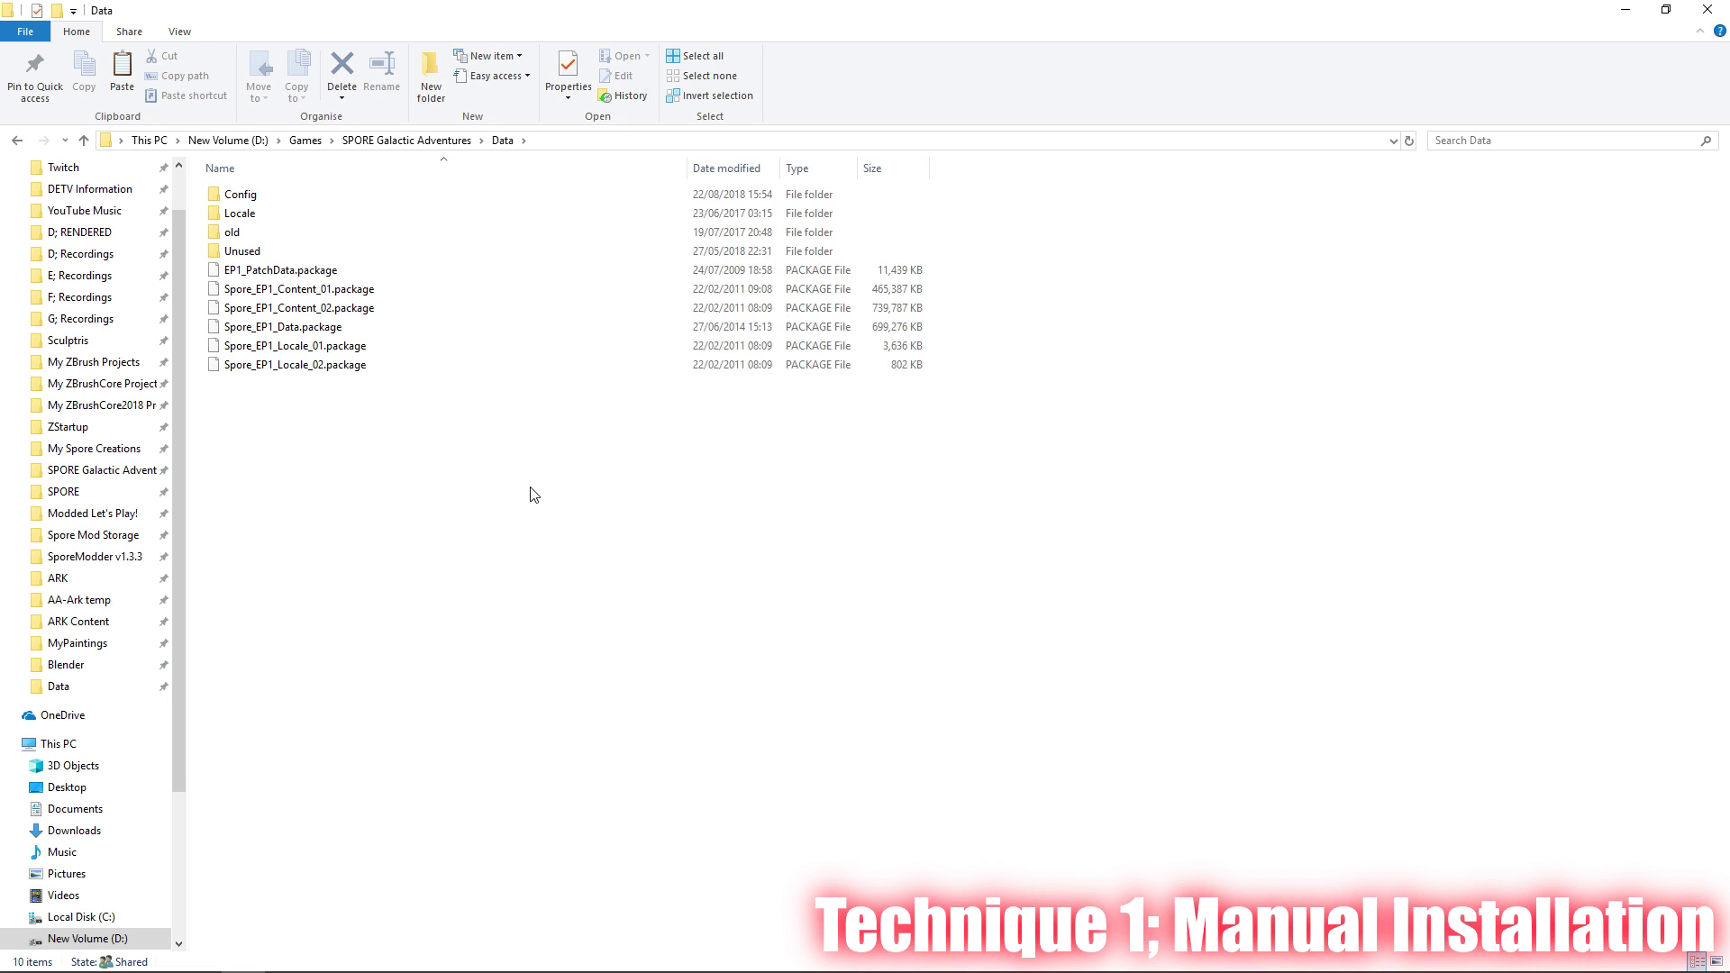
Step: Switch to Chrome and open the DavoOnline link for CamBen's Colour Pack v3 from the Spore Mods & FAQ document
left_click(110, 955)
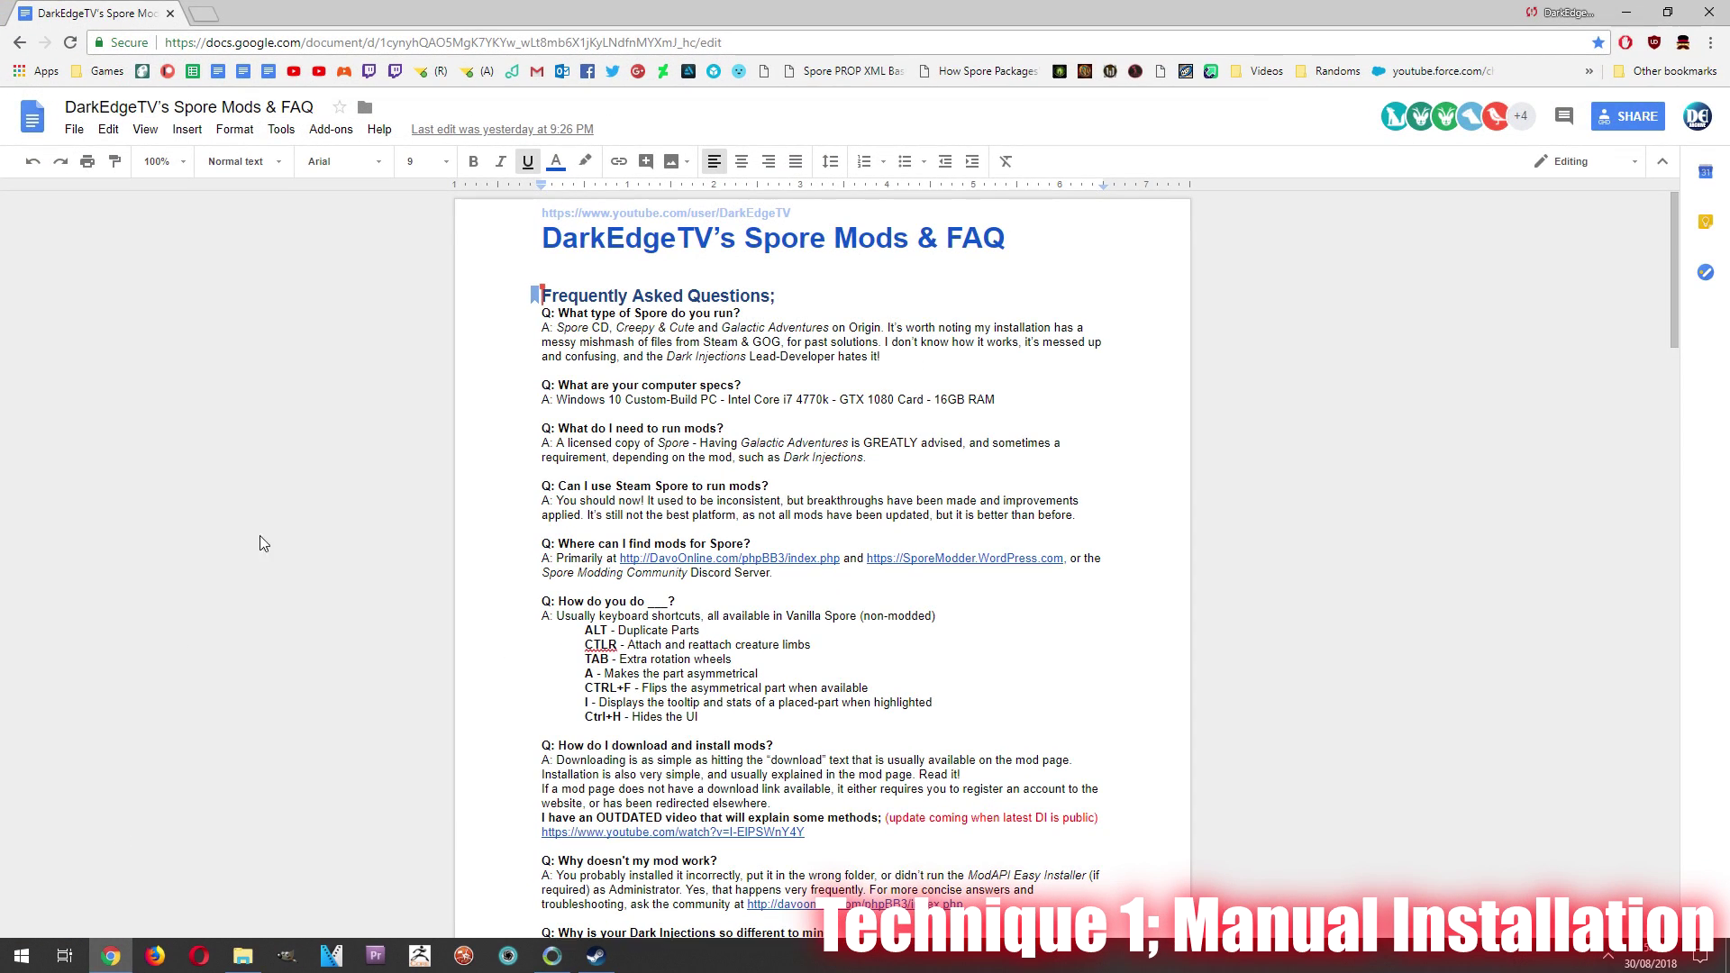
left_click_drag(1672, 269, 1665, 485)
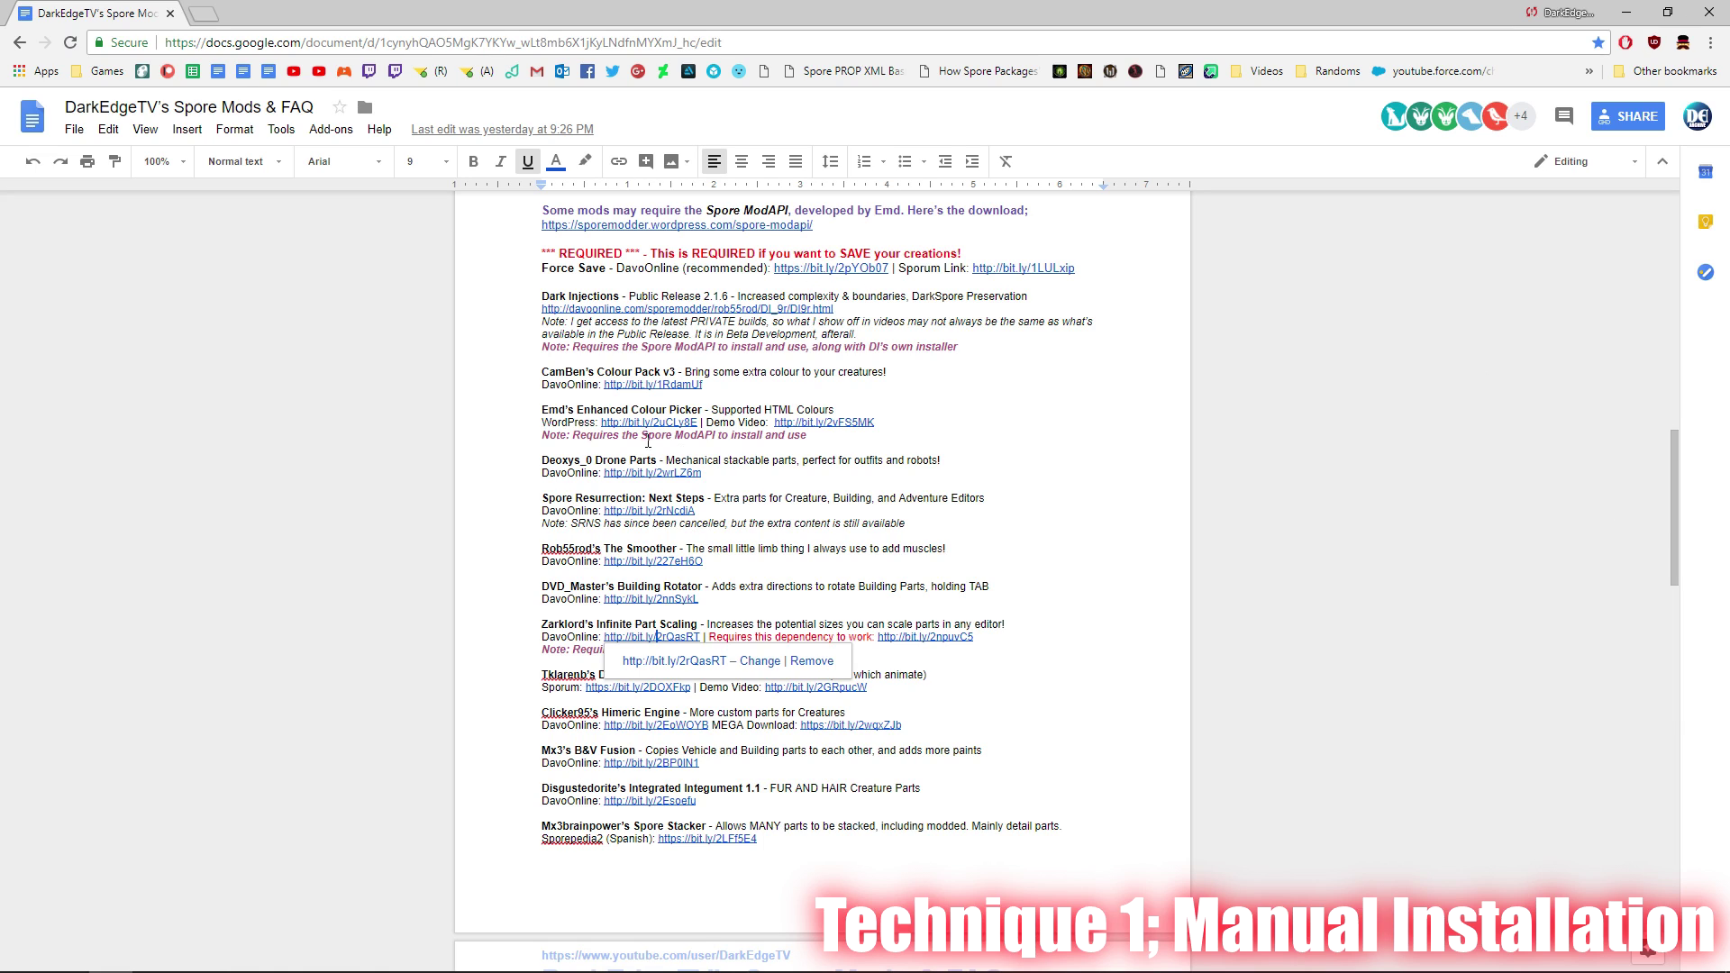
left_click(648, 384)
left_click(664, 409)
key("ctrl+shift+Tab")
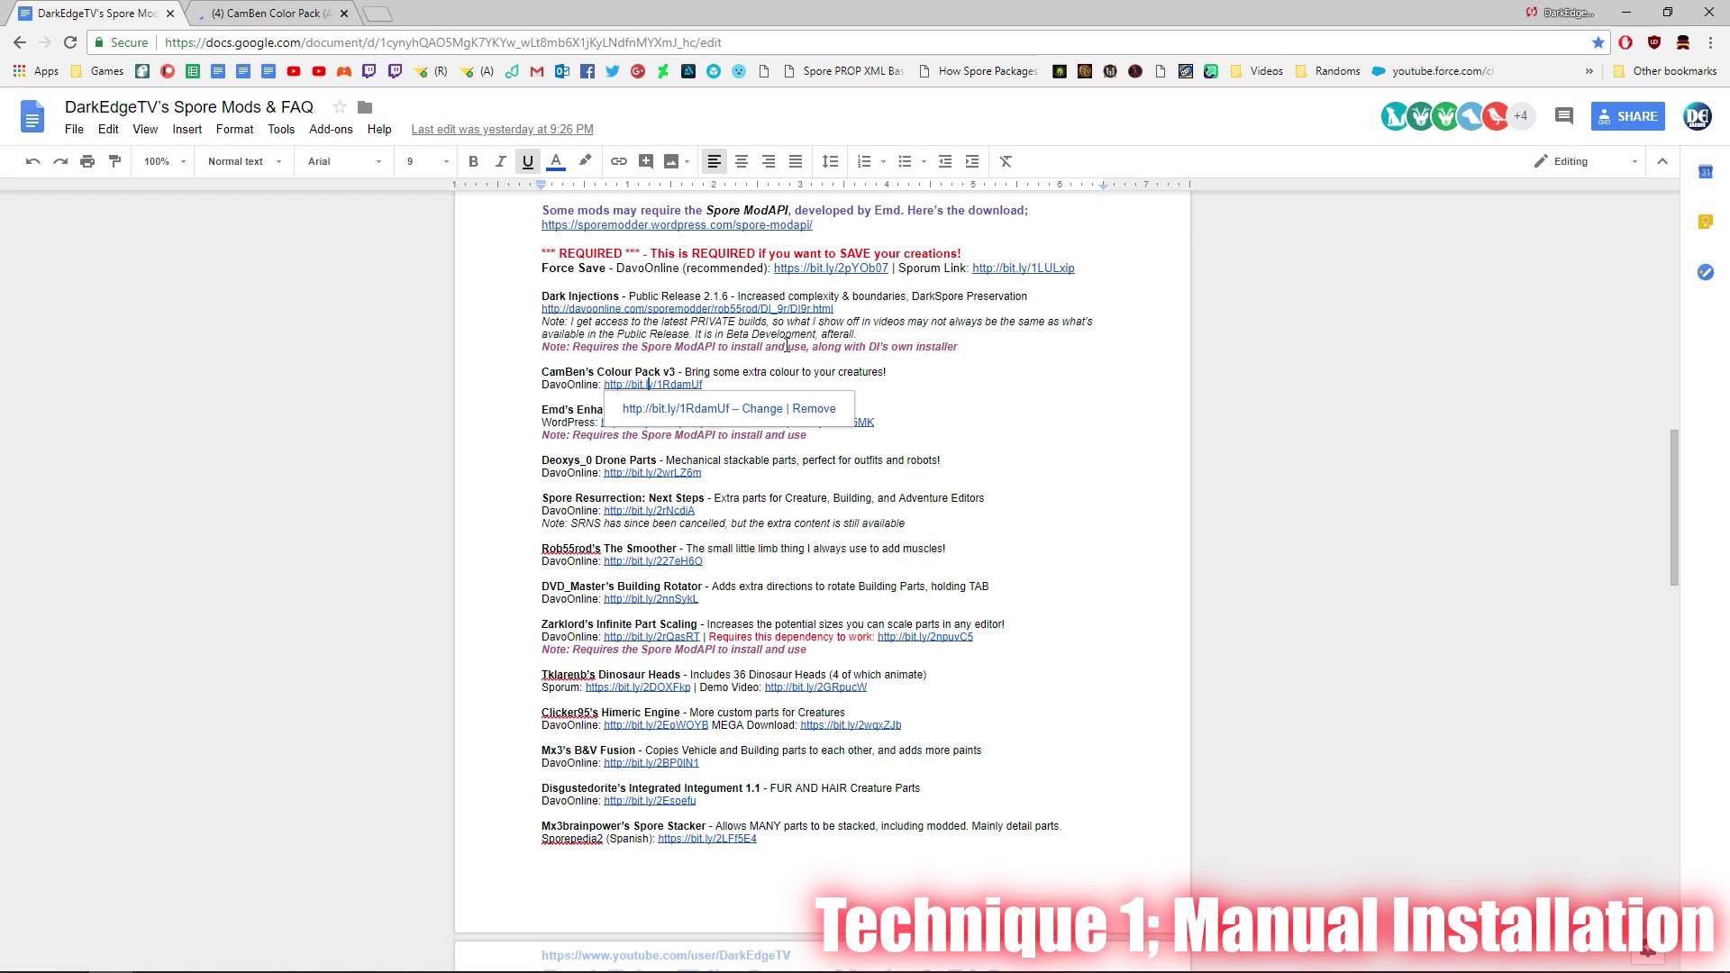
key("ctrl+Tab")
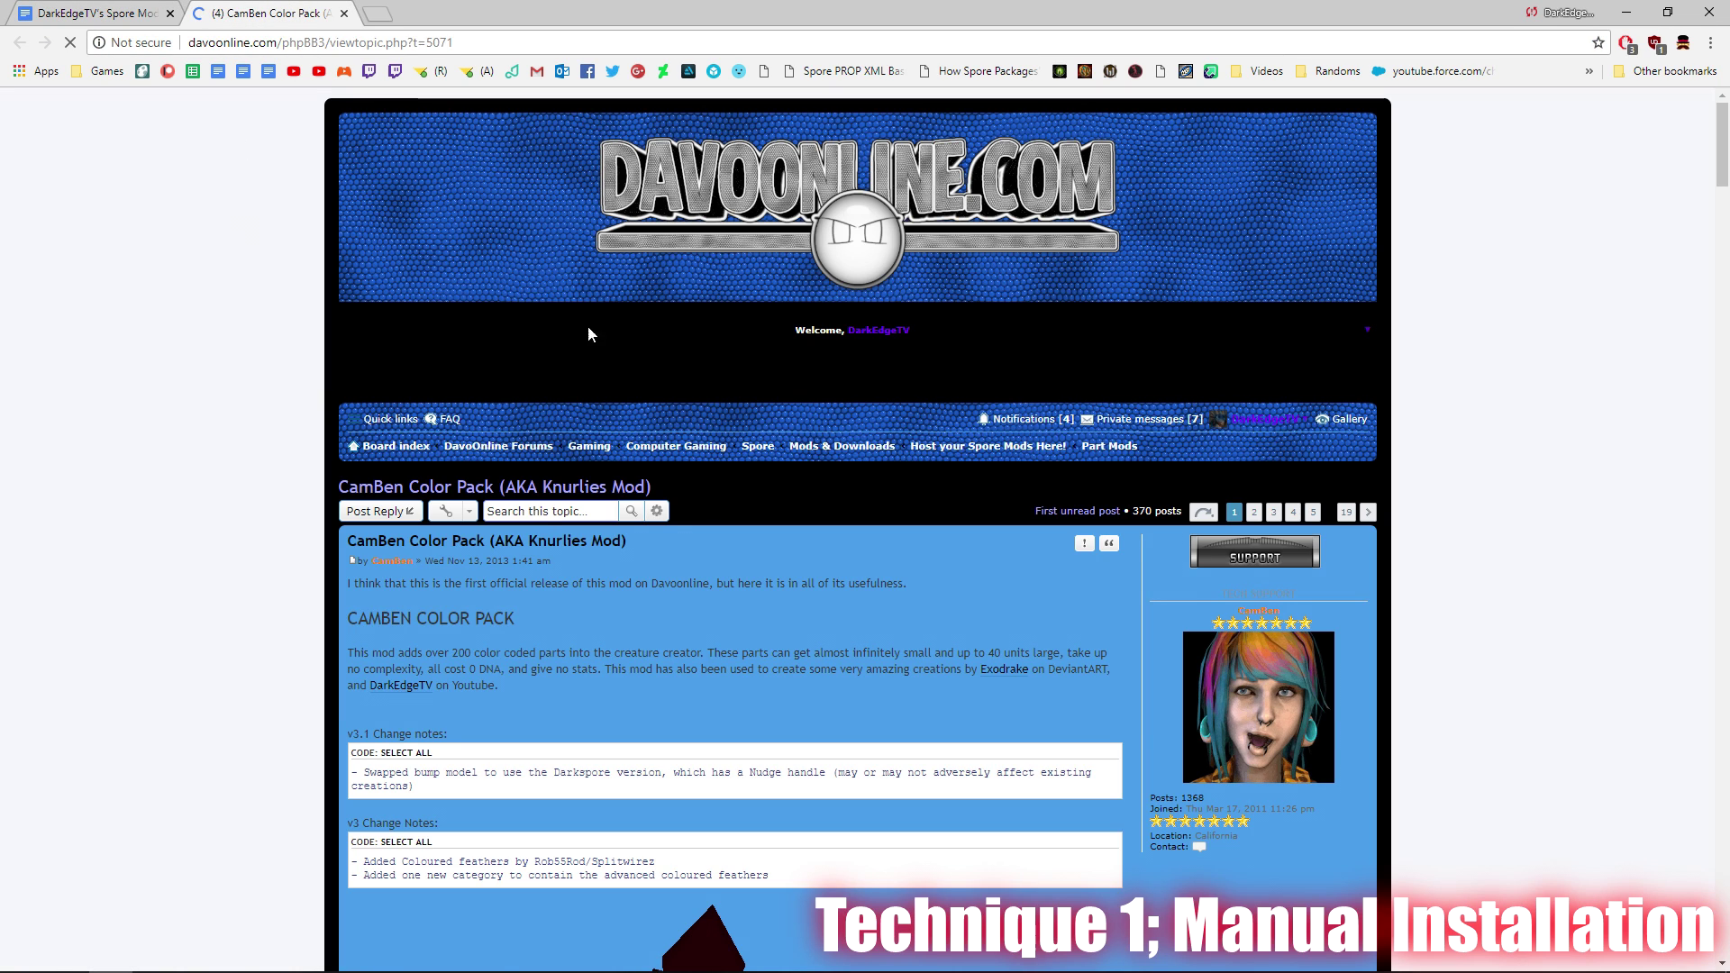
Step: Download version 3.1 of the CamBen Color Pack from the forum post's main download link
scroll(618, 344, "down", 3)
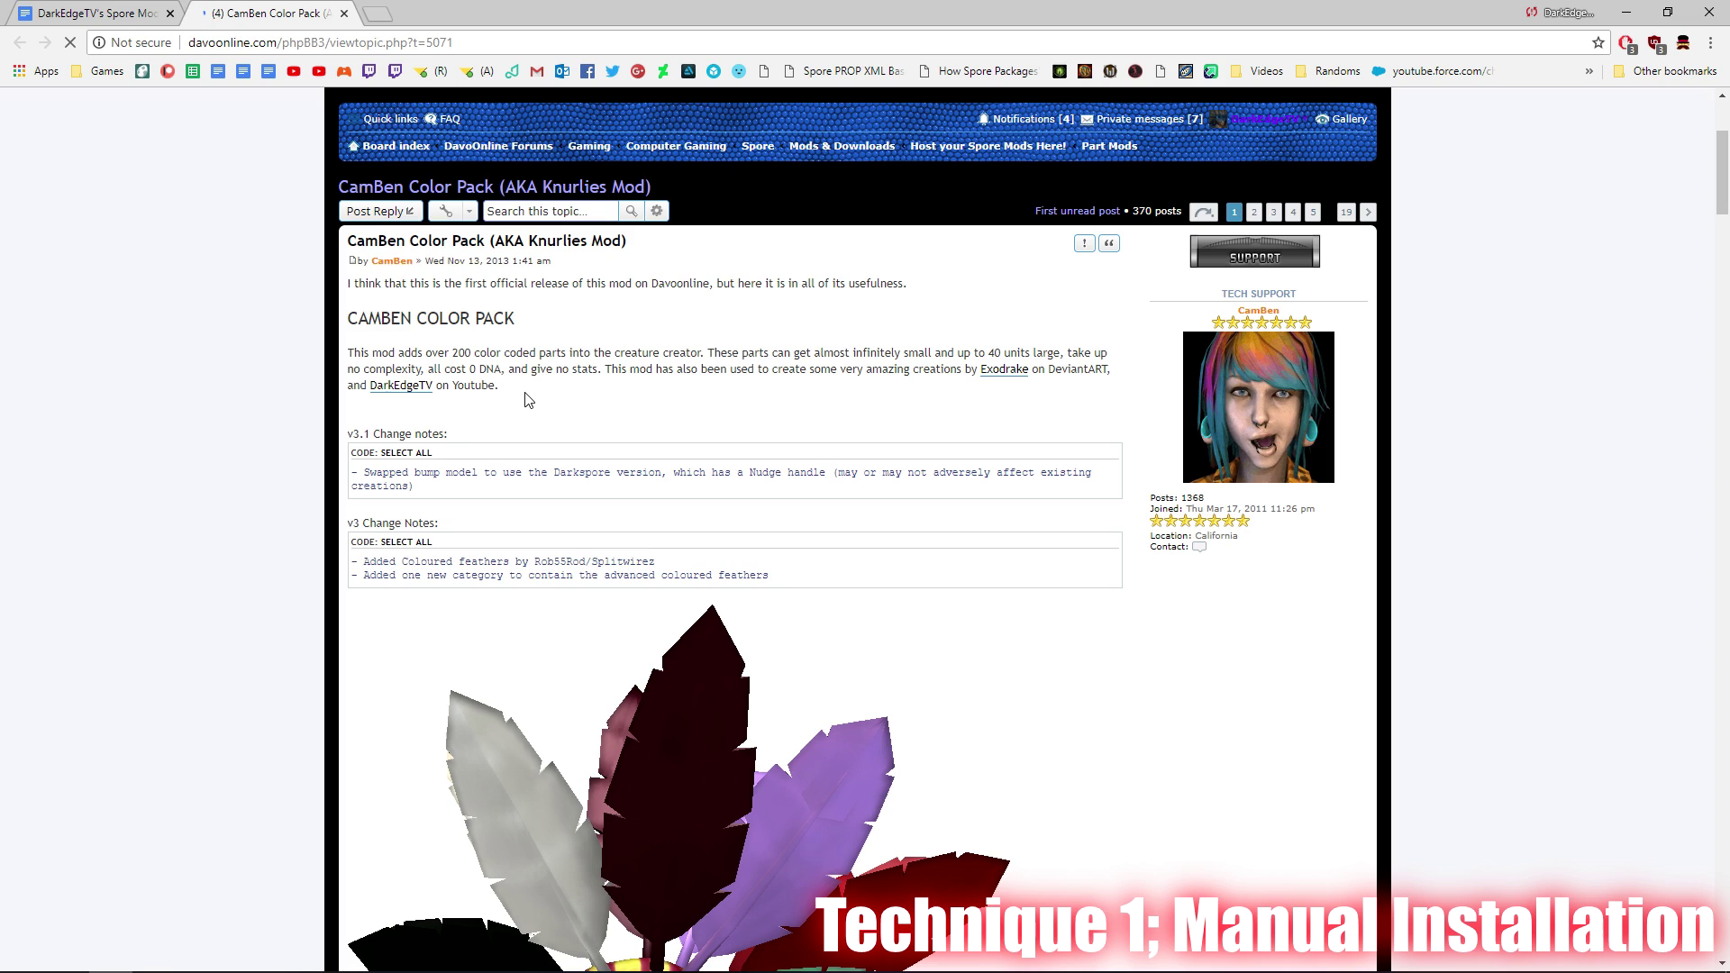
scroll(530, 388, "down", 5)
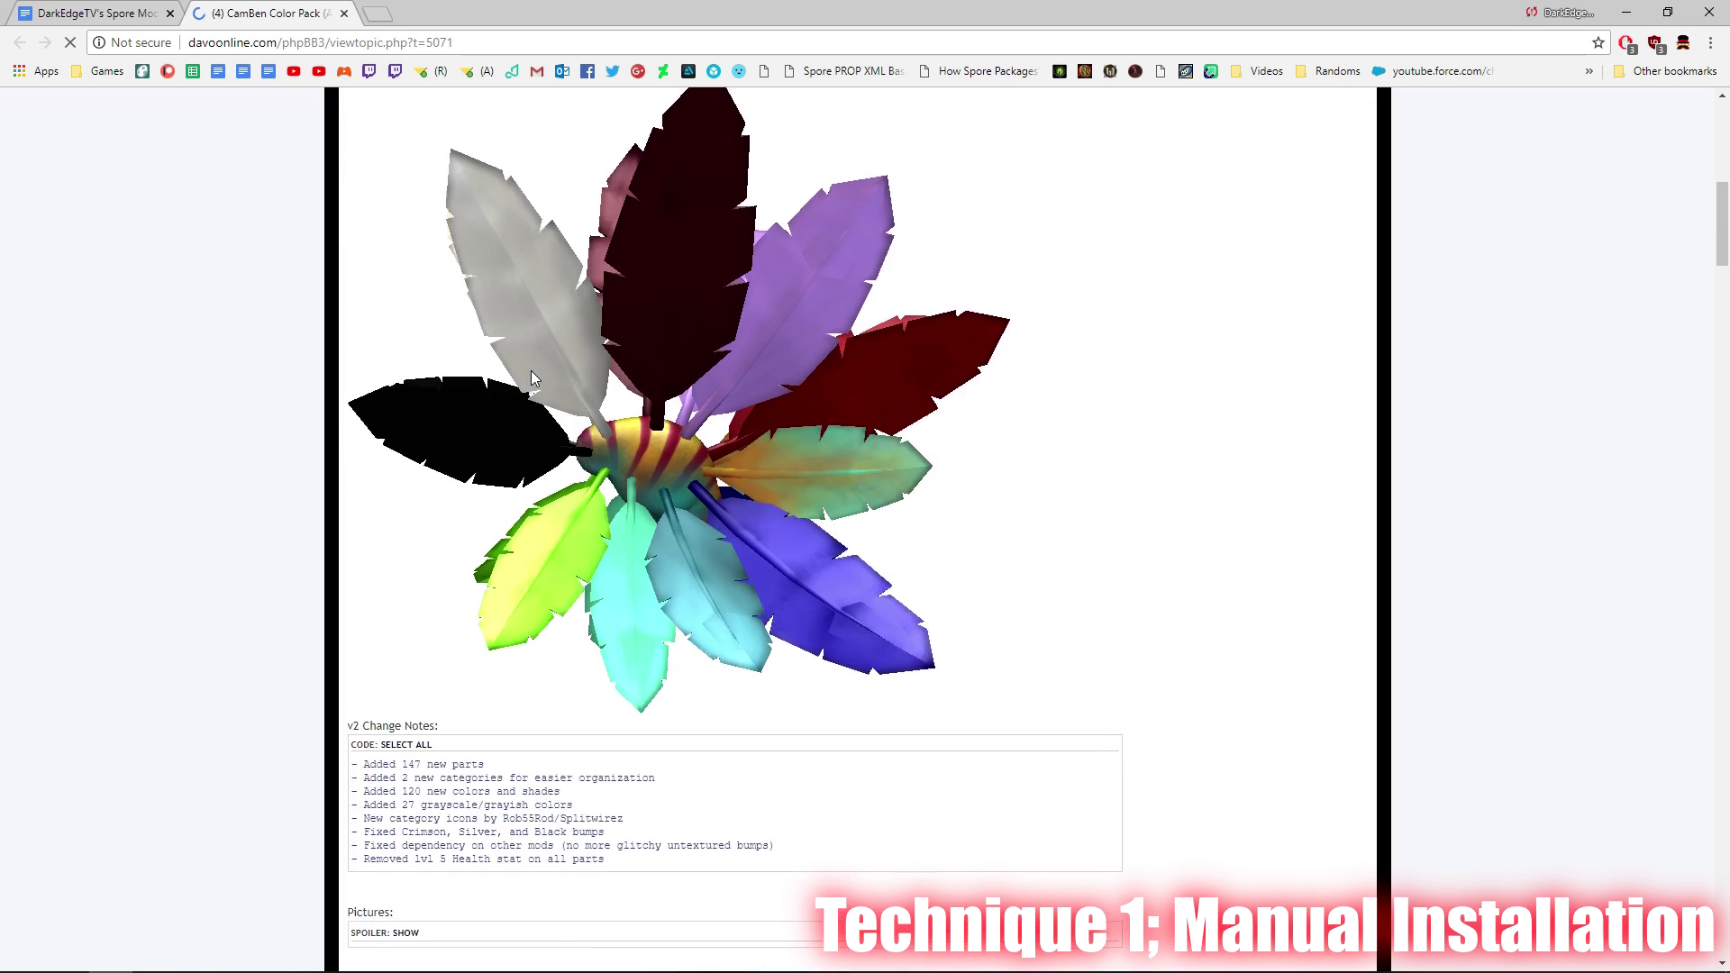
scroll(532, 378, "down", 8)
scroll(534, 378, "up", 2)
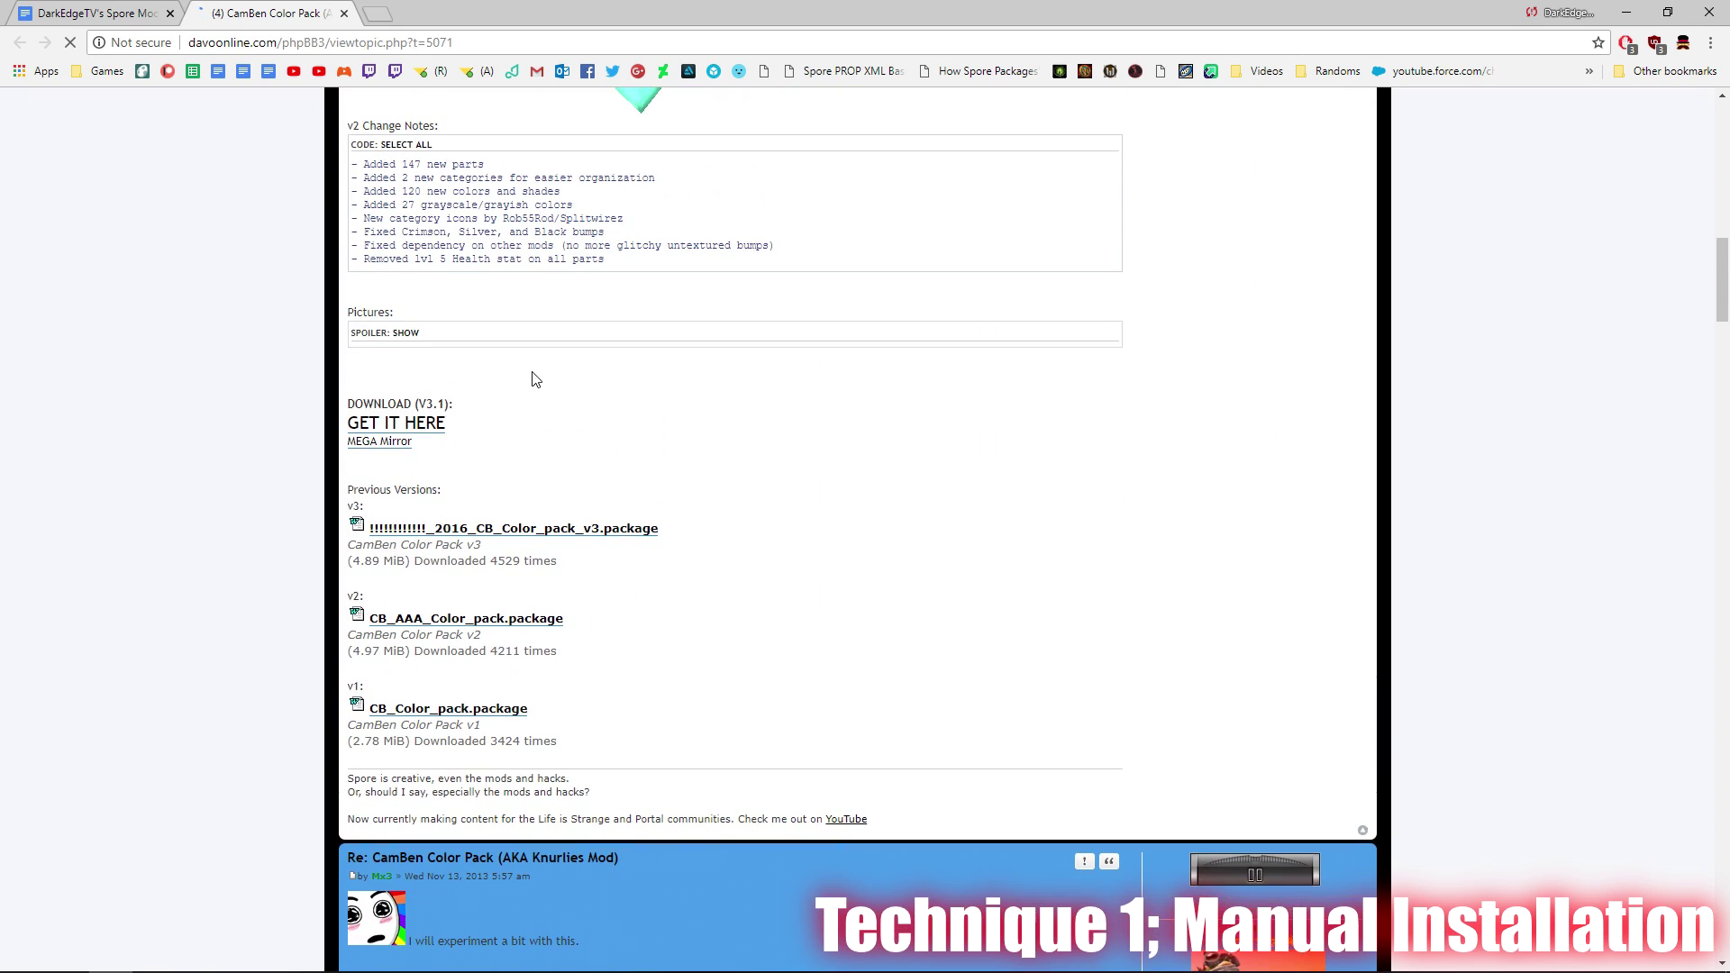
left_click_drag(495, 423, 347, 428)
left_click(646, 665)
left_click(418, 429)
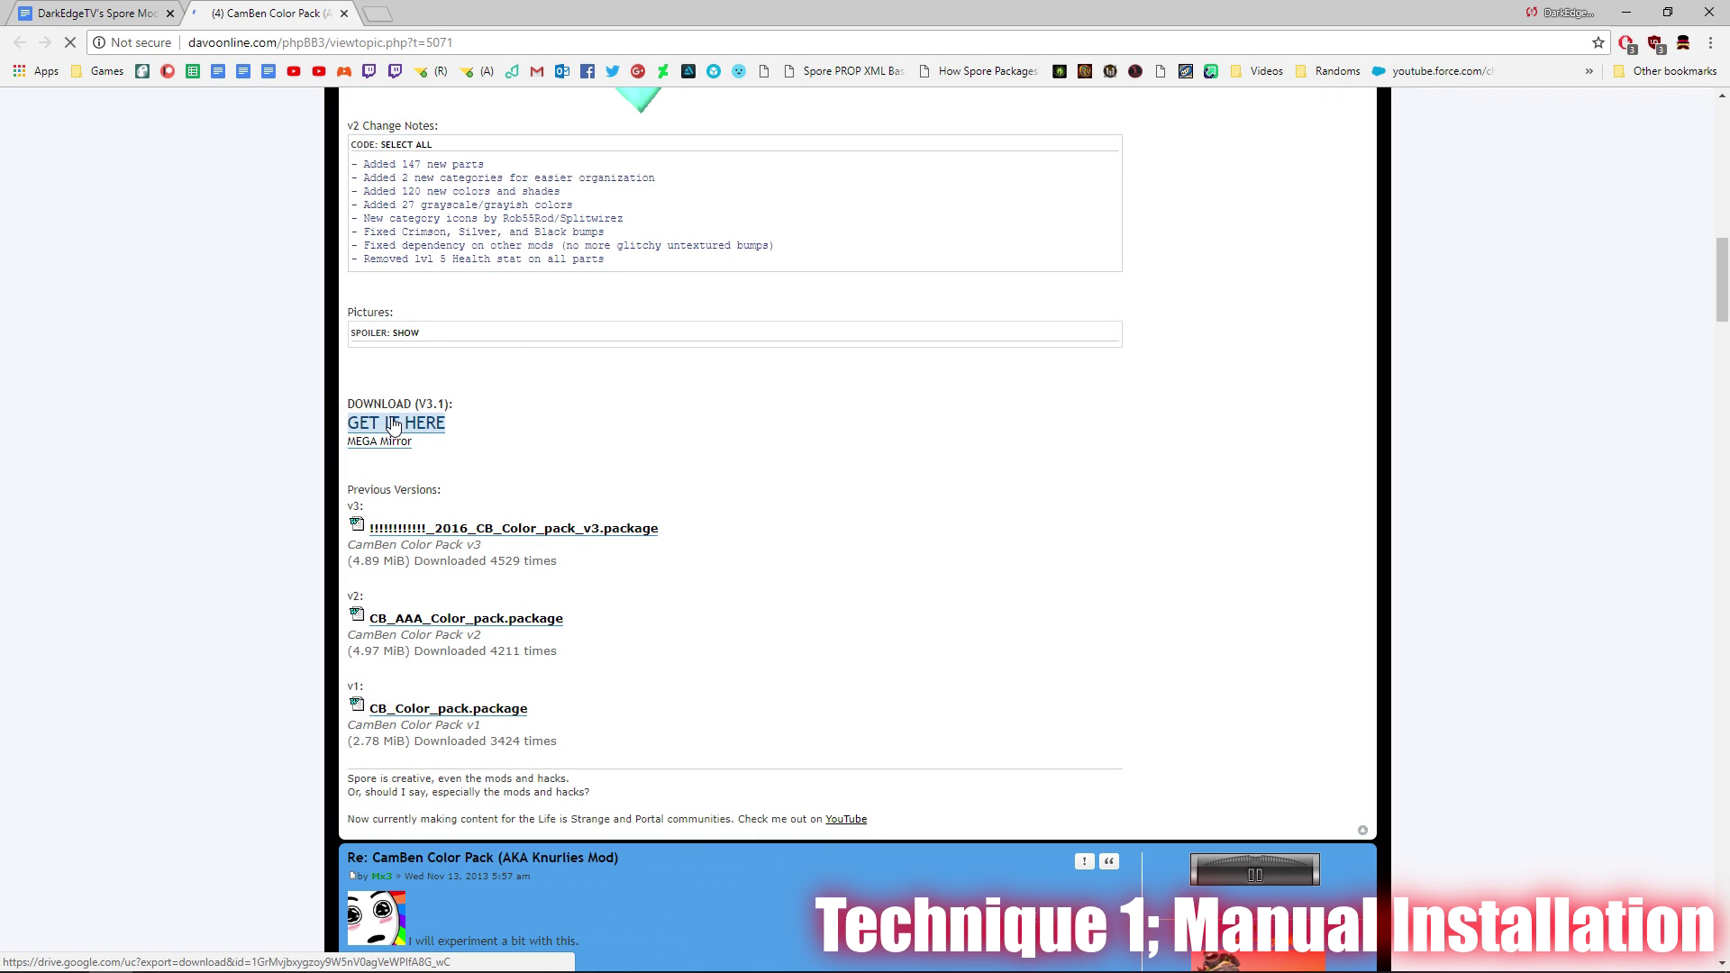
triple_click(360, 370)
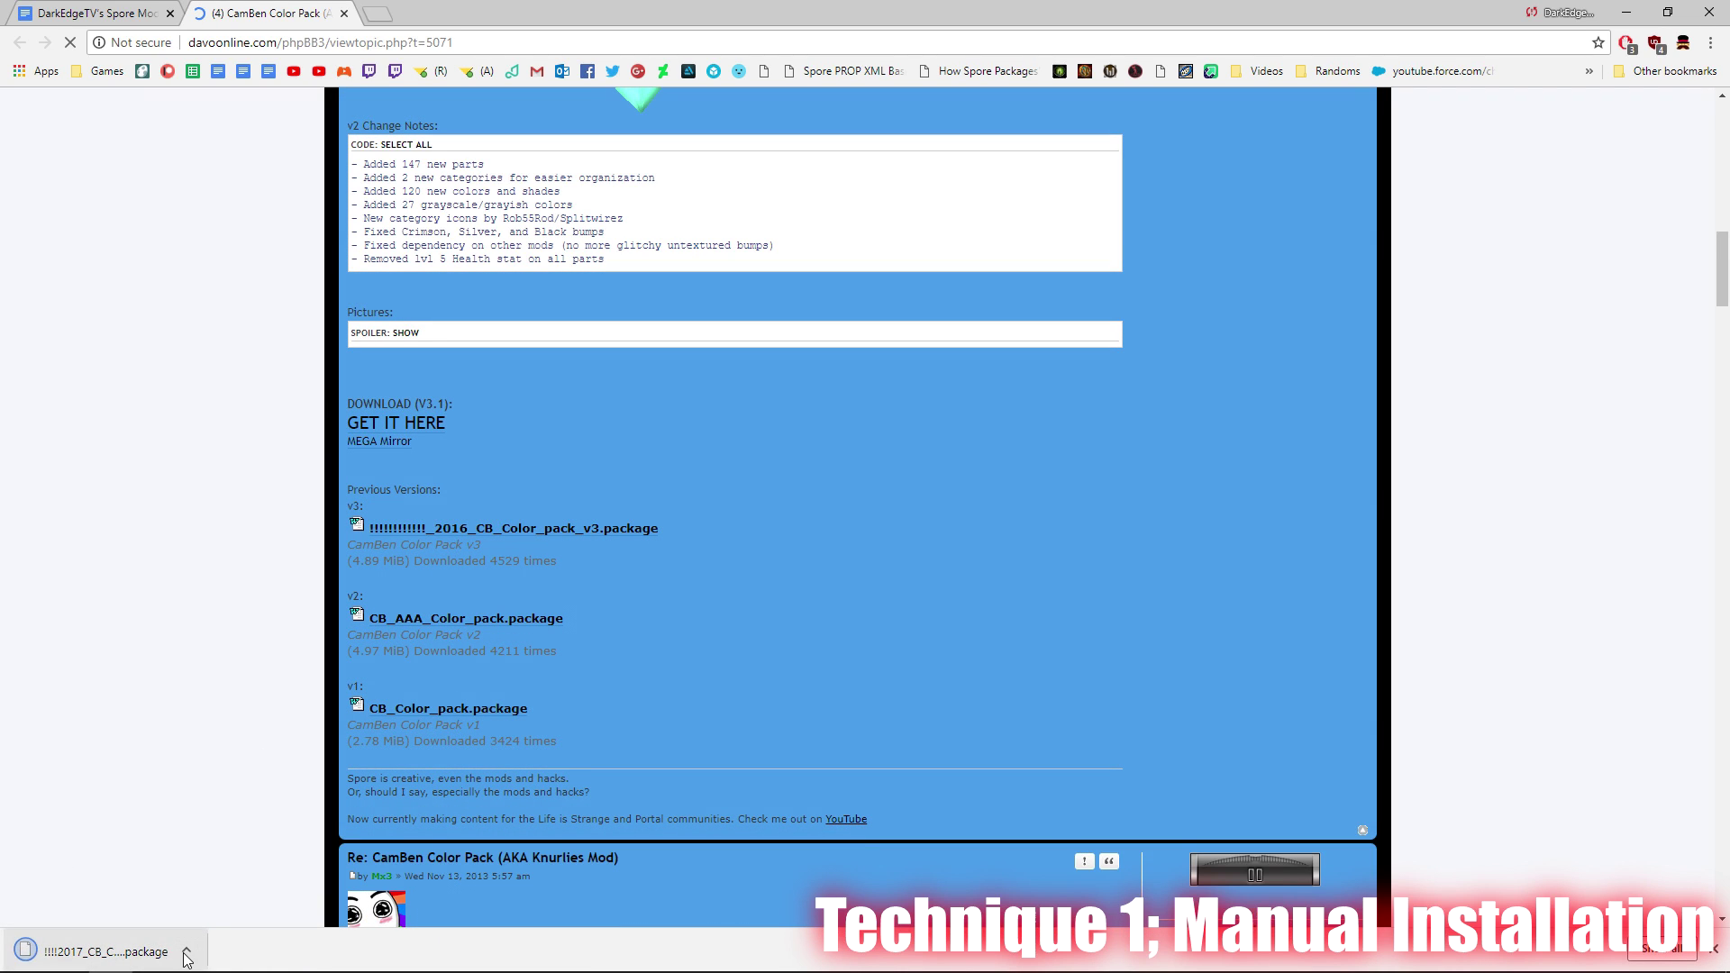
Step: Move the downloaded !!!!2017_CB_Color_pack_v3-1.package from Downloads into the SPORE Galactic Adventures Data folder
left_click(186, 951)
left_click(244, 890)
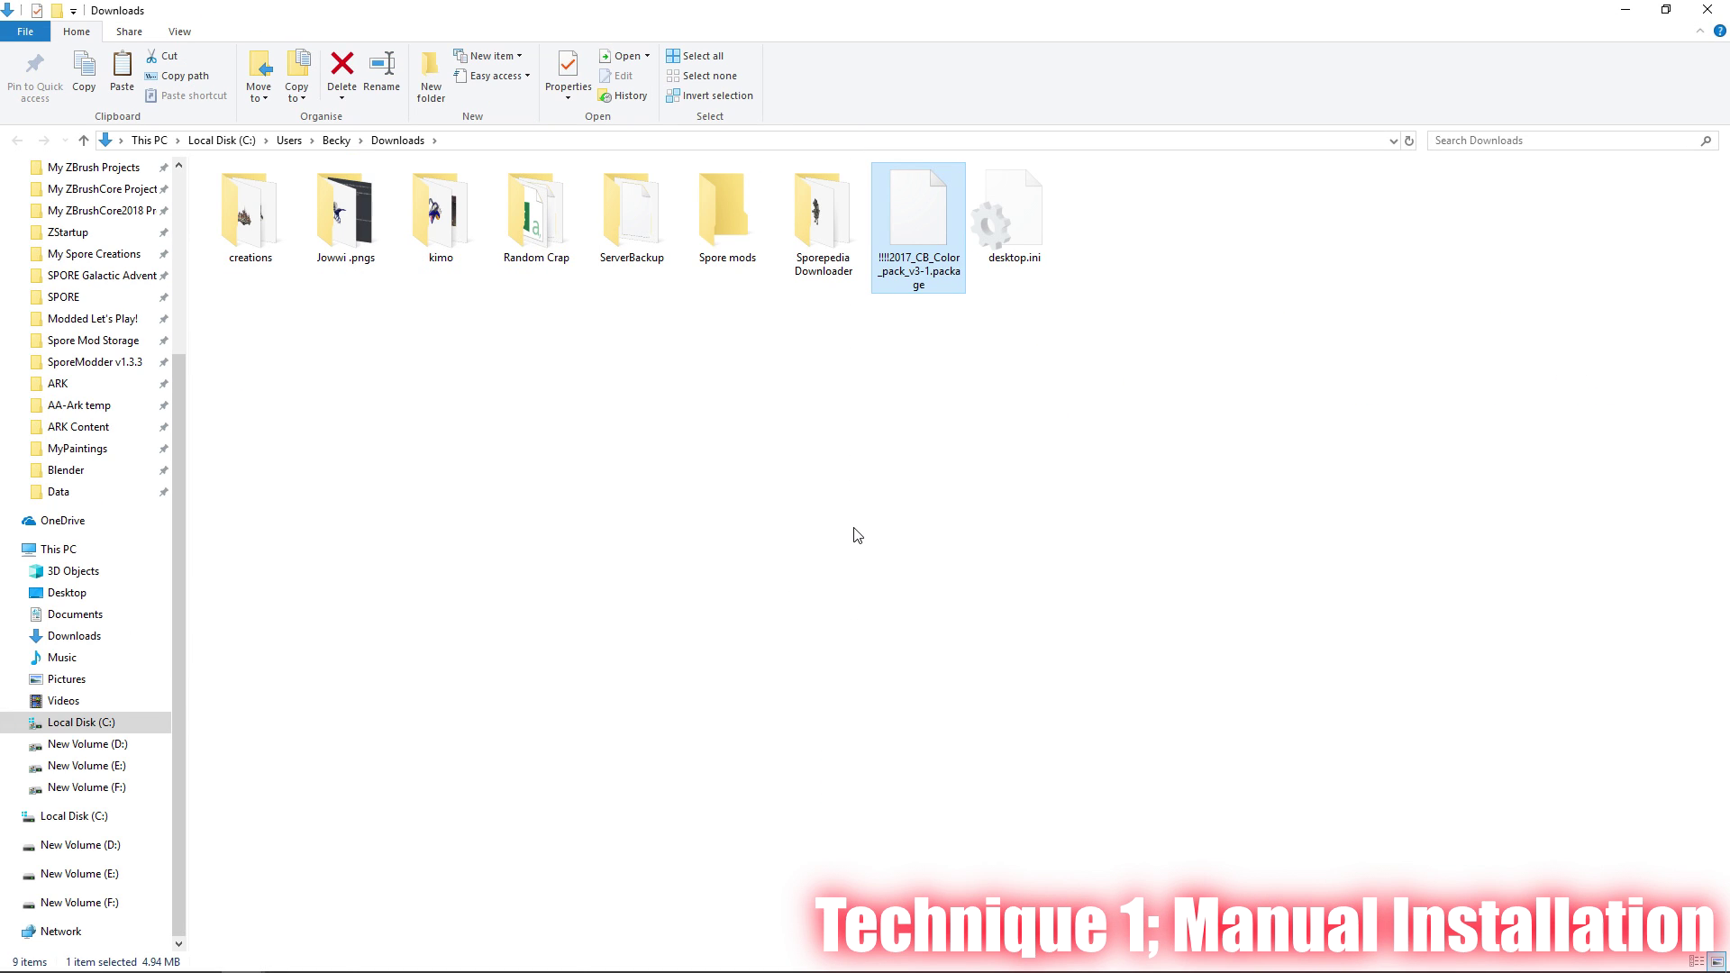
right_click(901, 192)
left_click(720, 415)
scroll(90, 360, "up", 2)
left_click(101, 362)
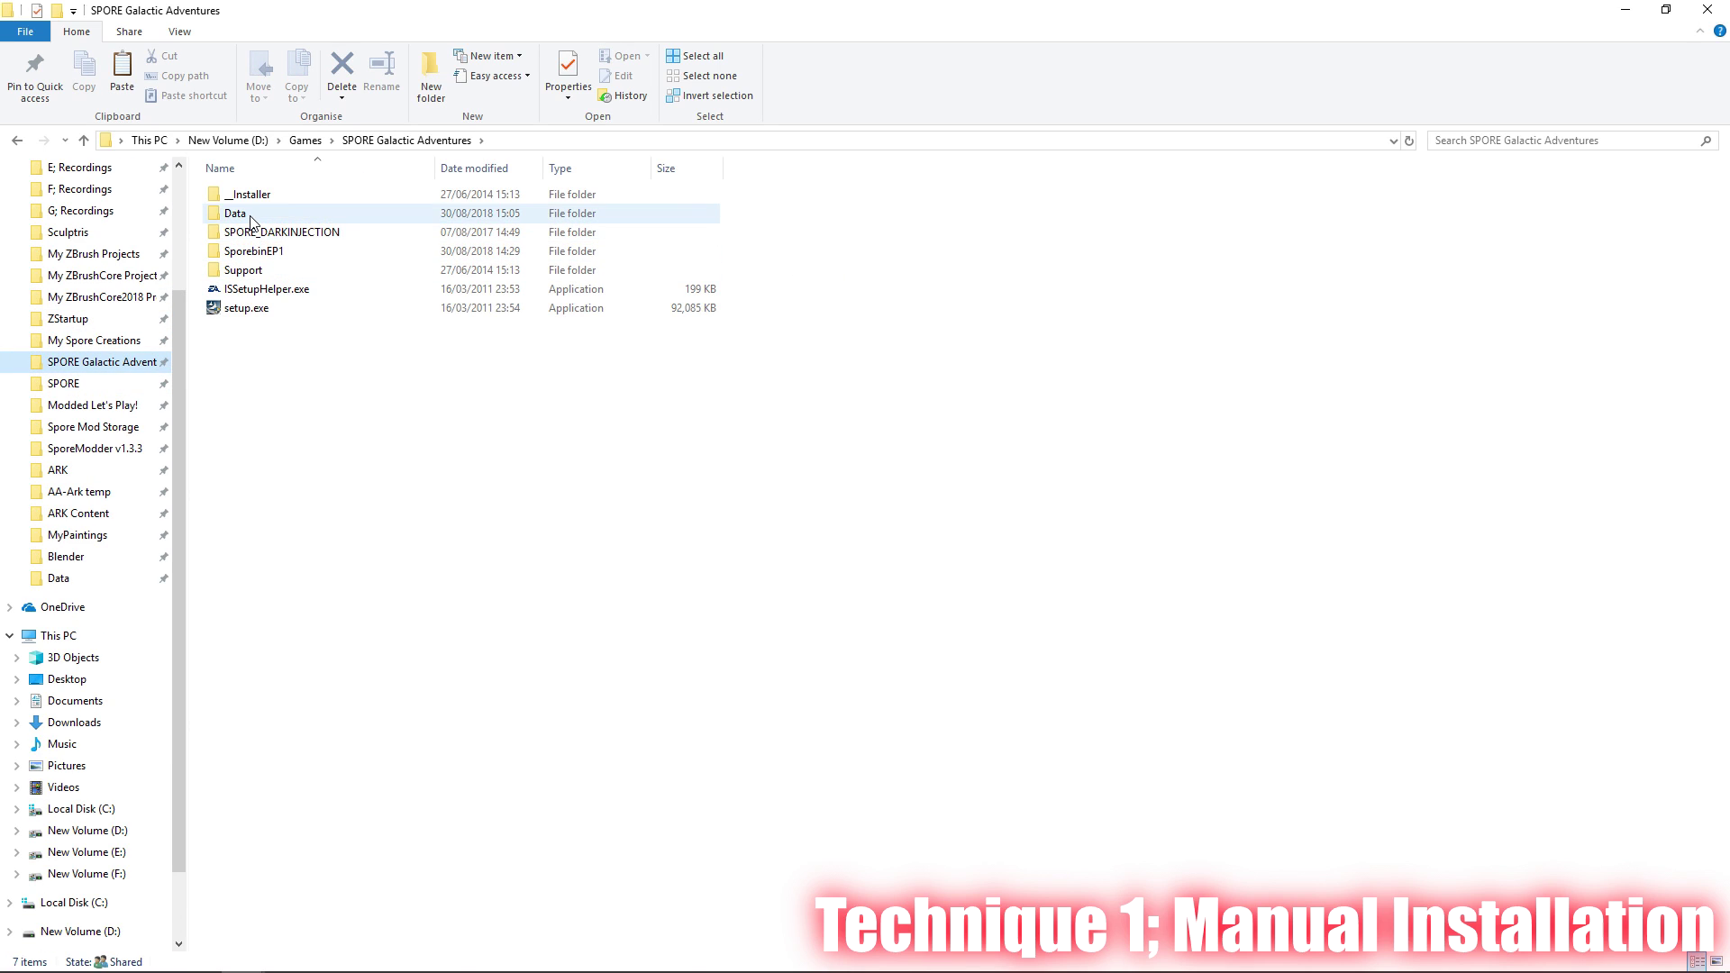
double_click(236, 214)
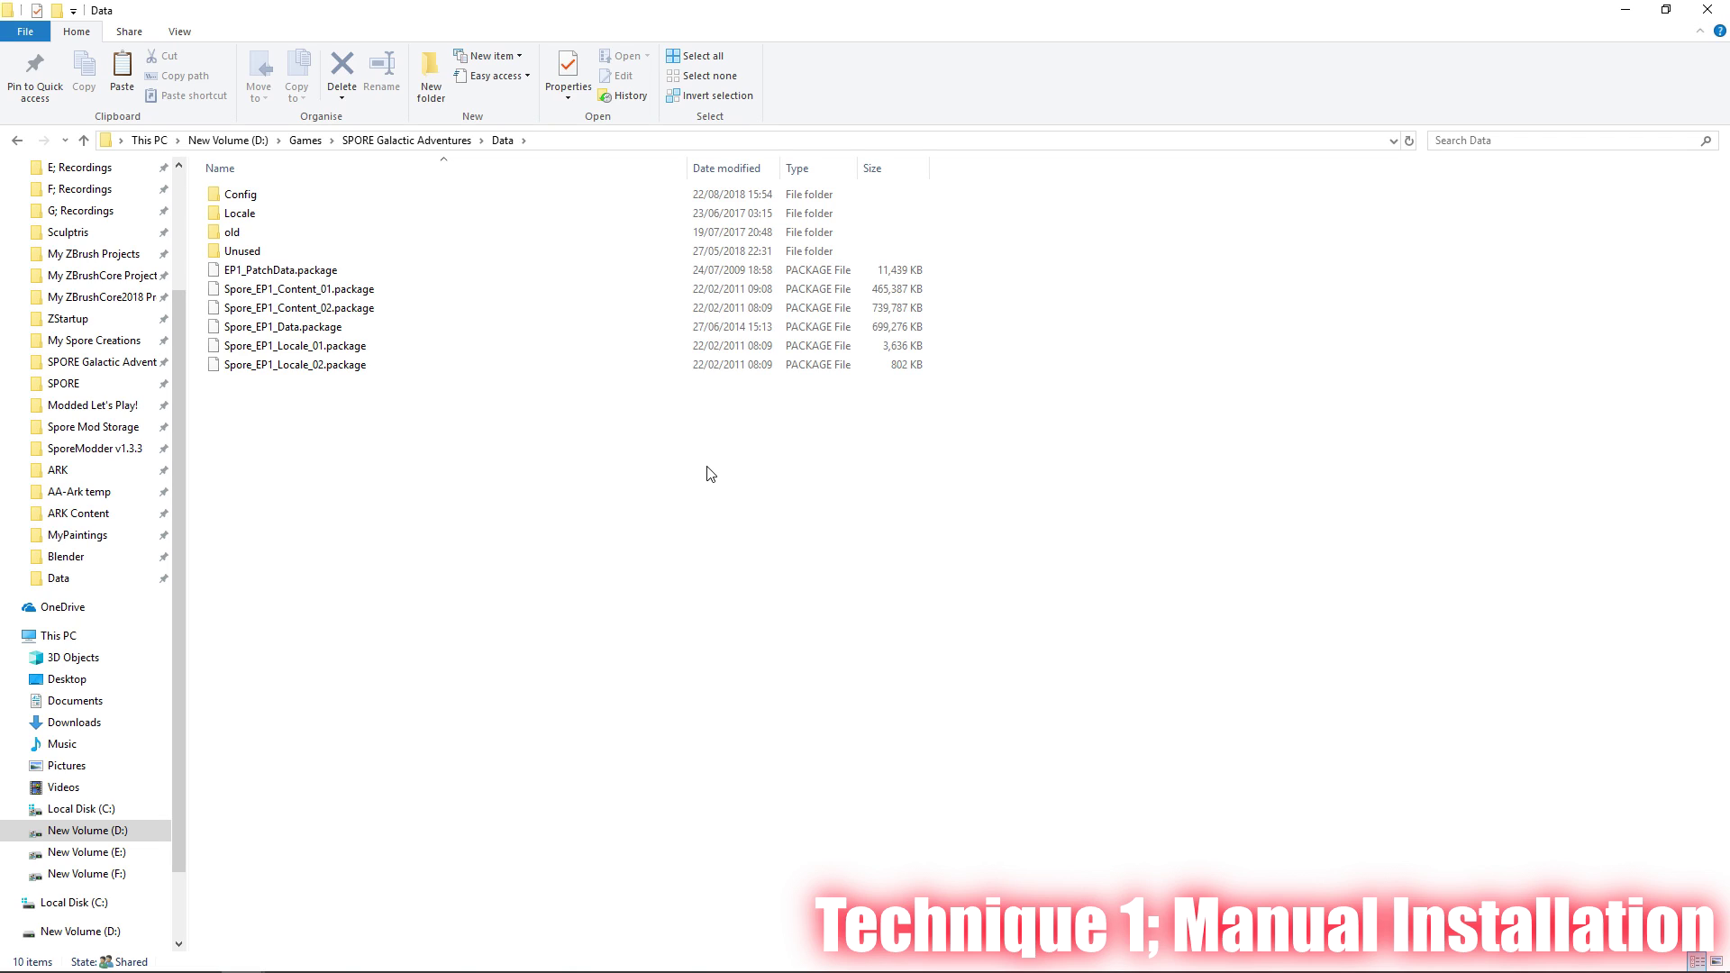
right_click(528, 483)
left_click(388, 606)
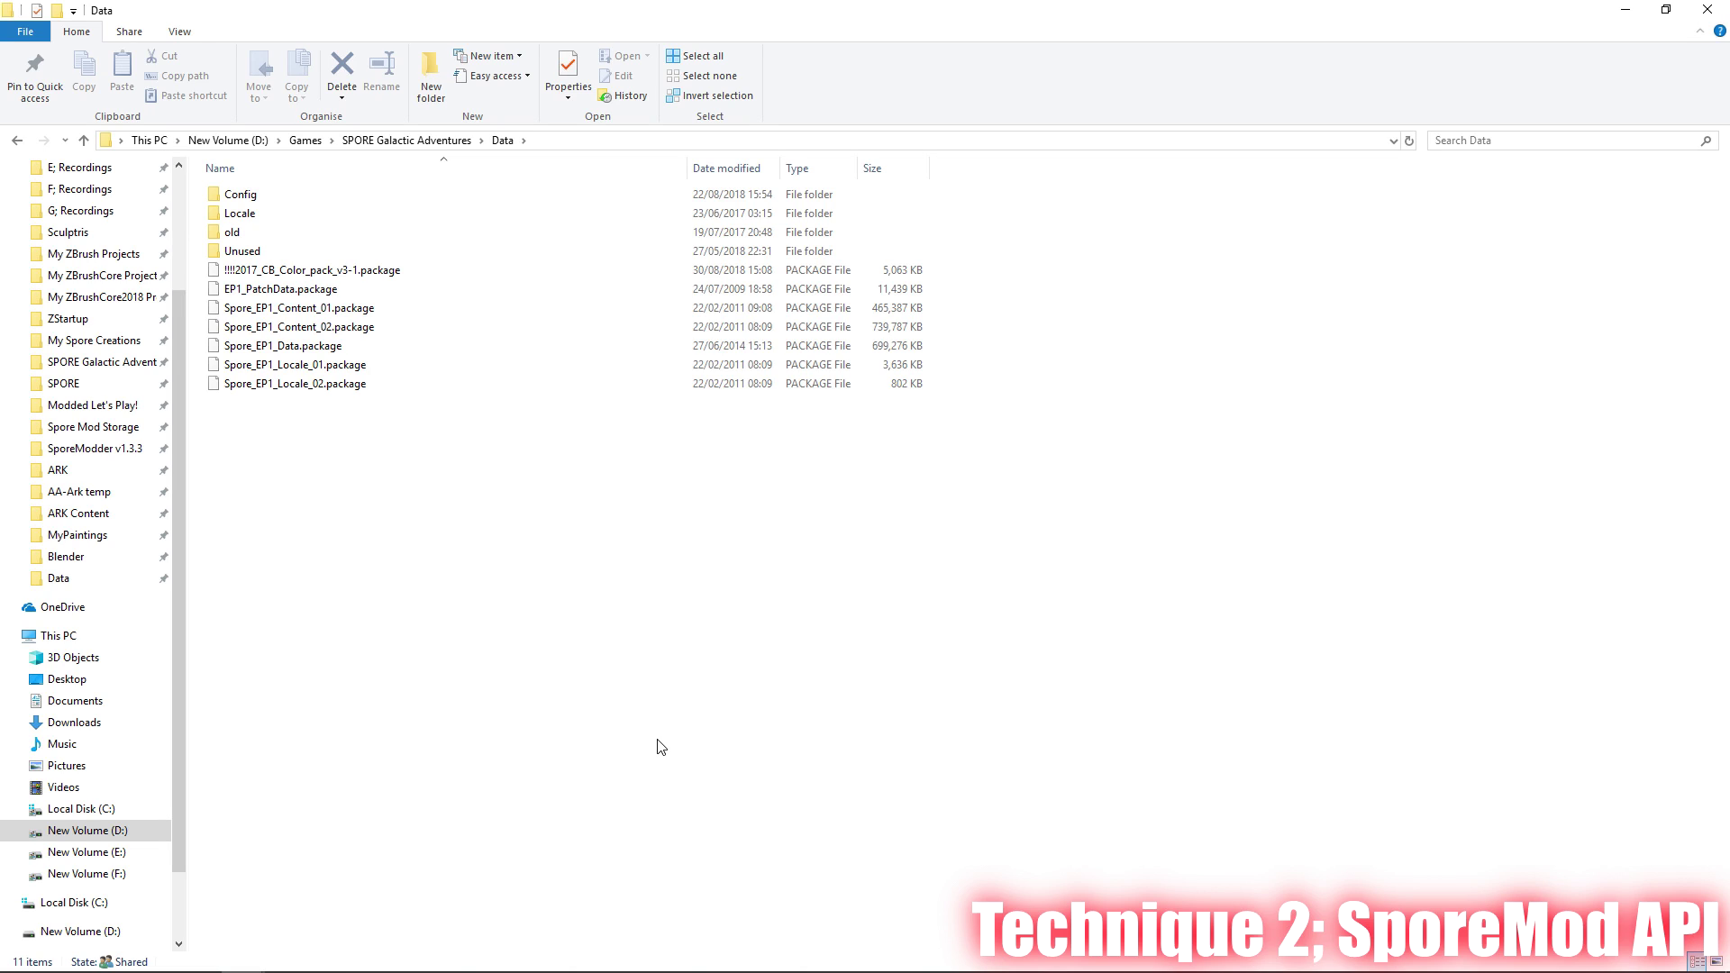
Step: Return to the mods document in Chrome, close the CamBen page, and open the Spore ModAPI download page link
left_click(127, 964)
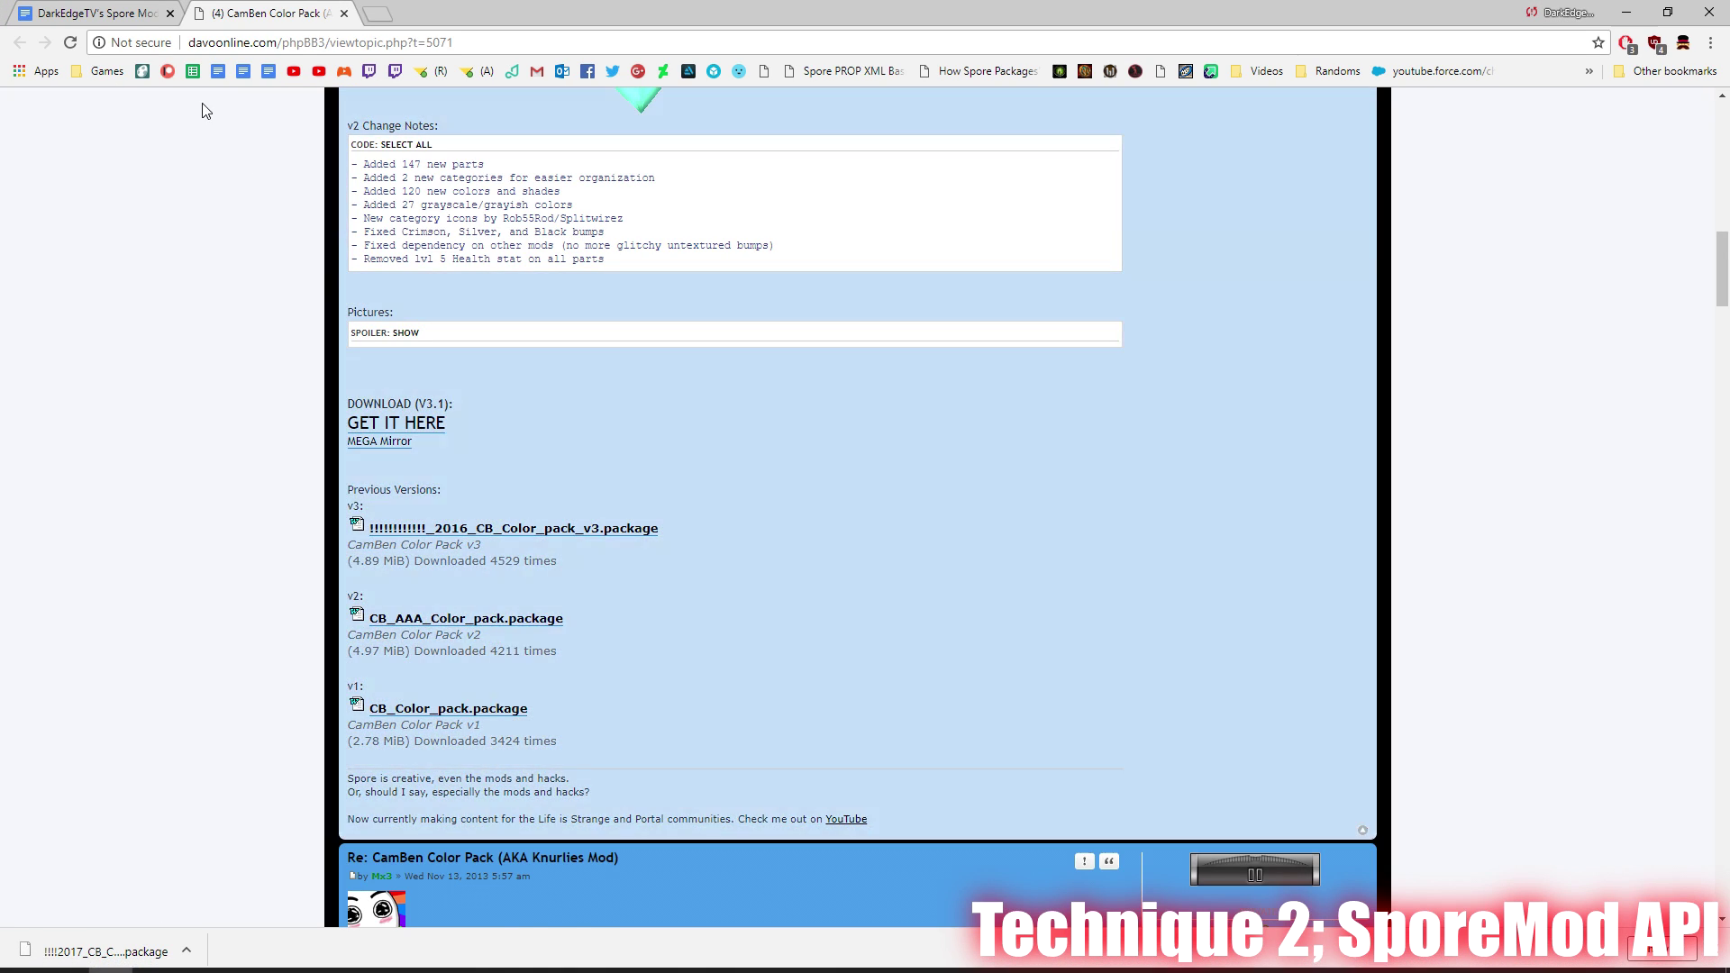
left_click(95, 13)
left_click(344, 14)
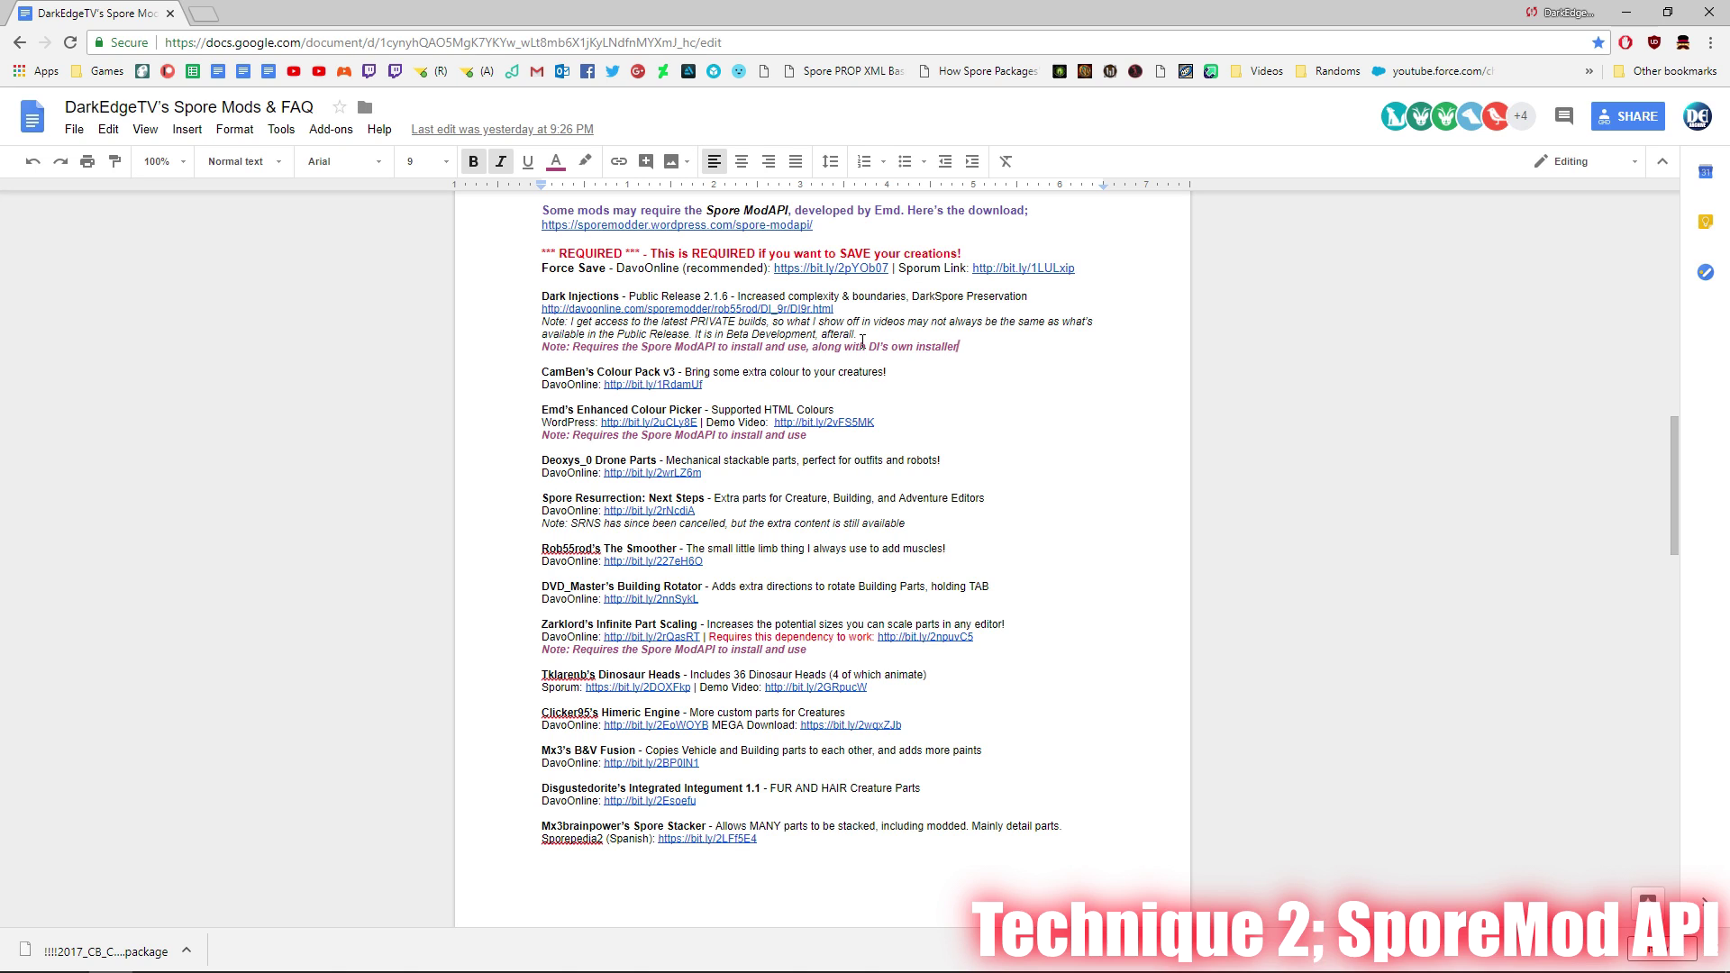
scroll(862, 341, "up", 2)
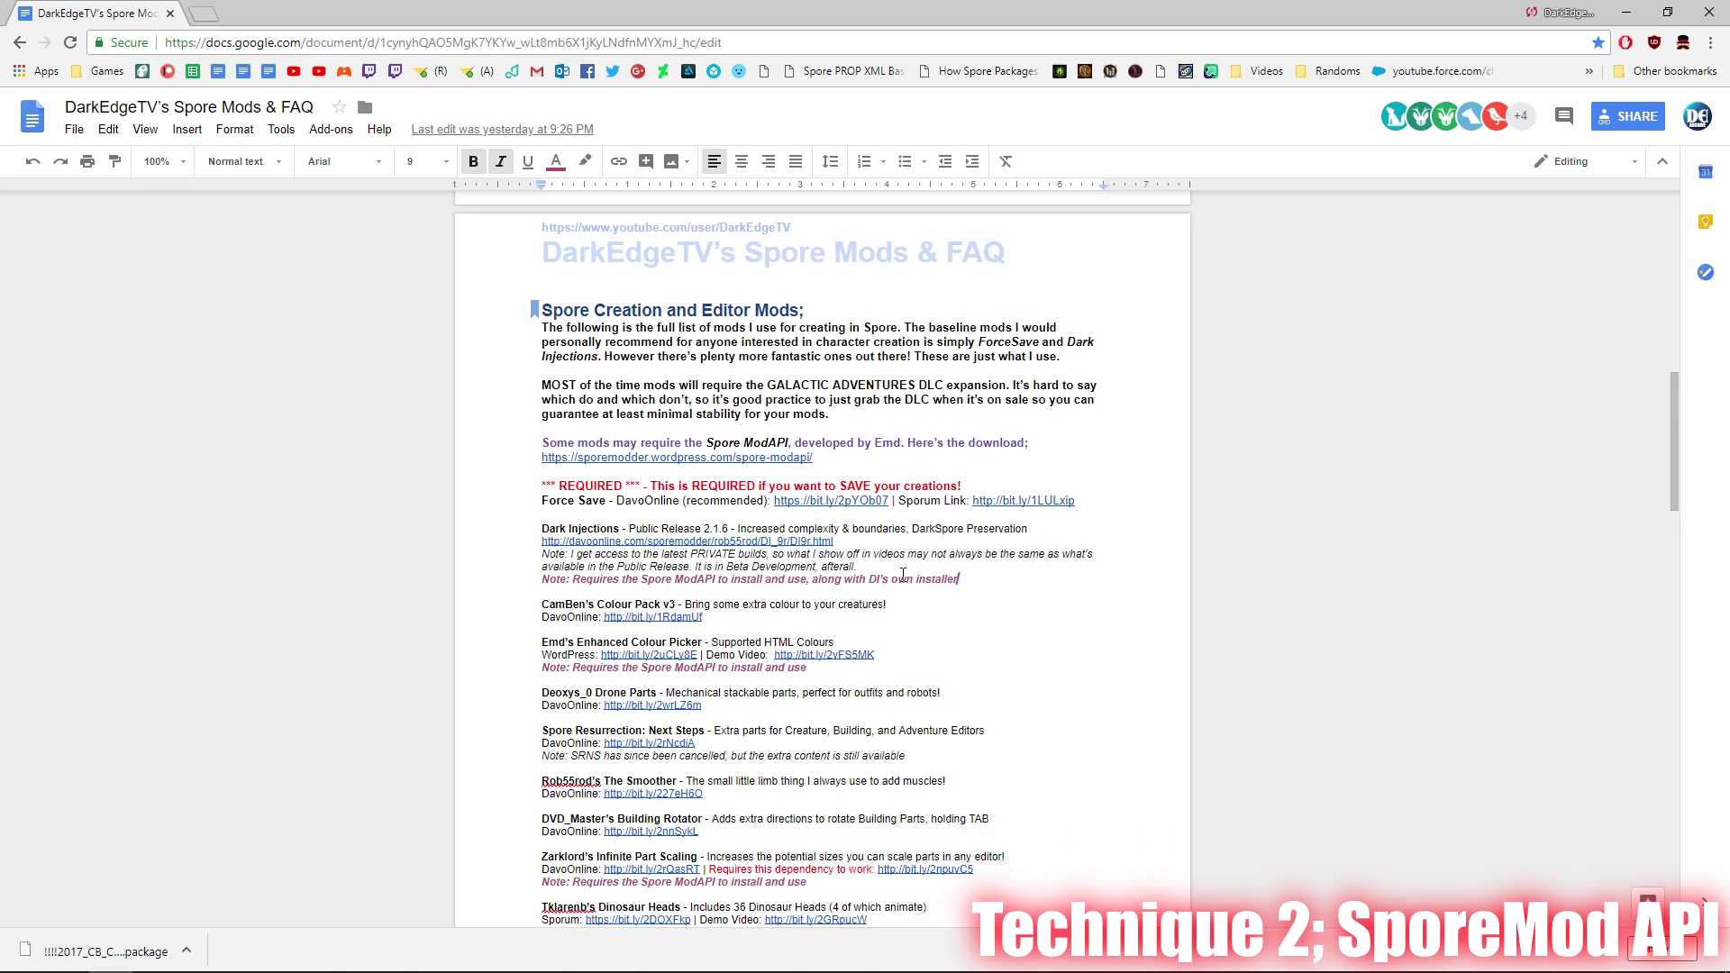
left_click_drag(541, 393, 674, 387)
left_click(1028, 393)
left_click(674, 379)
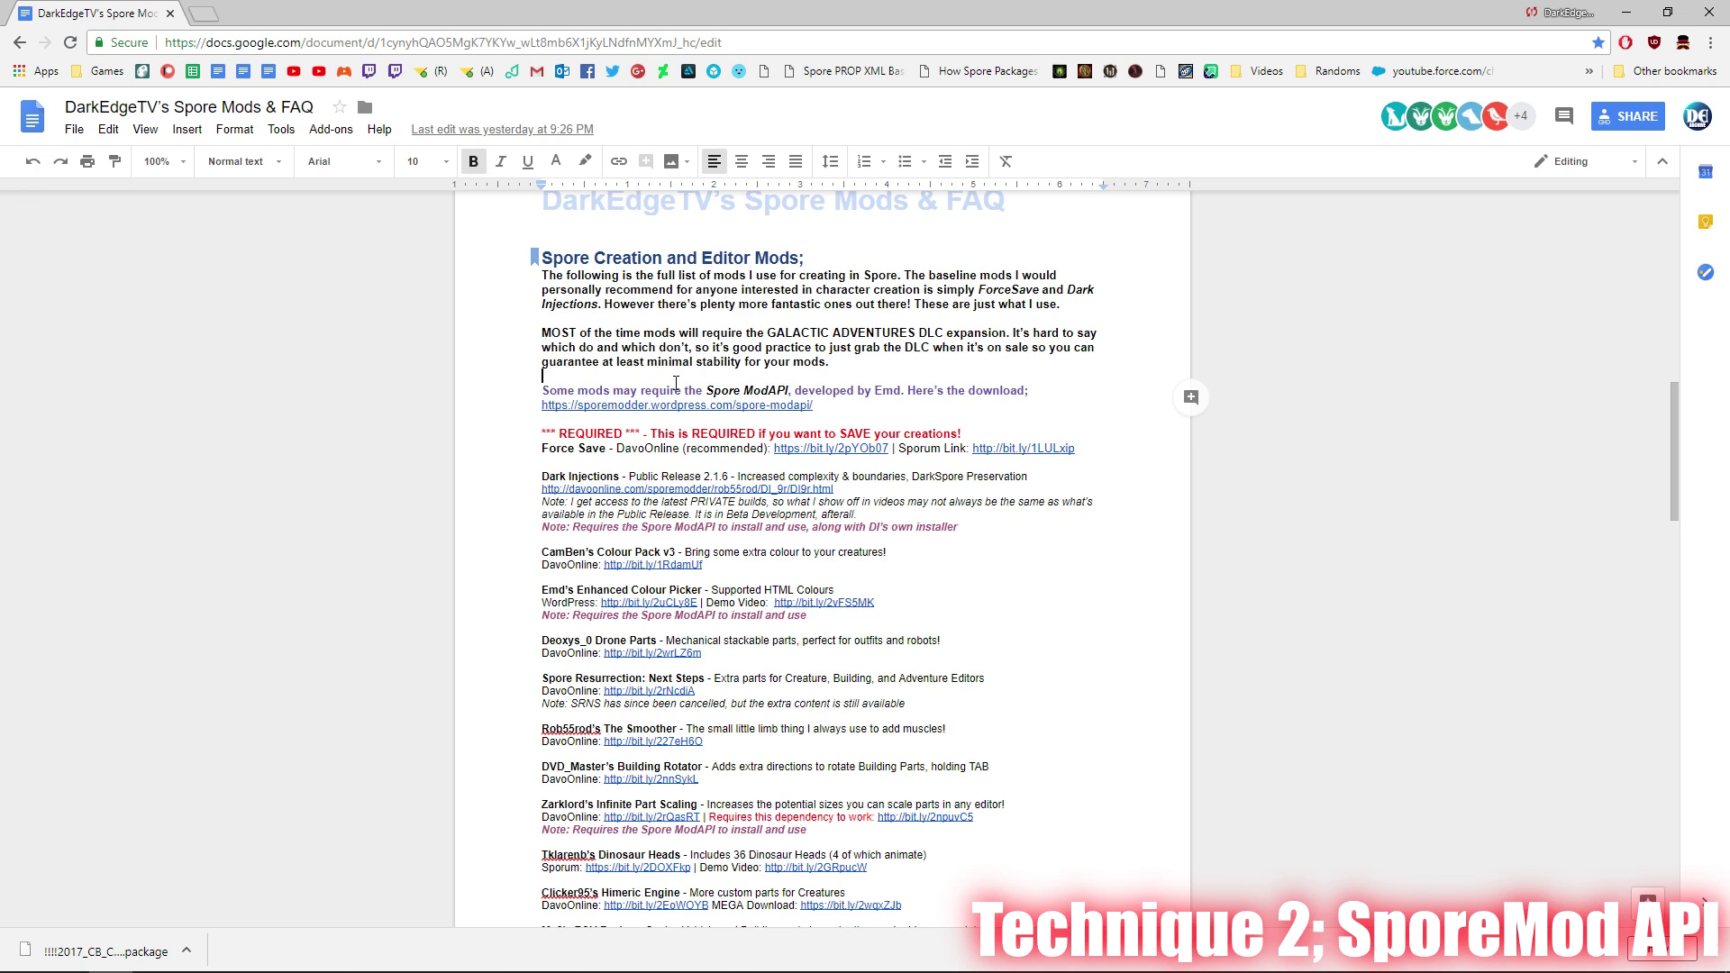
left_click(755, 408)
left_click(720, 436)
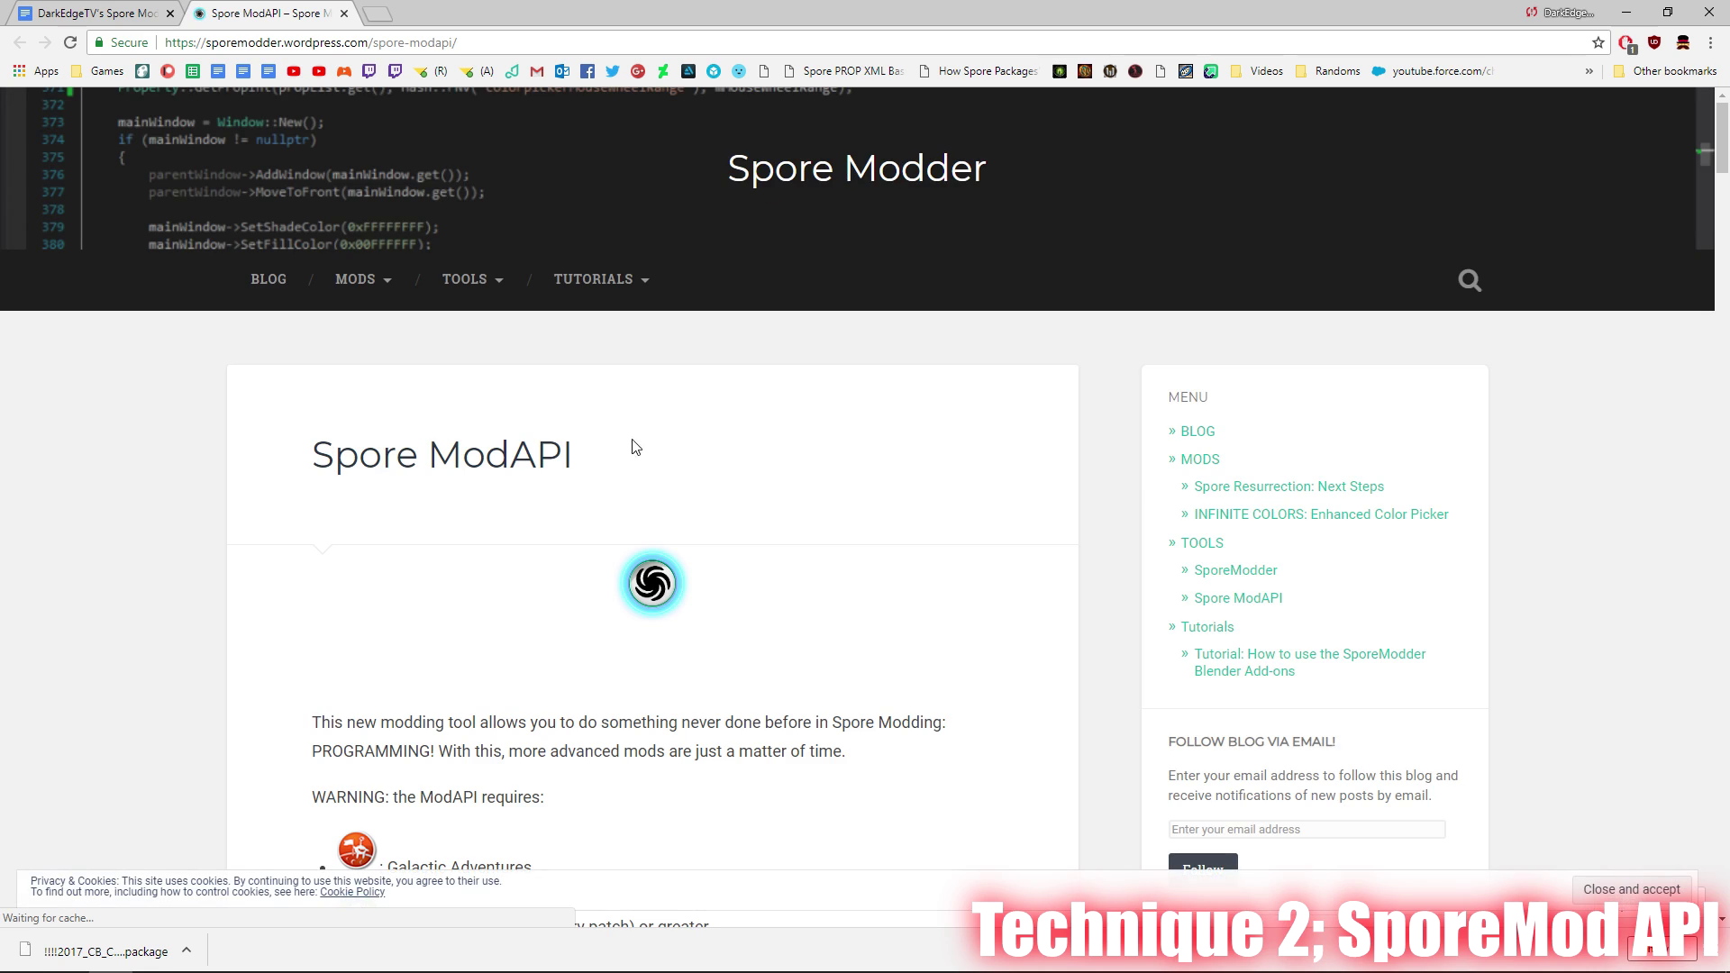
Step: Download Spore ModAPI Launcher.zip through the MediaFire link in the page's download section
scroll(581, 439, "down", 8)
scroll(399, 500, "up", 3)
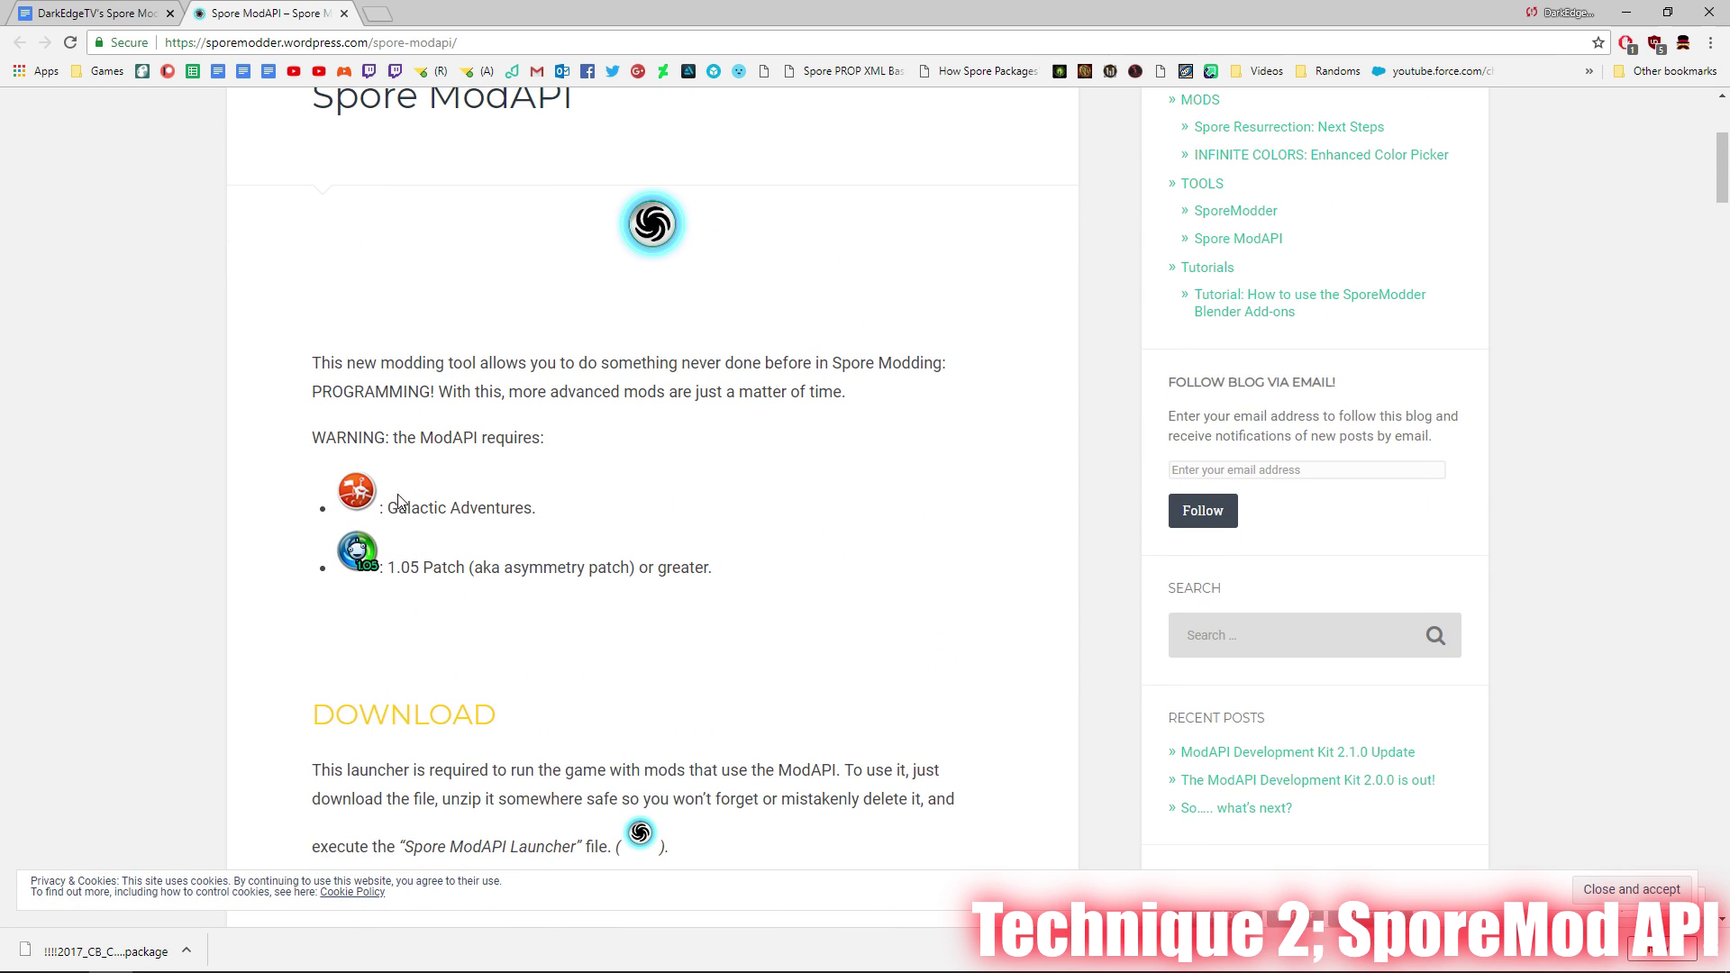
left_click_drag(391, 570, 707, 553)
left_click(563, 531)
left_click_drag(411, 507, 558, 506)
left_click(561, 511)
scroll(694, 603, "down", 4)
left_click_drag(836, 568, 259, 540)
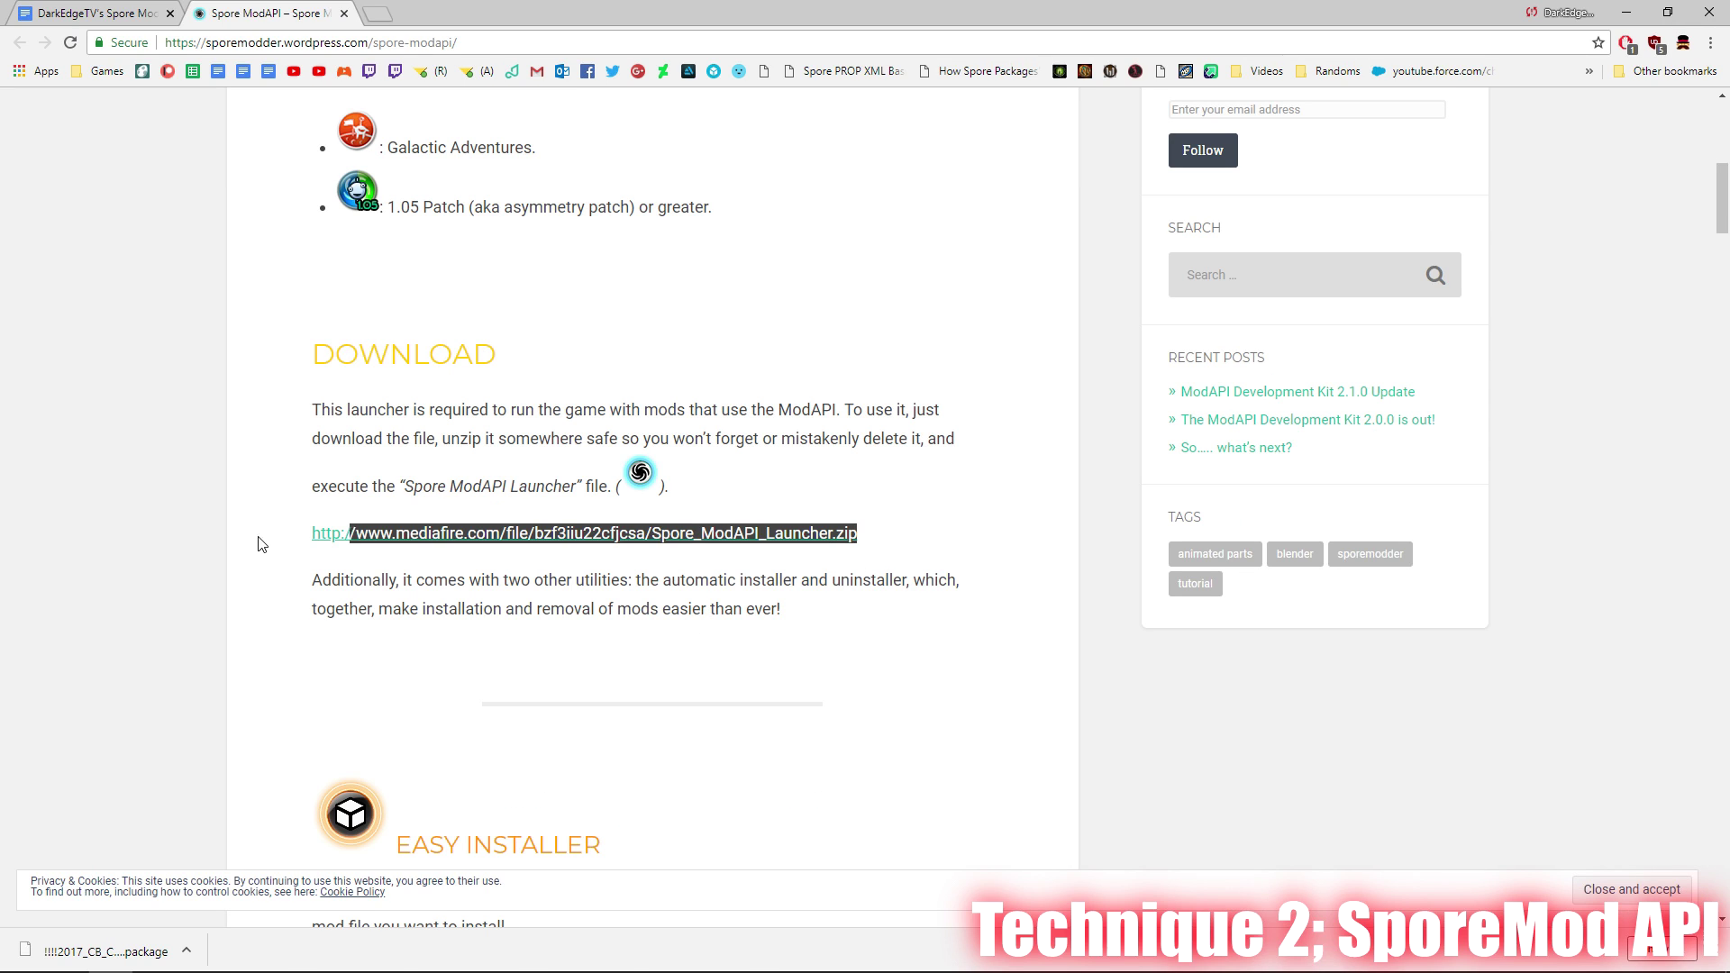
left_click(568, 410)
left_click(579, 539)
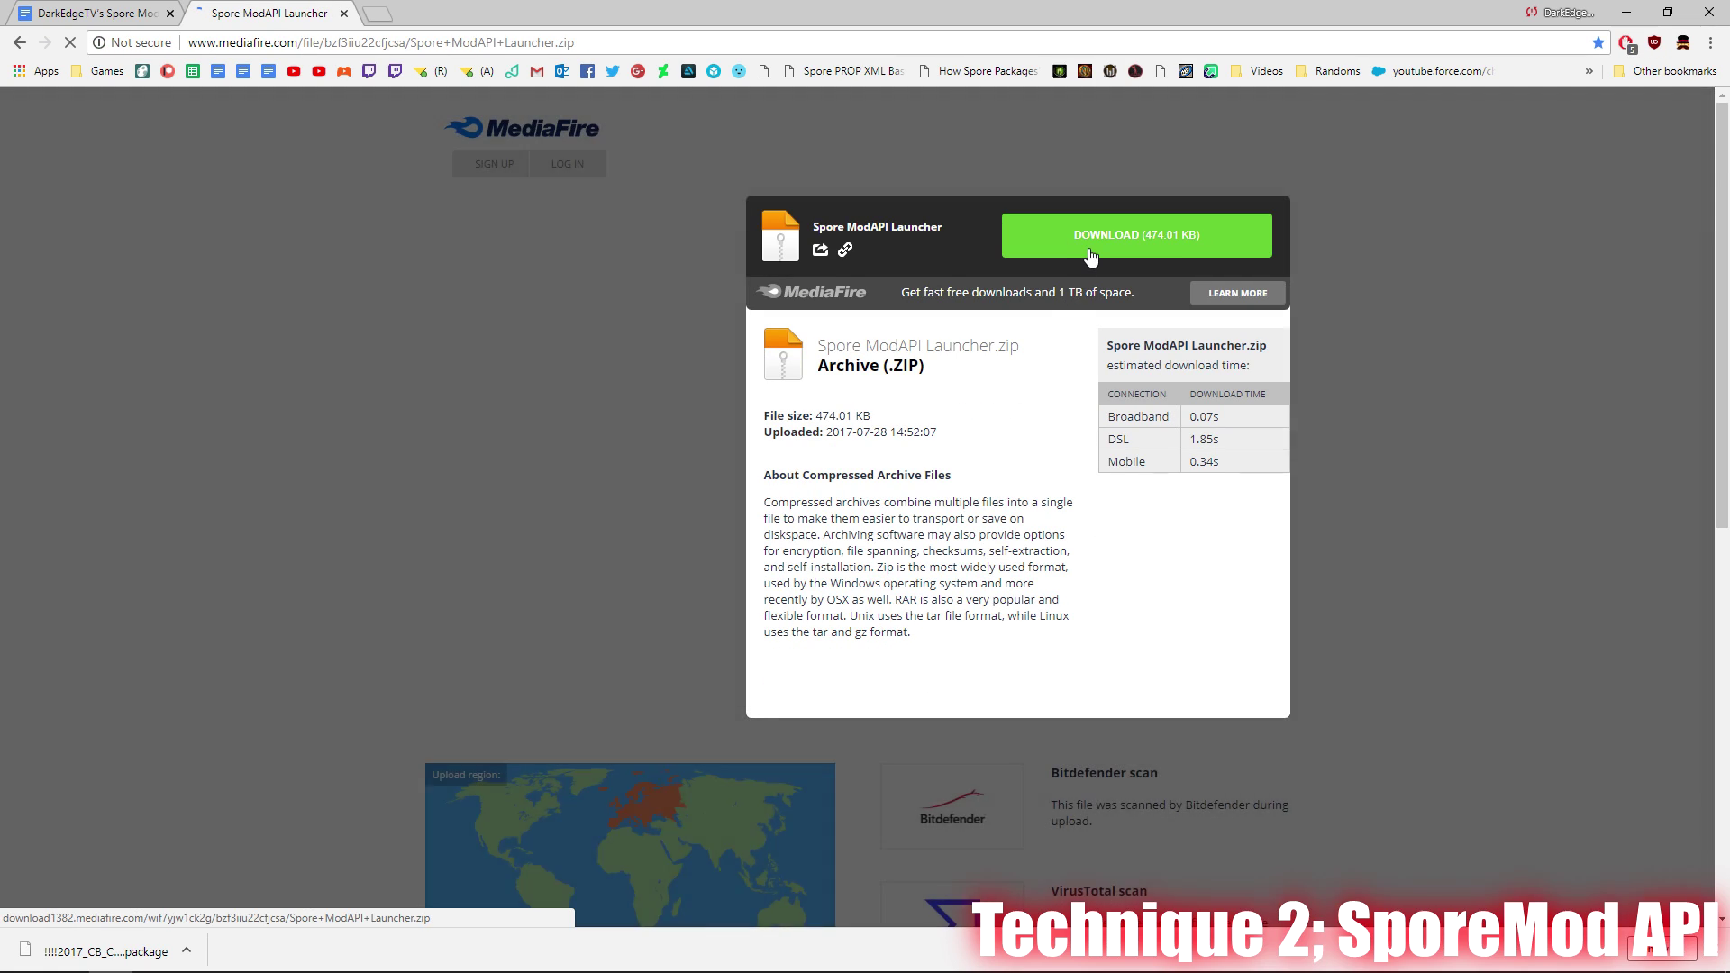
left_click(1090, 257)
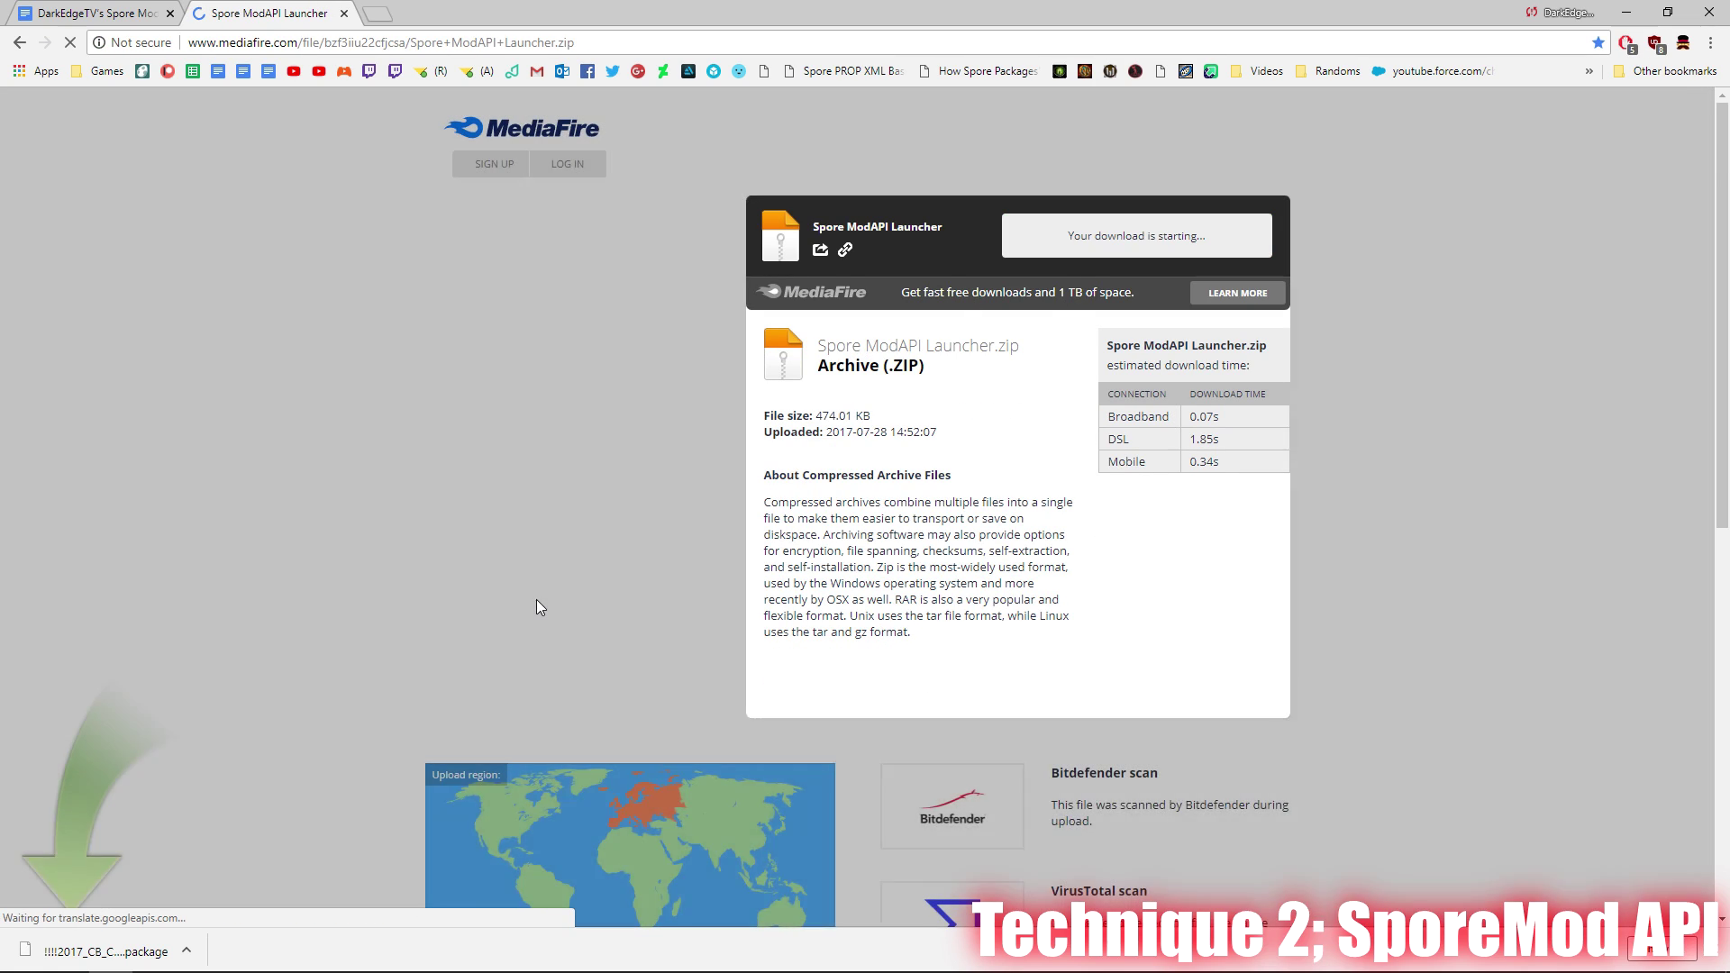
Step: Open the downloaded Spore ModAPI Launcher.zip in WinRAR and extract its Spore ModAPI Launcher folder to the desktop
left_click(196, 946)
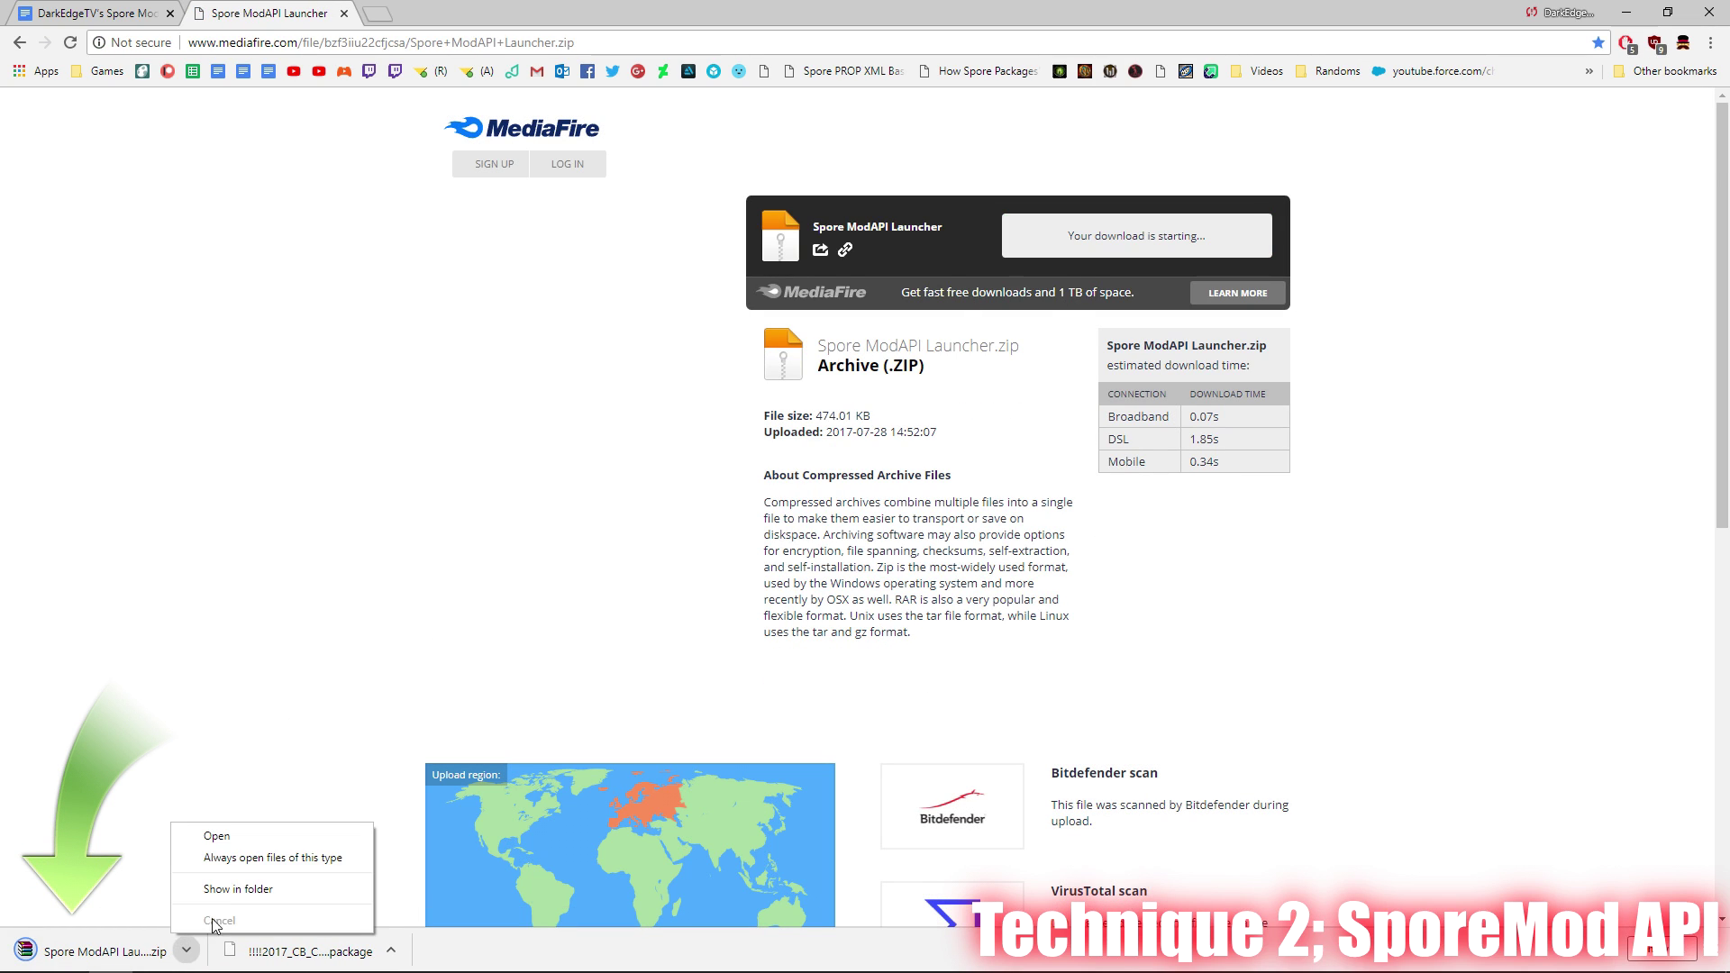
left_click(232, 891)
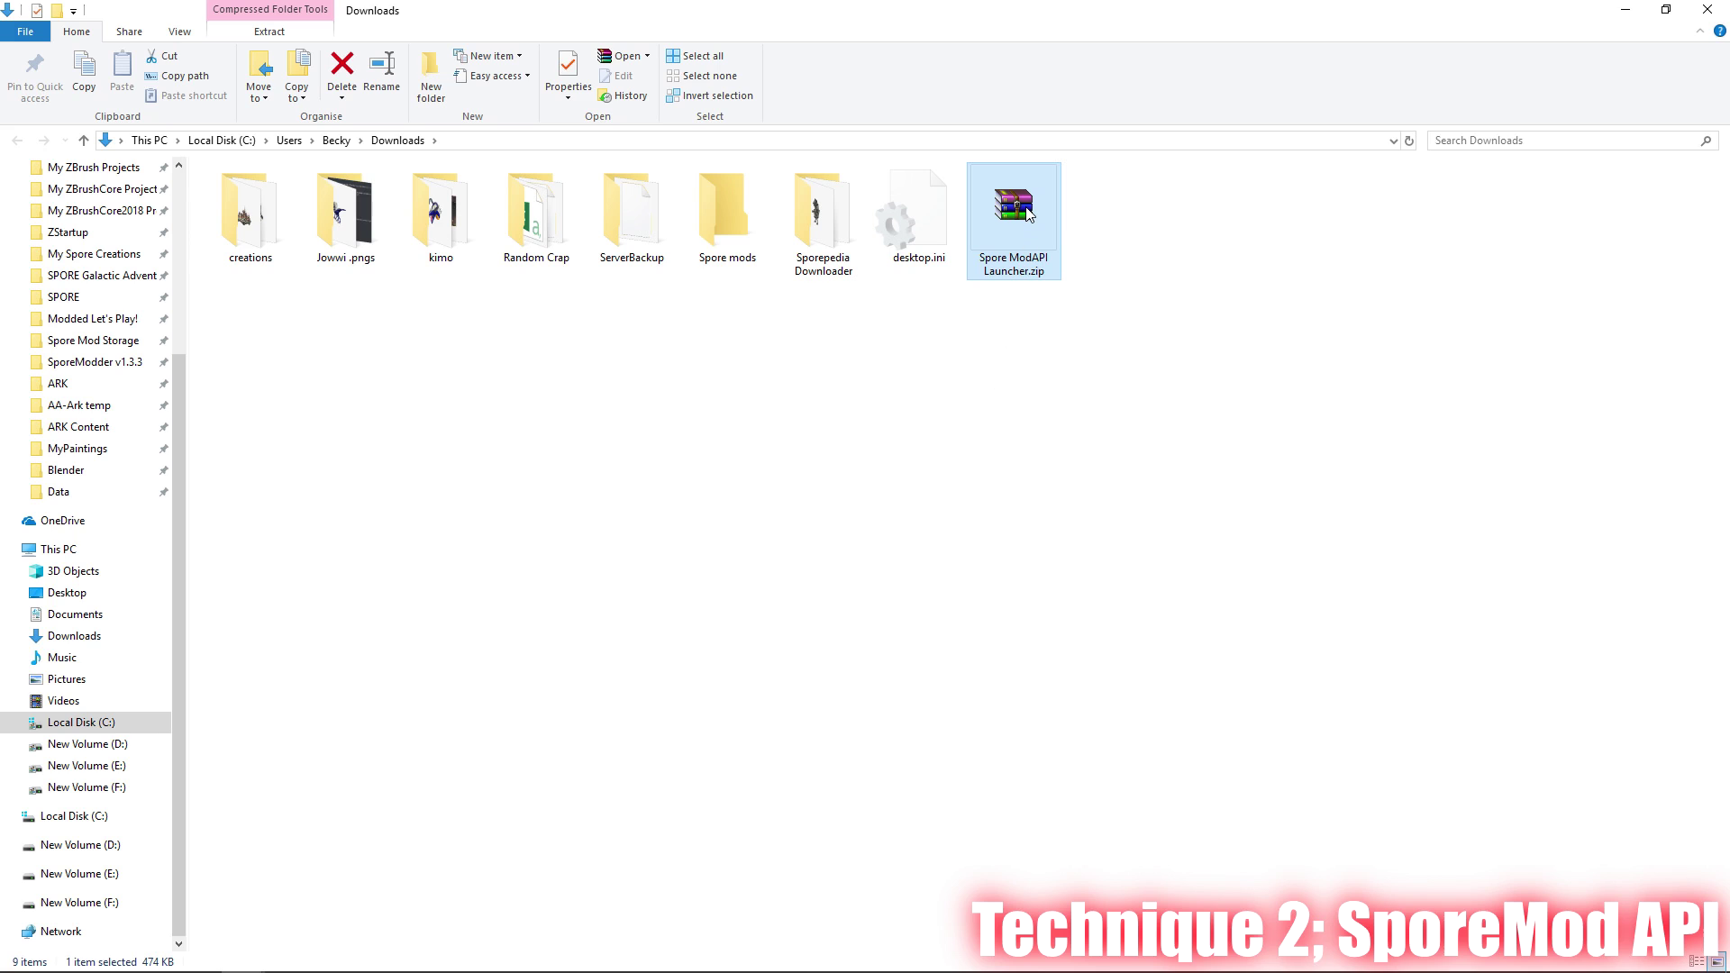
double_click(1027, 214)
left_click(1298, 326)
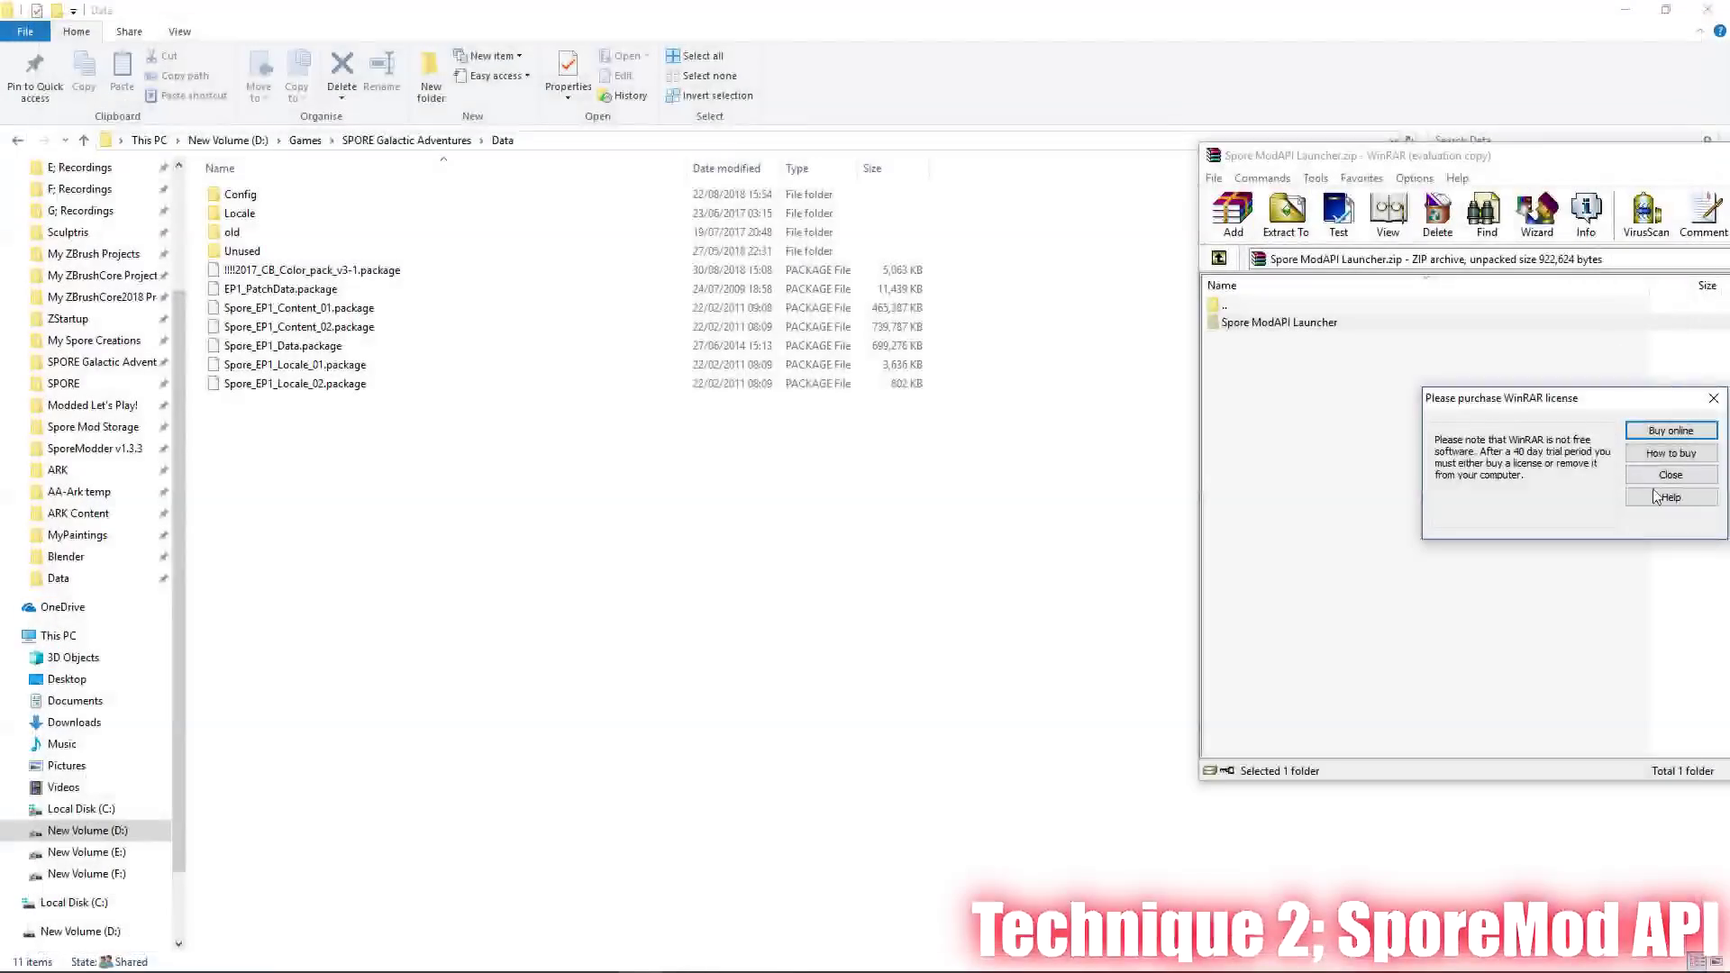
left_click(1670, 475)
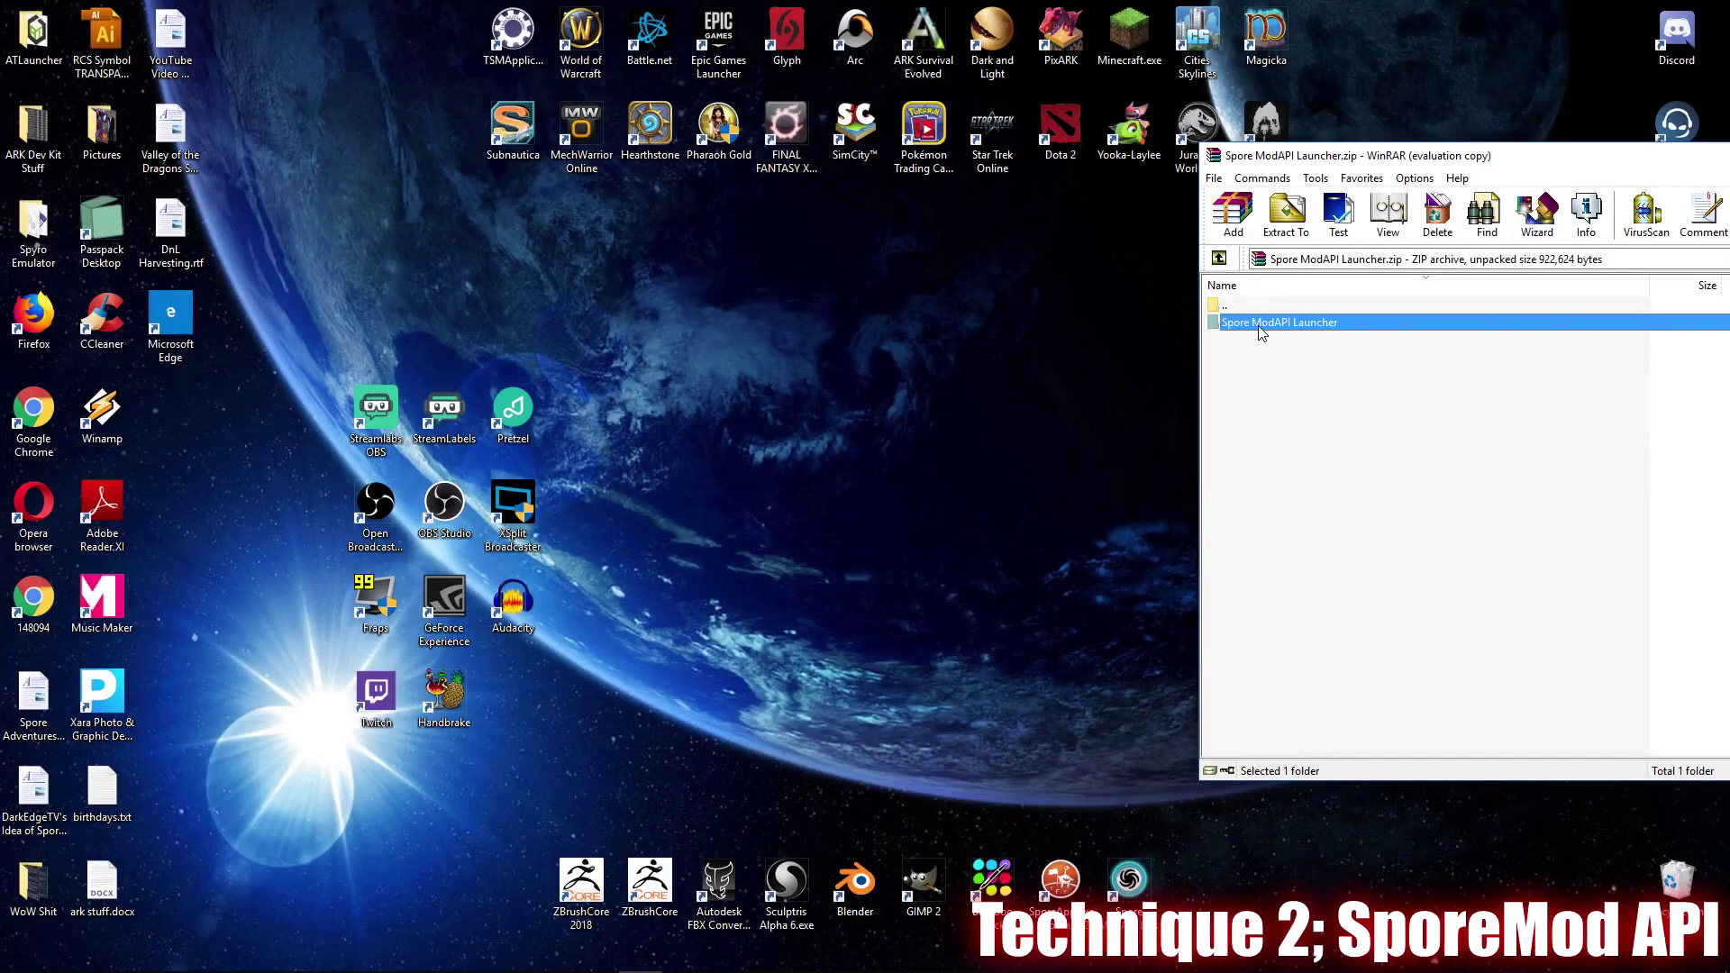
left_click_drag(1262, 334, 786, 328)
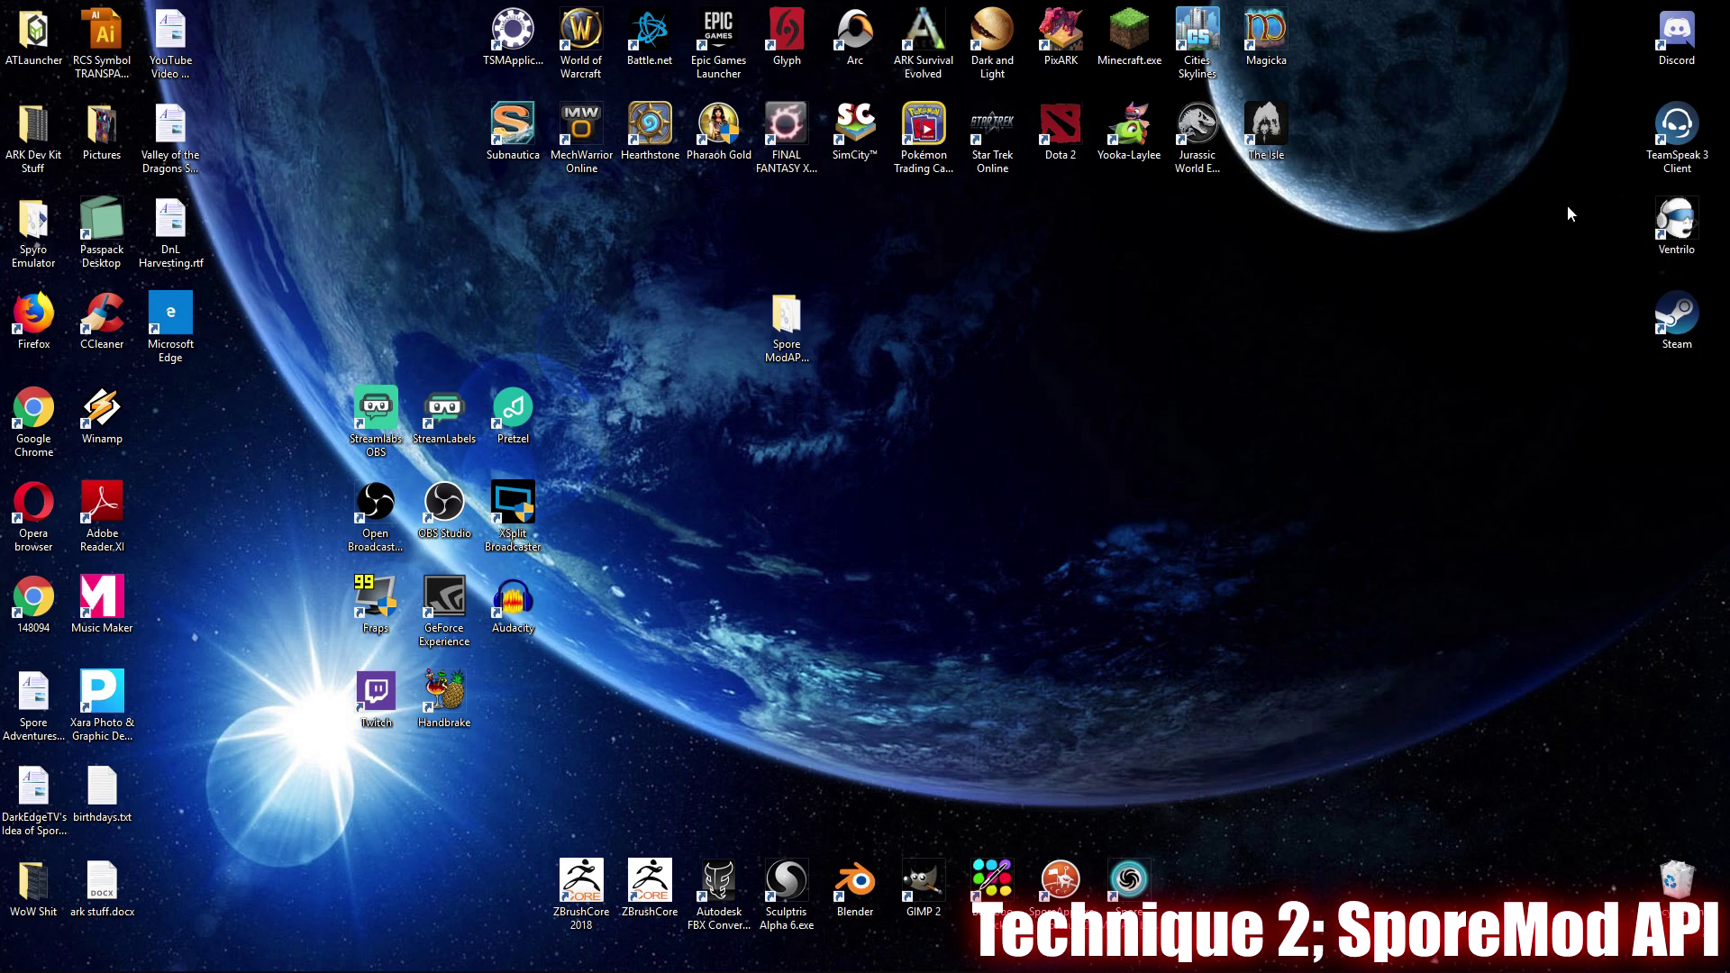
Step: Open the Spore ModAPI Launcher folder on the desktop and examine its Easy Installer, Easy Uninstaller and Launcher executables
double_click(805, 321)
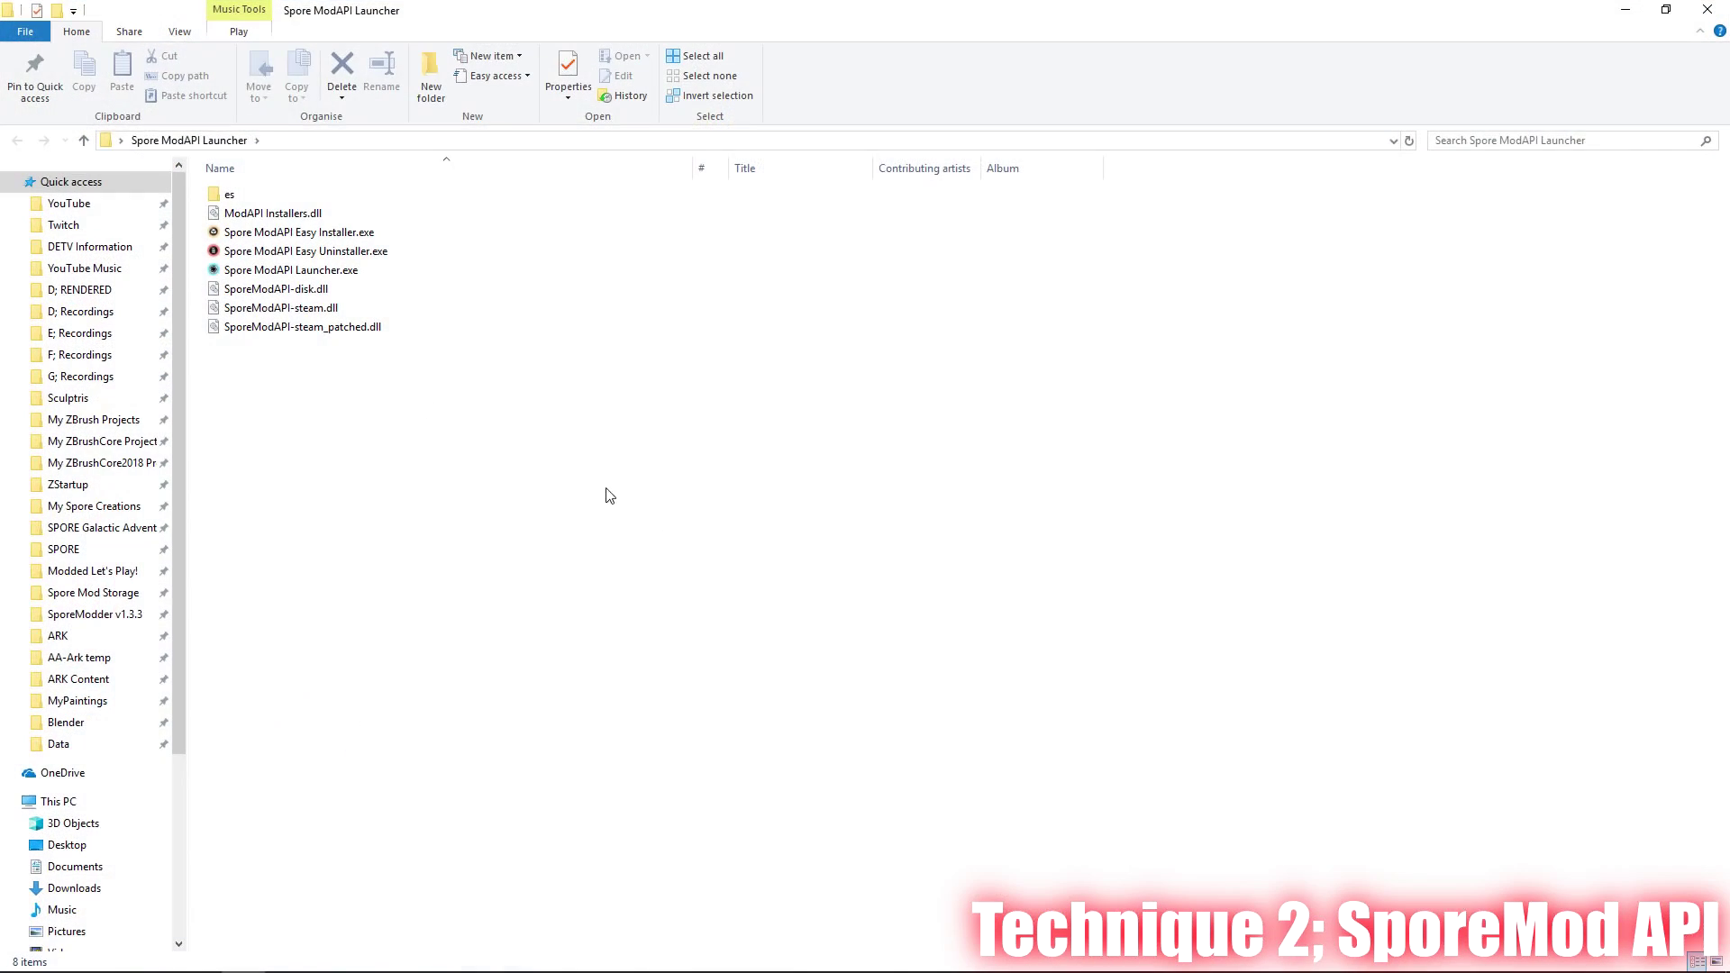
left_click(396, 232)
left_click(393, 275, "shift")
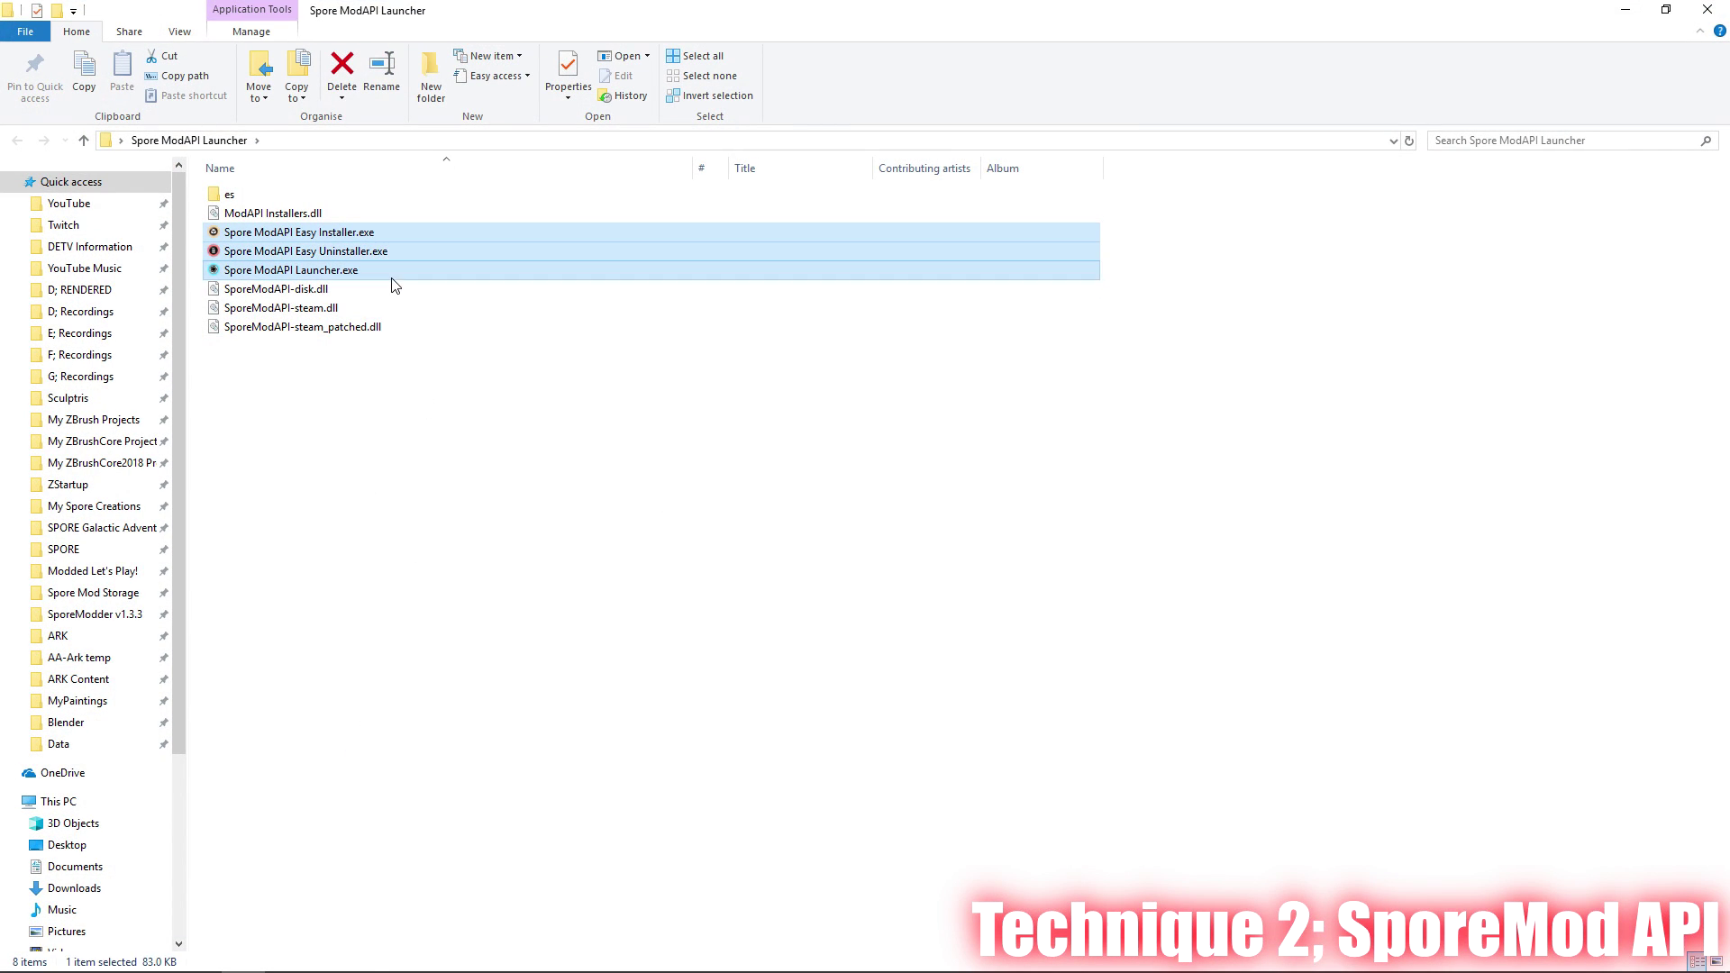
left_click(501, 487)
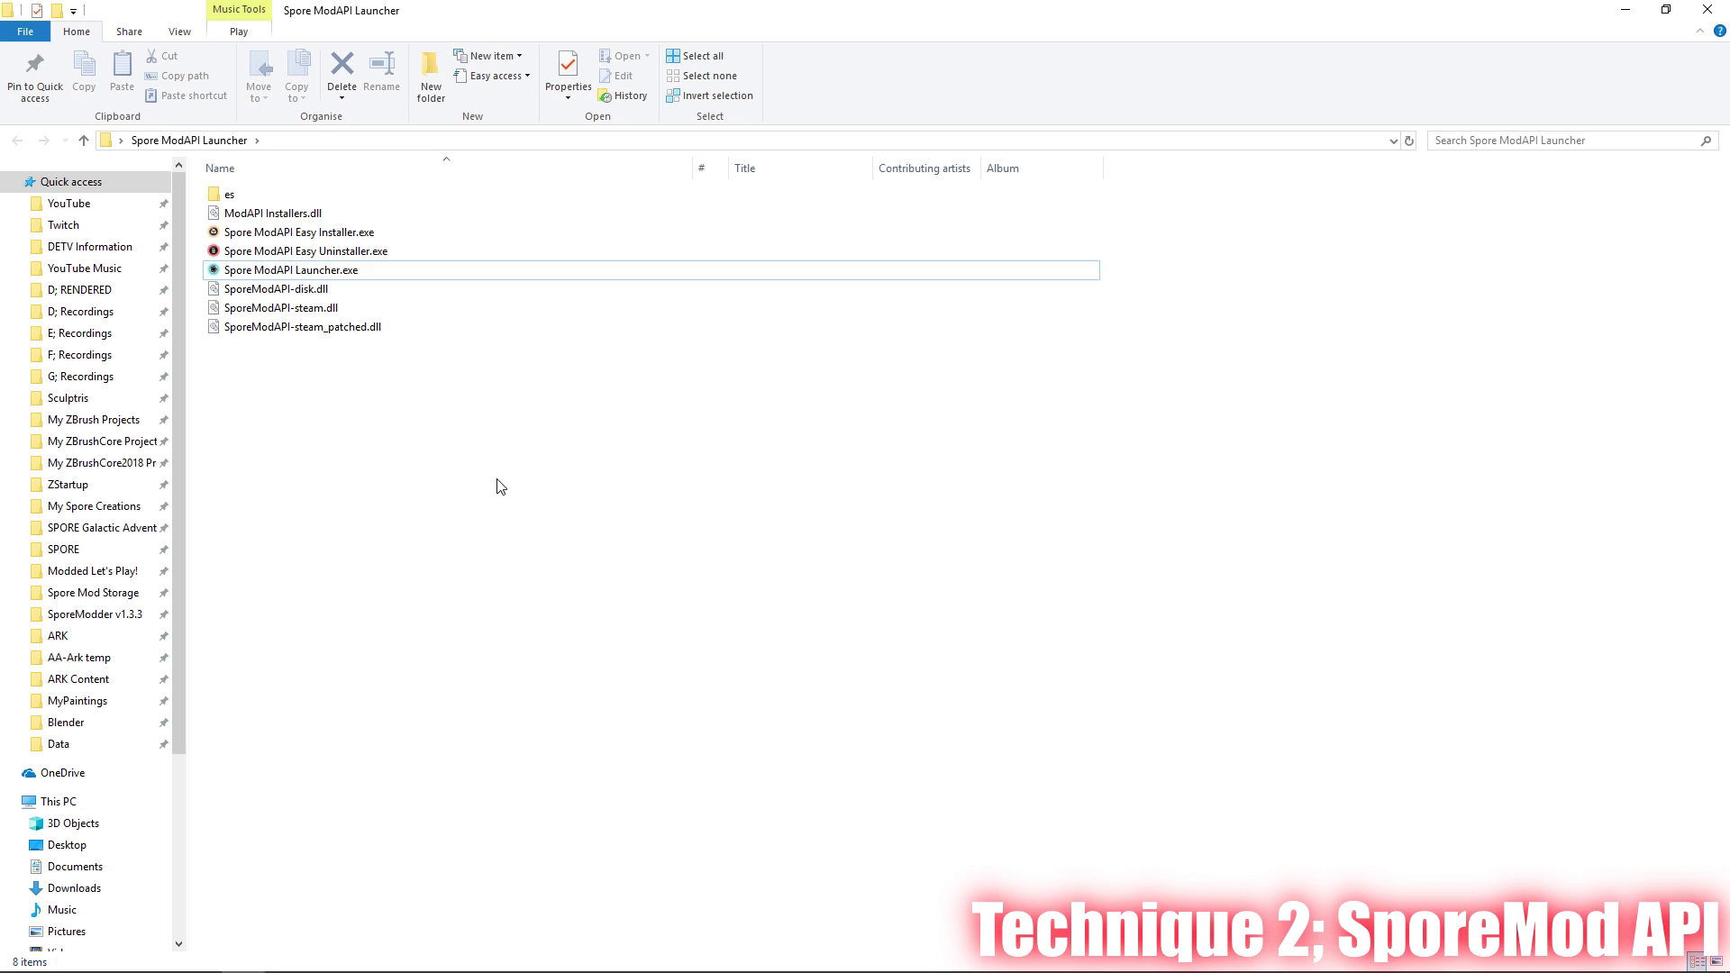
left_click_drag(444, 277, 435, 235)
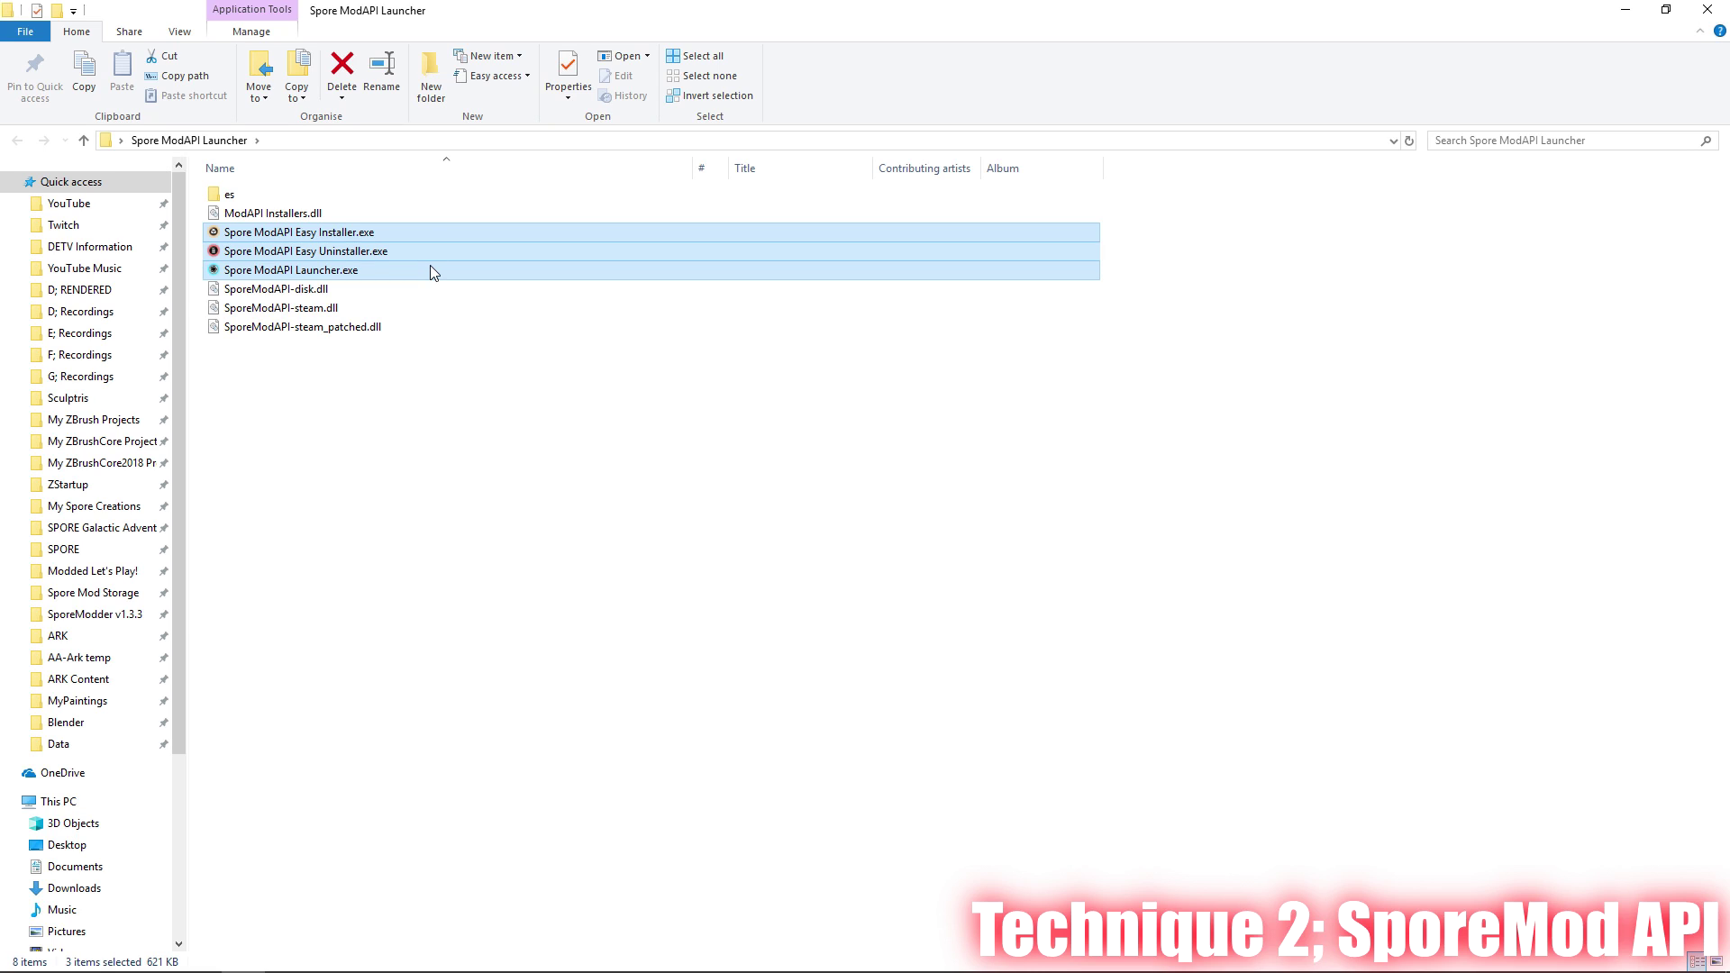
right_click(431, 265)
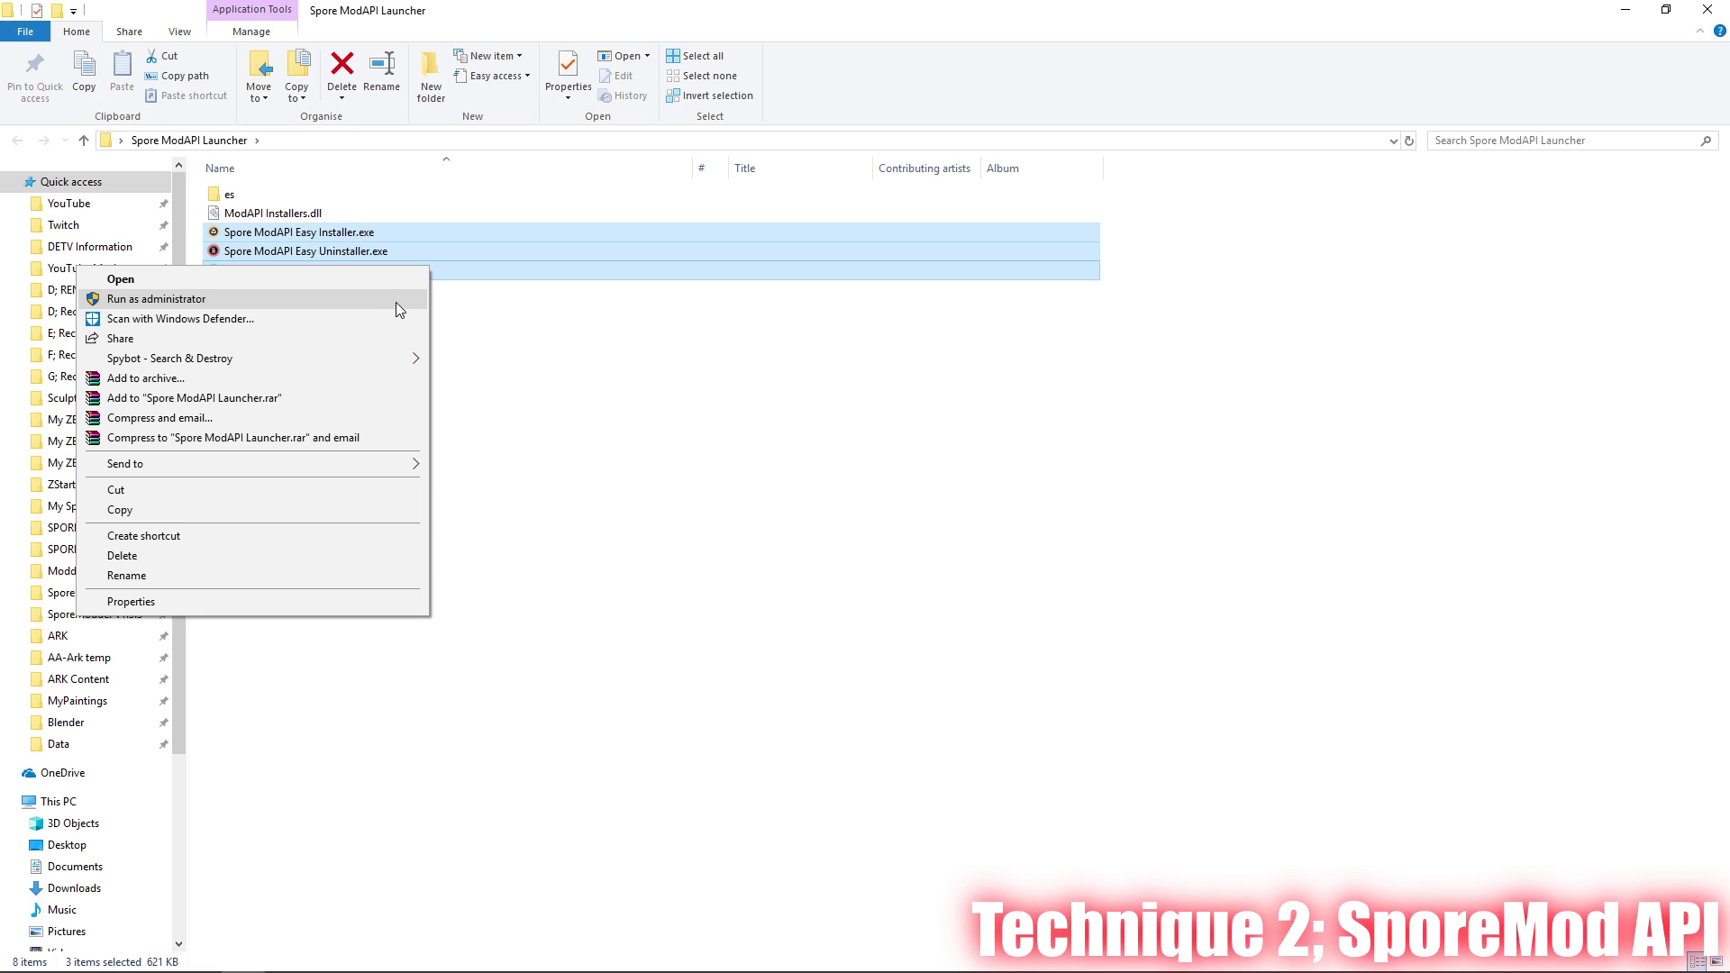
left_click(431, 269)
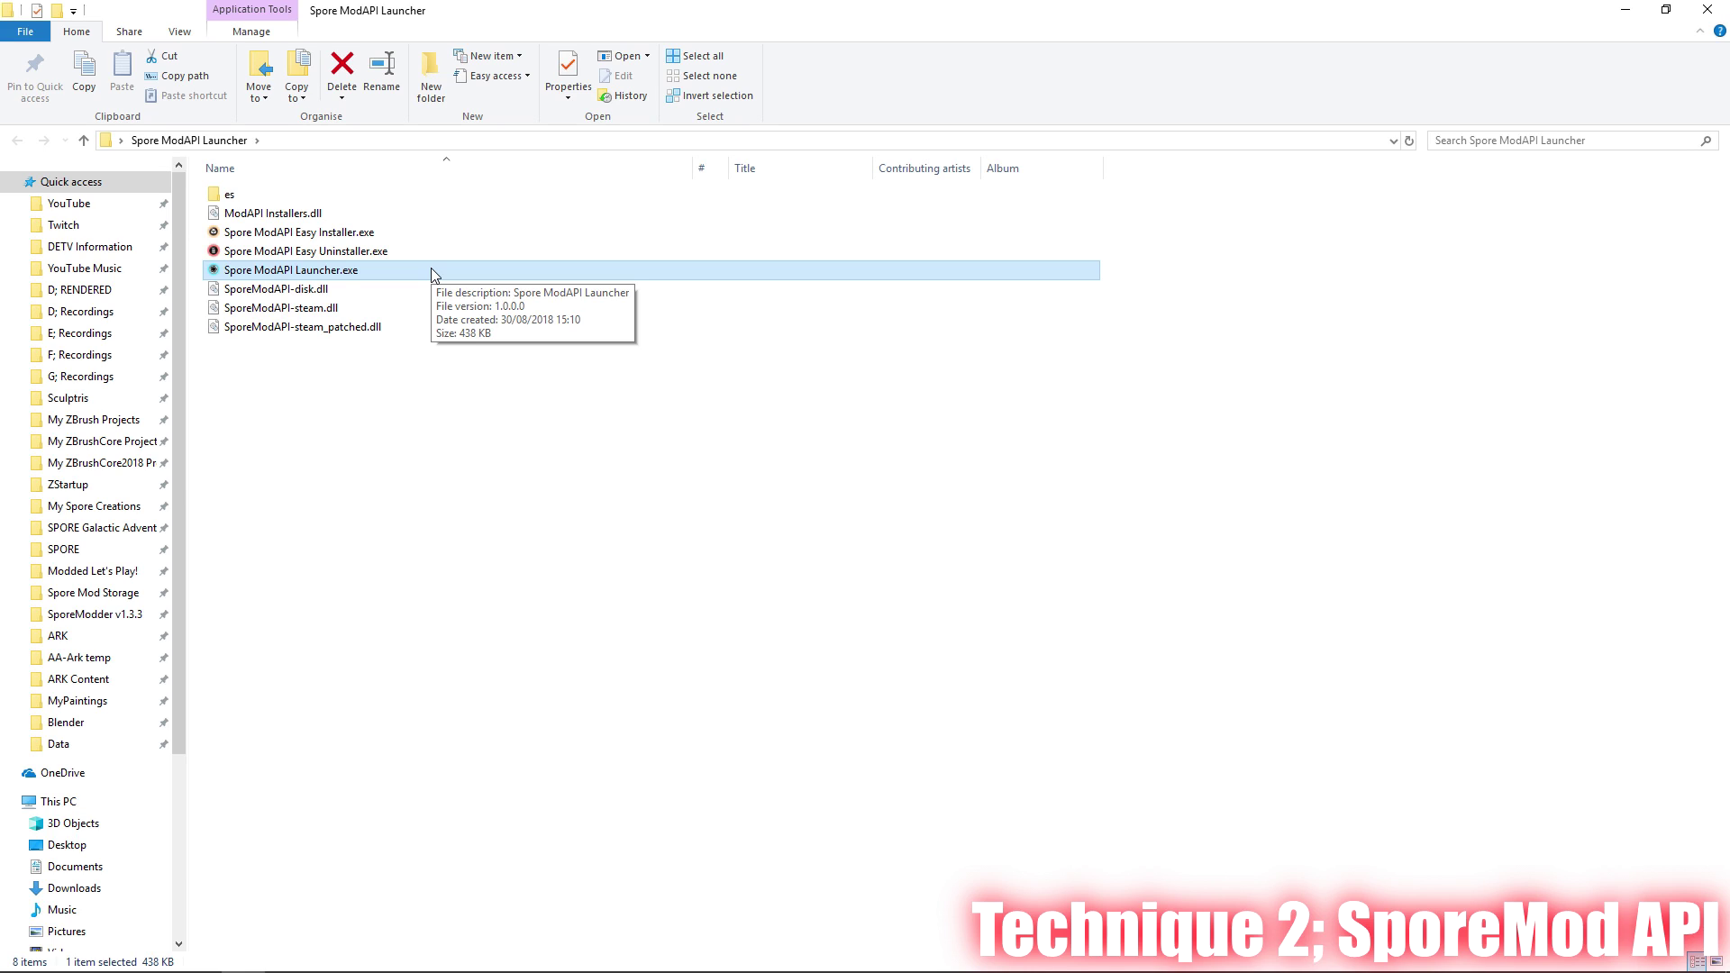
Step: Switch to Chrome and look through the Spore ModAPI page down to its Development Kit section
mouse_move(509, 970)
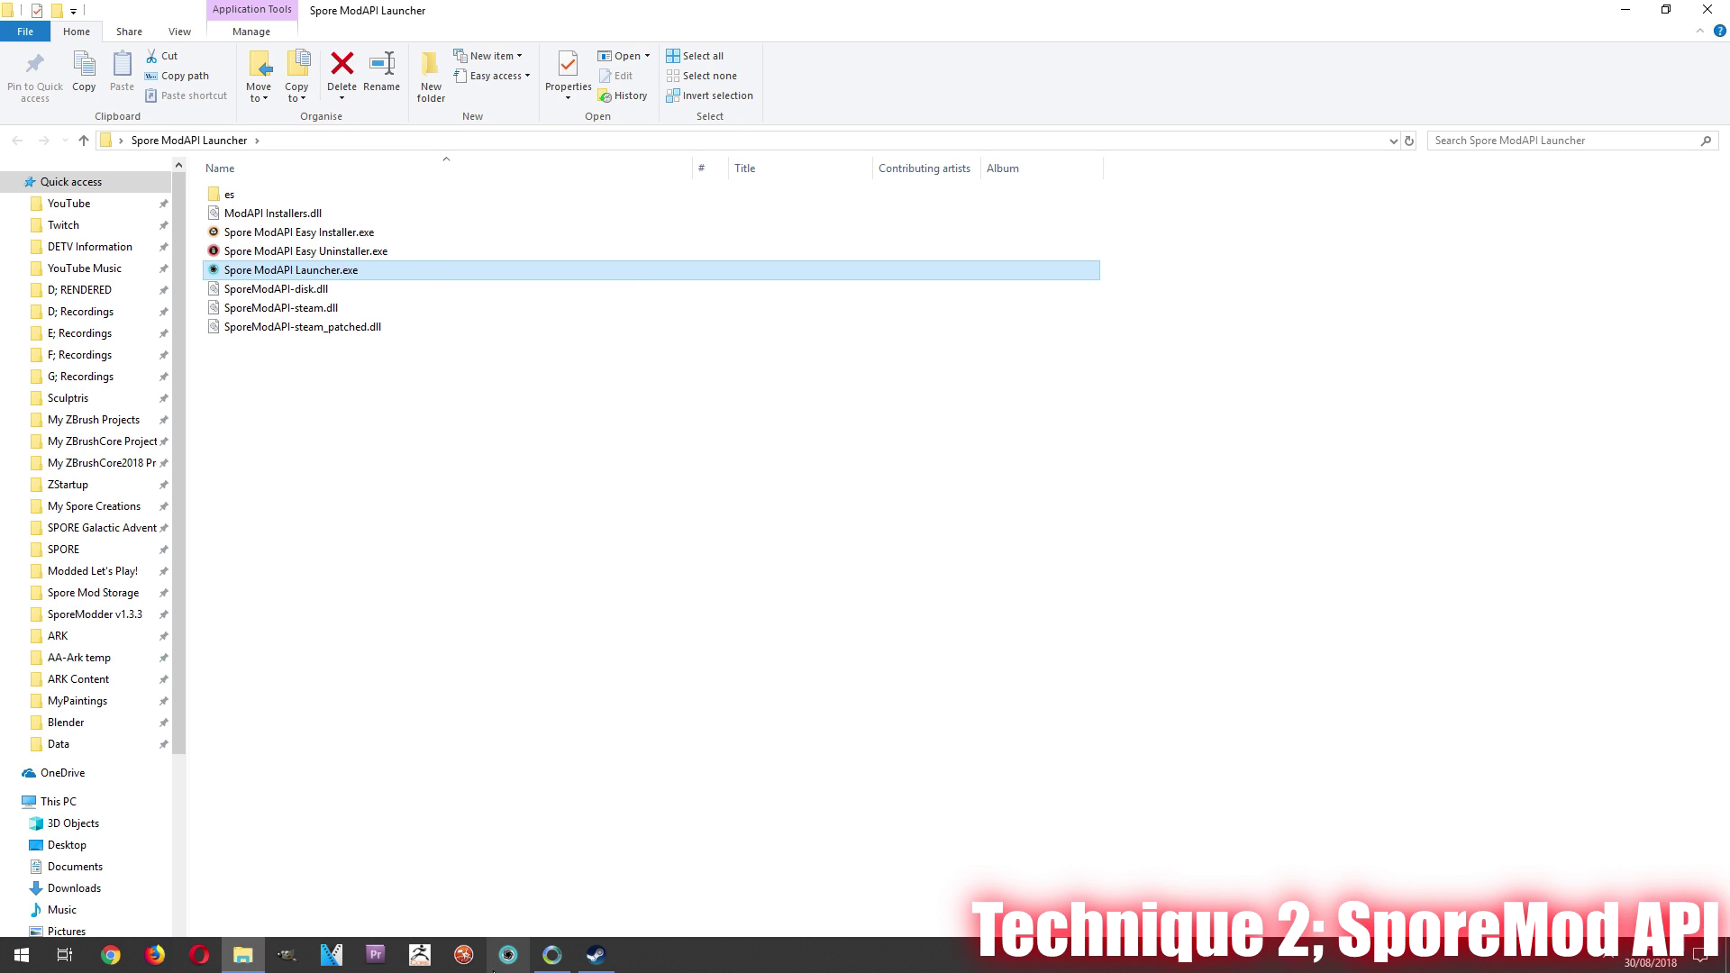
left_click_drag(478, 963, 476, 962)
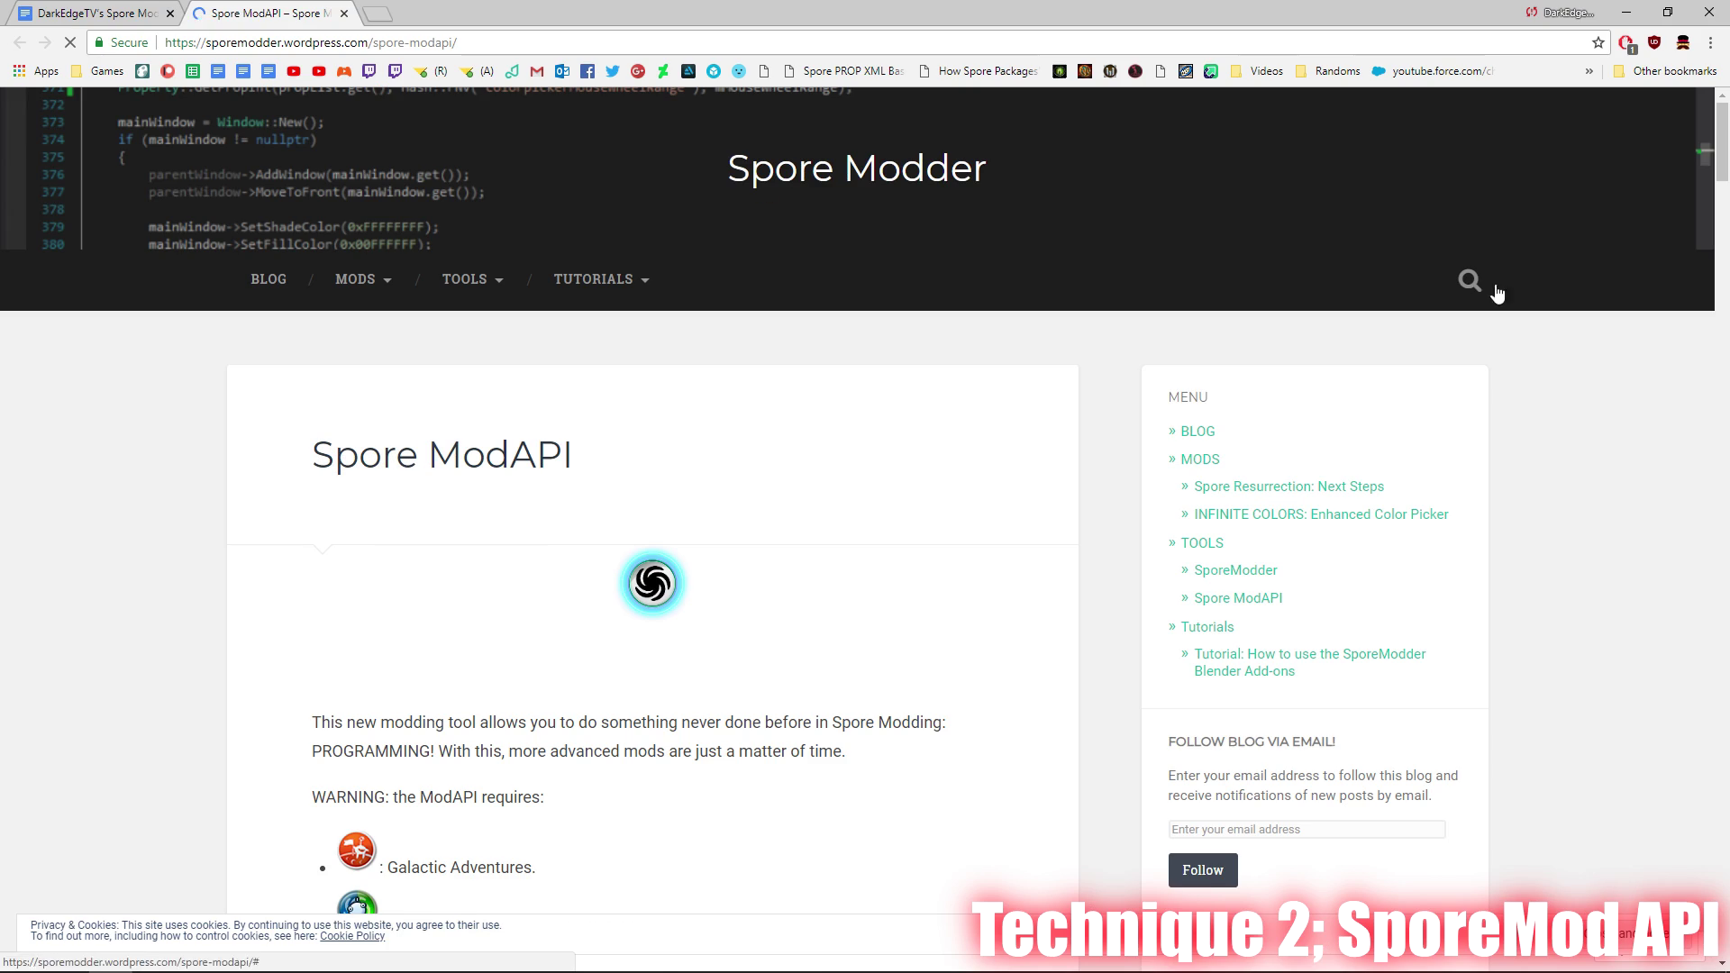
left_click_drag(1720, 135, 1723, 333)
left_click_drag(434, 309, 452, 310)
left_click(573, 356)
scroll(1190, 502, "down", 5)
scroll(891, 587, "up", 3)
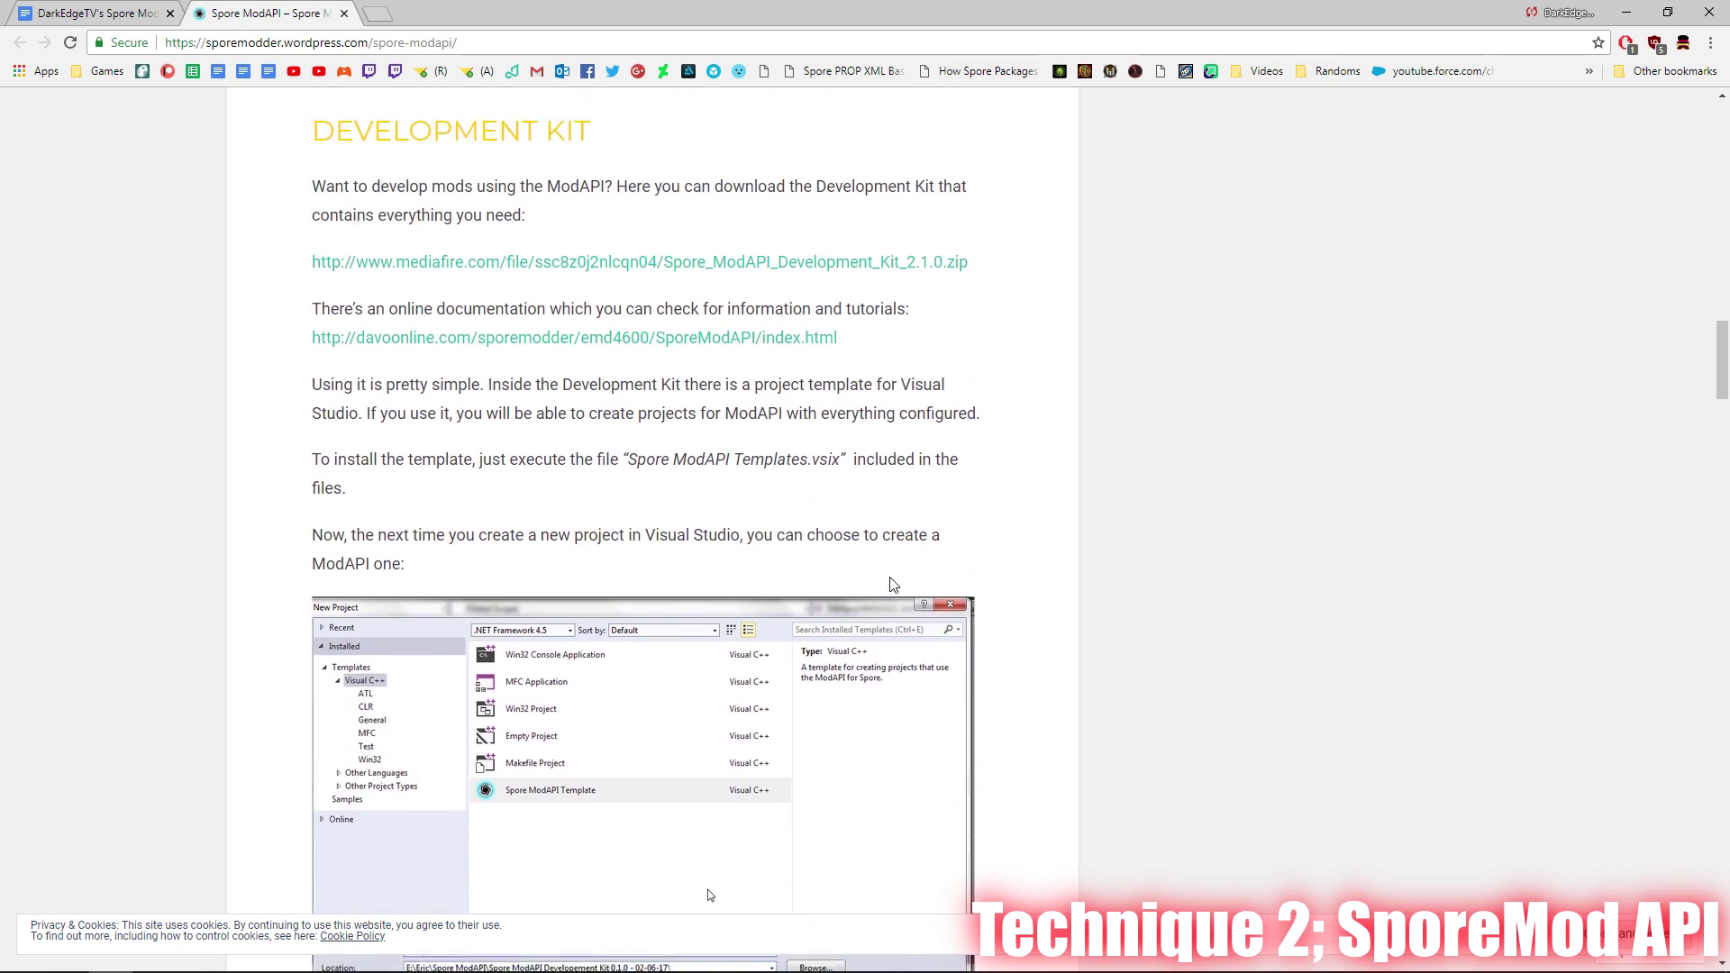
scroll(890, 586, "up", 2)
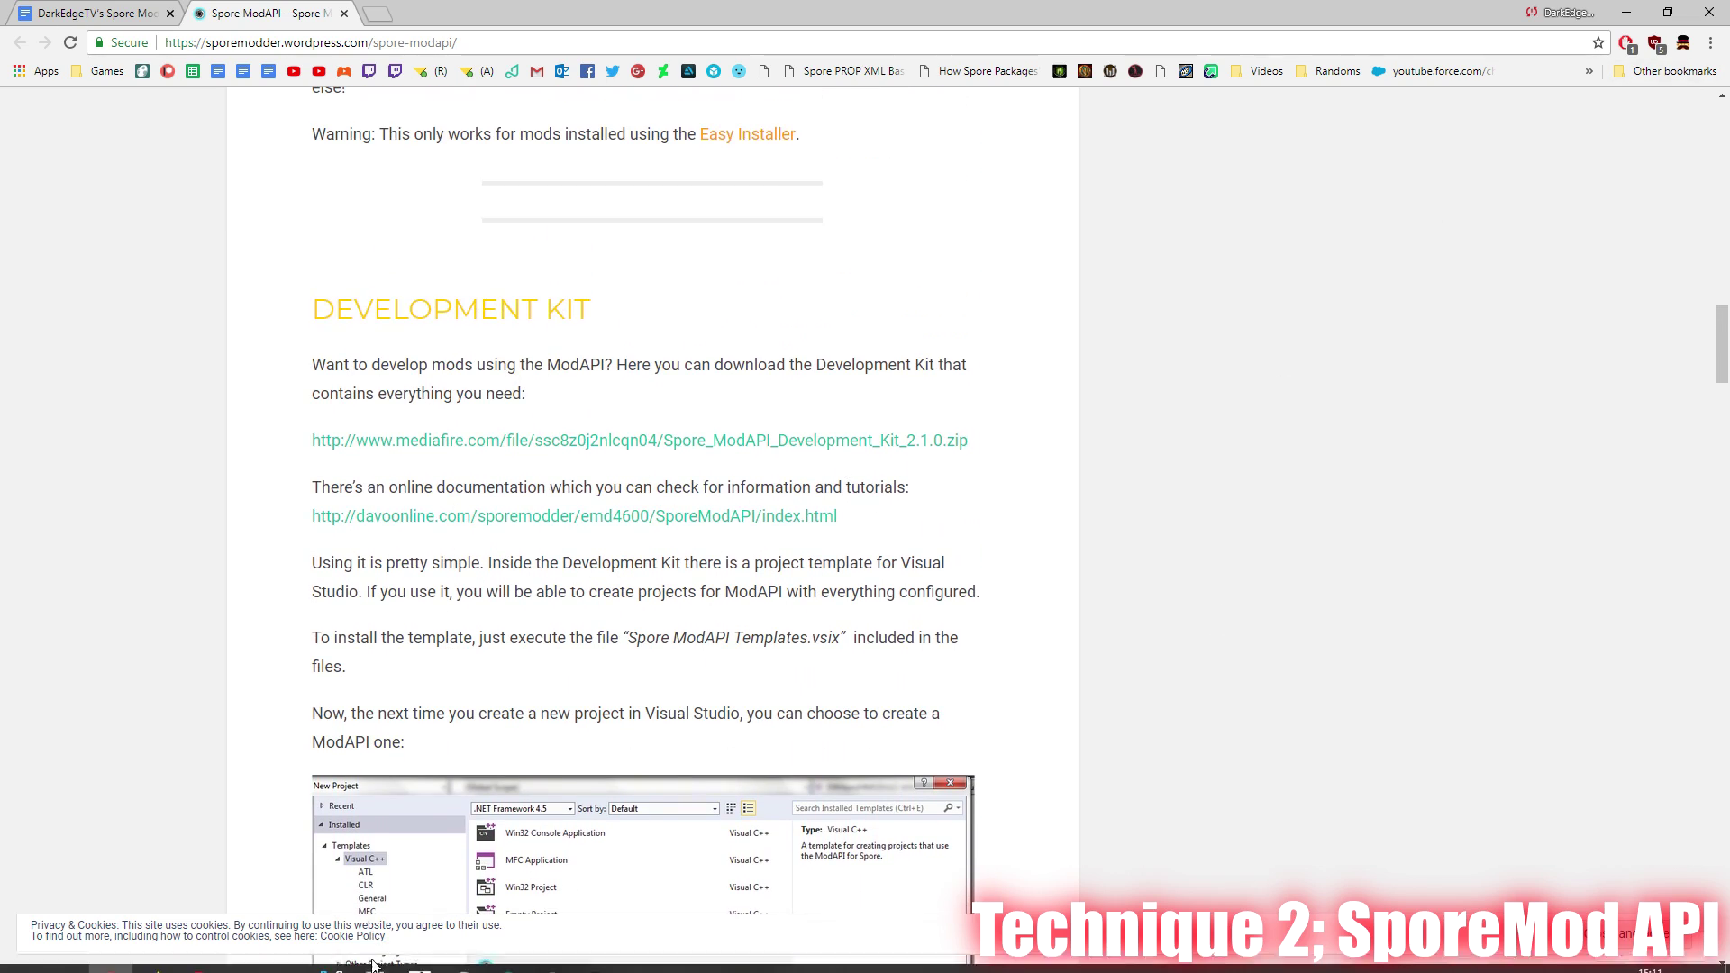
Step: Return to the Spore ModAPI Launcher folder, run Spore ModAPI Easy Installer.exe as administrator and allow it to make changes
left_click(244, 955)
left_click_drag(270, 270, 329, 281)
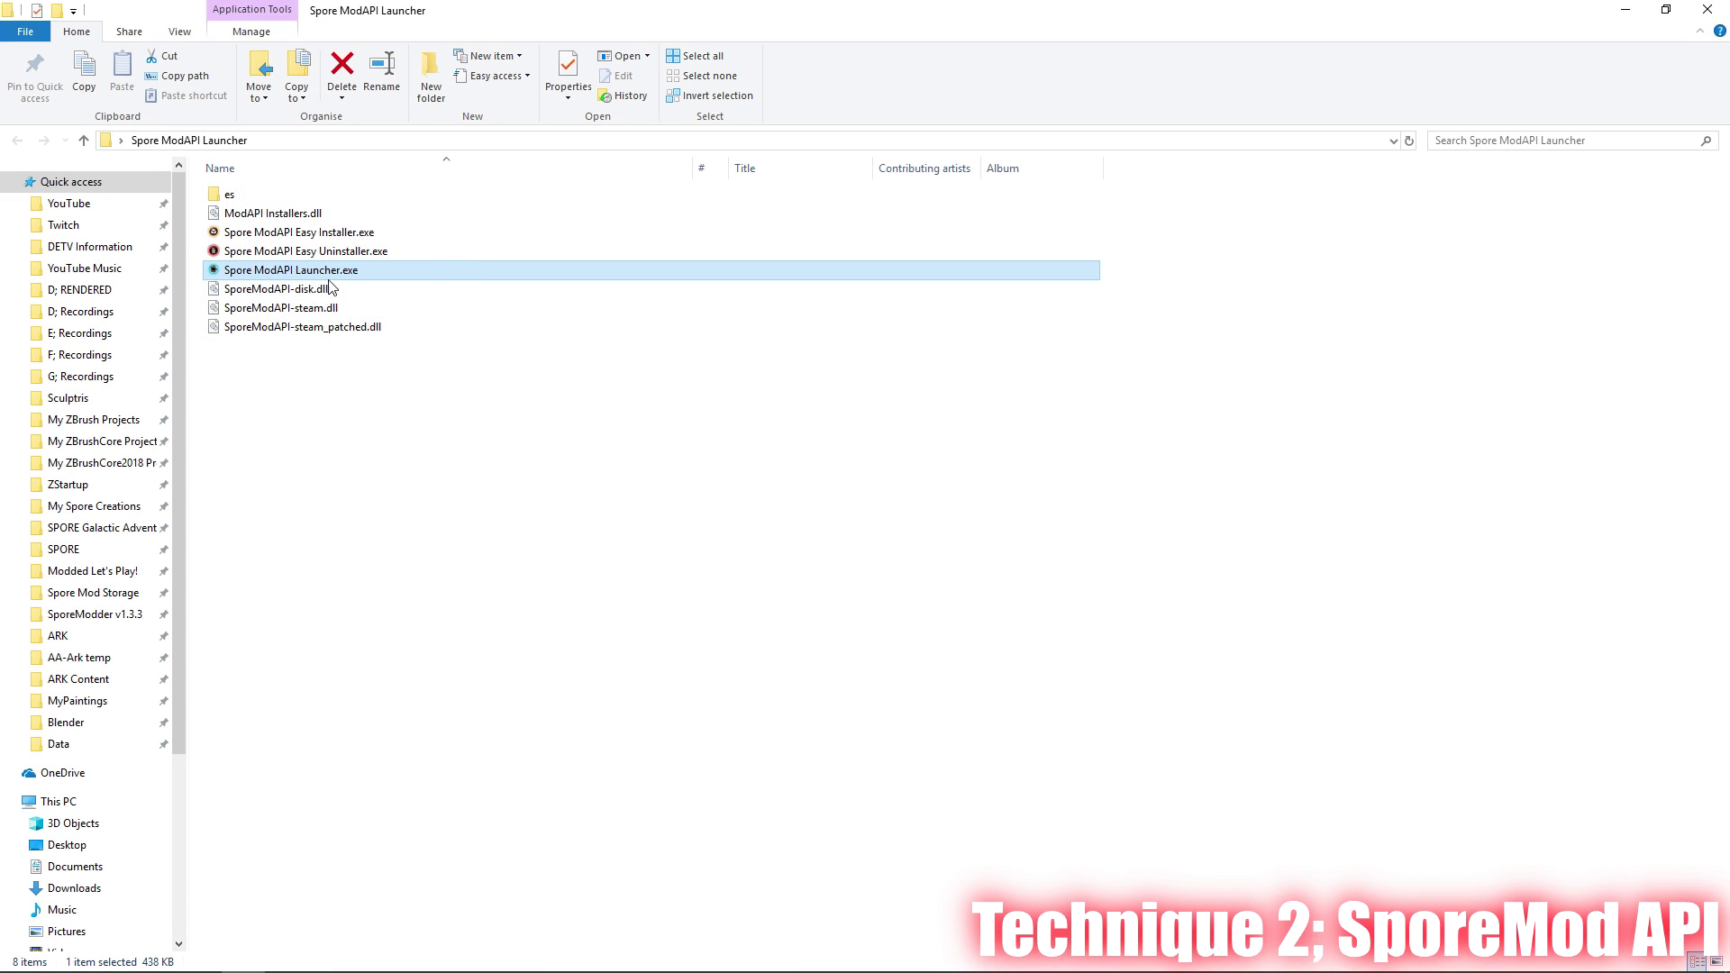
left_click(390, 236)
right_click(392, 237)
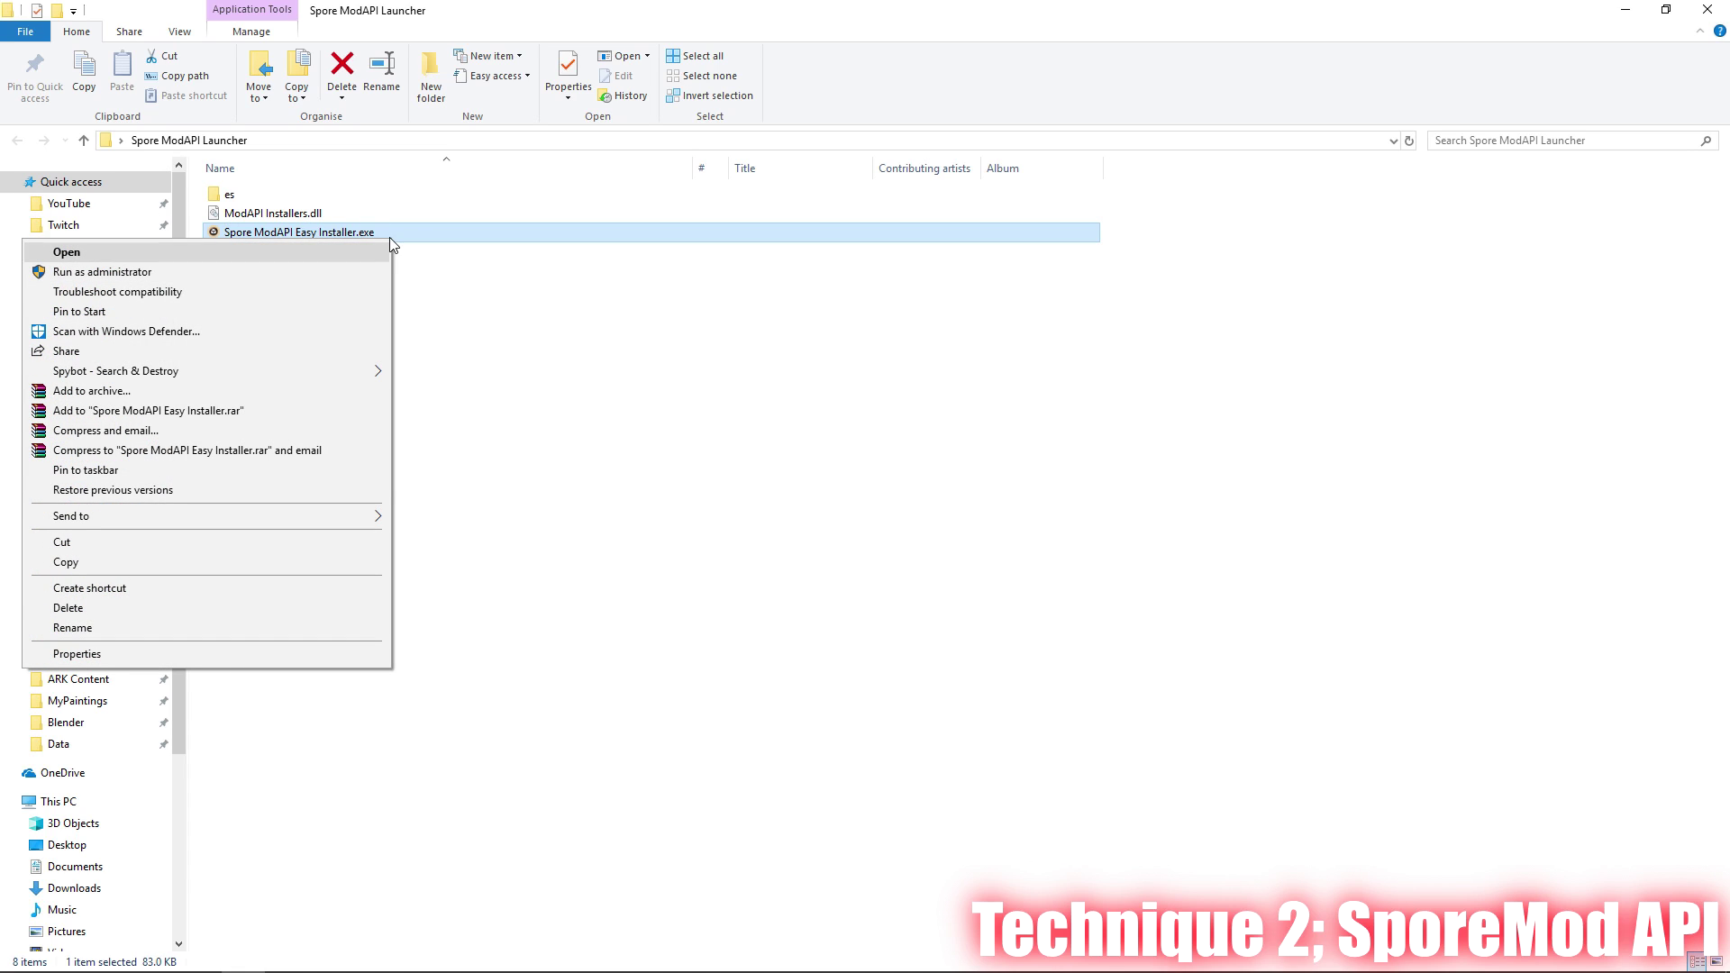
left_click(387, 241)
key("F2")
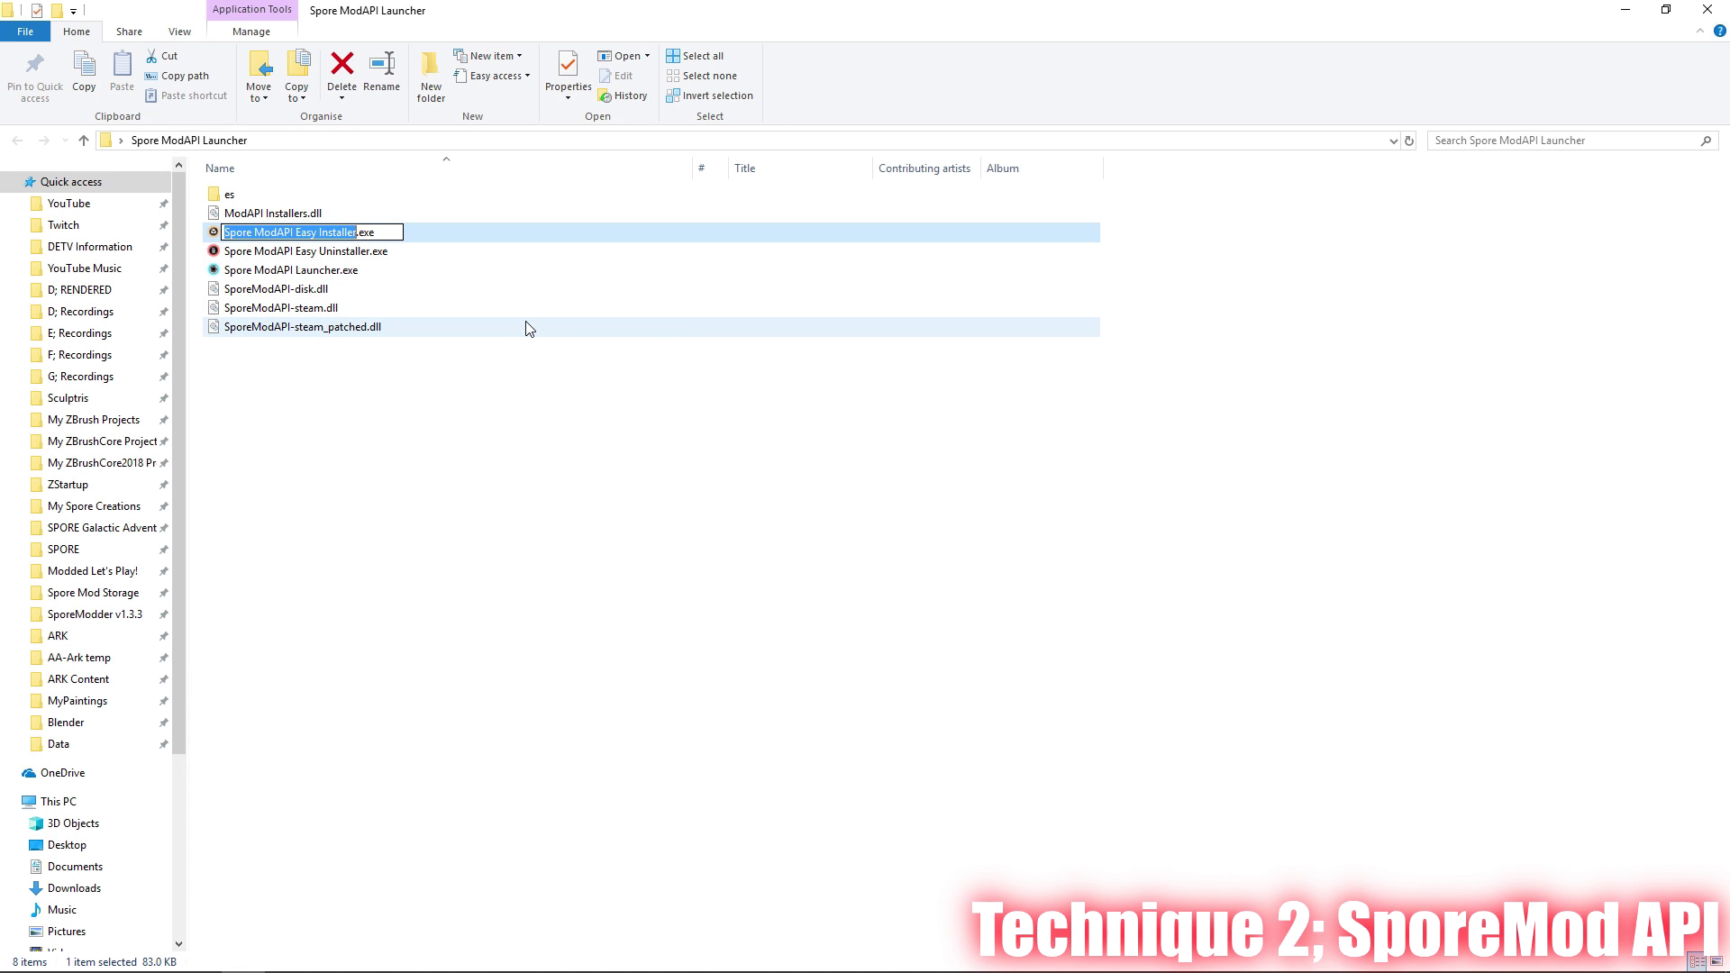
key("Escape")
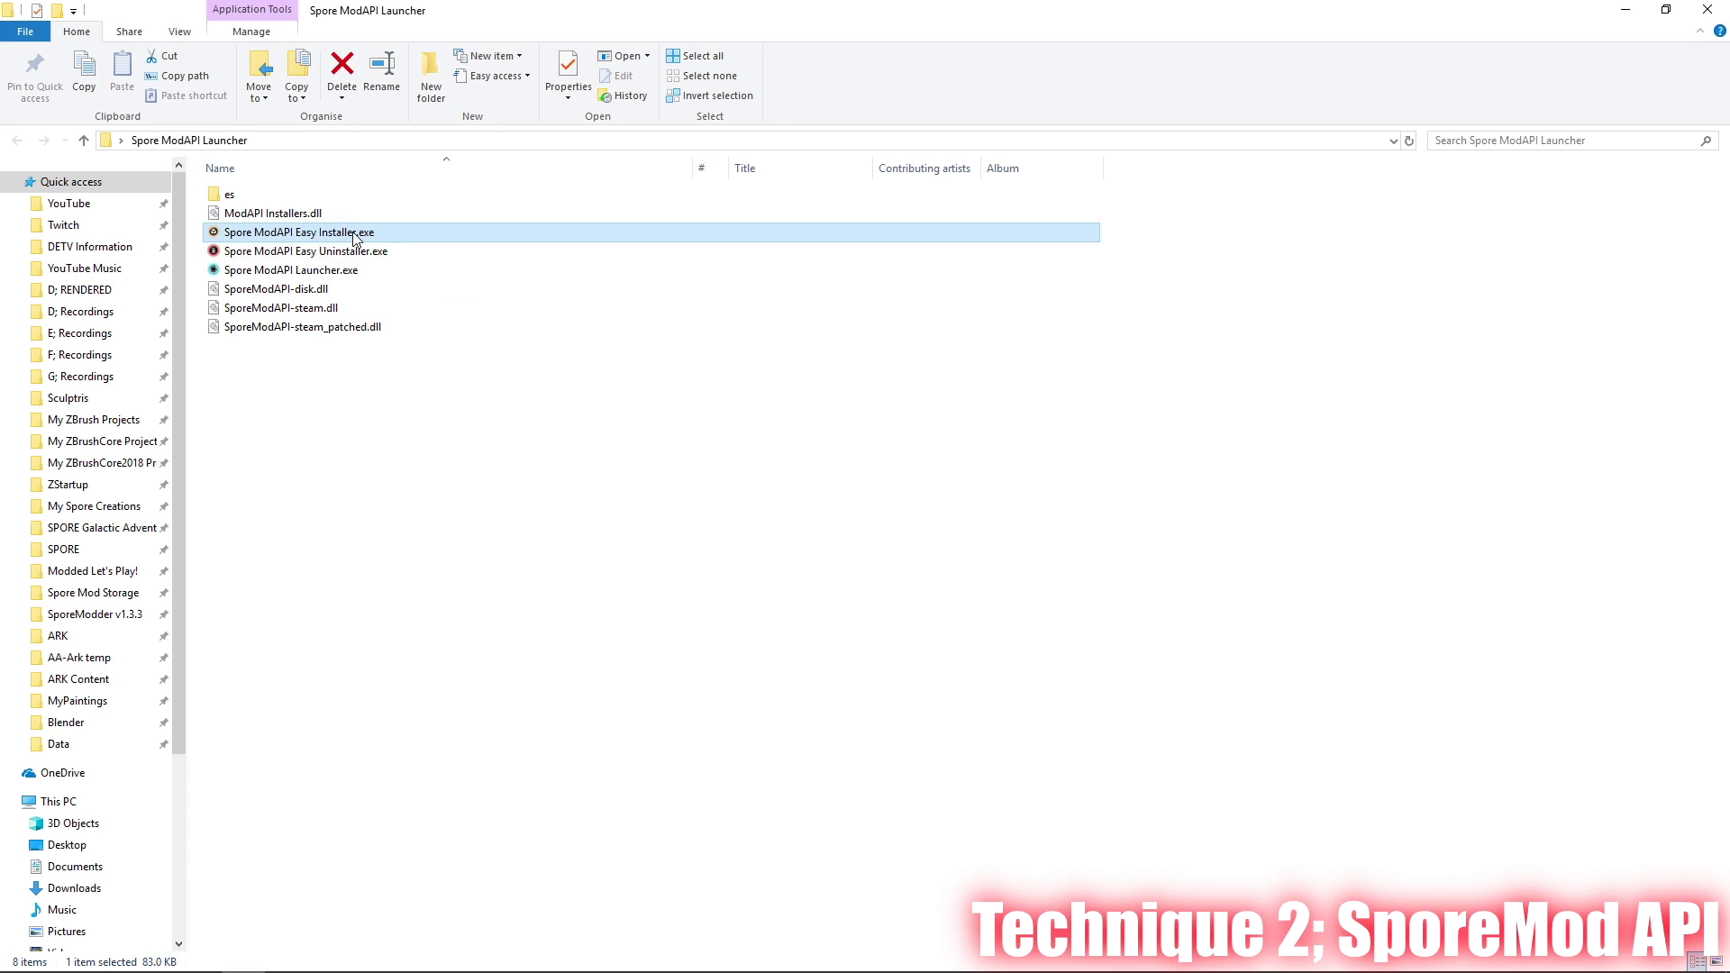
right_click(371, 234)
left_click(241, 268)
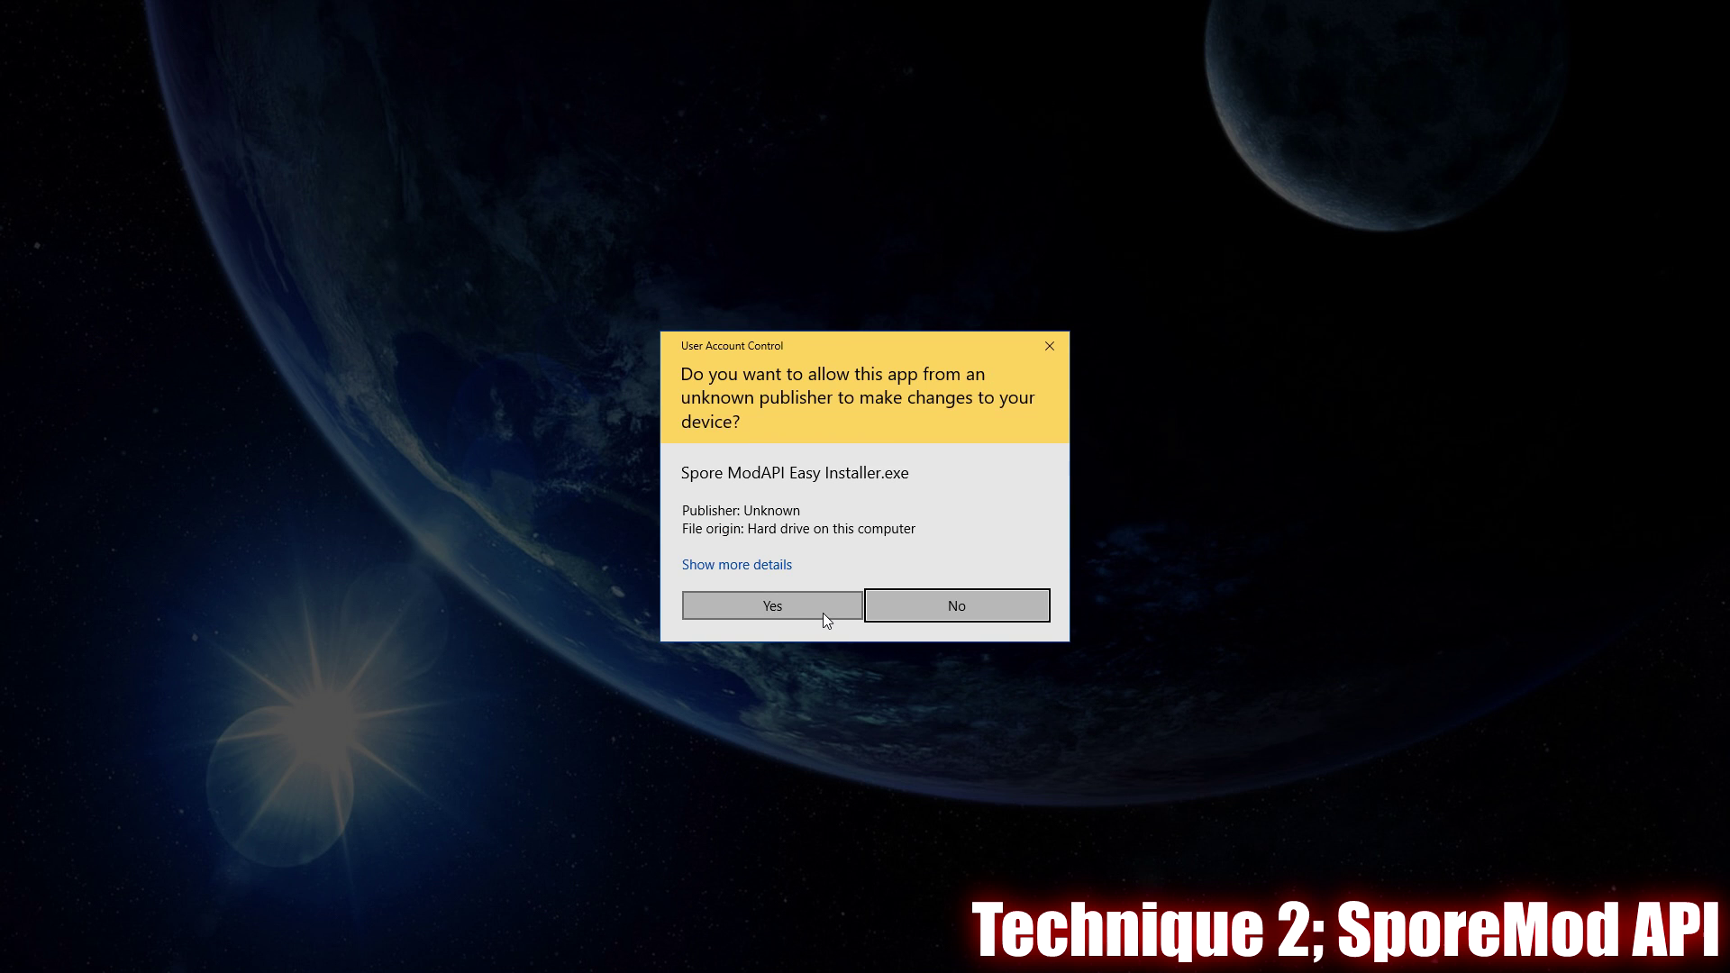
left_click(789, 620)
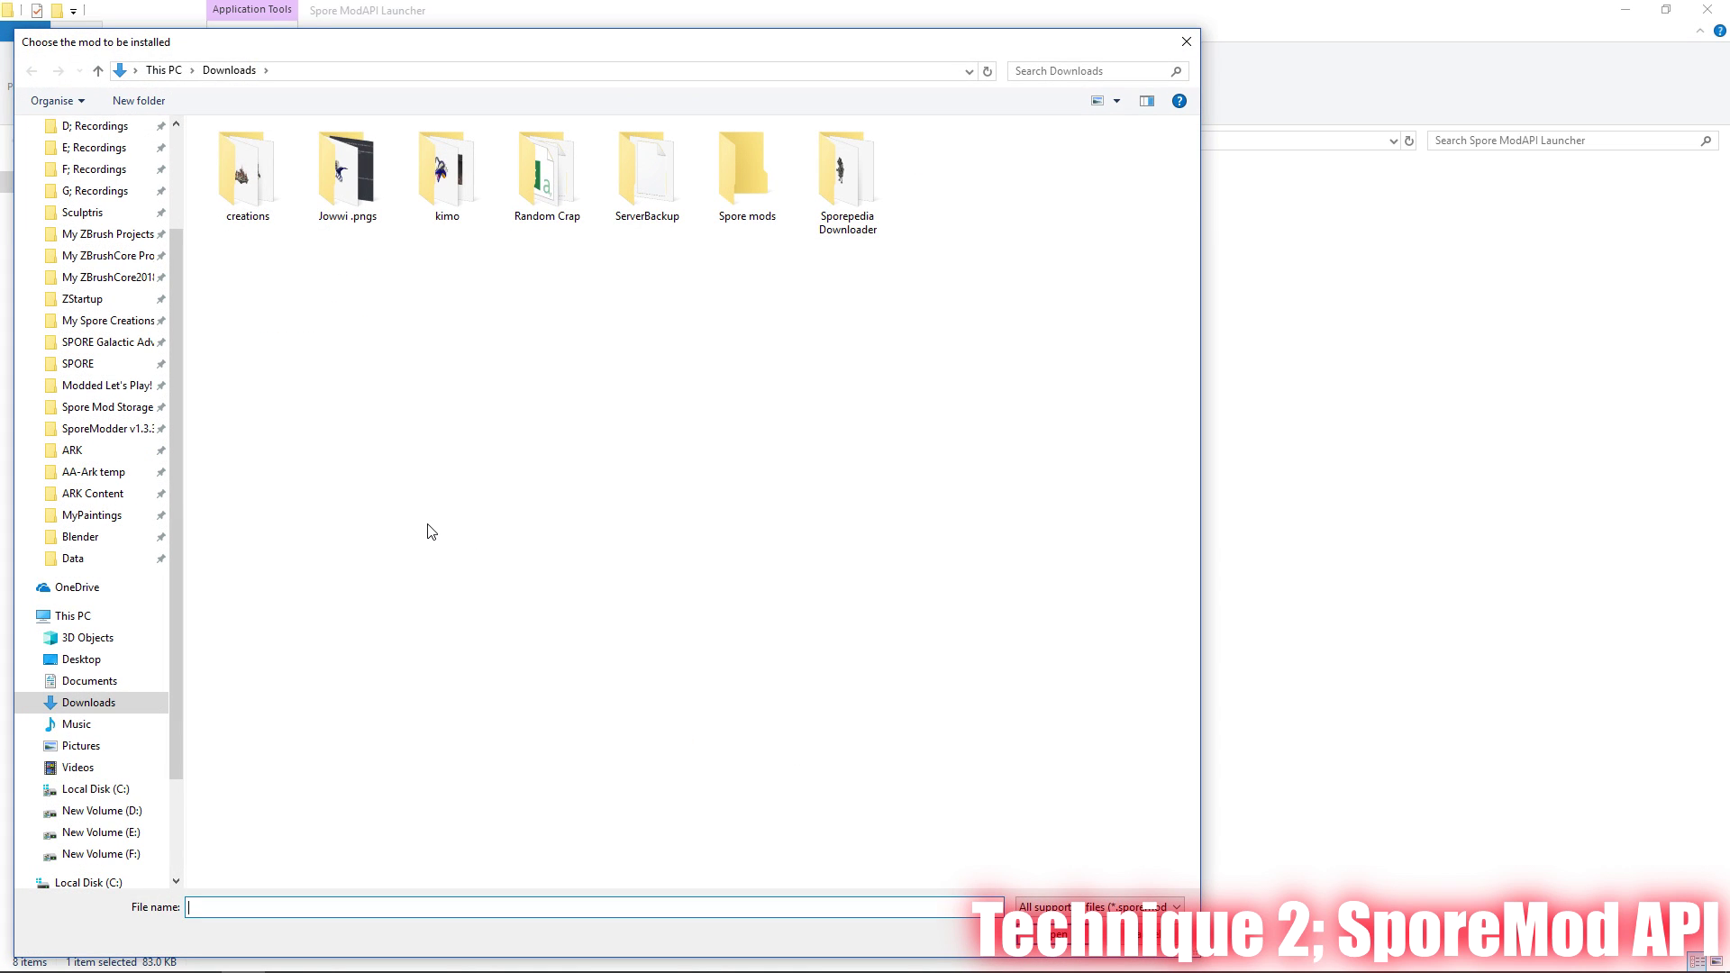
Step: Switch to the mods document in Chrome and download dvd_BuildingRotation.package through the DVD_Master's Building Rotator link
left_click(111, 958)
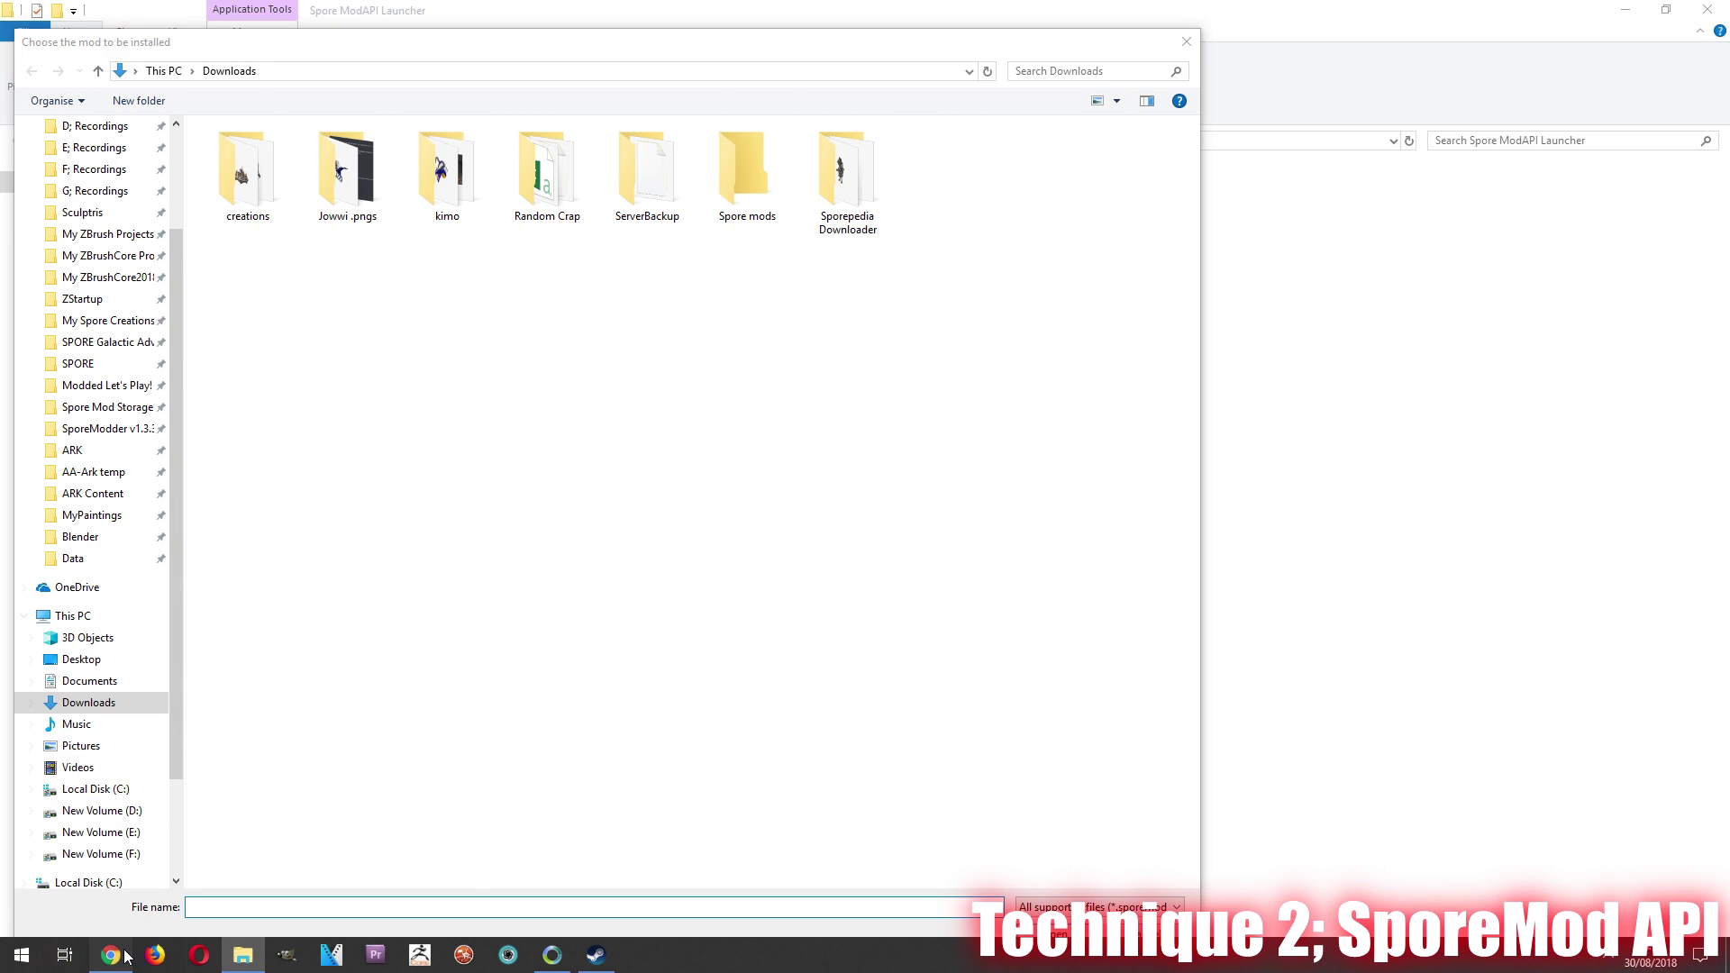
left_click(141, 7)
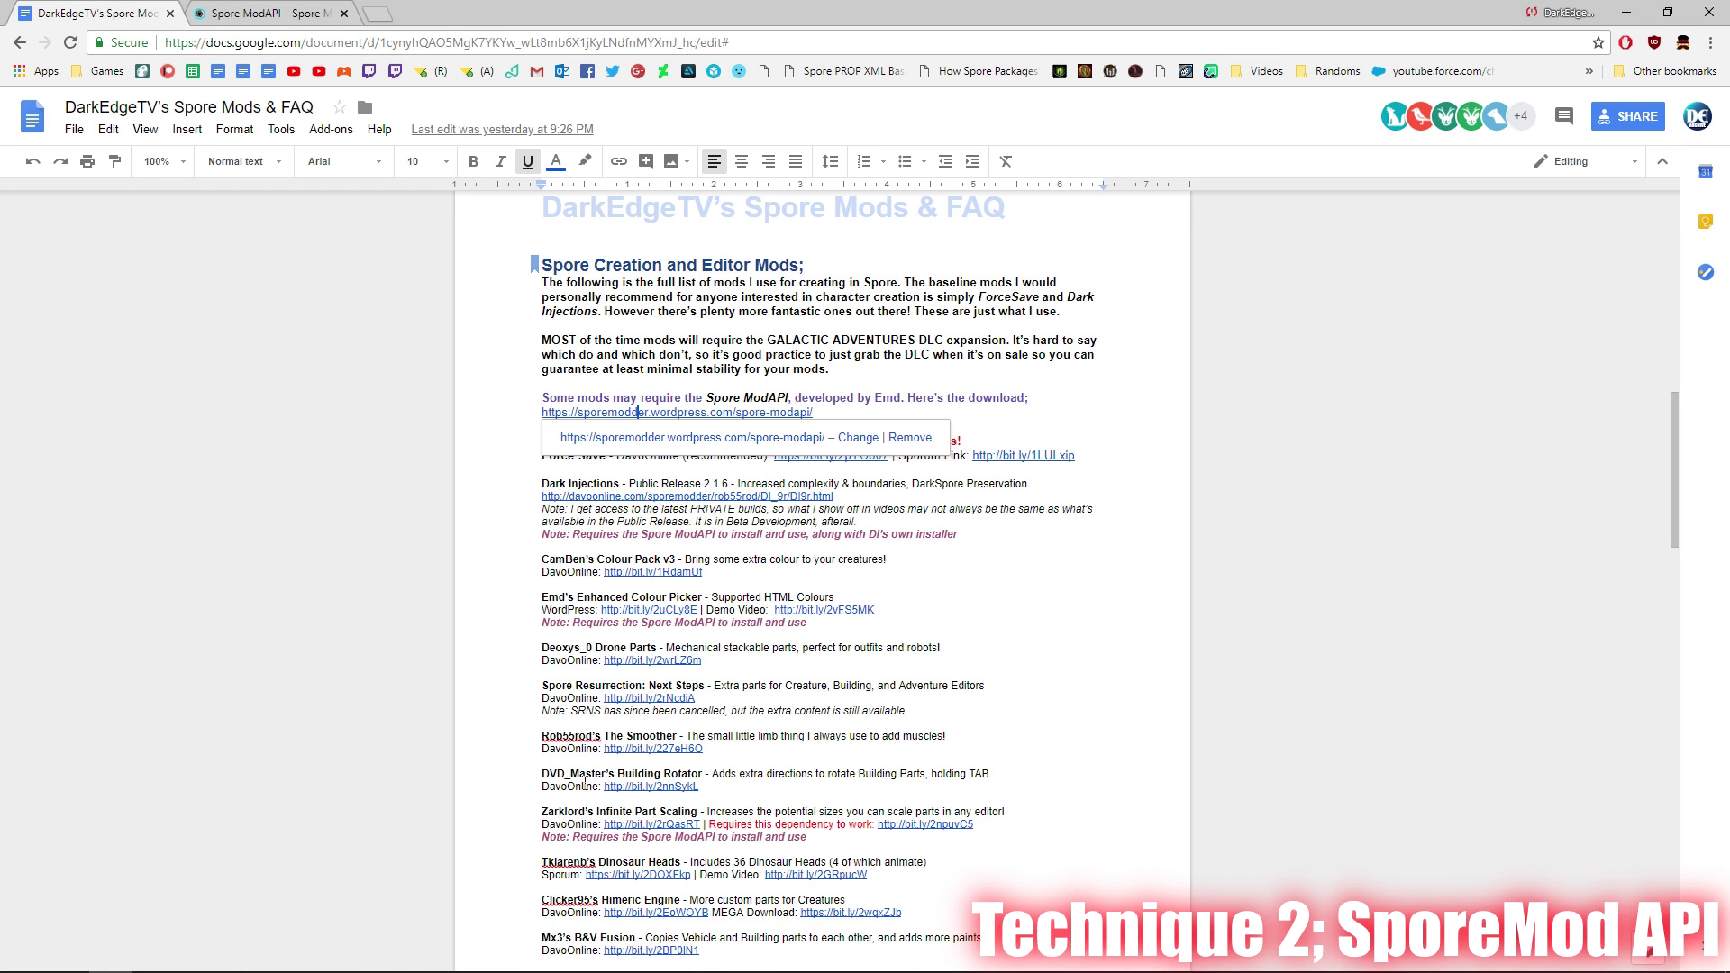
left_click(681, 782)
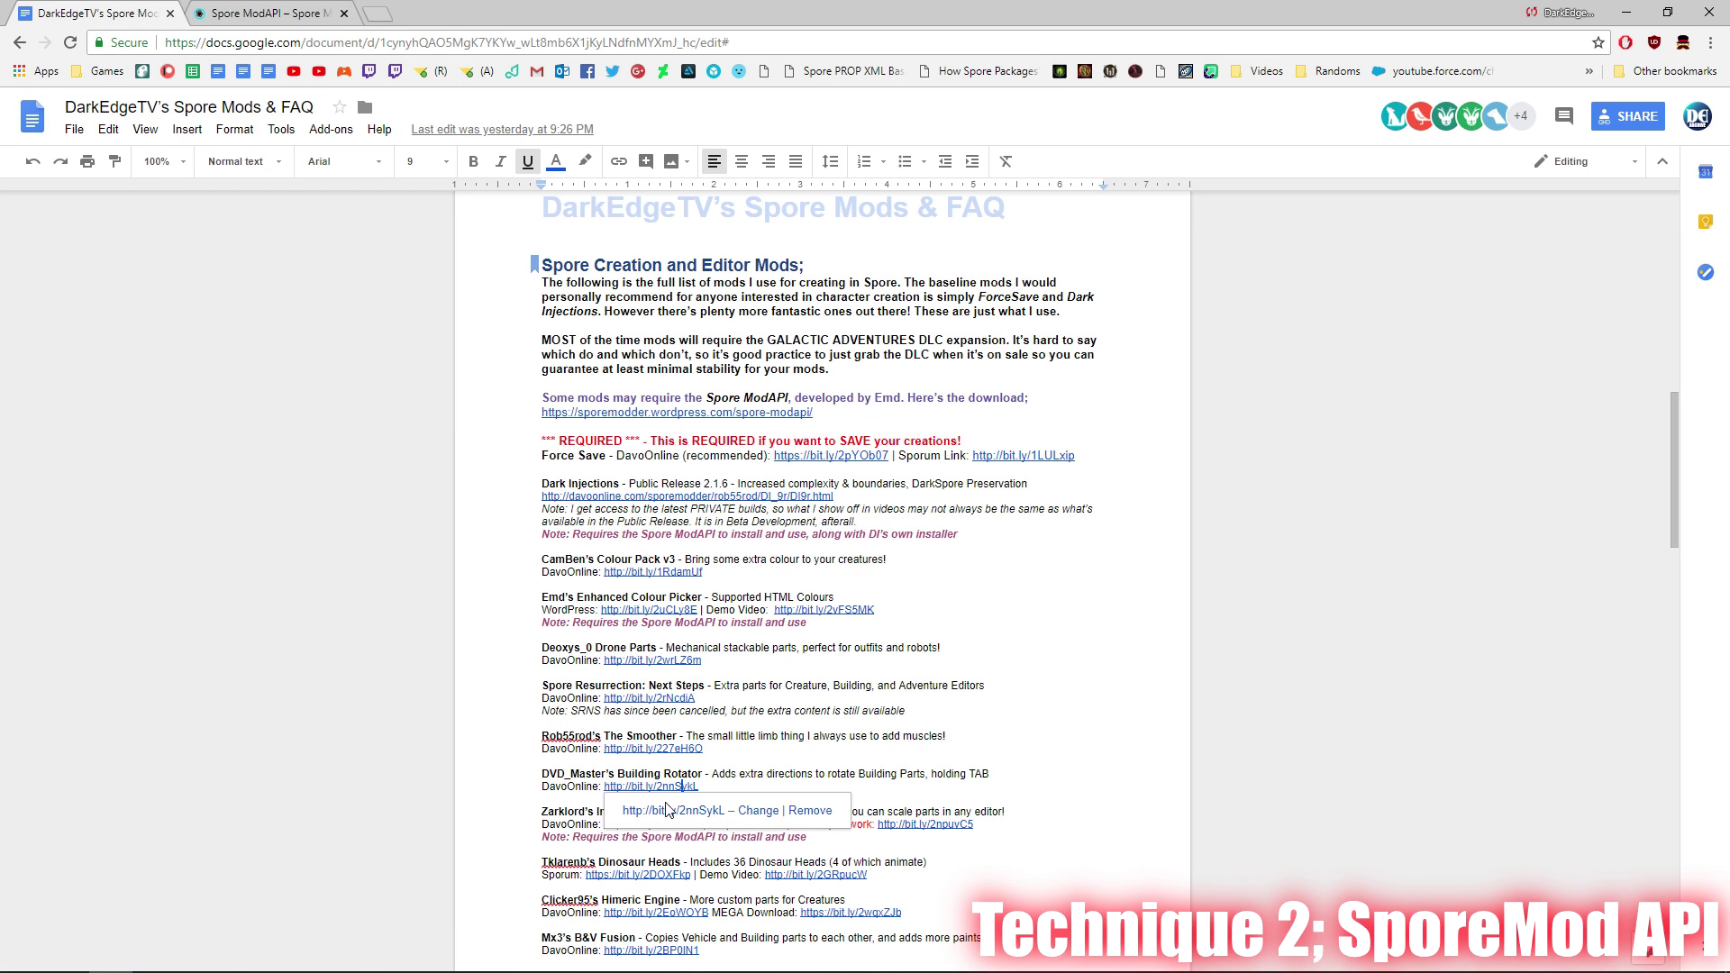
left_click(684, 811)
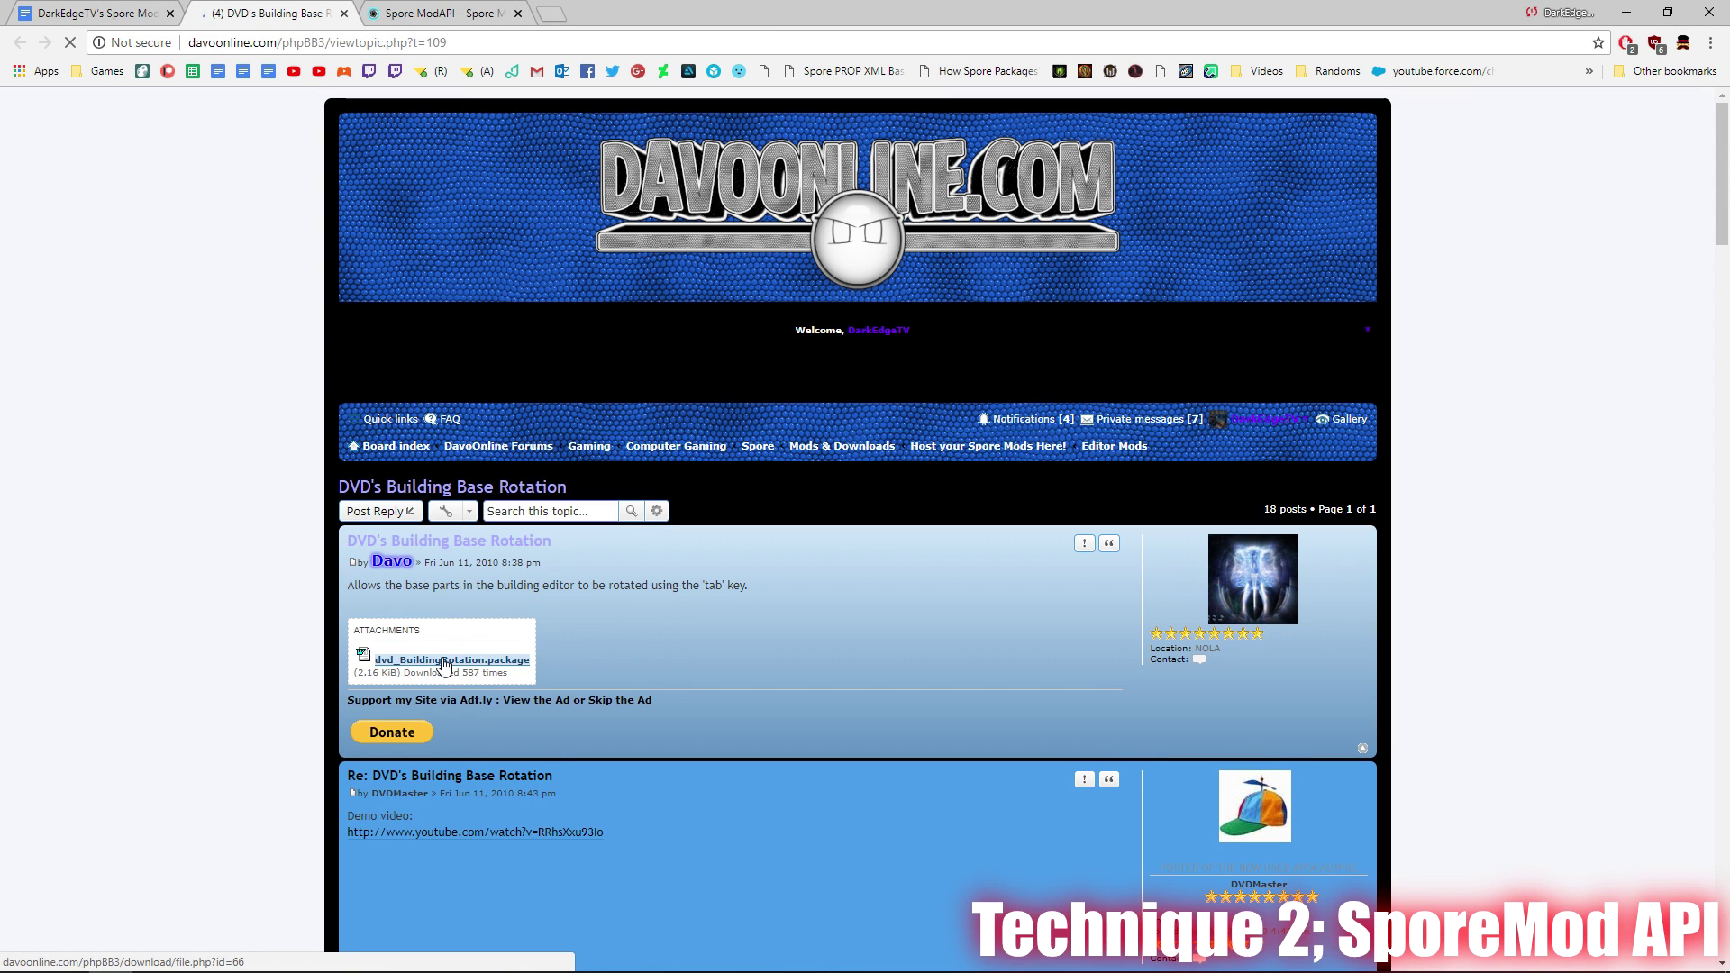
left_click(452, 660)
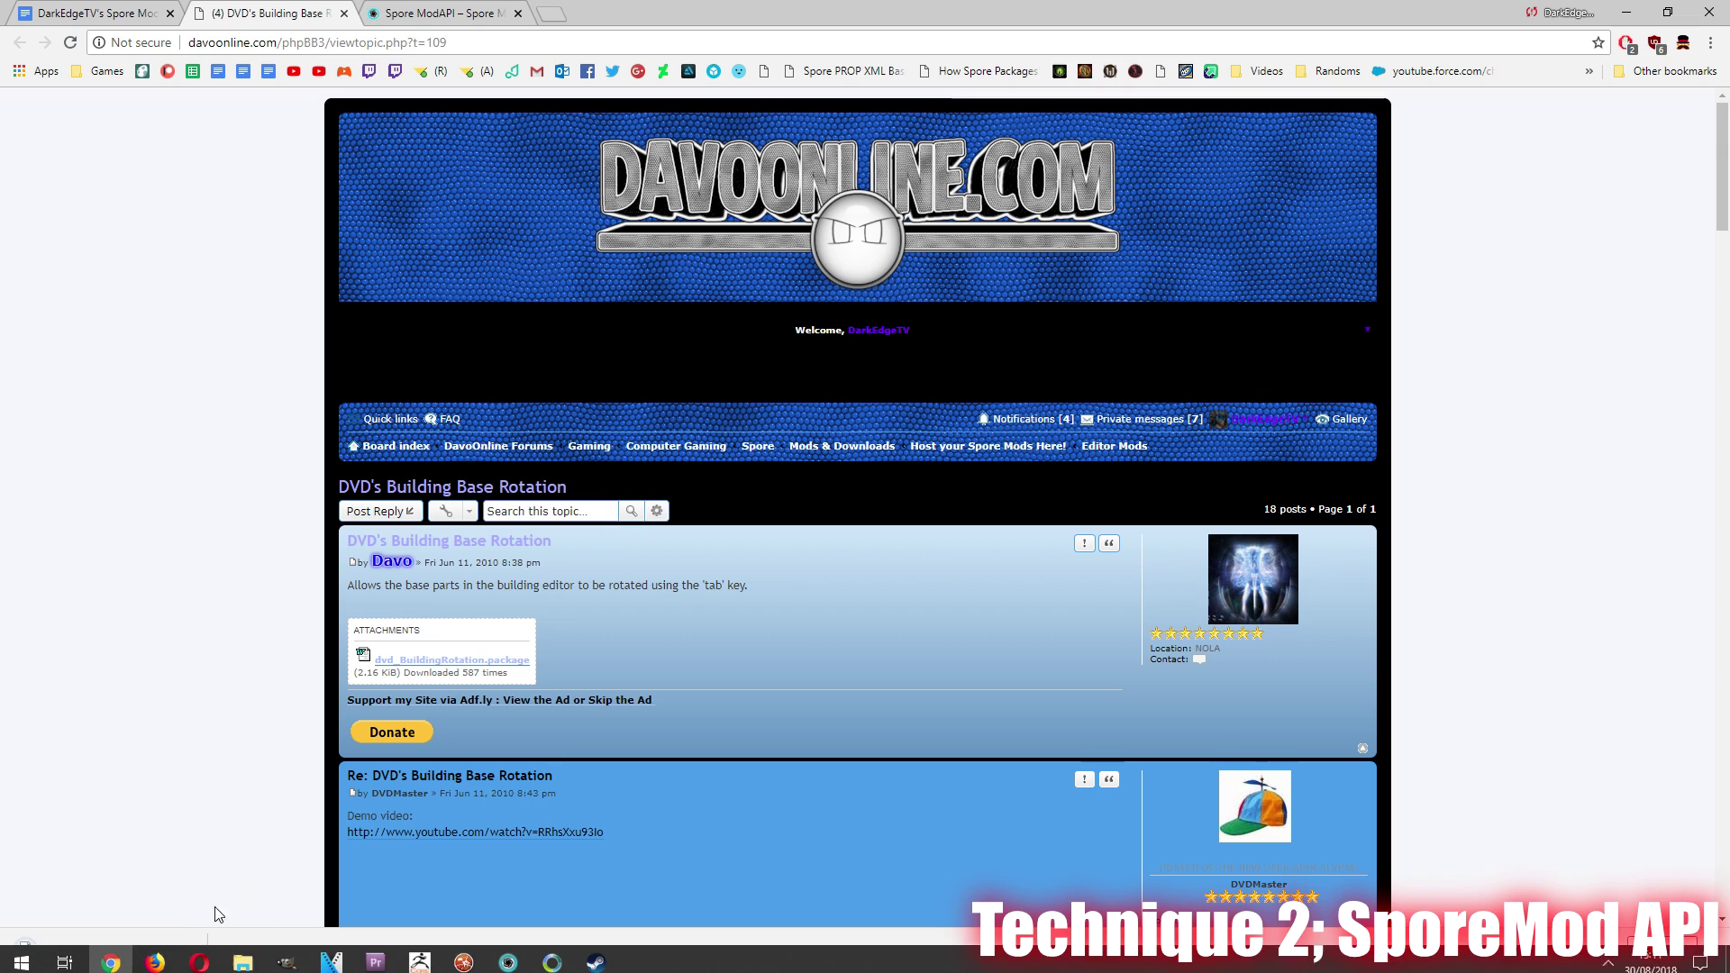
Step: Back in File Explorer, run Spore ModAPI Easy Installer.exe as administrator and install dvd_BuildingRotation.package from Downloads
left_click(244, 955)
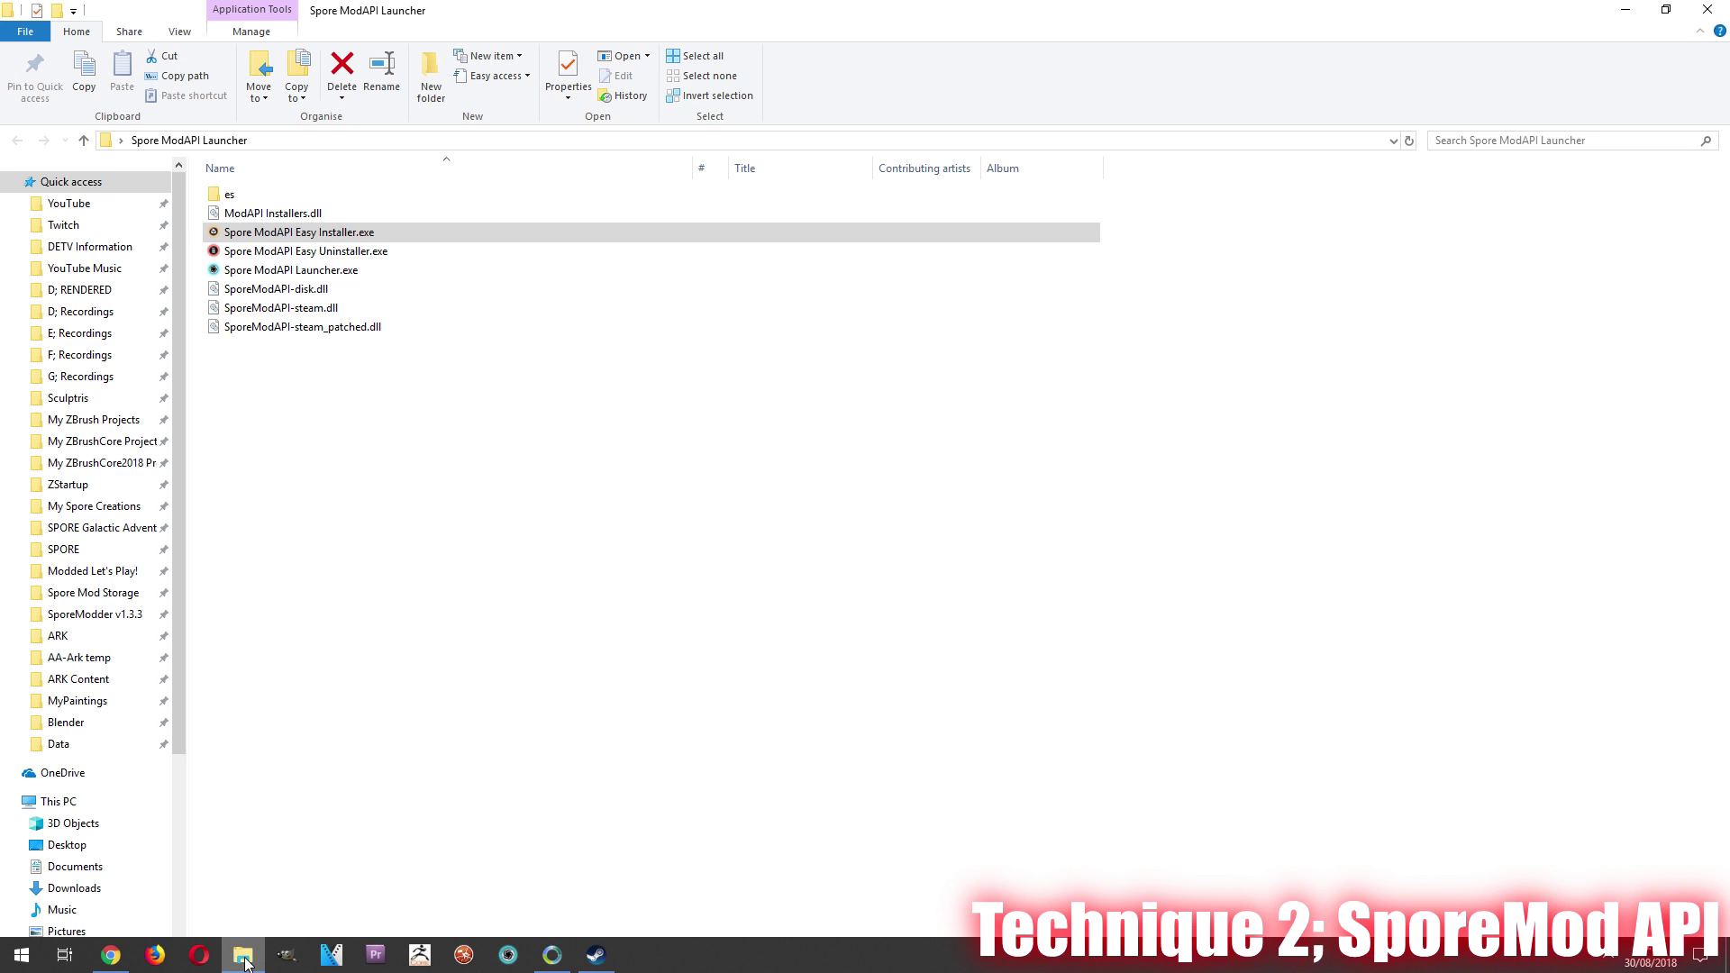
right_click(369, 234)
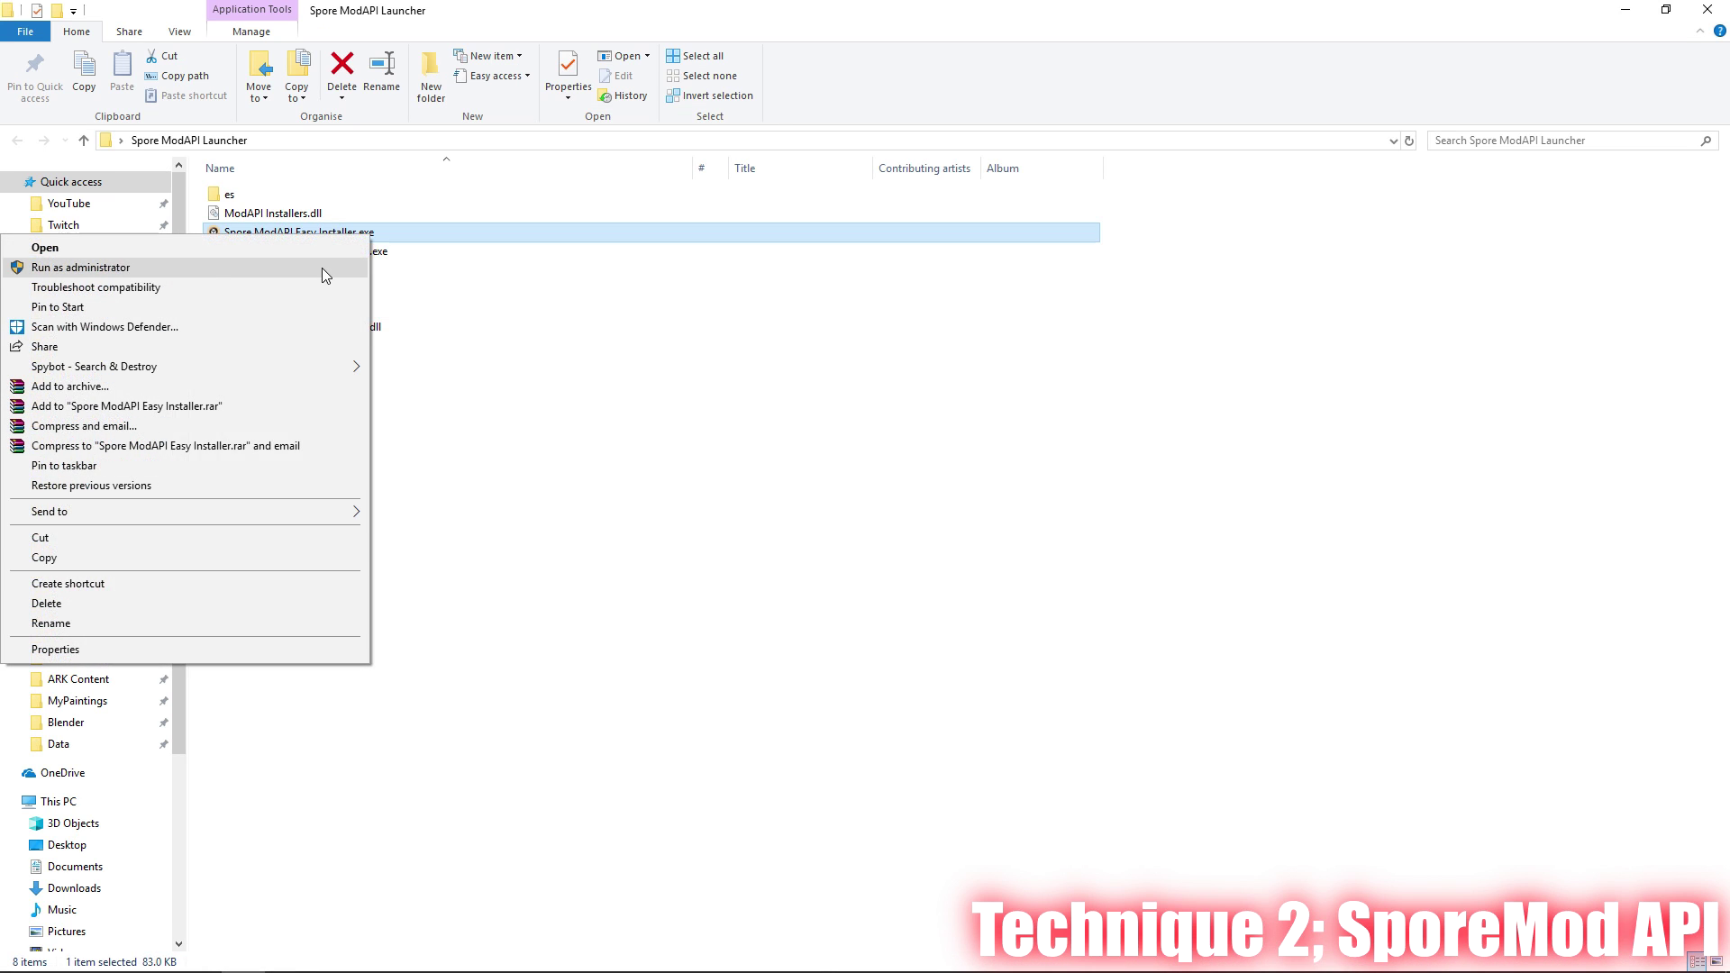
left_click(321, 267)
left_click(809, 602)
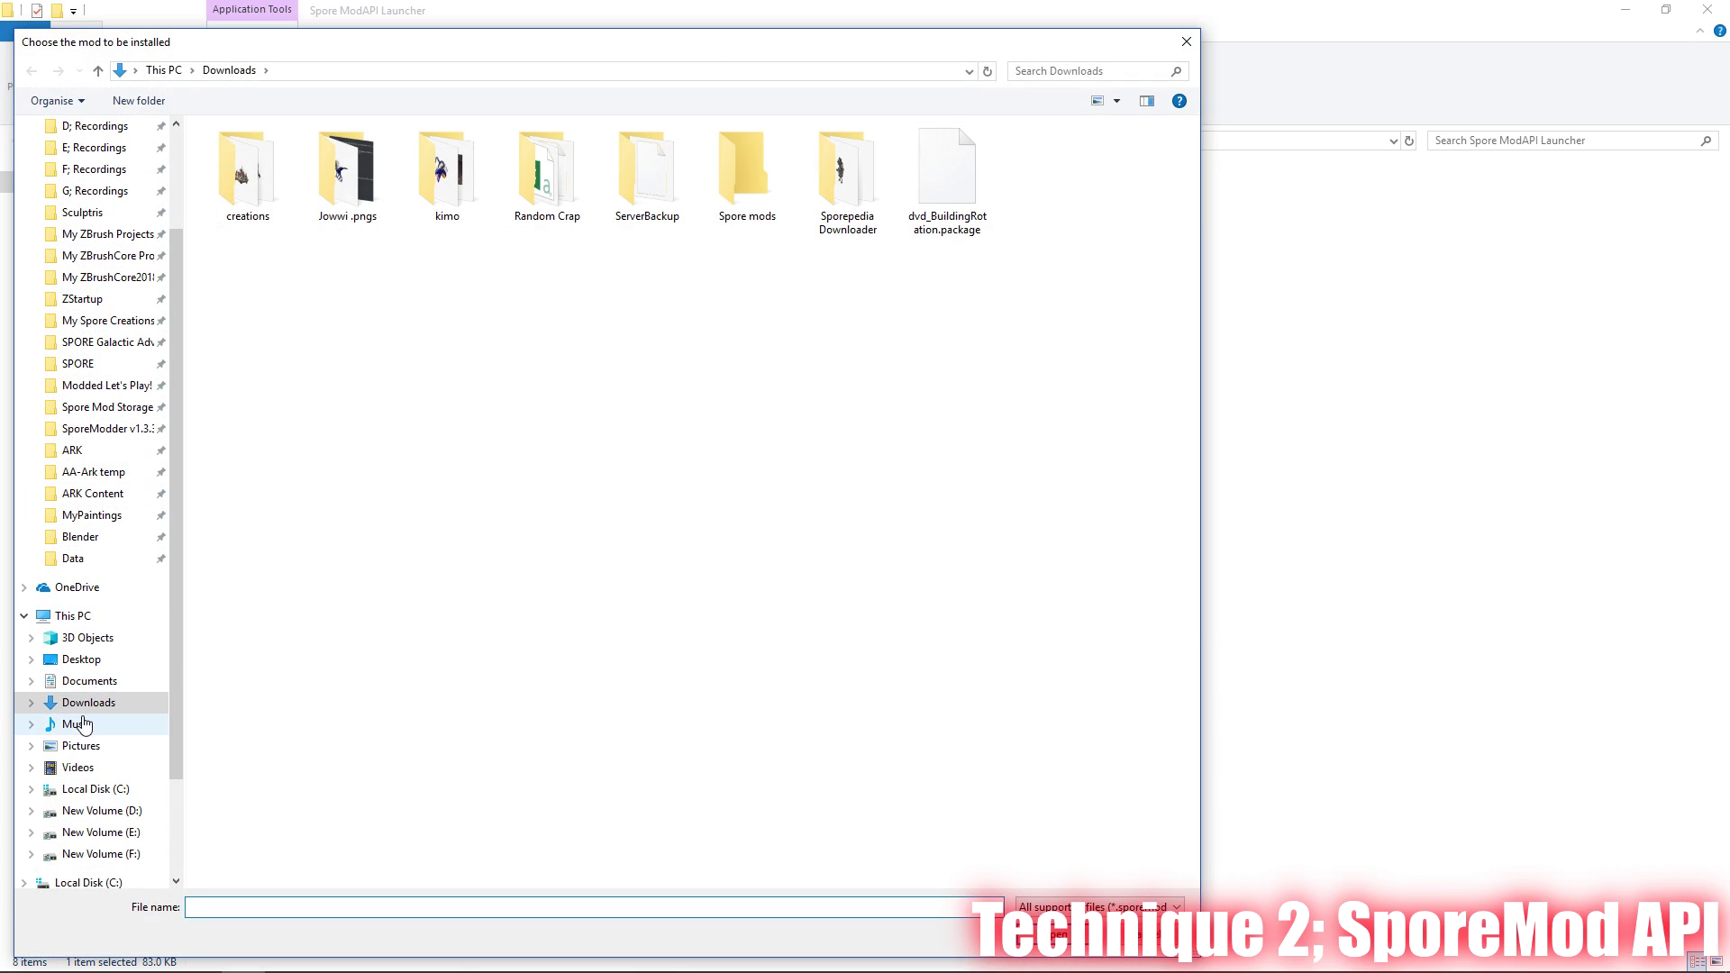
left_click(971, 236)
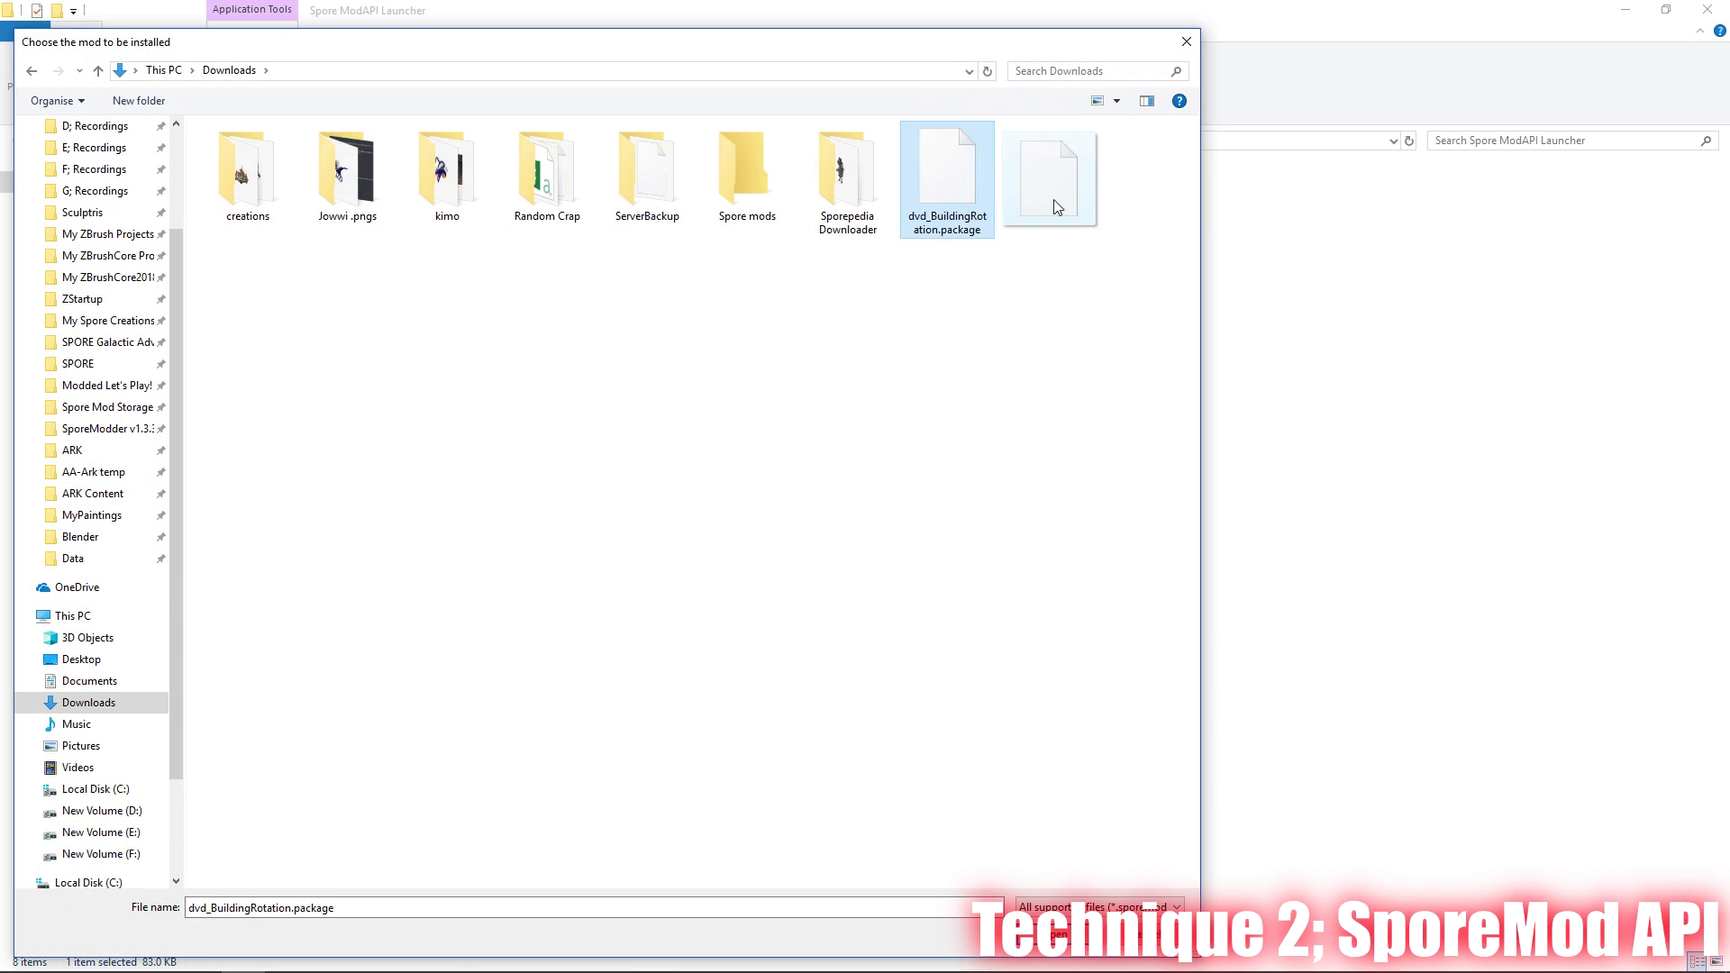
left_click(1054, 934)
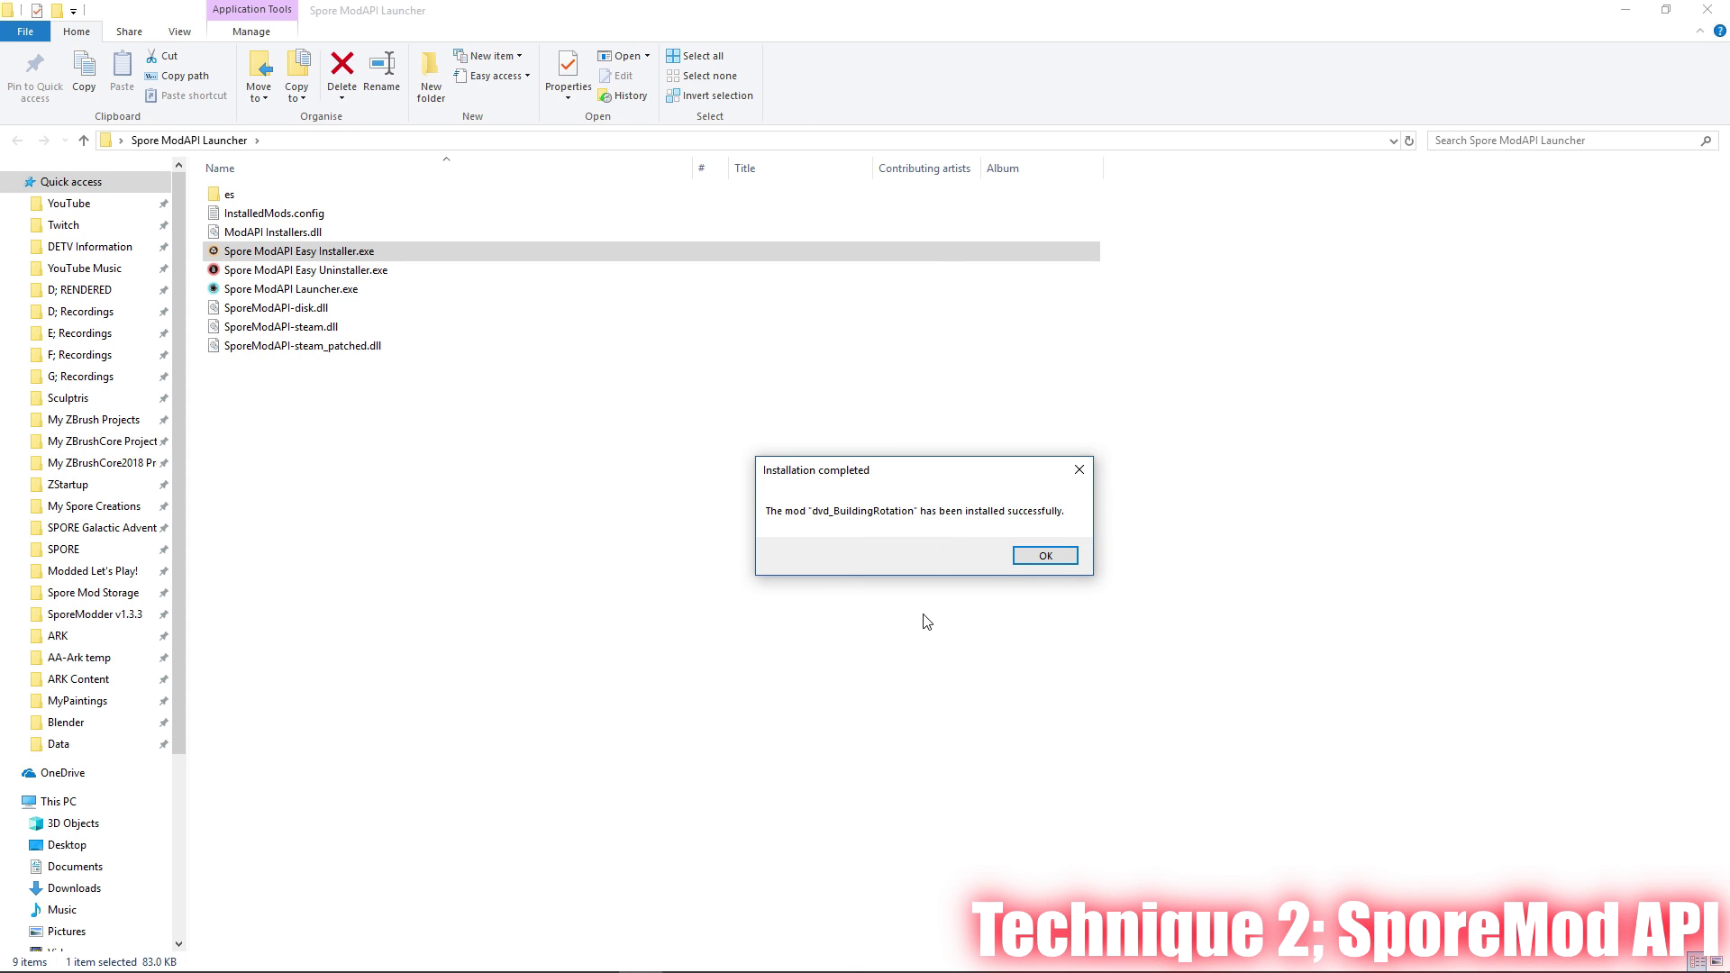
left_click(1043, 556)
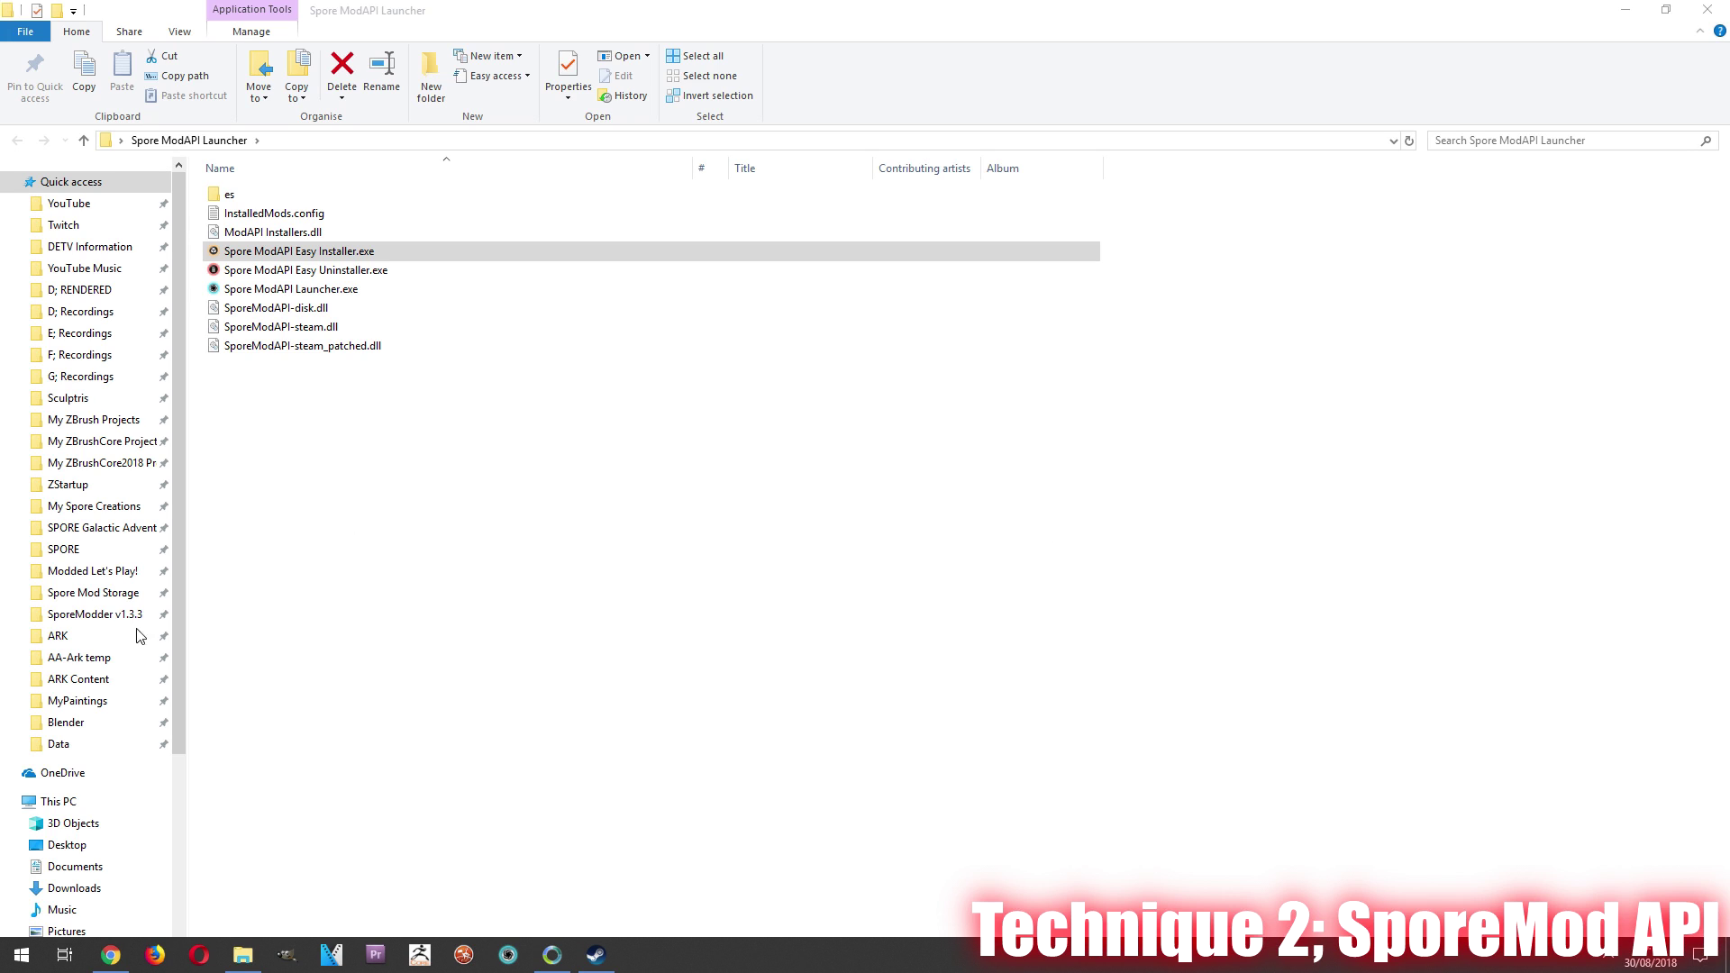
Step: In Chrome, close the Building Base Rotation and Spore ModAPI pages and open the WordPress link for Emd's Enhanced Colour Picker
left_click(110, 954)
left_click(346, 13)
left_click(346, 14)
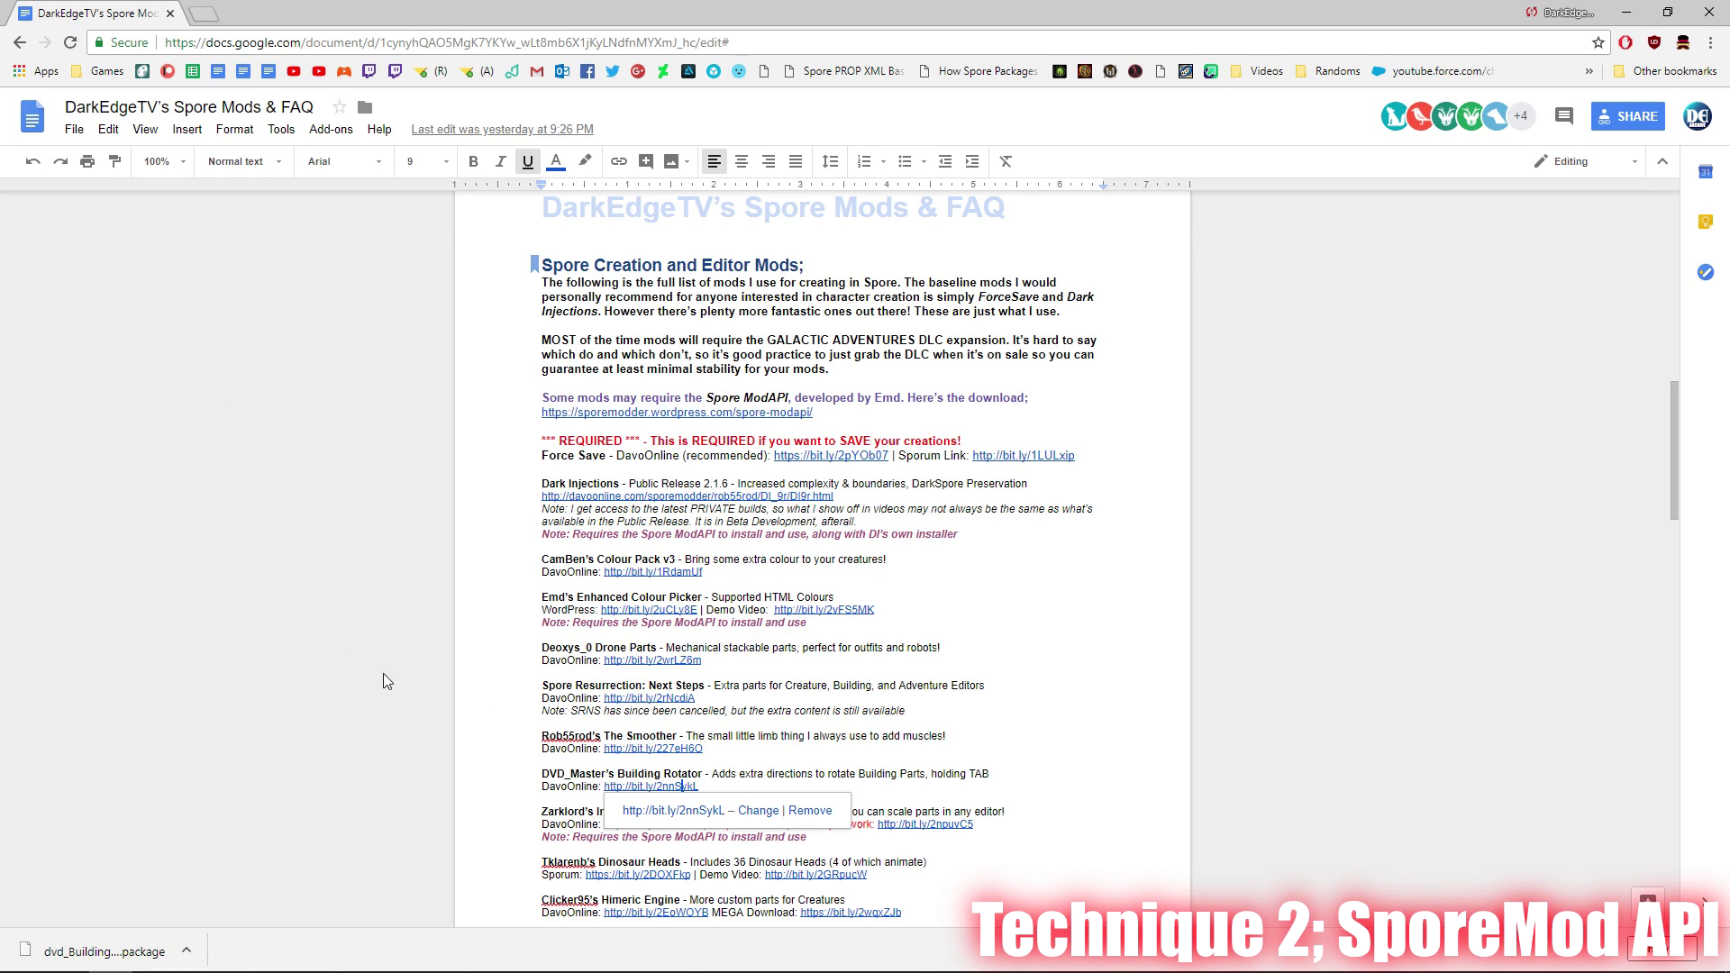
left_click(648, 610)
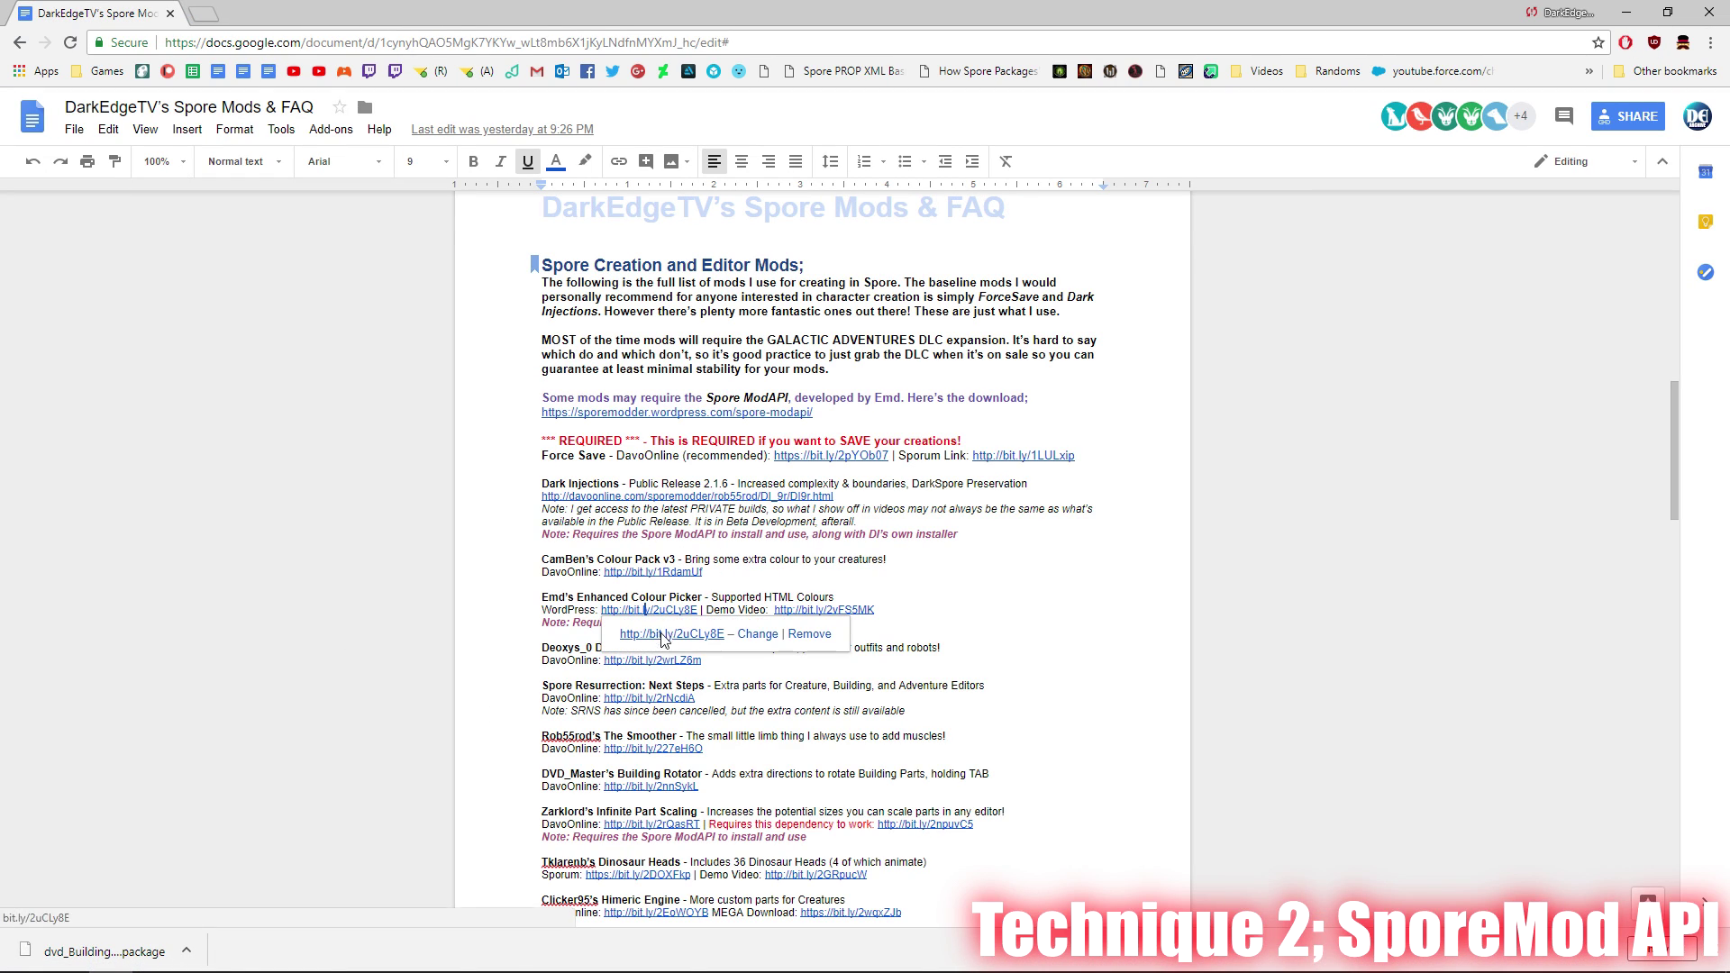
left_click(662, 629)
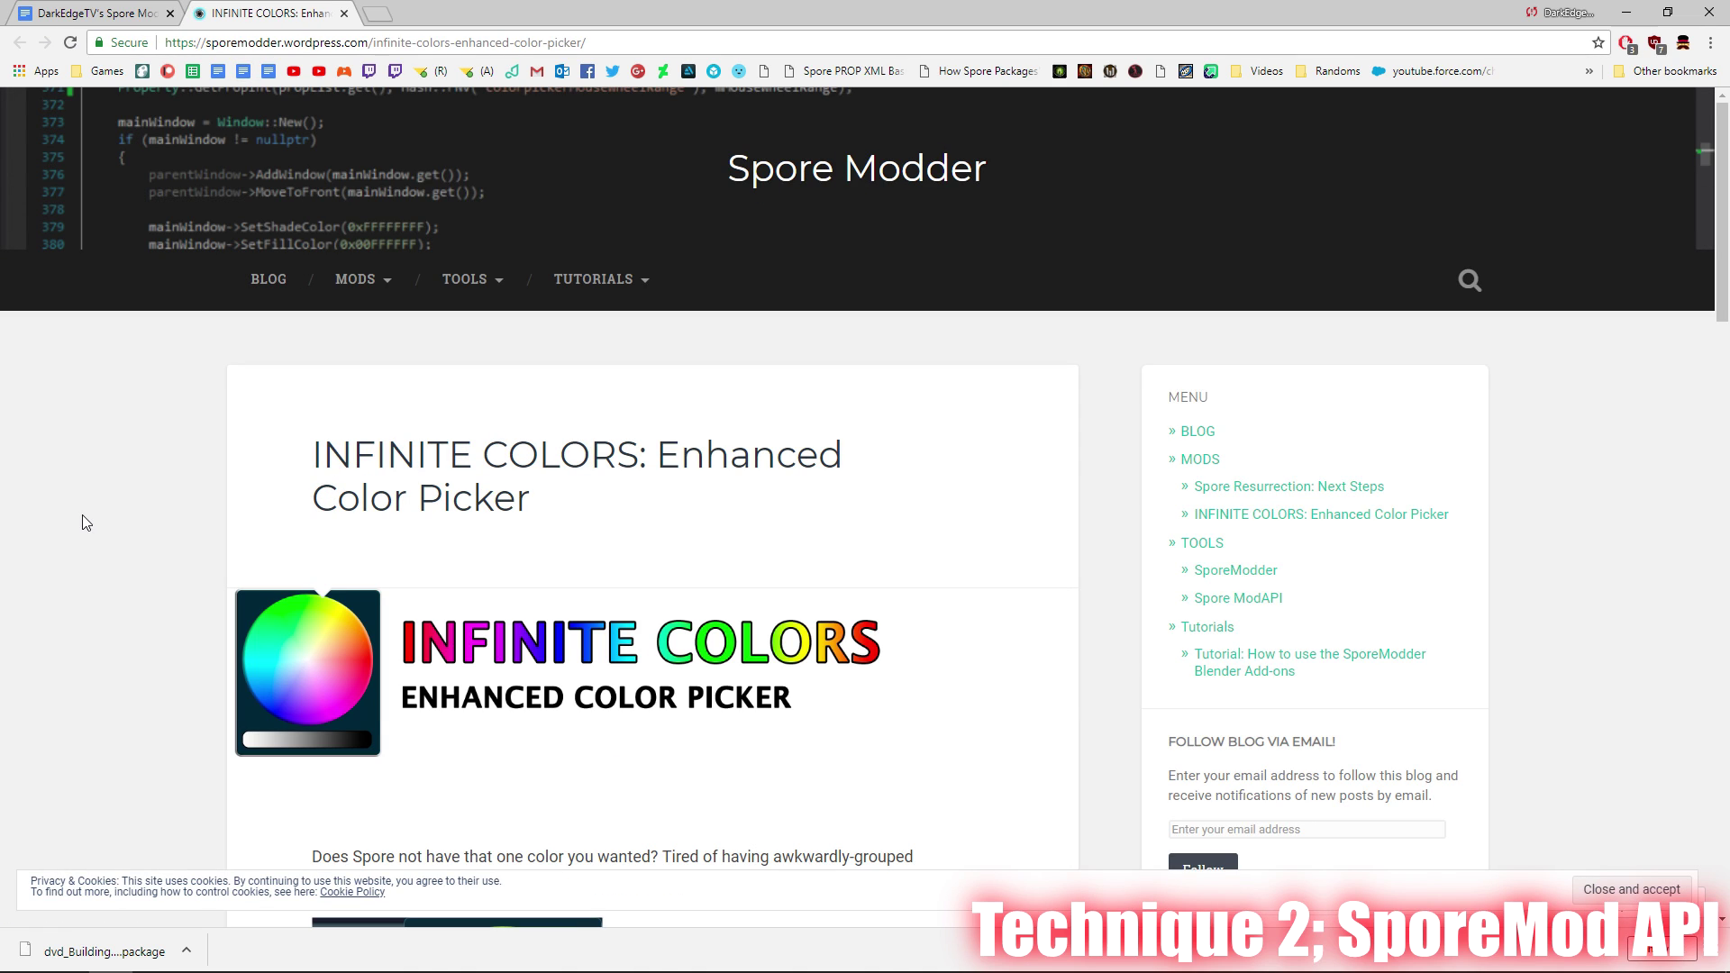
Step: Download SPORE MOD - Enhanced Color Picker.sporemod through the MediaFire link in the Installation section and show it in its folder
scroll(159, 503, "down", 12)
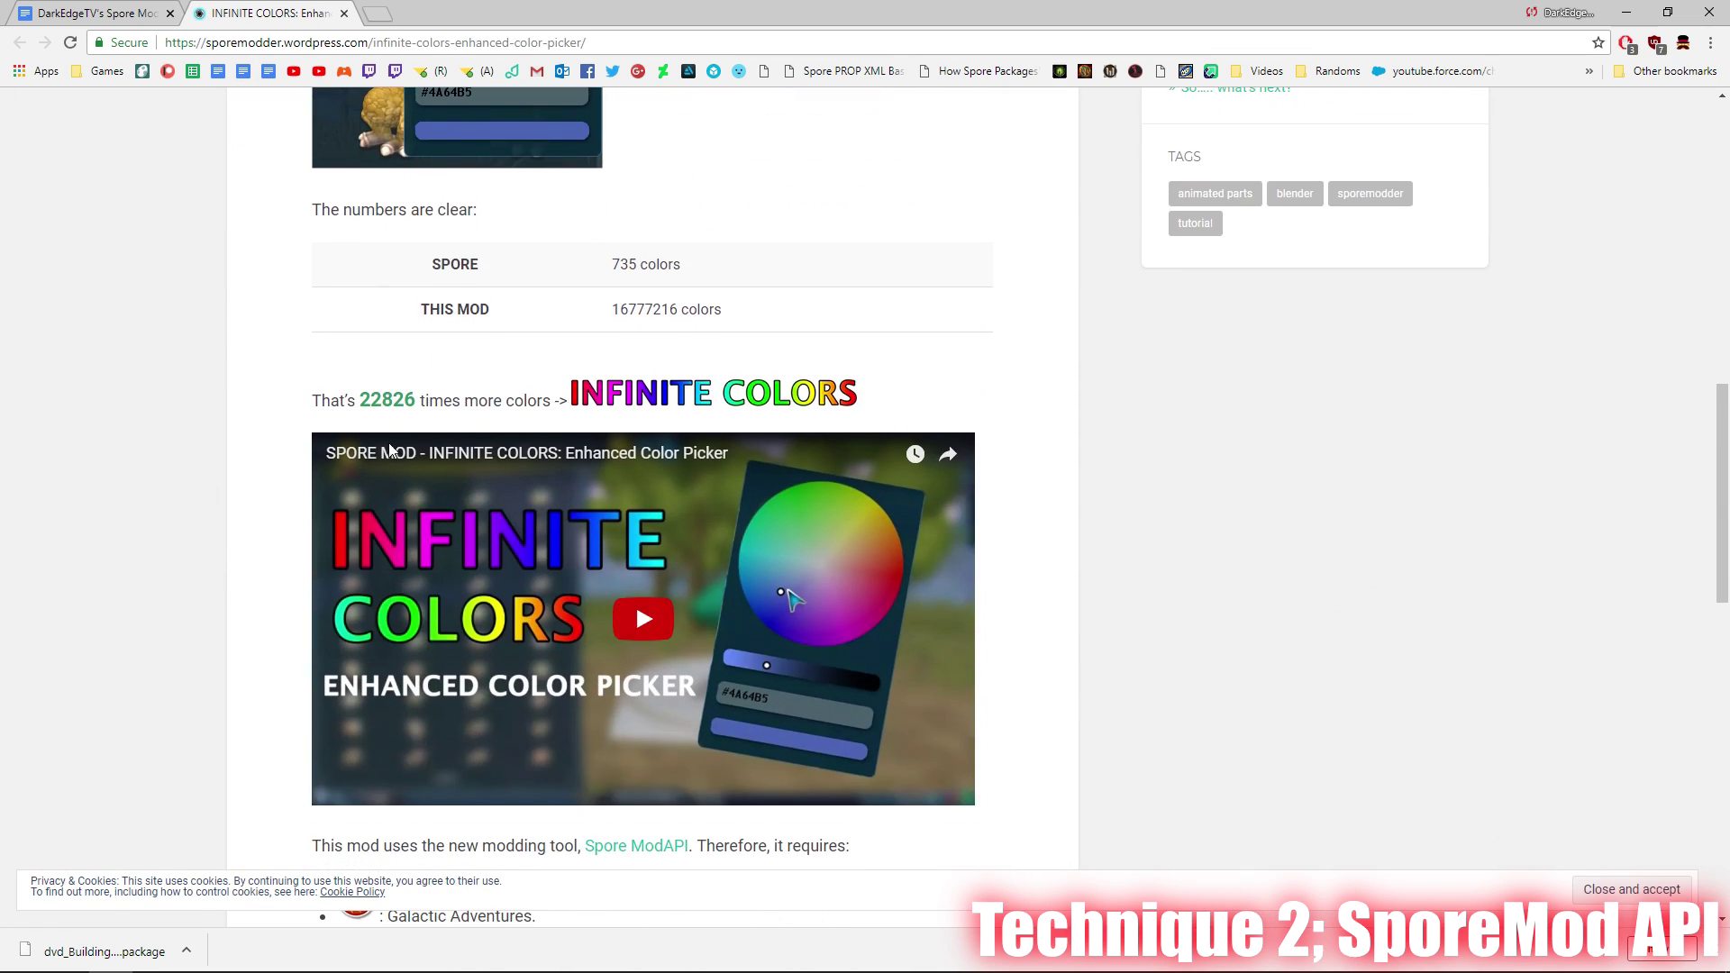
scroll(432, 442, "down", 6)
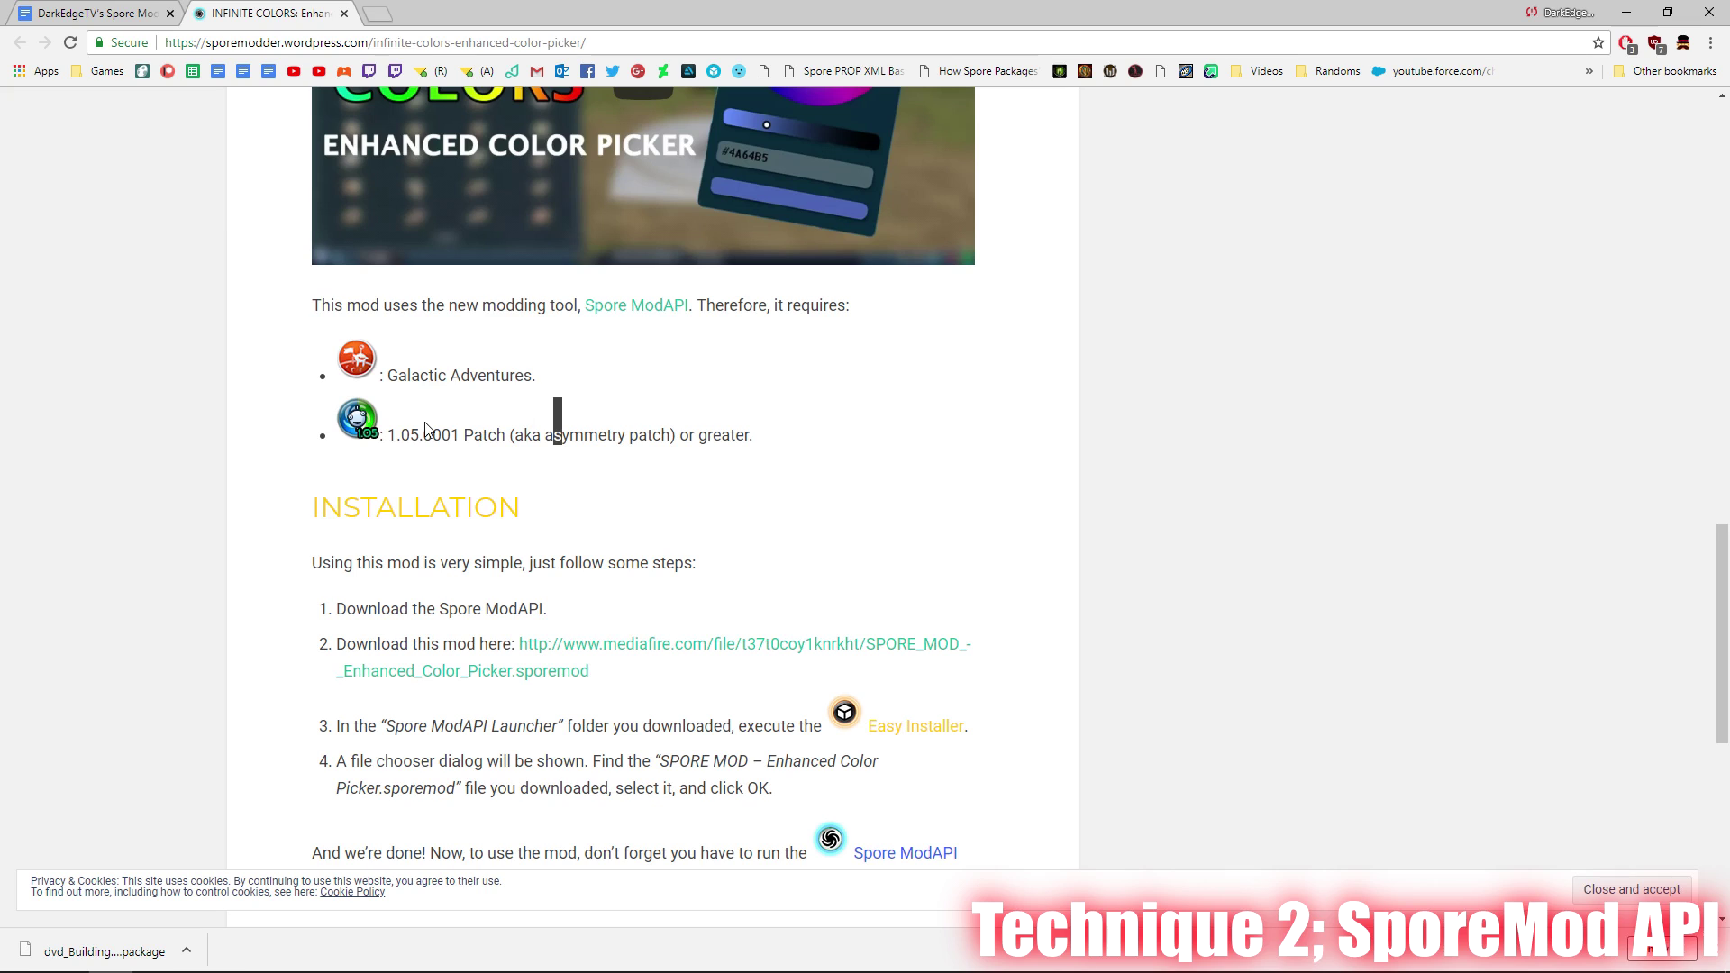
left_click(636, 645)
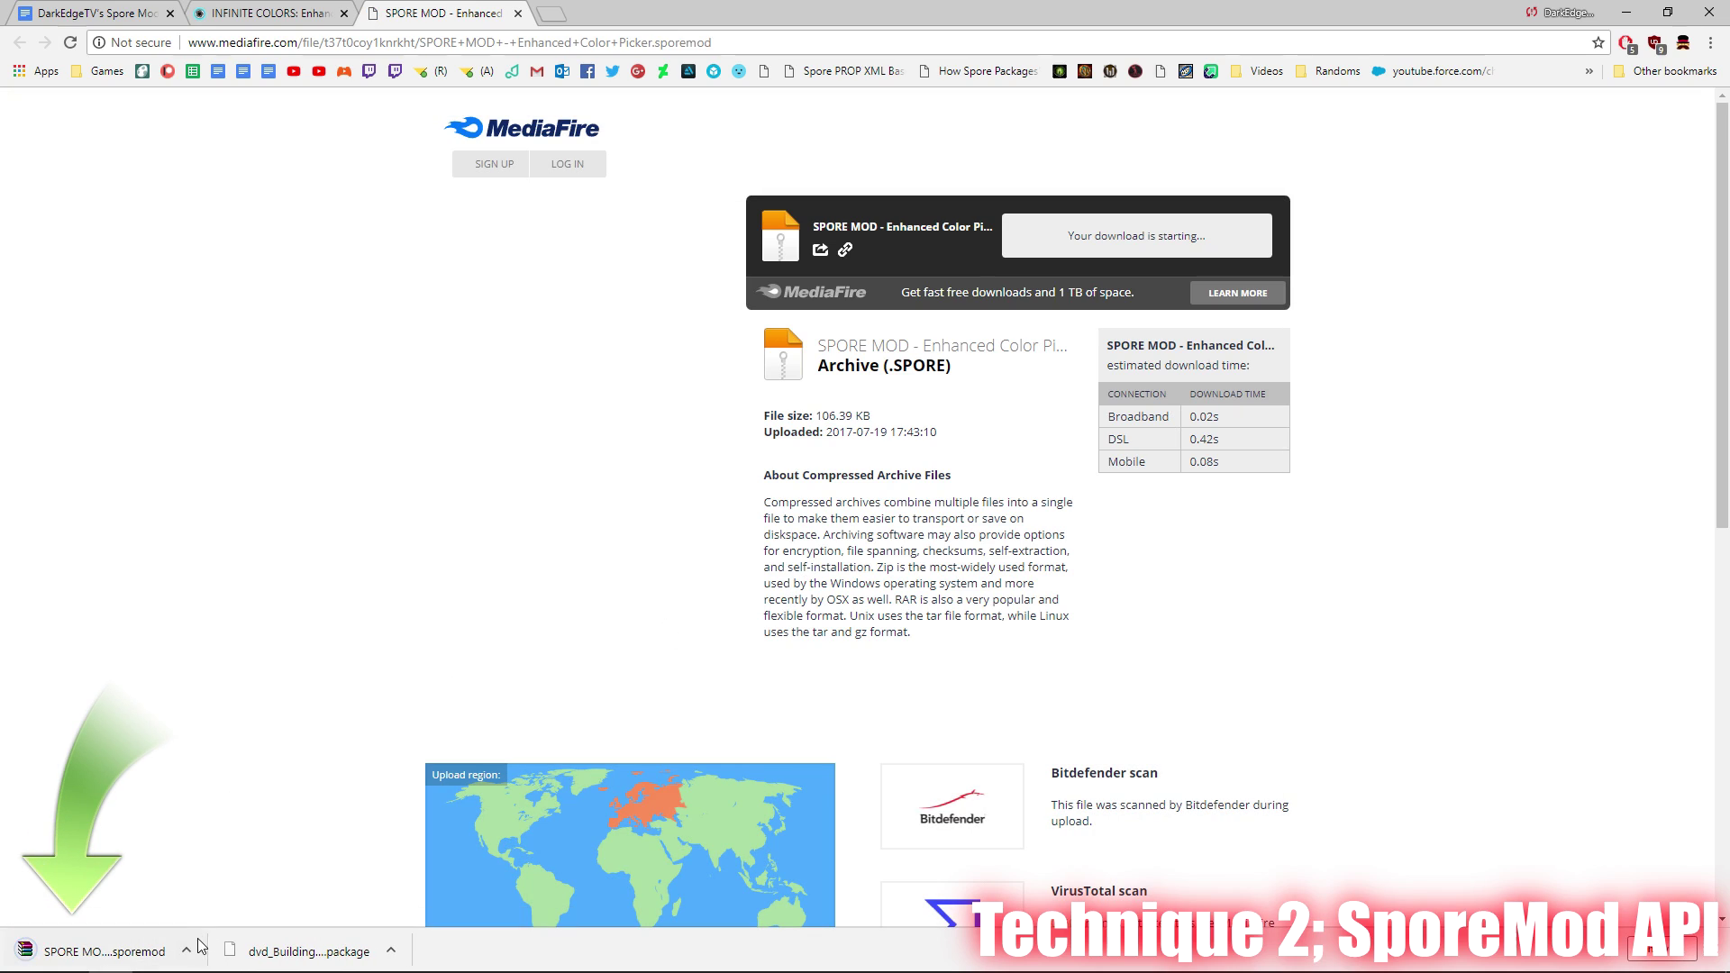
left_click(187, 950)
left_click(240, 890)
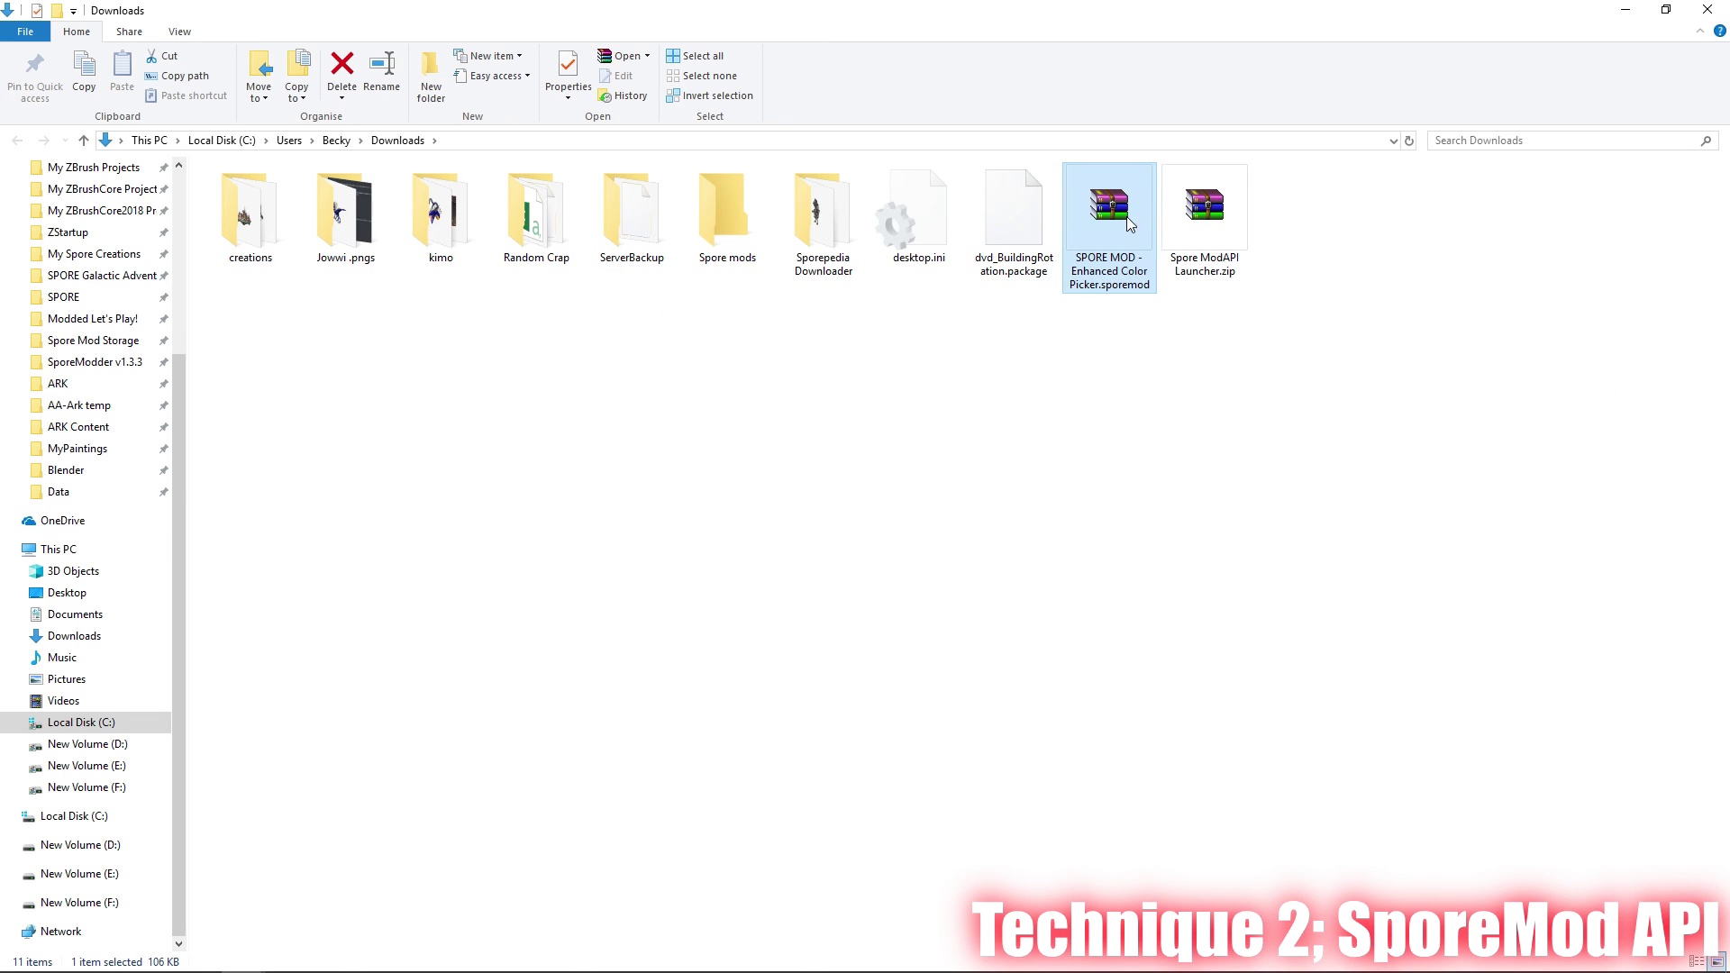
left_click(1115, 452)
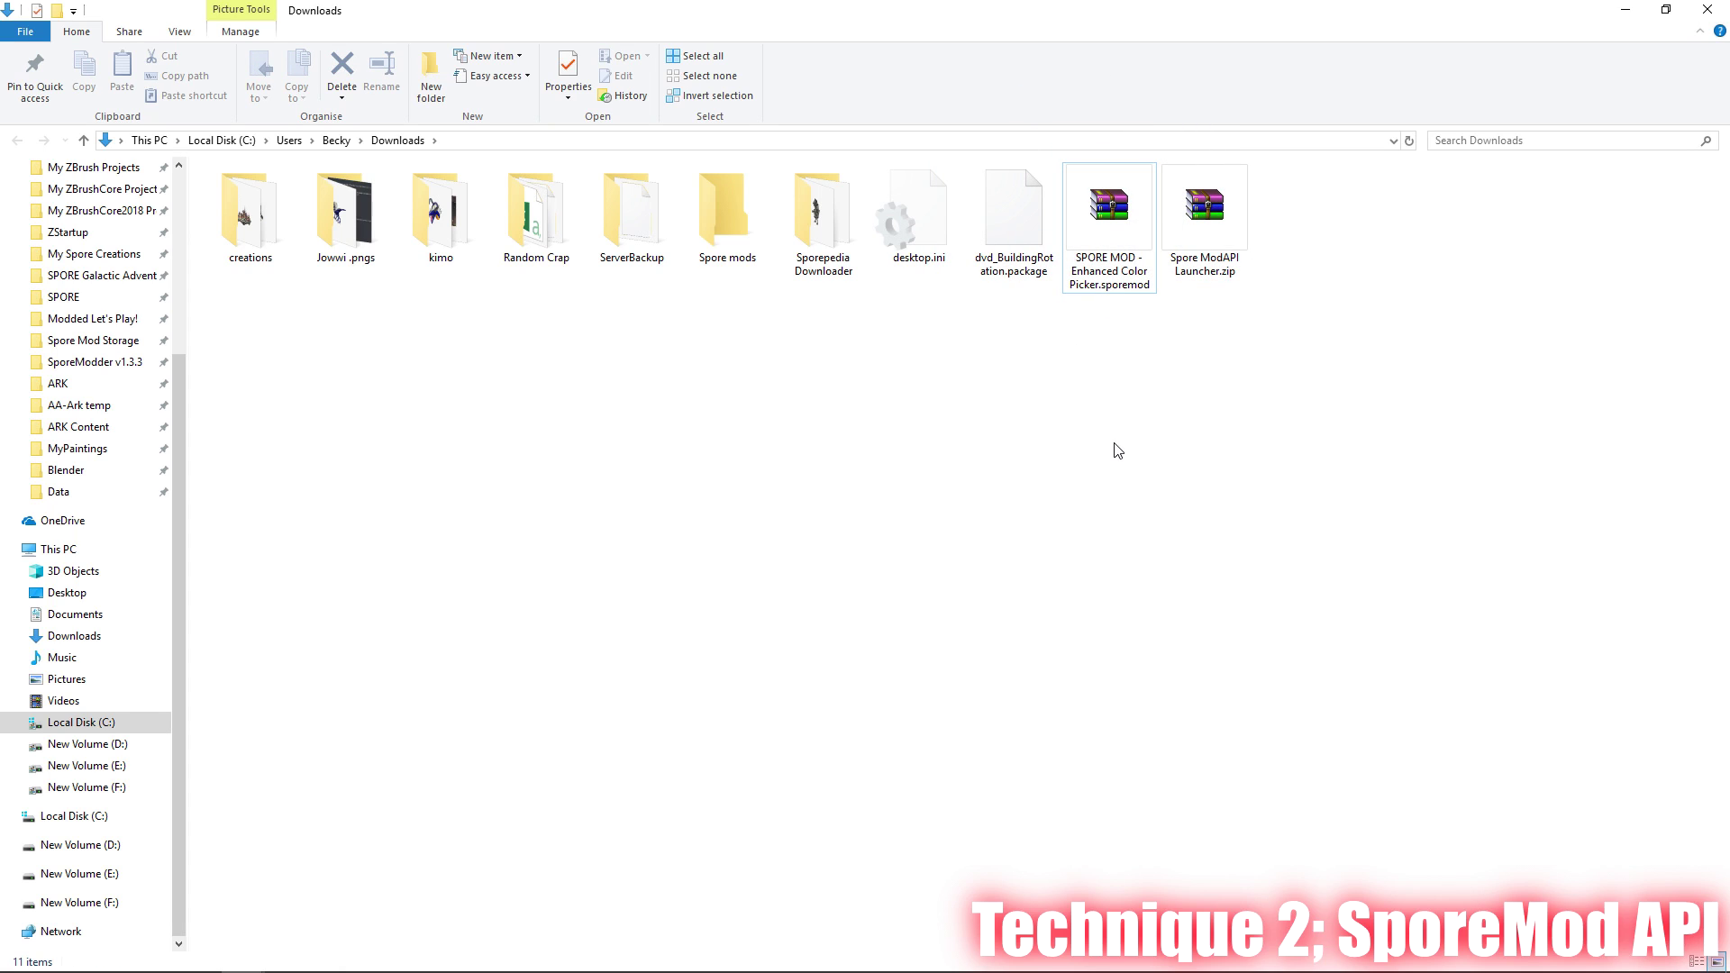
Step: In the Spore ModAPI Launcher folder, run Spore ModAPI Easy Installer.exe as administrator and install SPORE MOD - Enhanced Color Picker.sporemod from Downloads
left_click(243, 955)
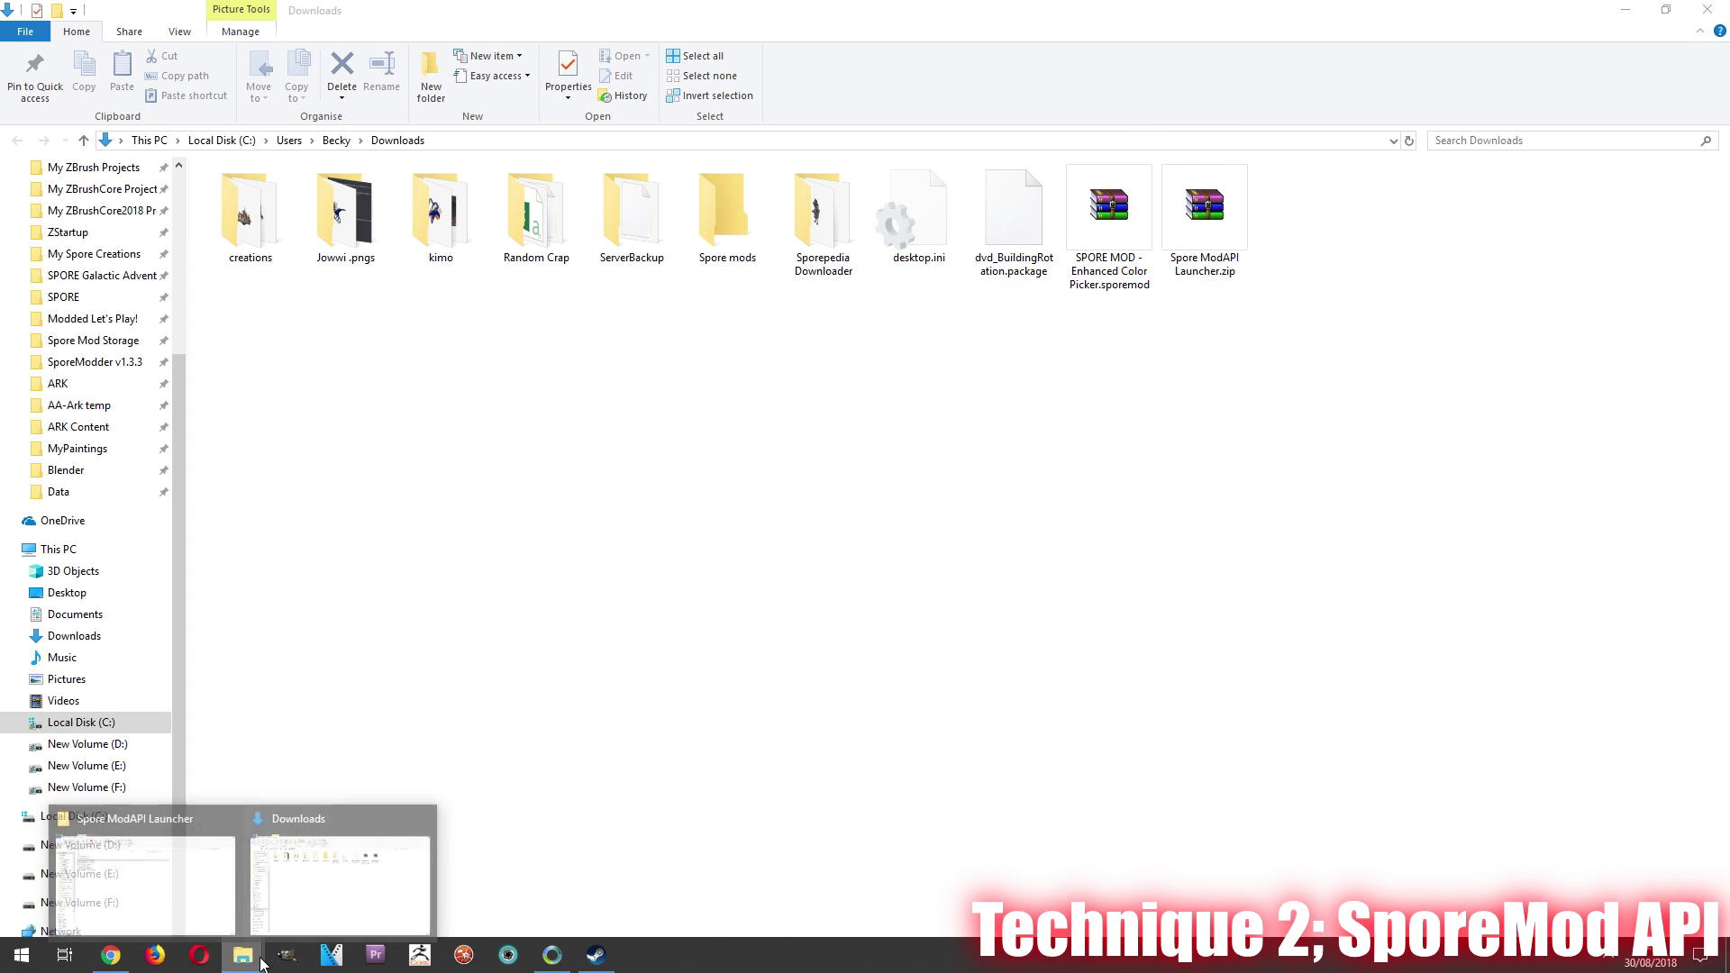
left_click(181, 867)
right_click(234, 254)
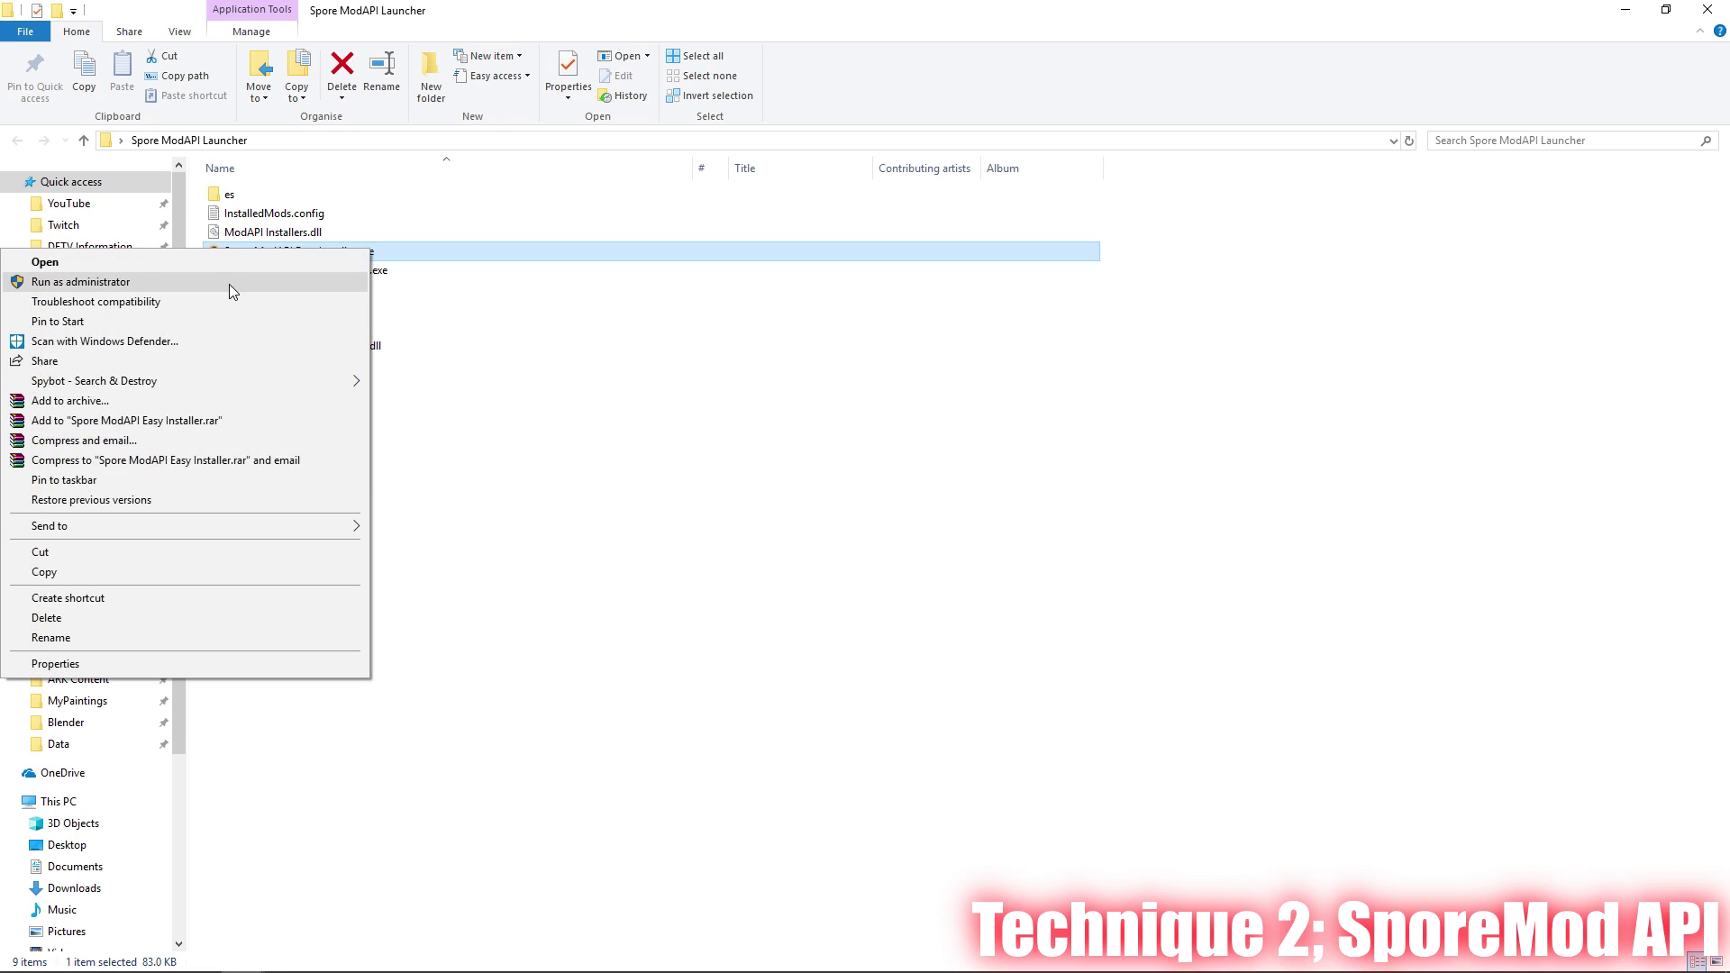
left_click(229, 284)
left_click(708, 602)
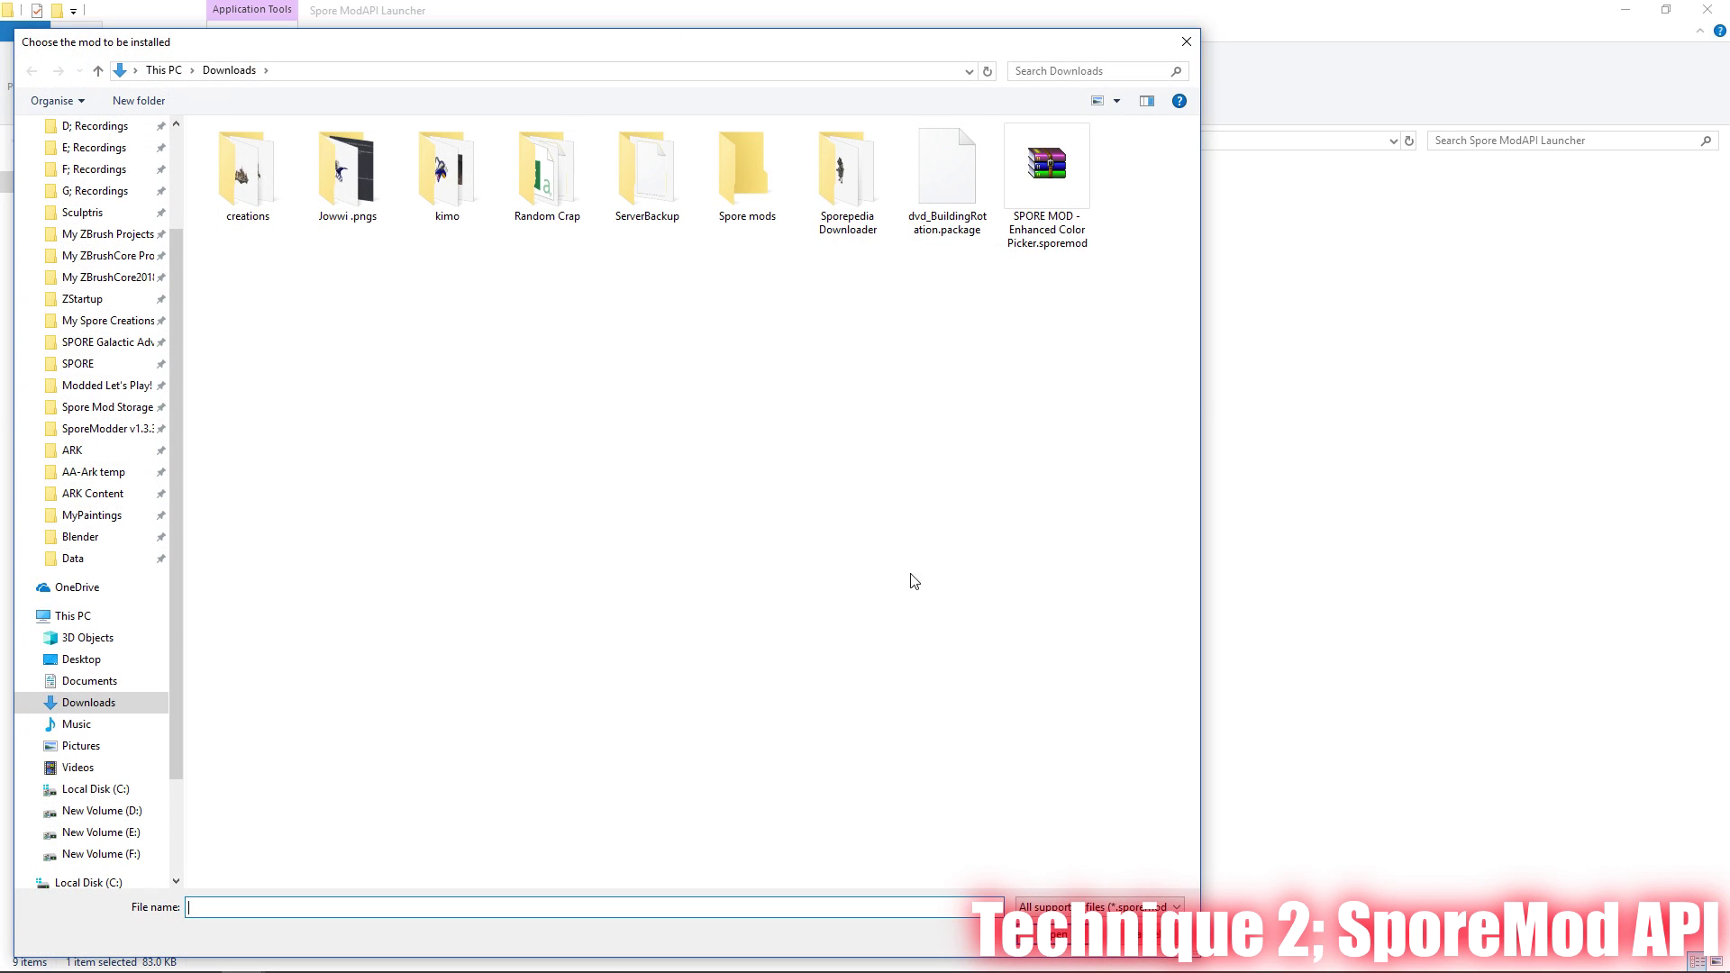
left_click(1057, 202)
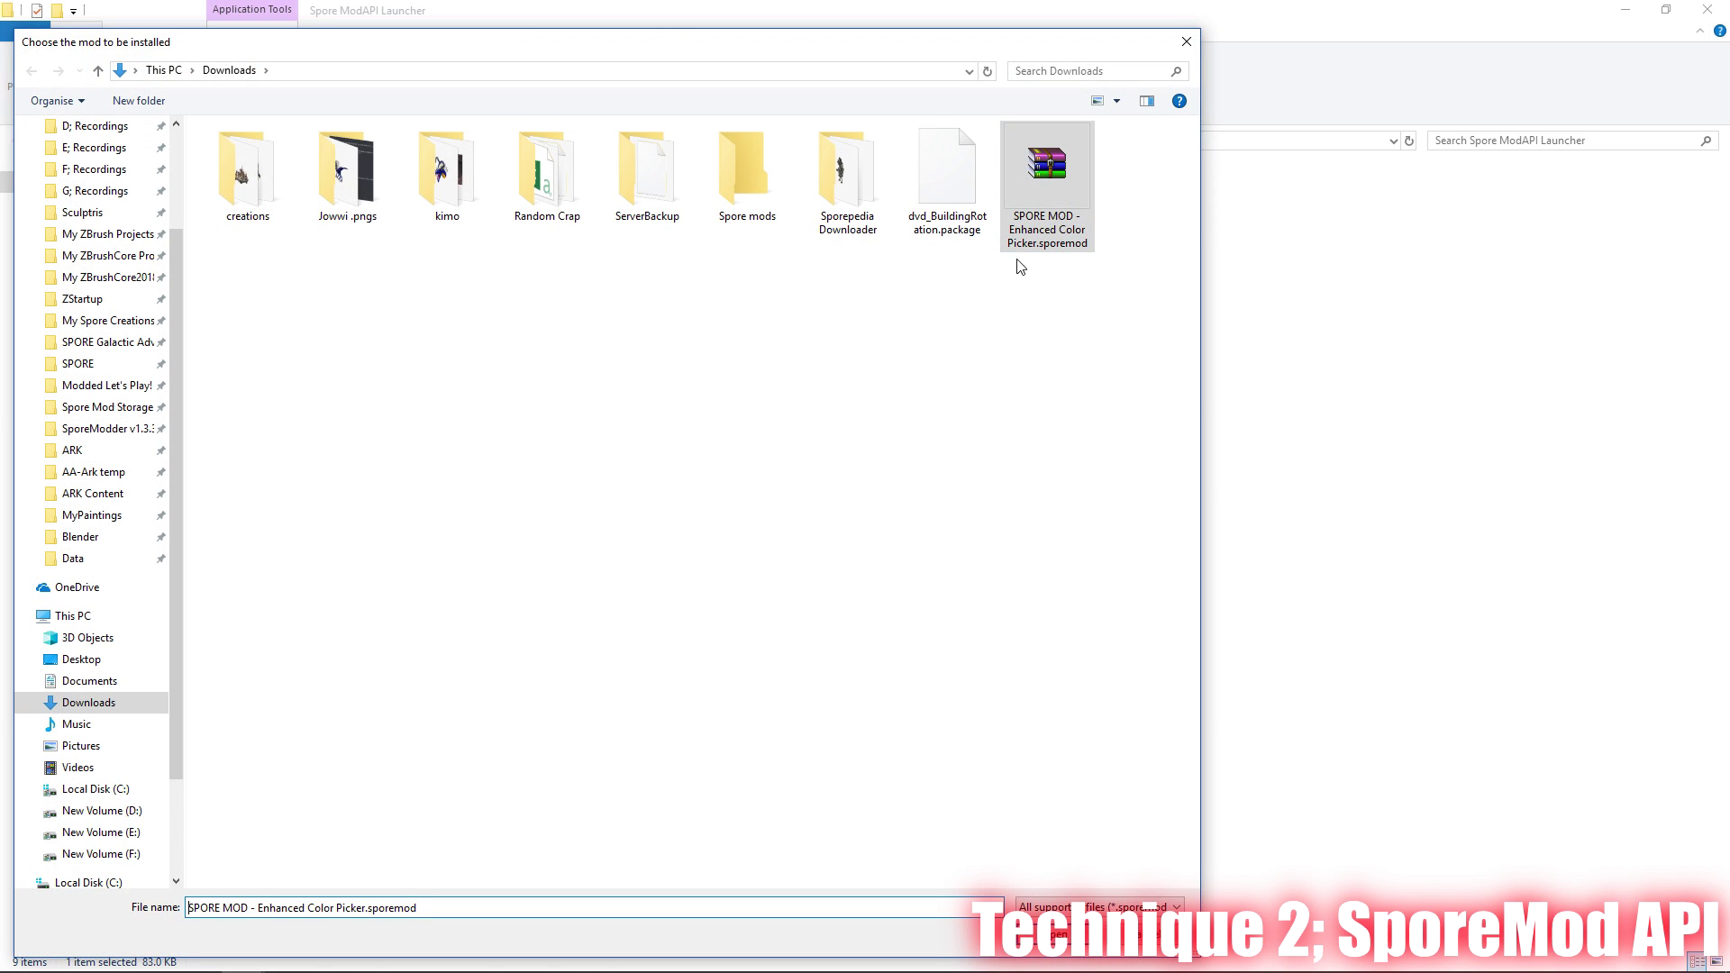
left_click(1064, 933)
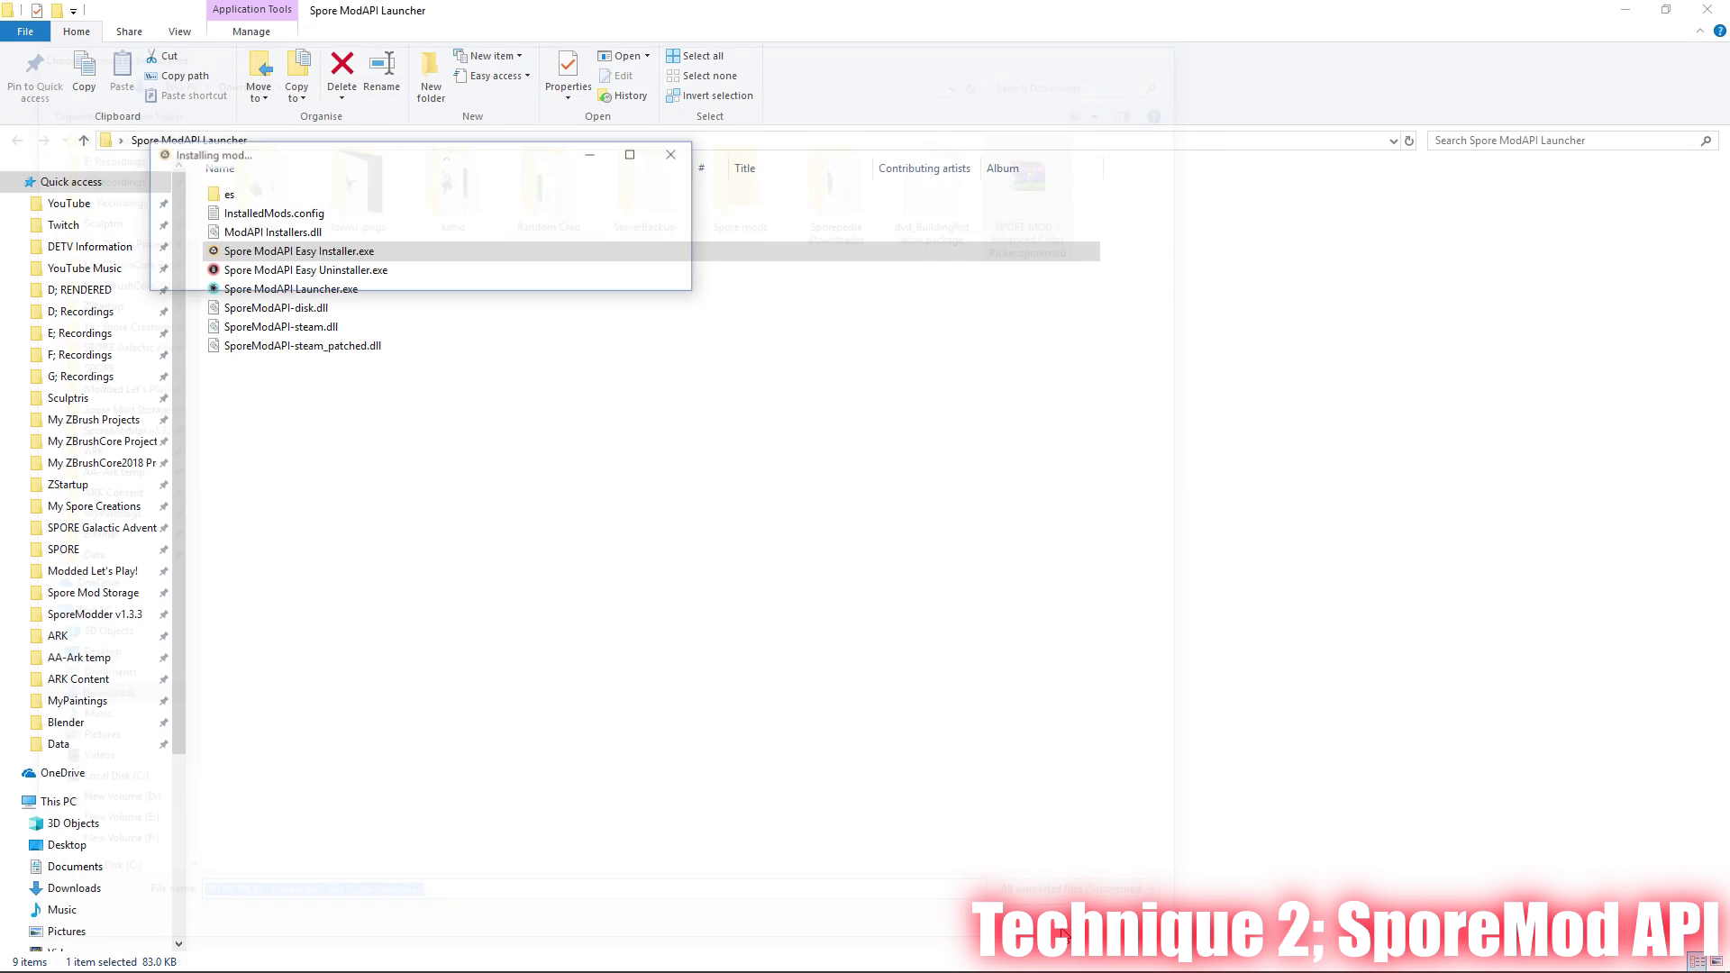
Step: Check the SporeEnhancedColorPicker DLLs and EnhancedColorPicker.package in the SPORE Galactic Adventures Data folder, and dismiss the installer's completion dialog
left_click_drag(448, 435, 378, 385)
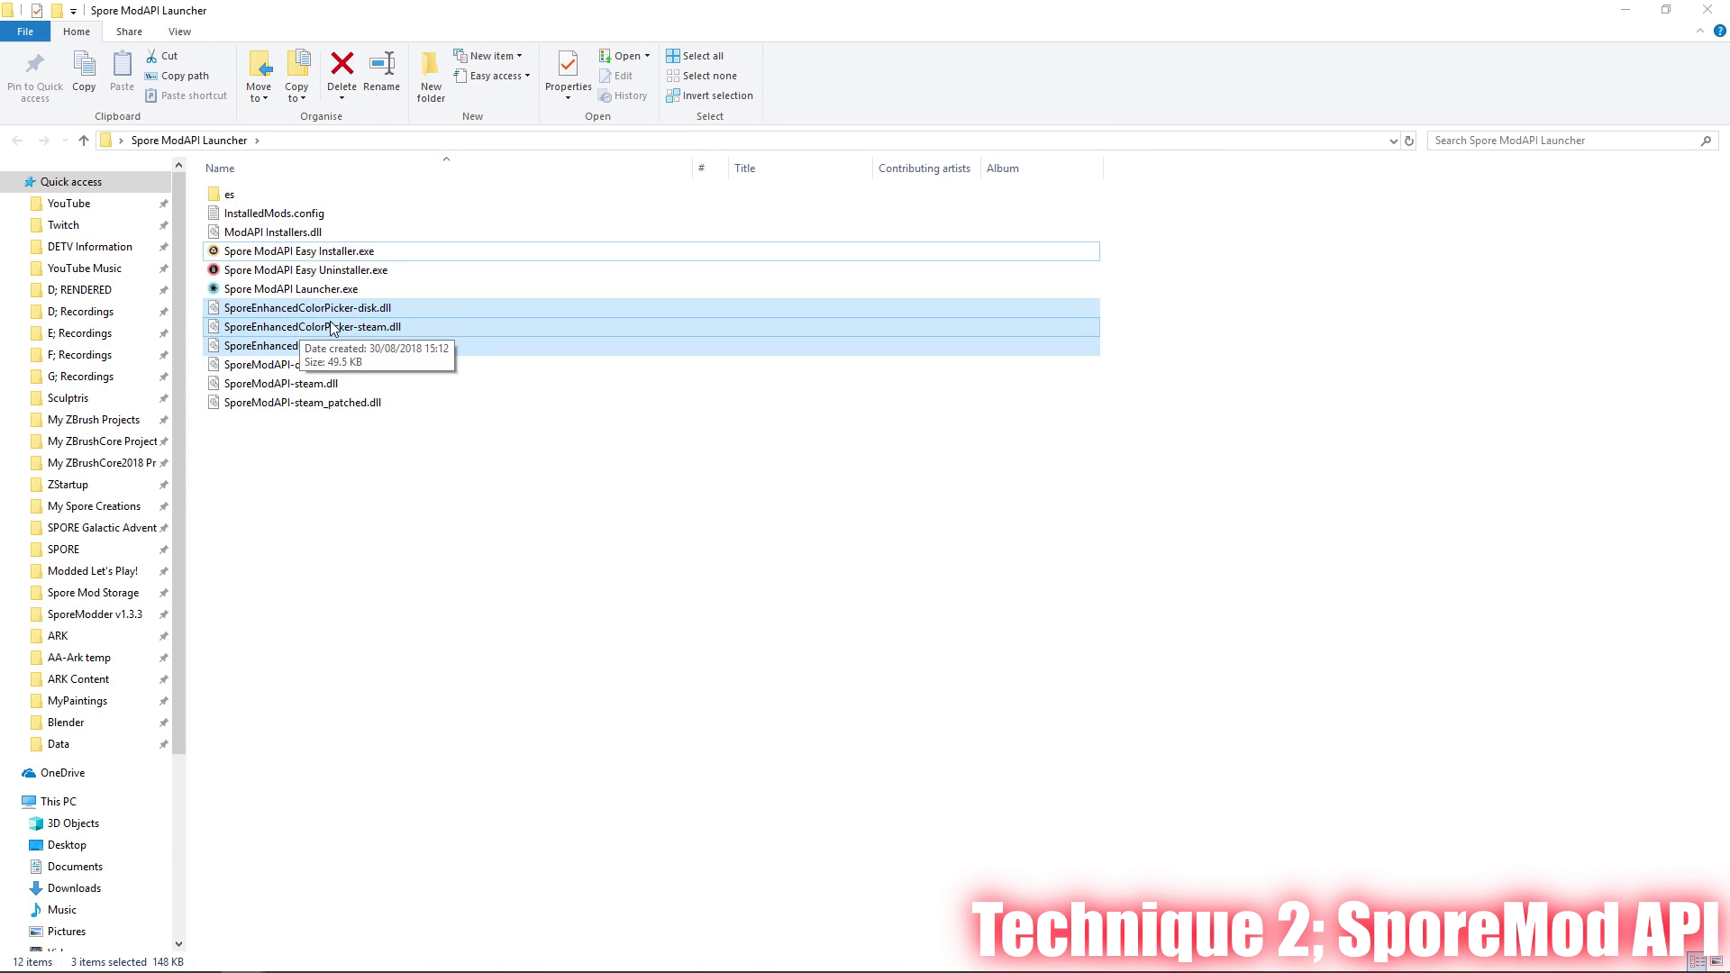
left_click(395, 614)
left_click(143, 529)
left_click(237, 214)
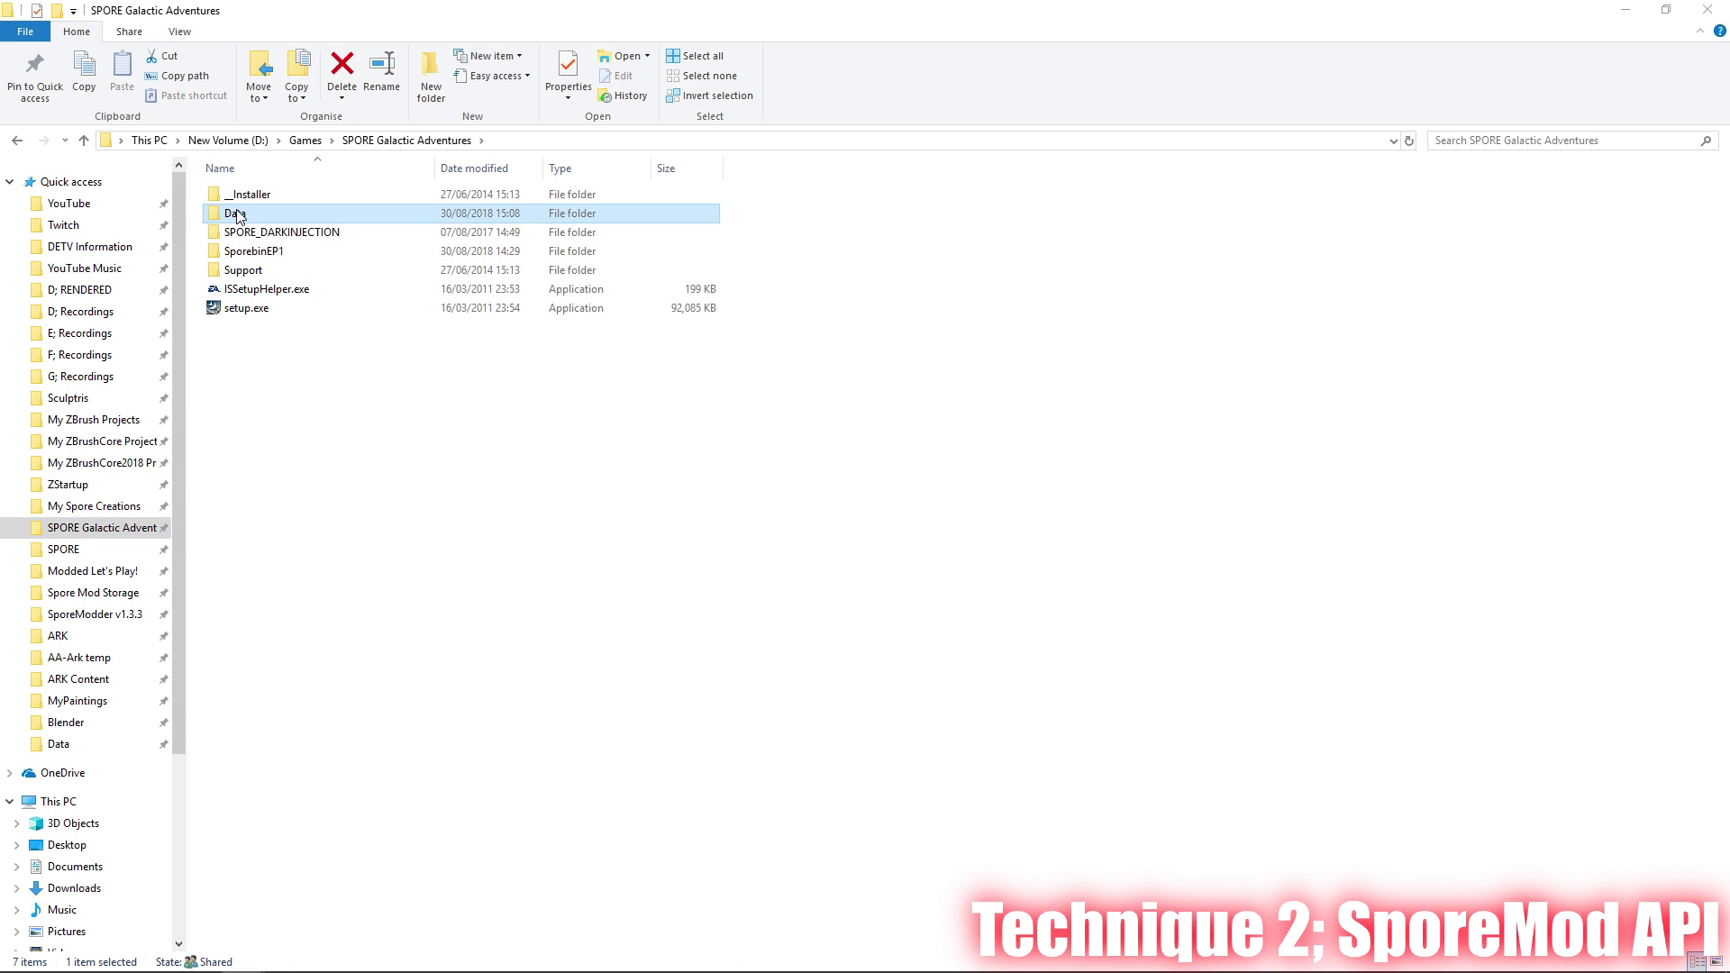
double_click(258, 213)
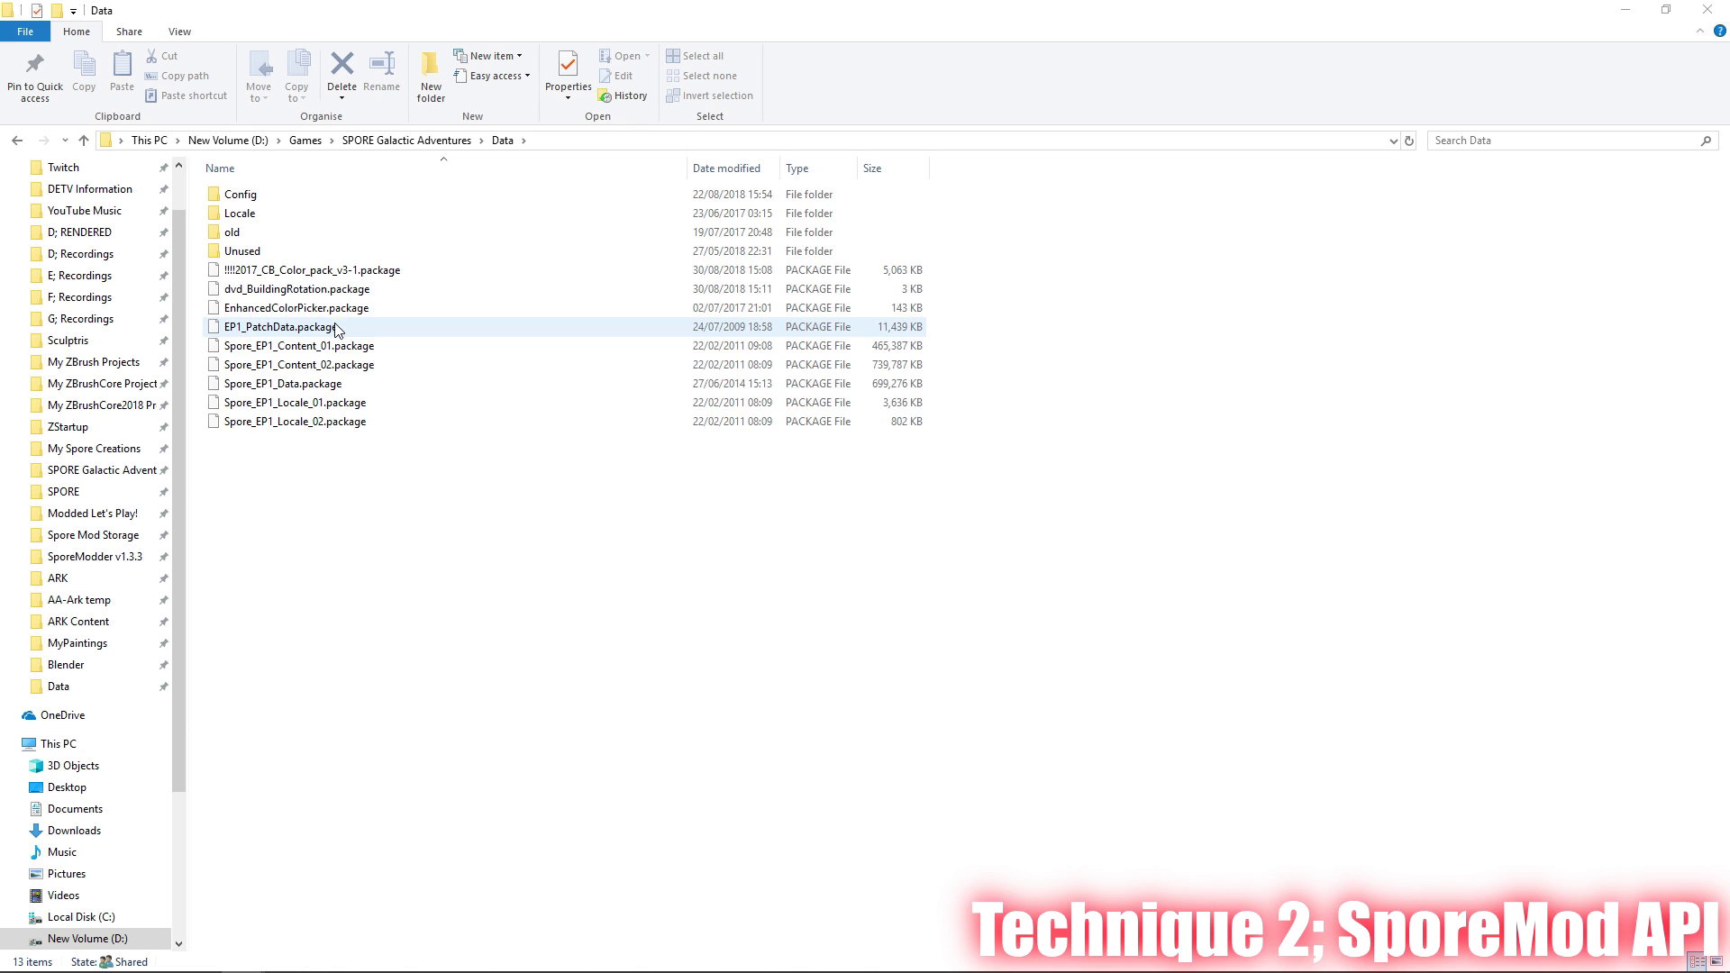
left_click_drag(323, 308, 421, 337)
left_click(640, 955)
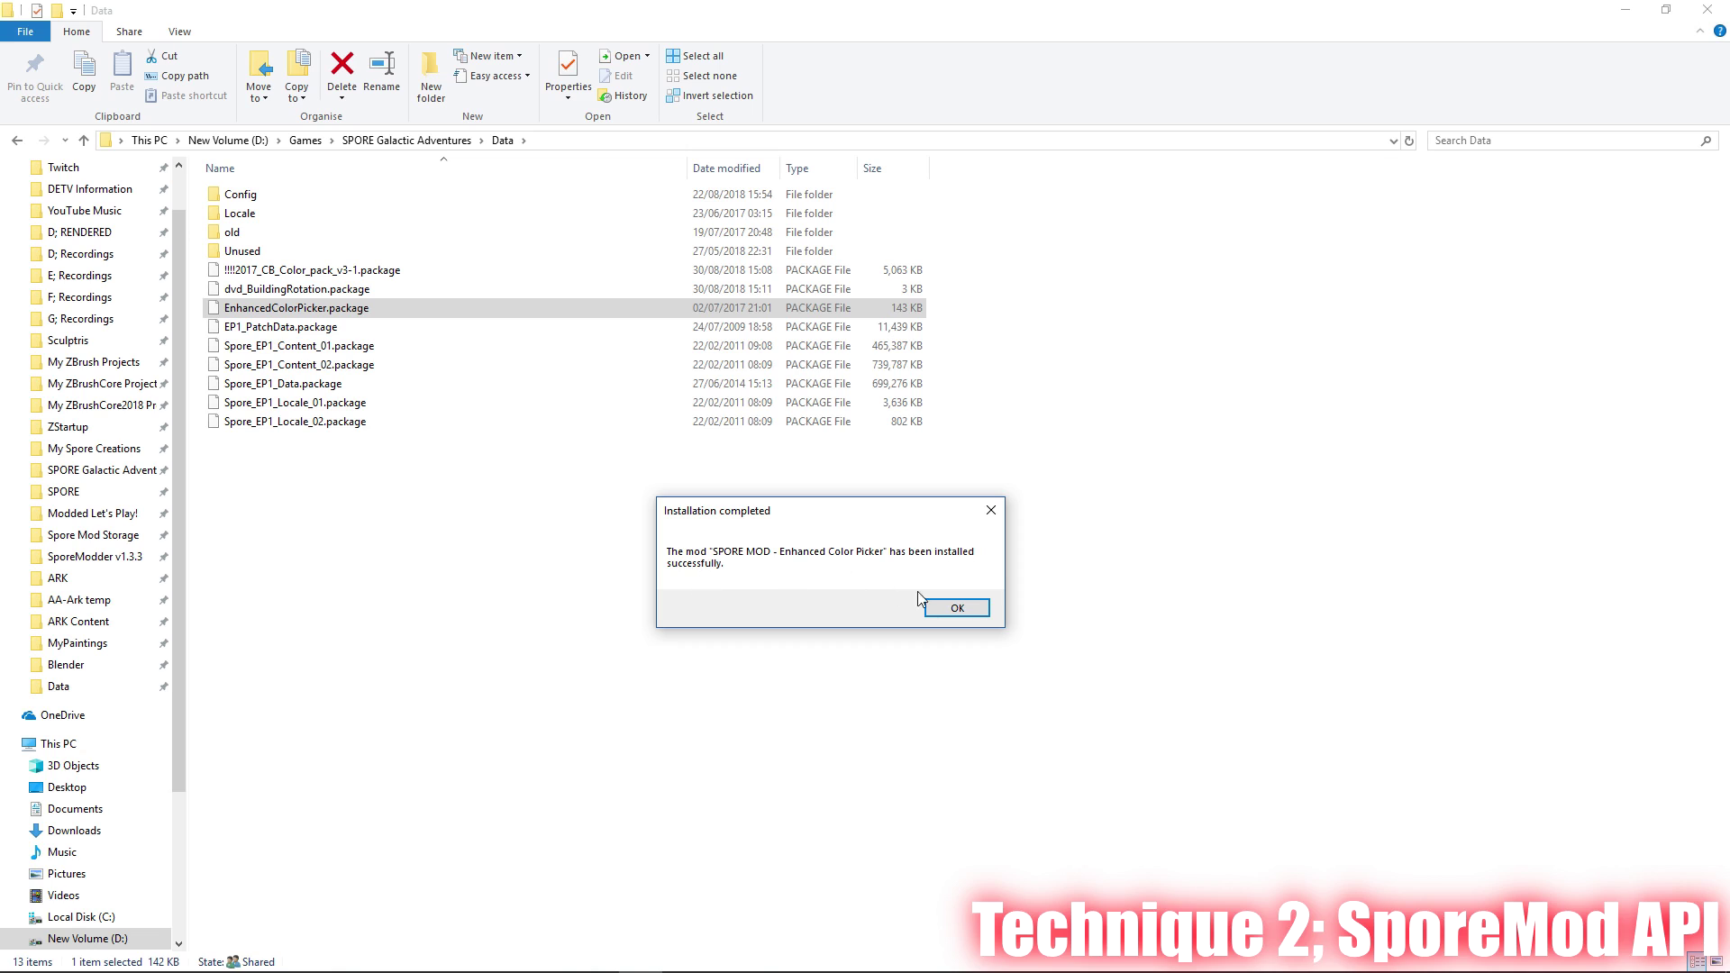
left_click(954, 608)
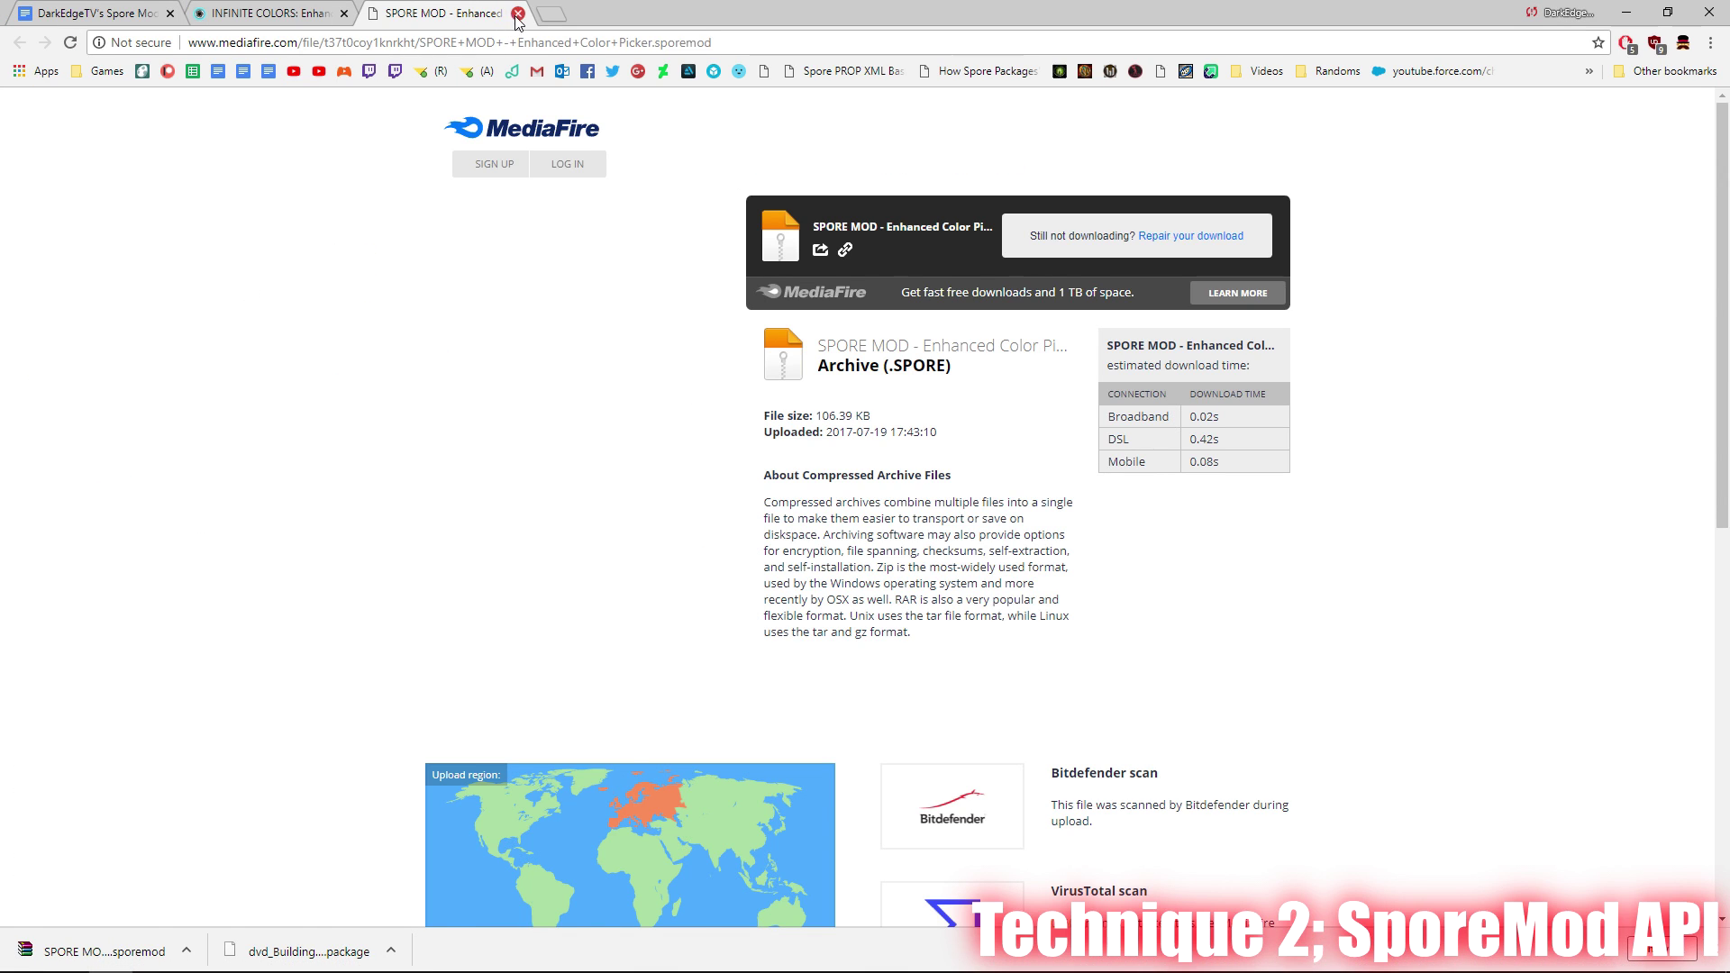
Step: In Chrome, close the MediaFire and colour picker pages and open the required dependency link listed under Infinite Part Scaling
left_click(518, 14)
left_click(341, 14)
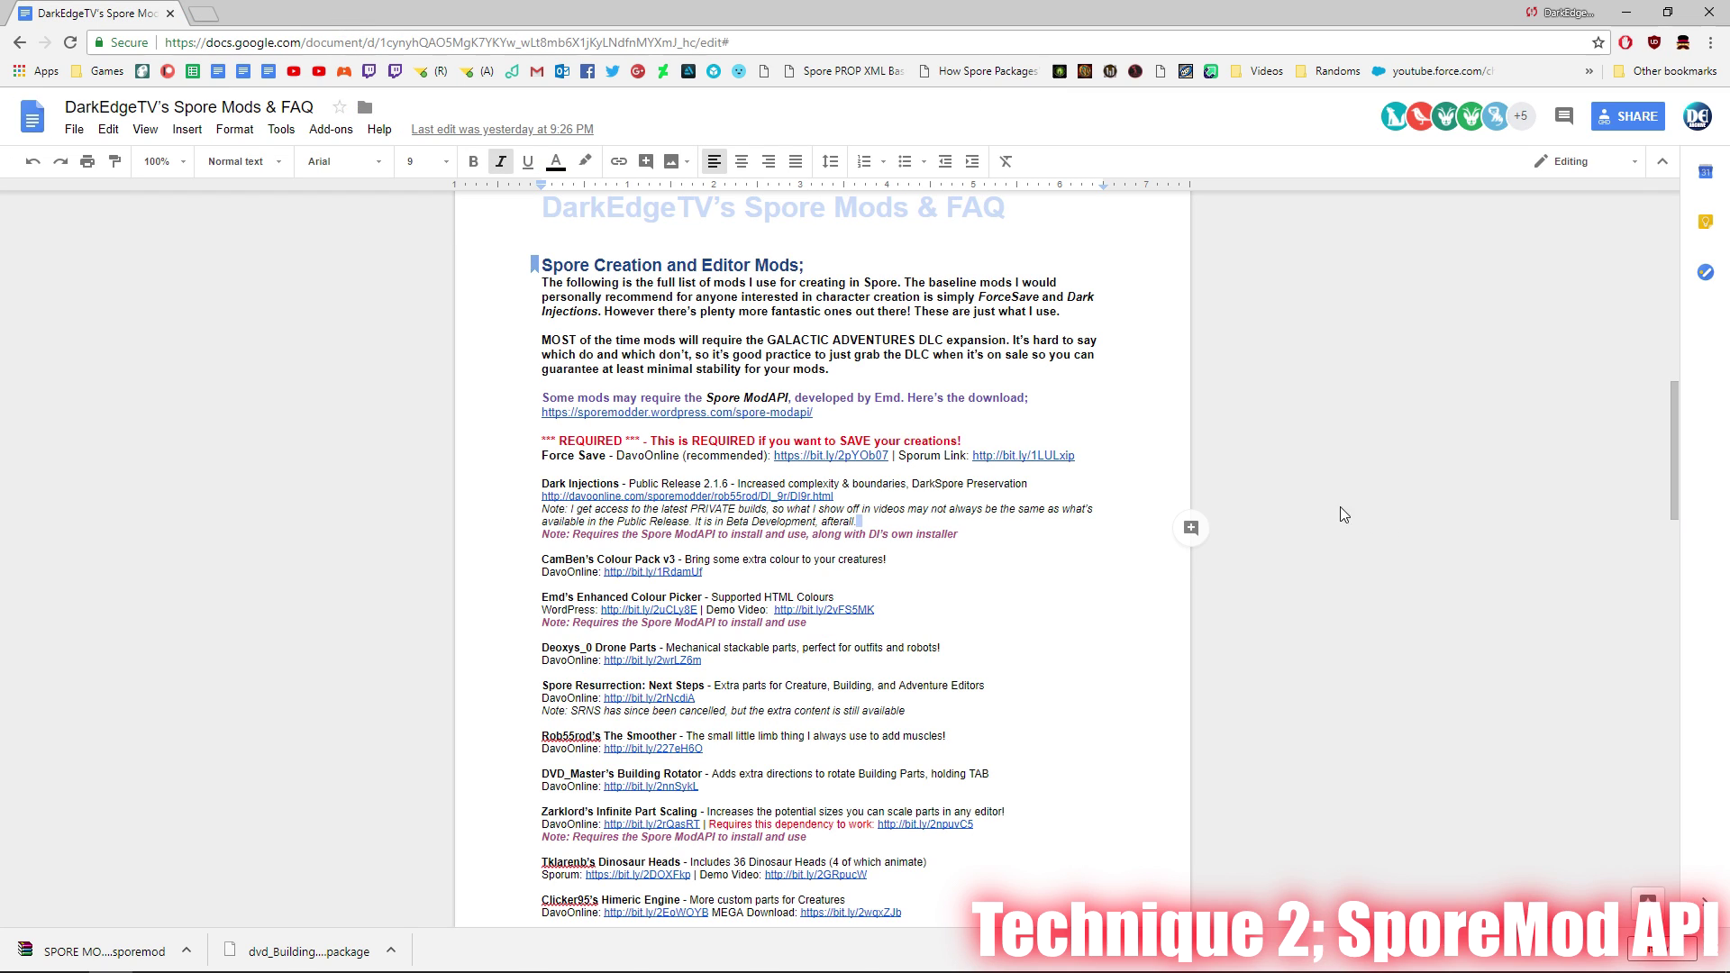
left_click(935, 823)
left_click(944, 849)
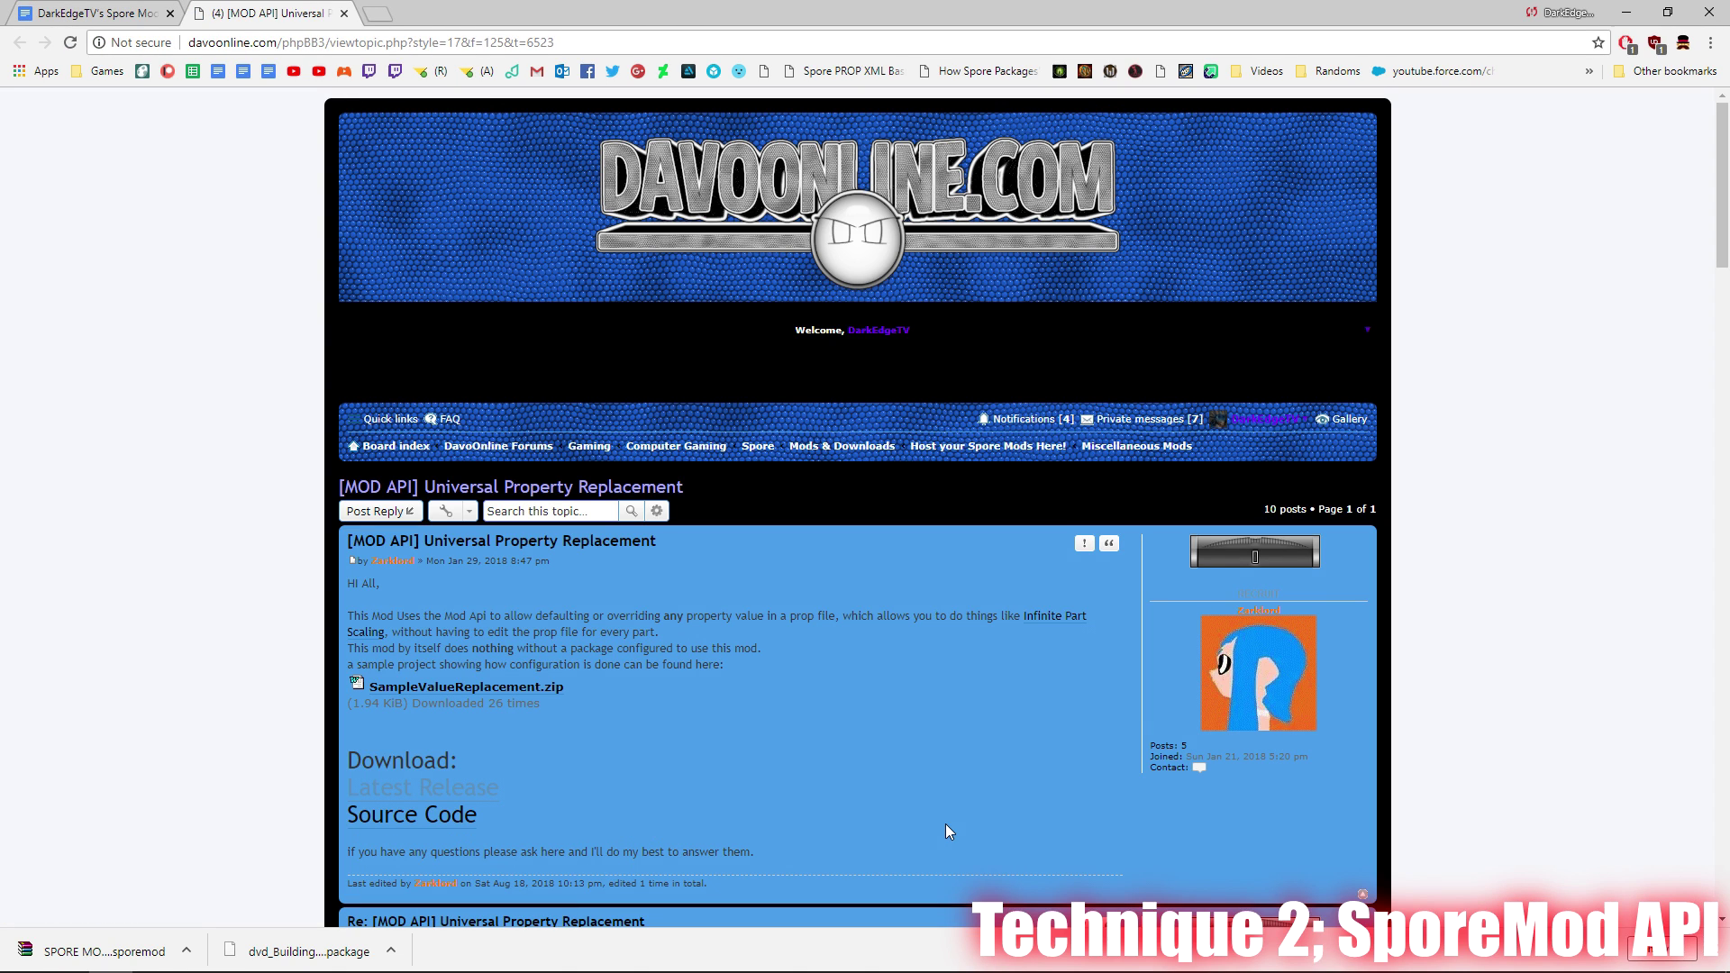
Step: Follow the Latest Release link for Universal Property Replacement to GitHub and download UniversalPropertyReplacementV0.2.1.sporemod
scroll(462, 471, "down", 2)
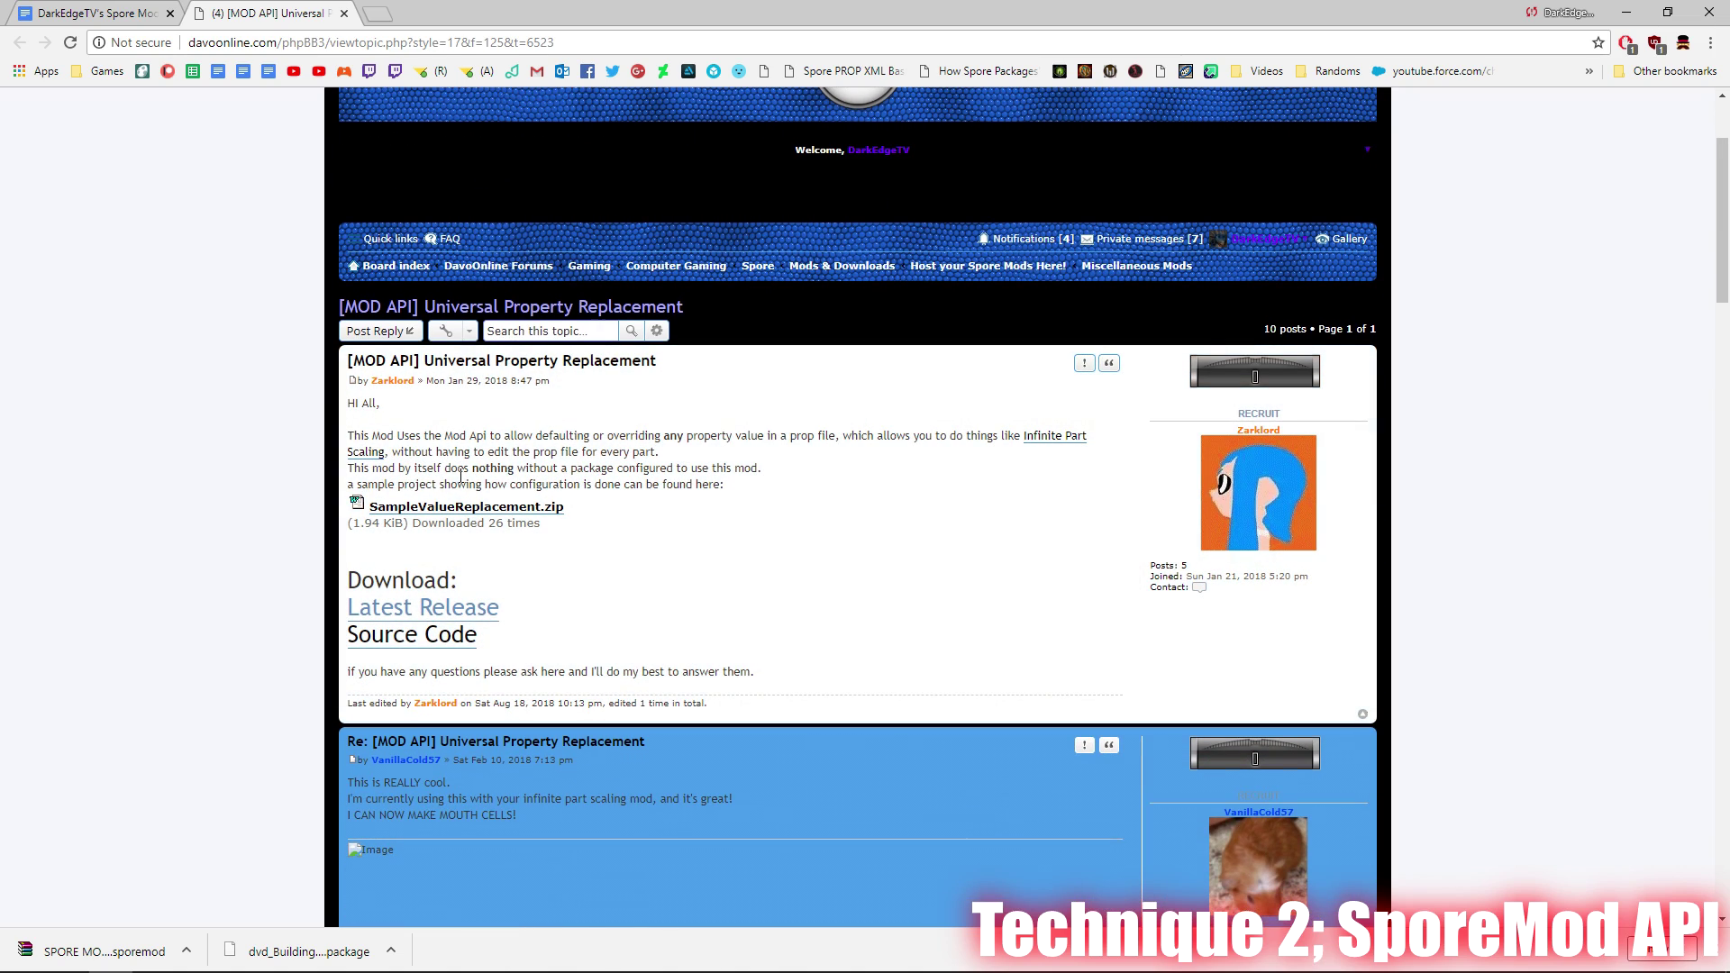
left_click_drag(467, 474, 549, 470)
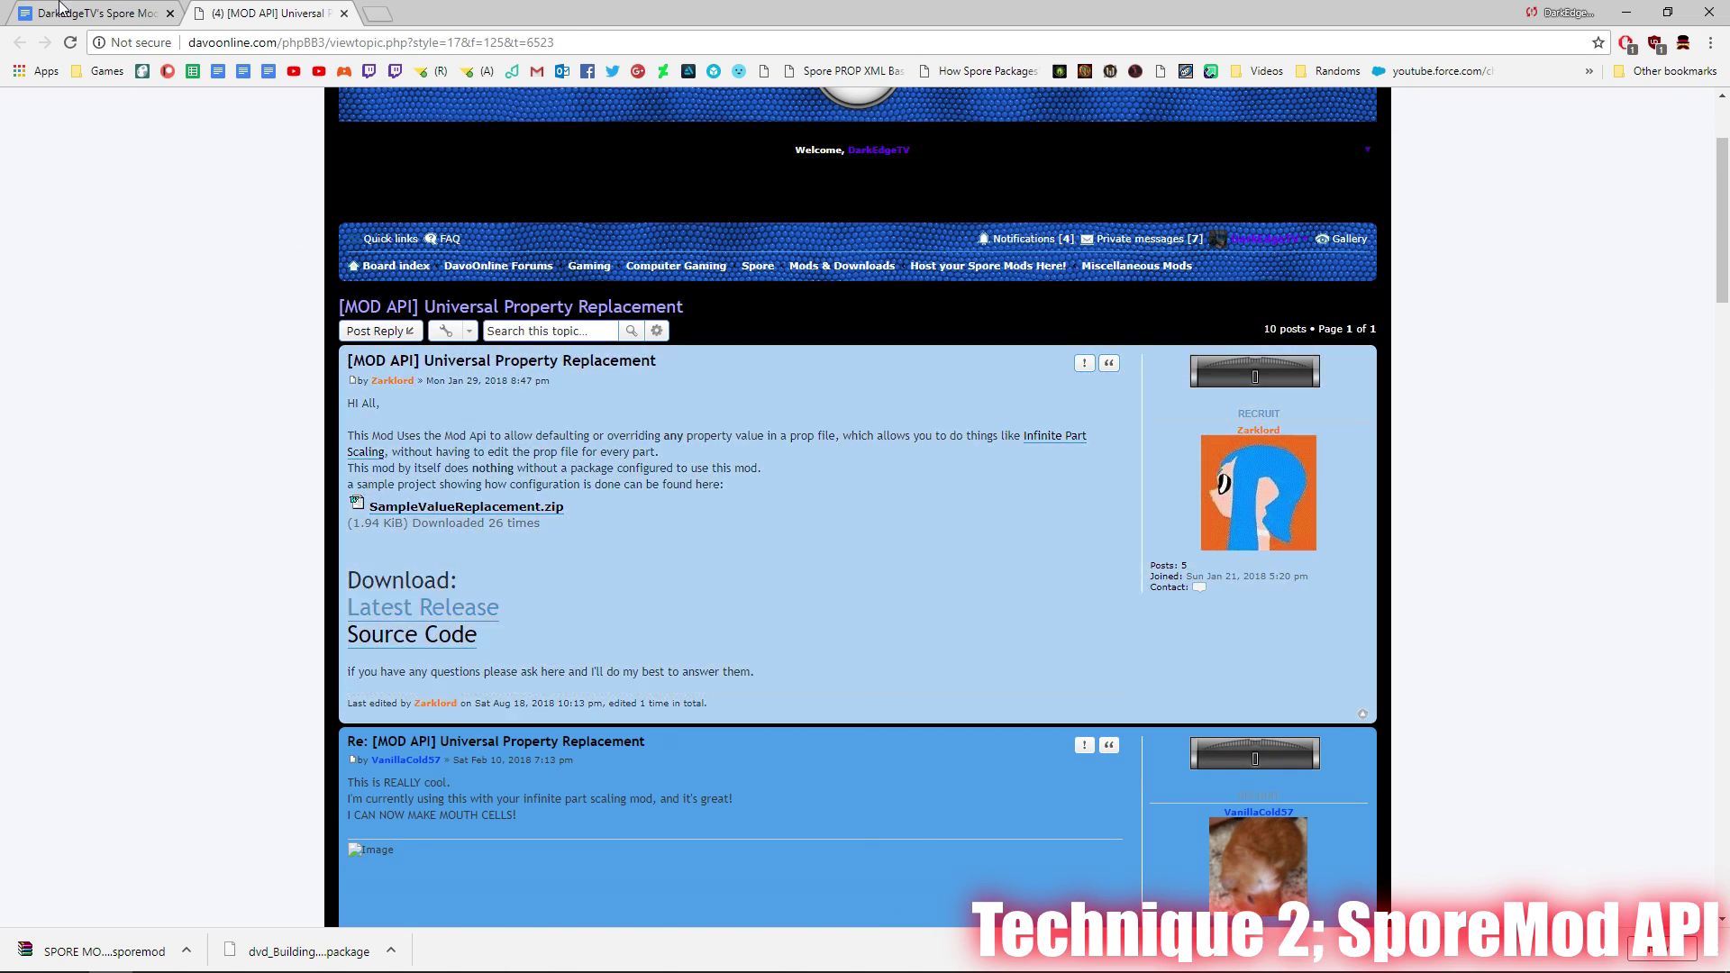
key("ctrl+Tab")
left_click(259, 11)
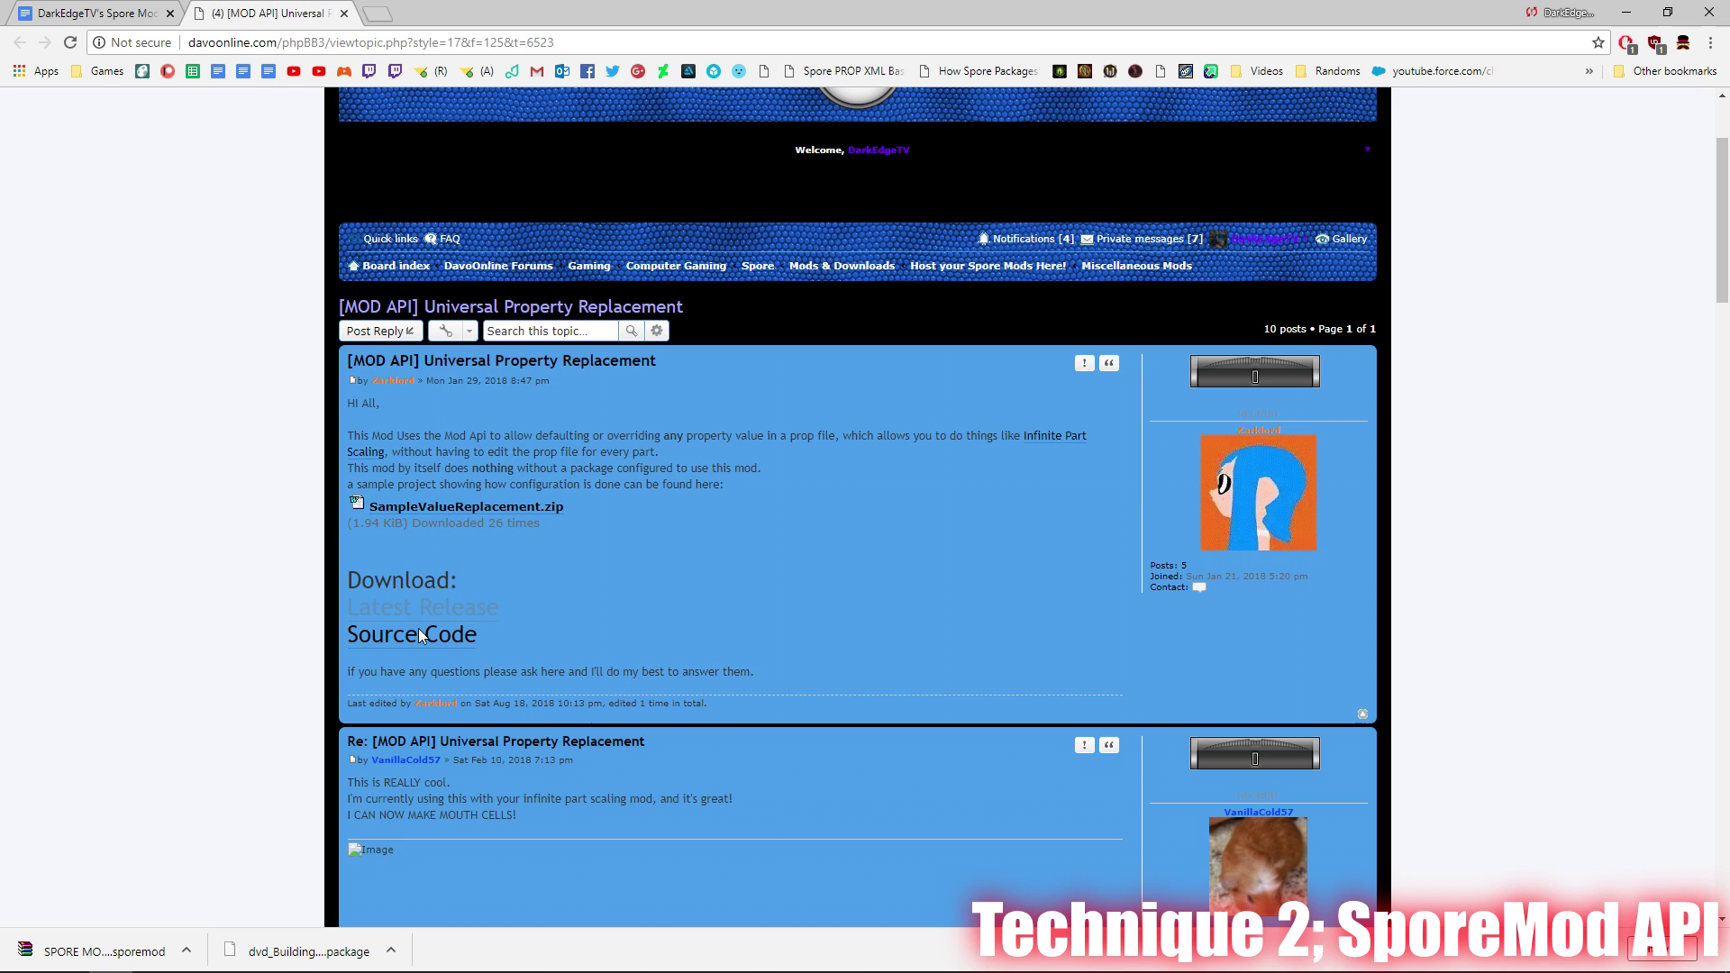
left_click(451, 621)
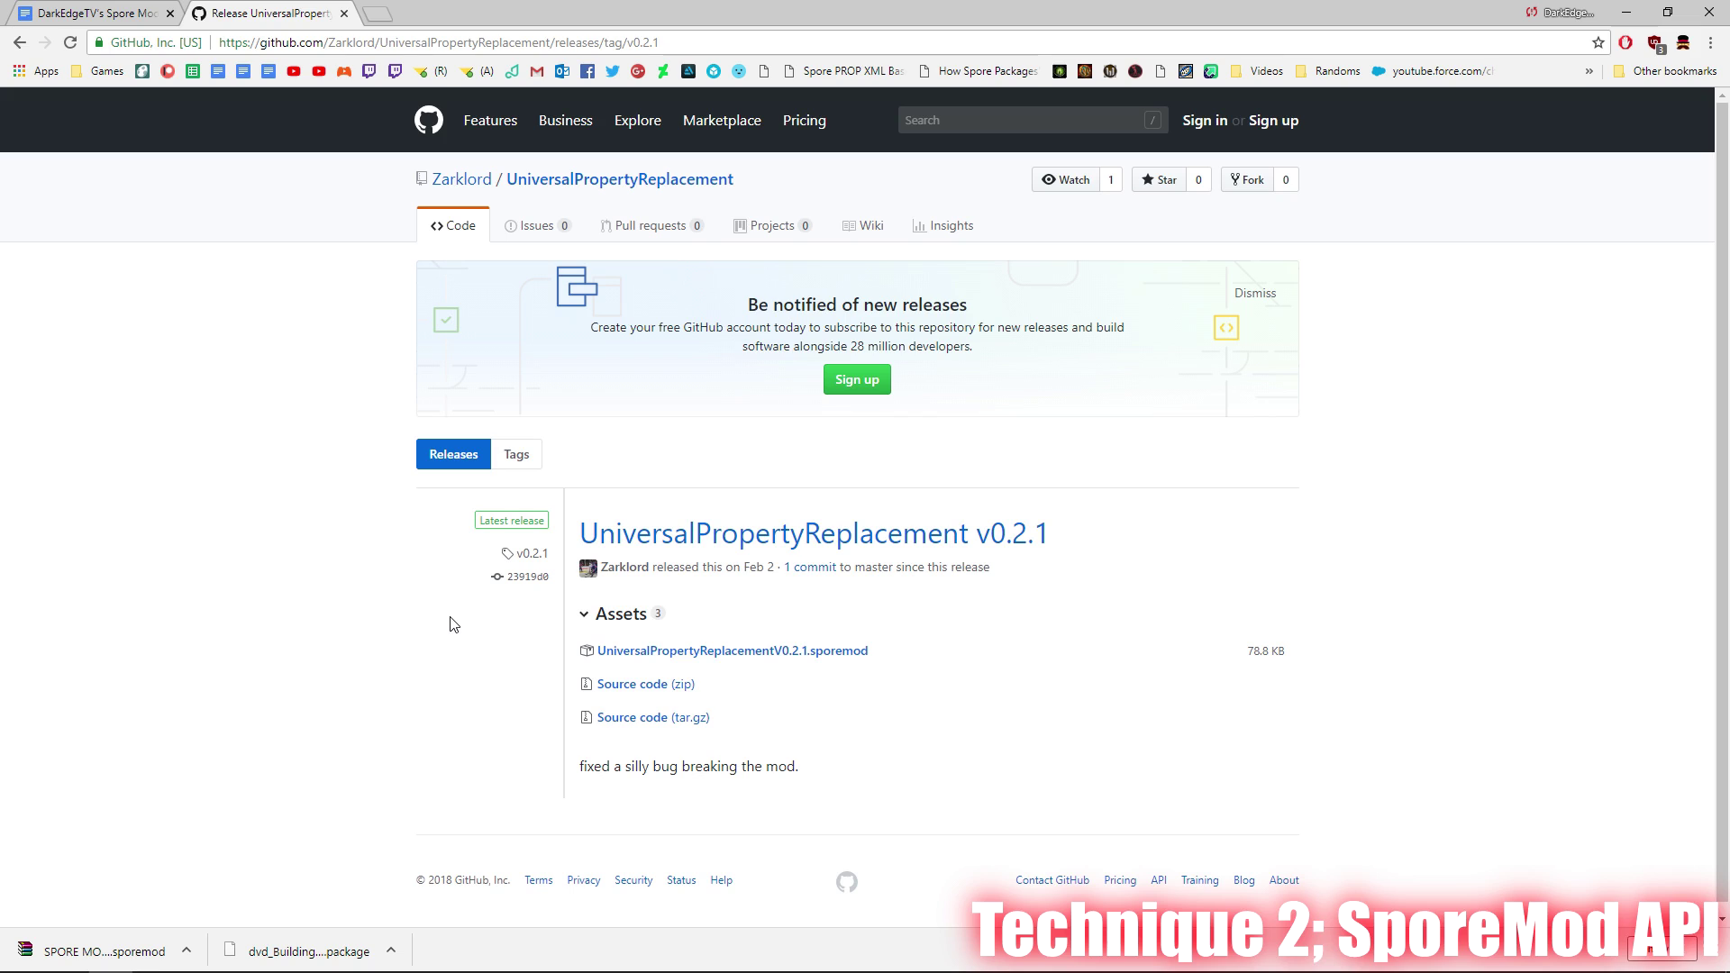
left_click(860, 654)
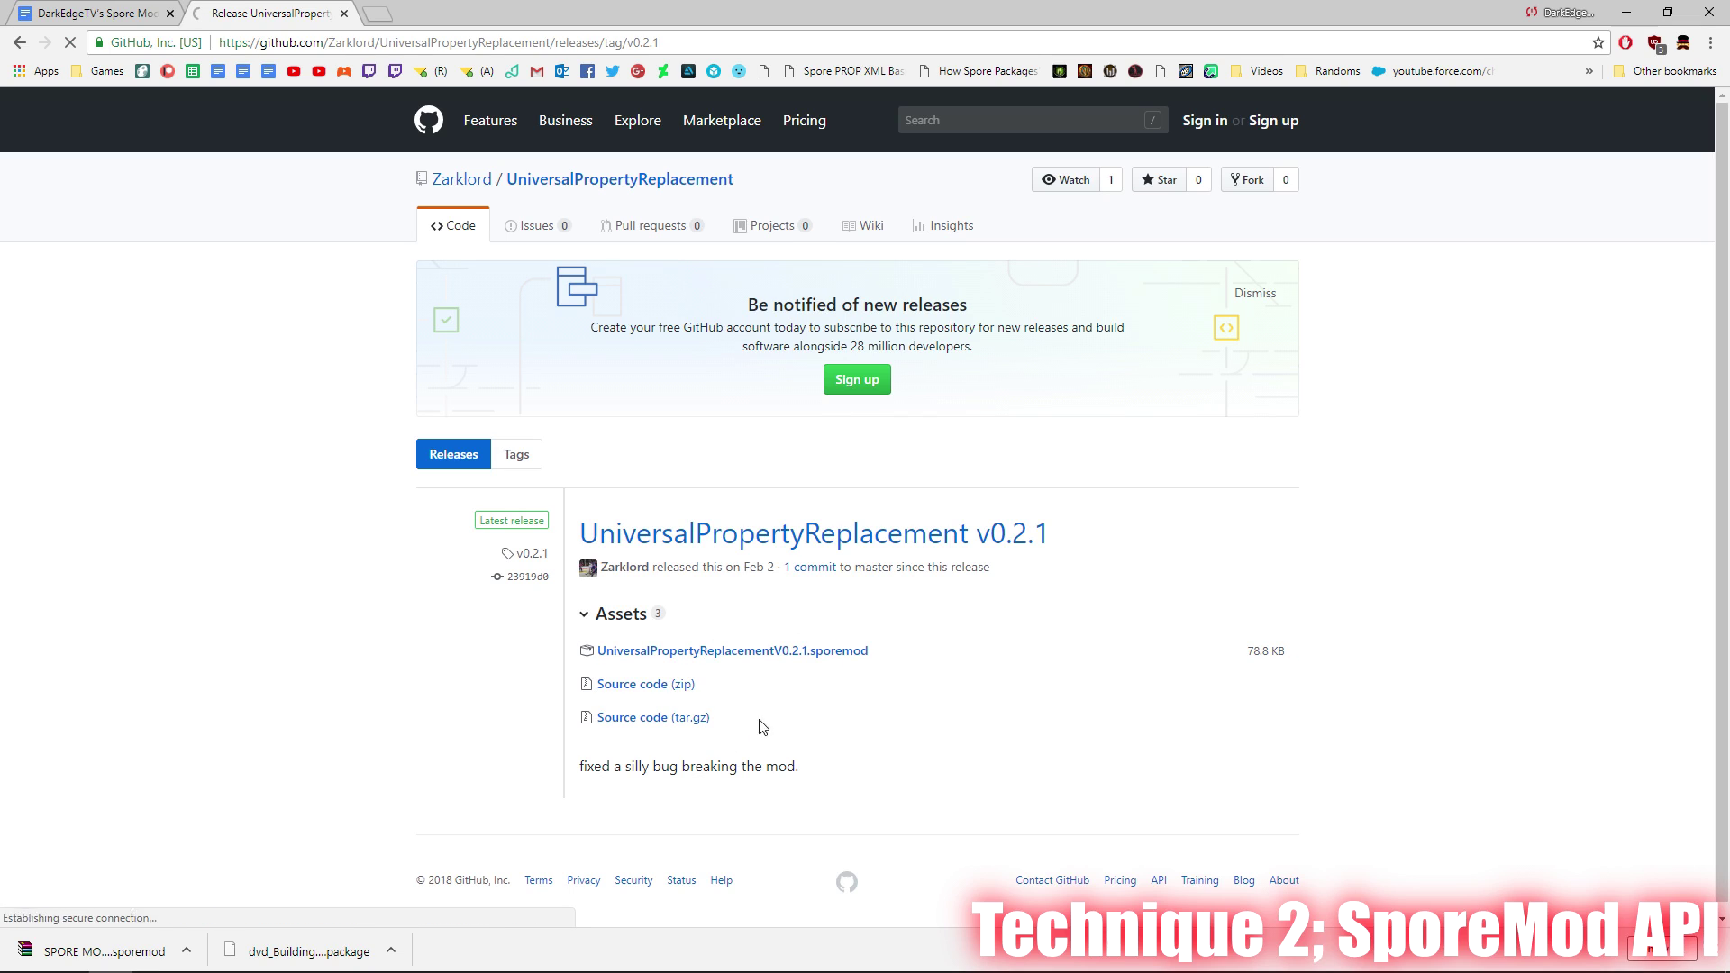
Step: Back in File Explorer, run Spore ModAPI Easy Installer.exe as administrator and install UniversalPropertyReplacementV0.2.1.sporemod
left_click(251, 953)
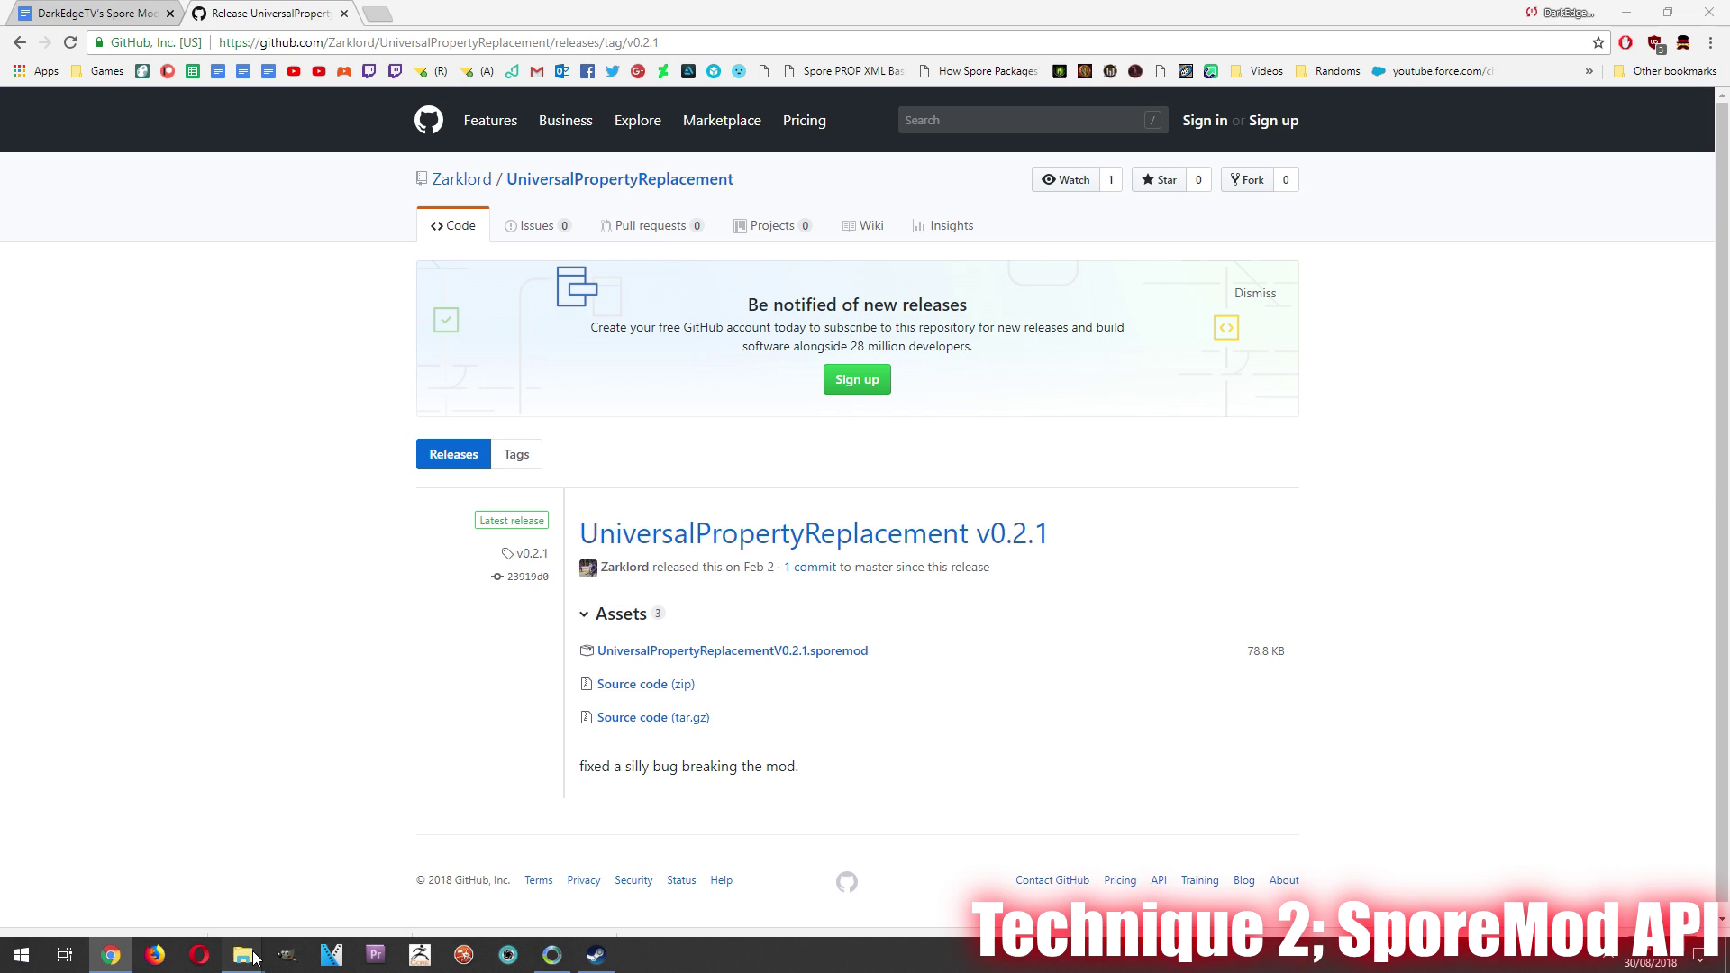
left_click(200, 883)
left_click(360, 252)
right_click(371, 252)
left_click(294, 296)
left_click(805, 616)
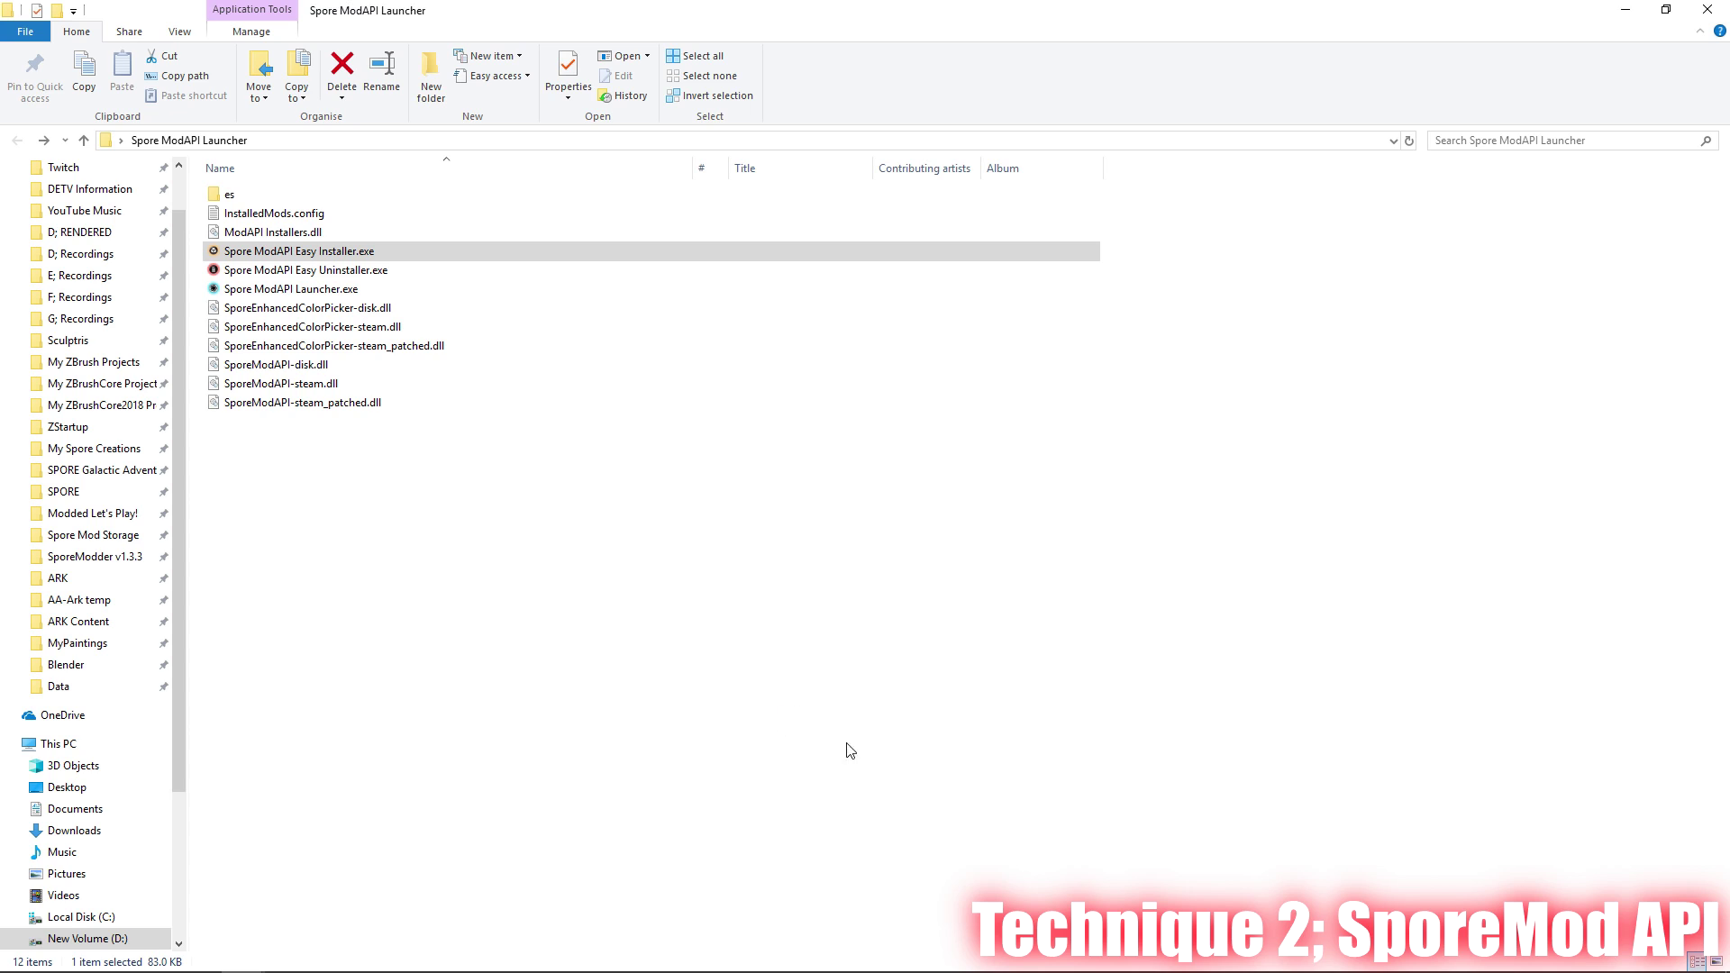
left_click(1153, 191)
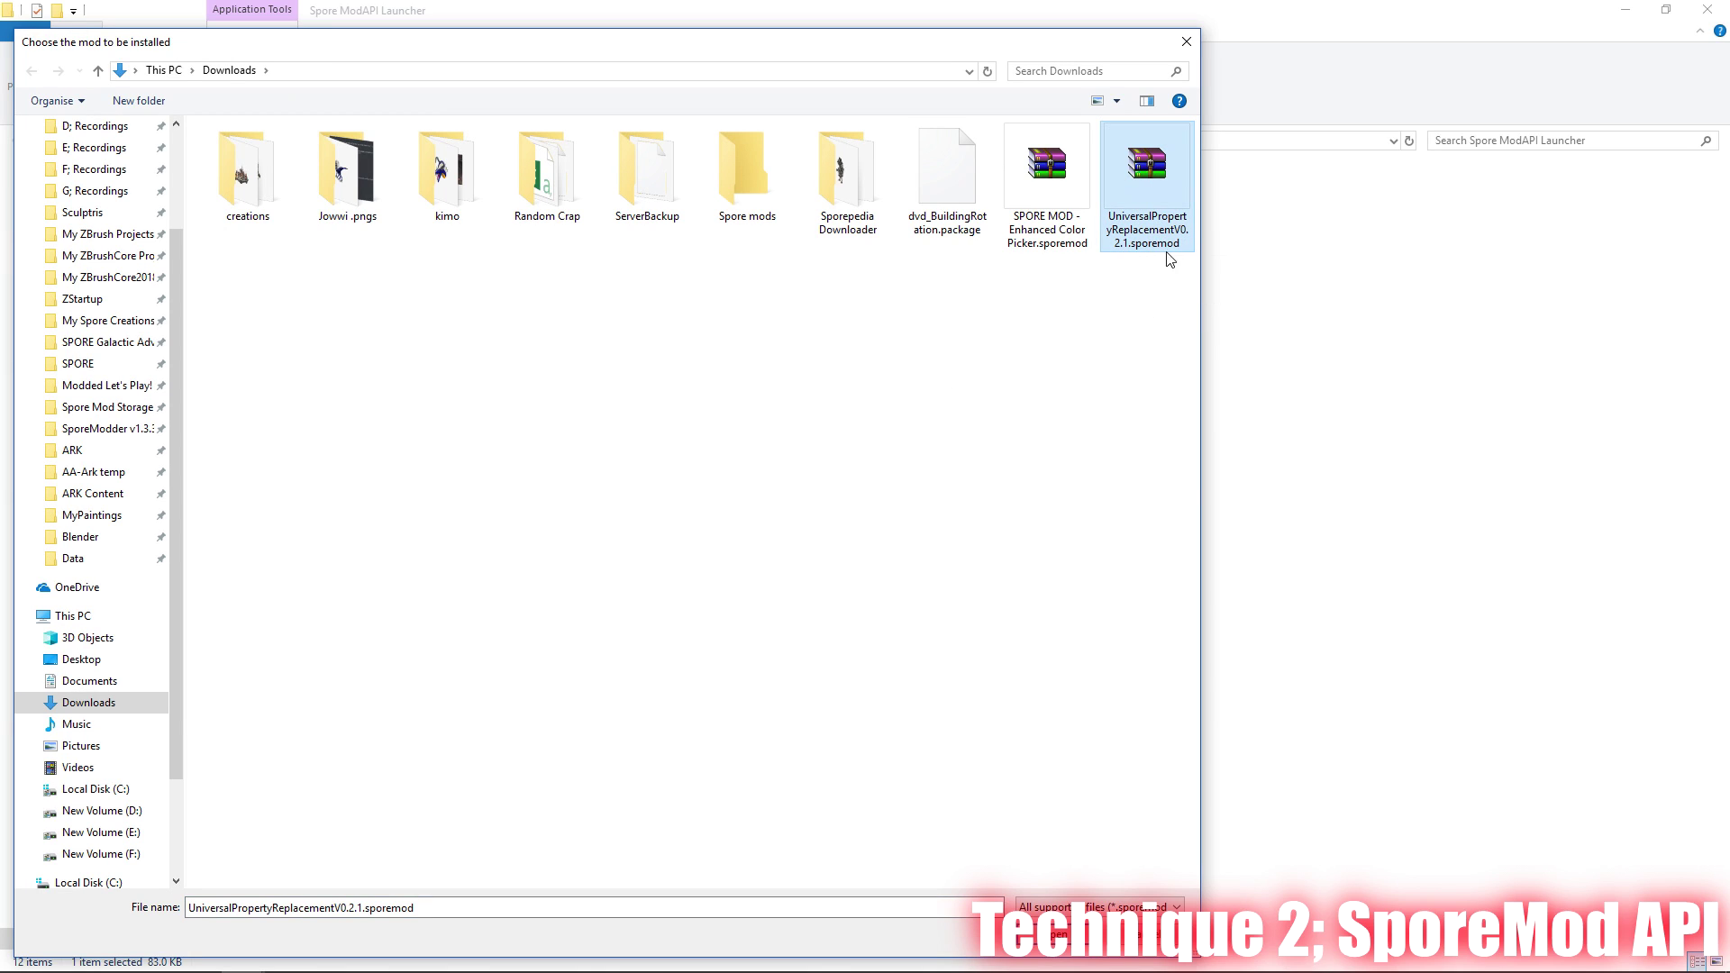
key("Return")
left_click_drag(546, 540, 461, 452)
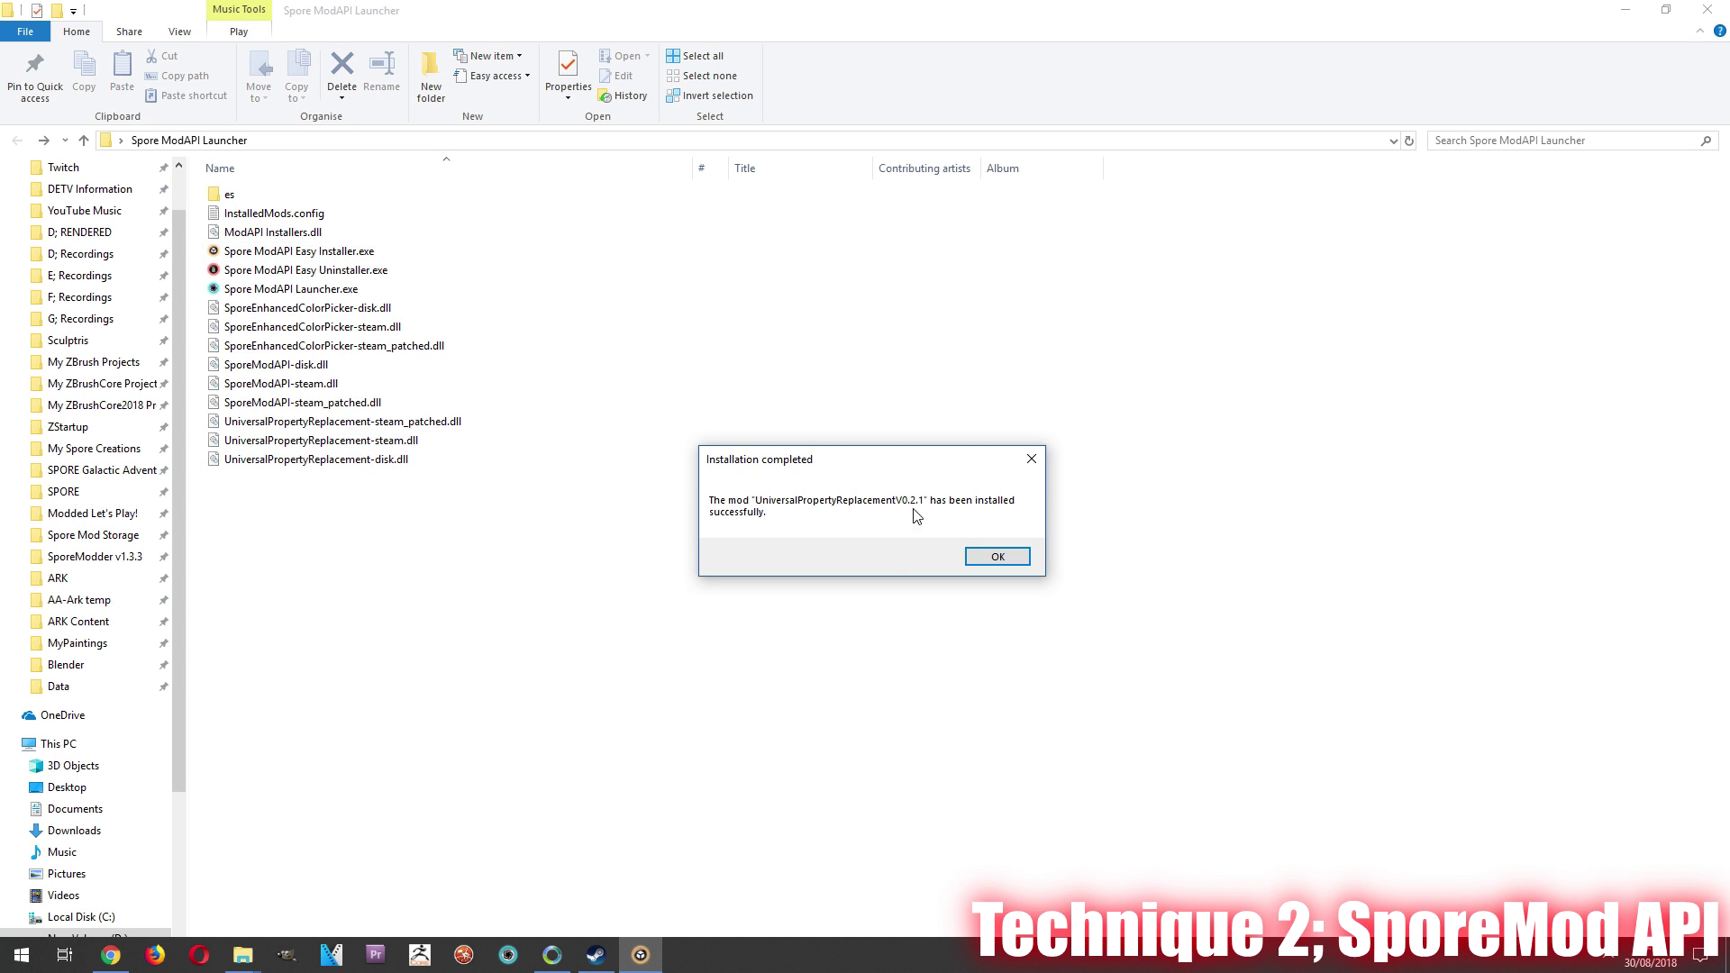
left_click(994, 457)
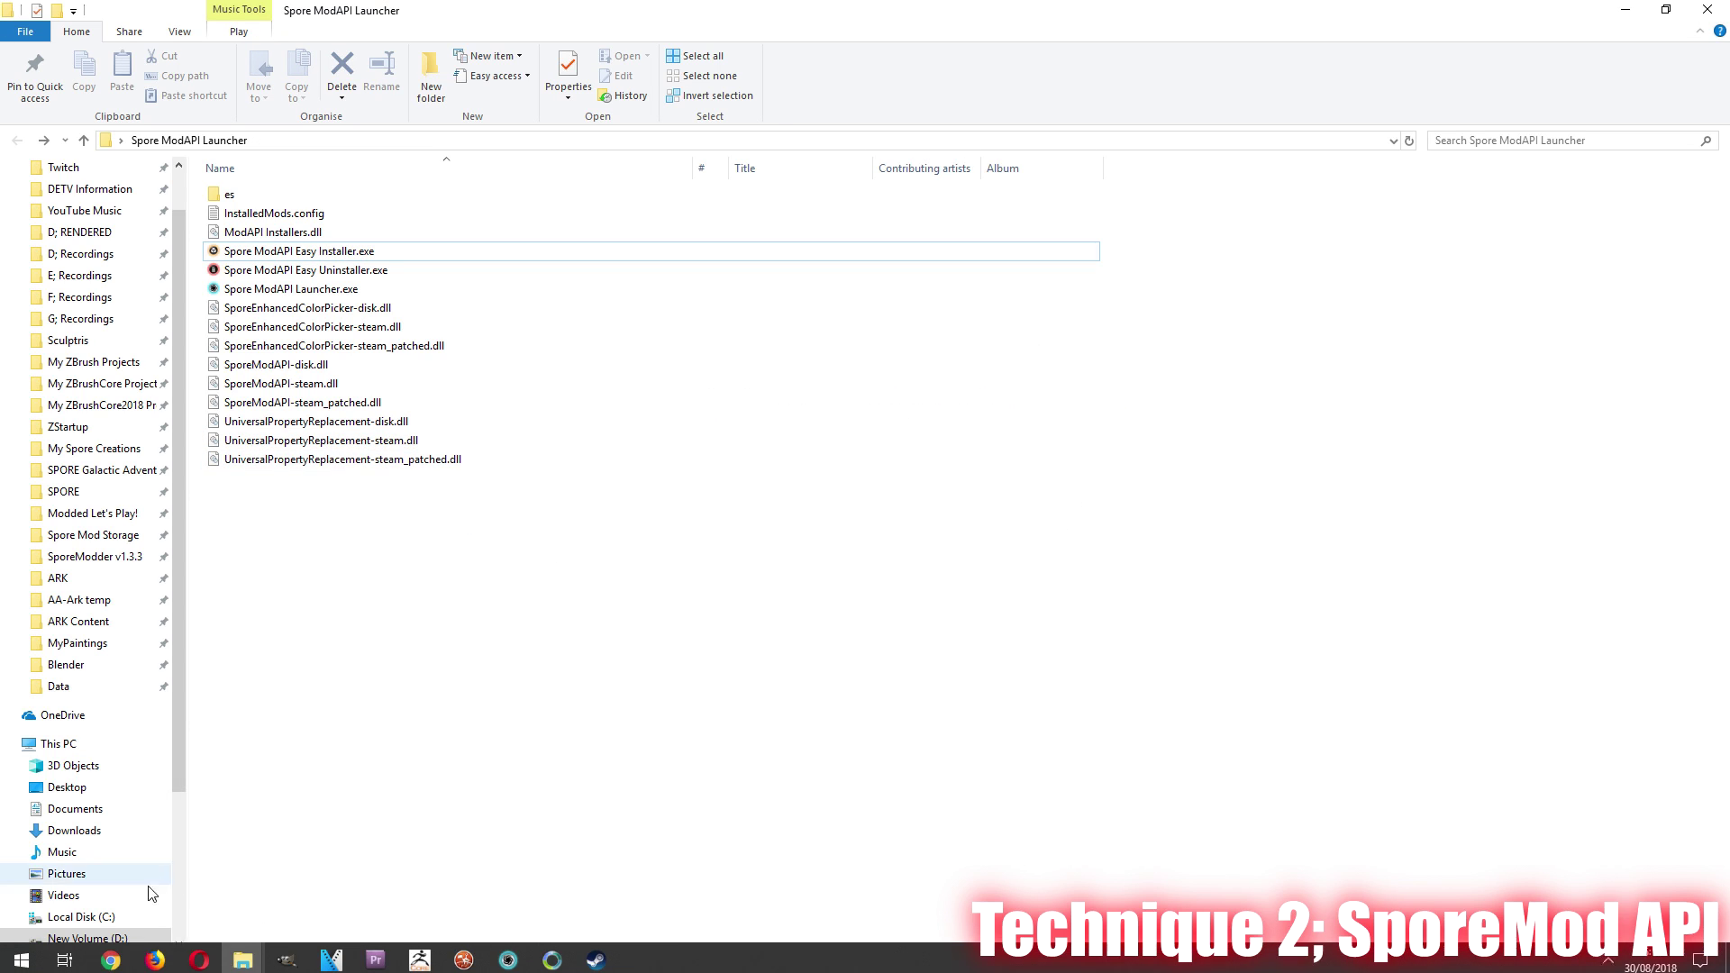
Step: Return to the mods document in Chrome and download InfiniteScaling.package through the DavoOnline link for Infinite Part Scaling
left_click(115, 966)
left_click(112, 14)
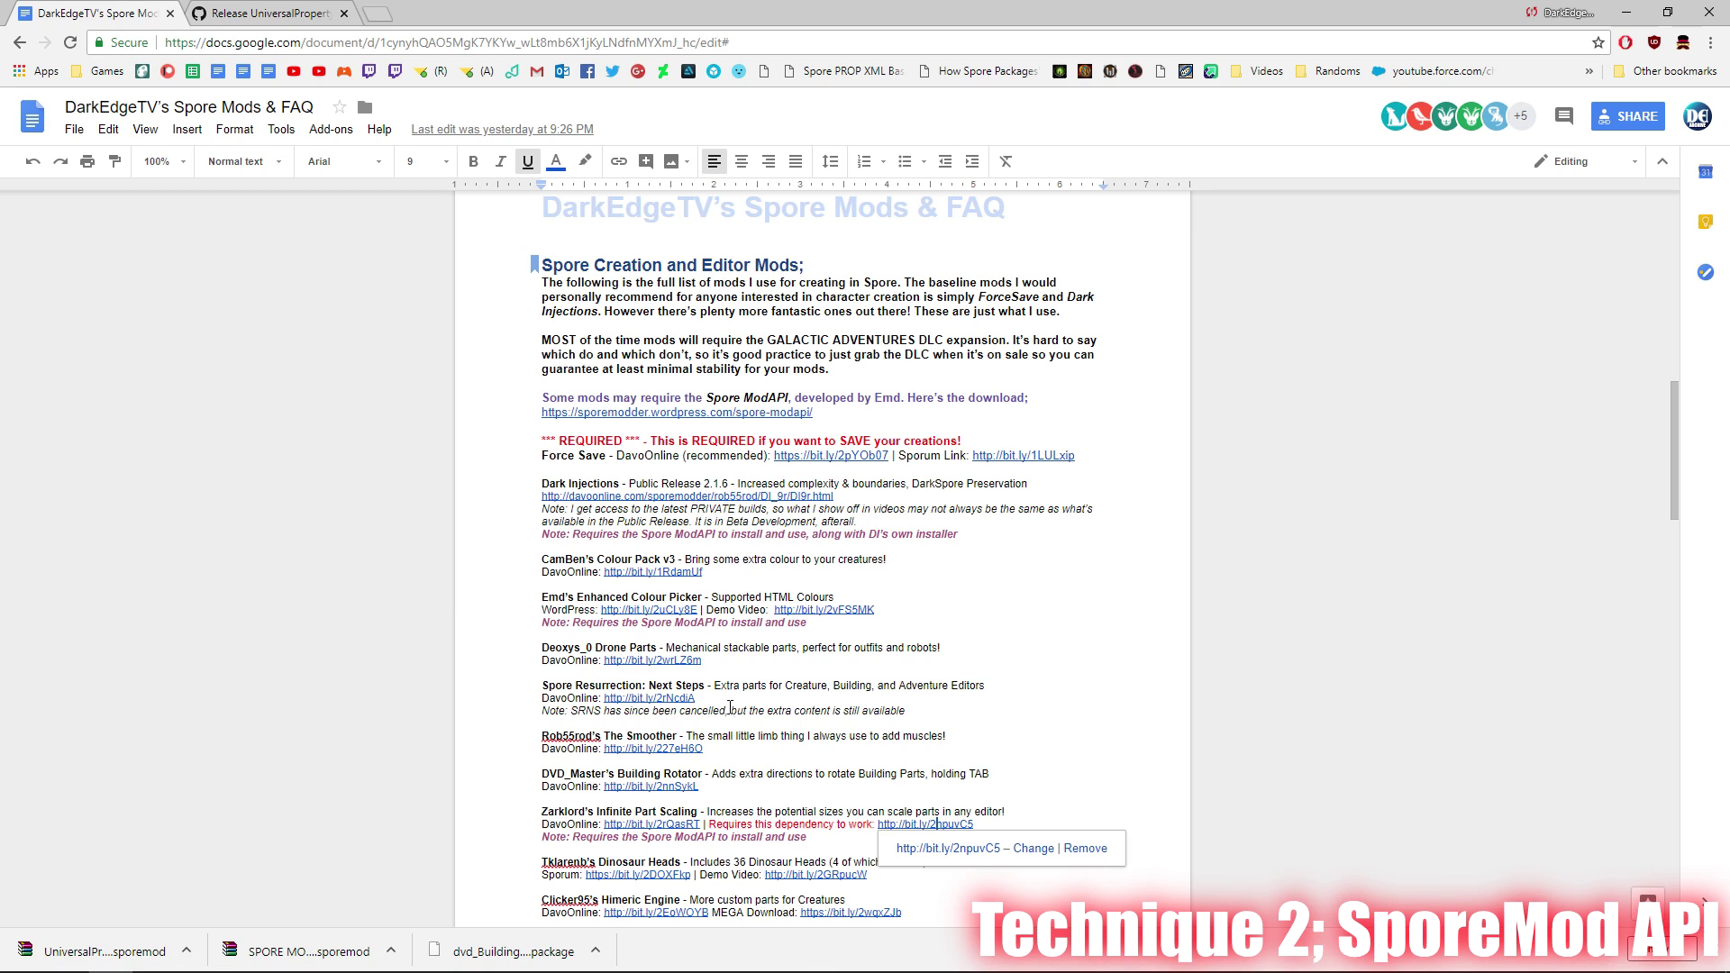
left_click(682, 824)
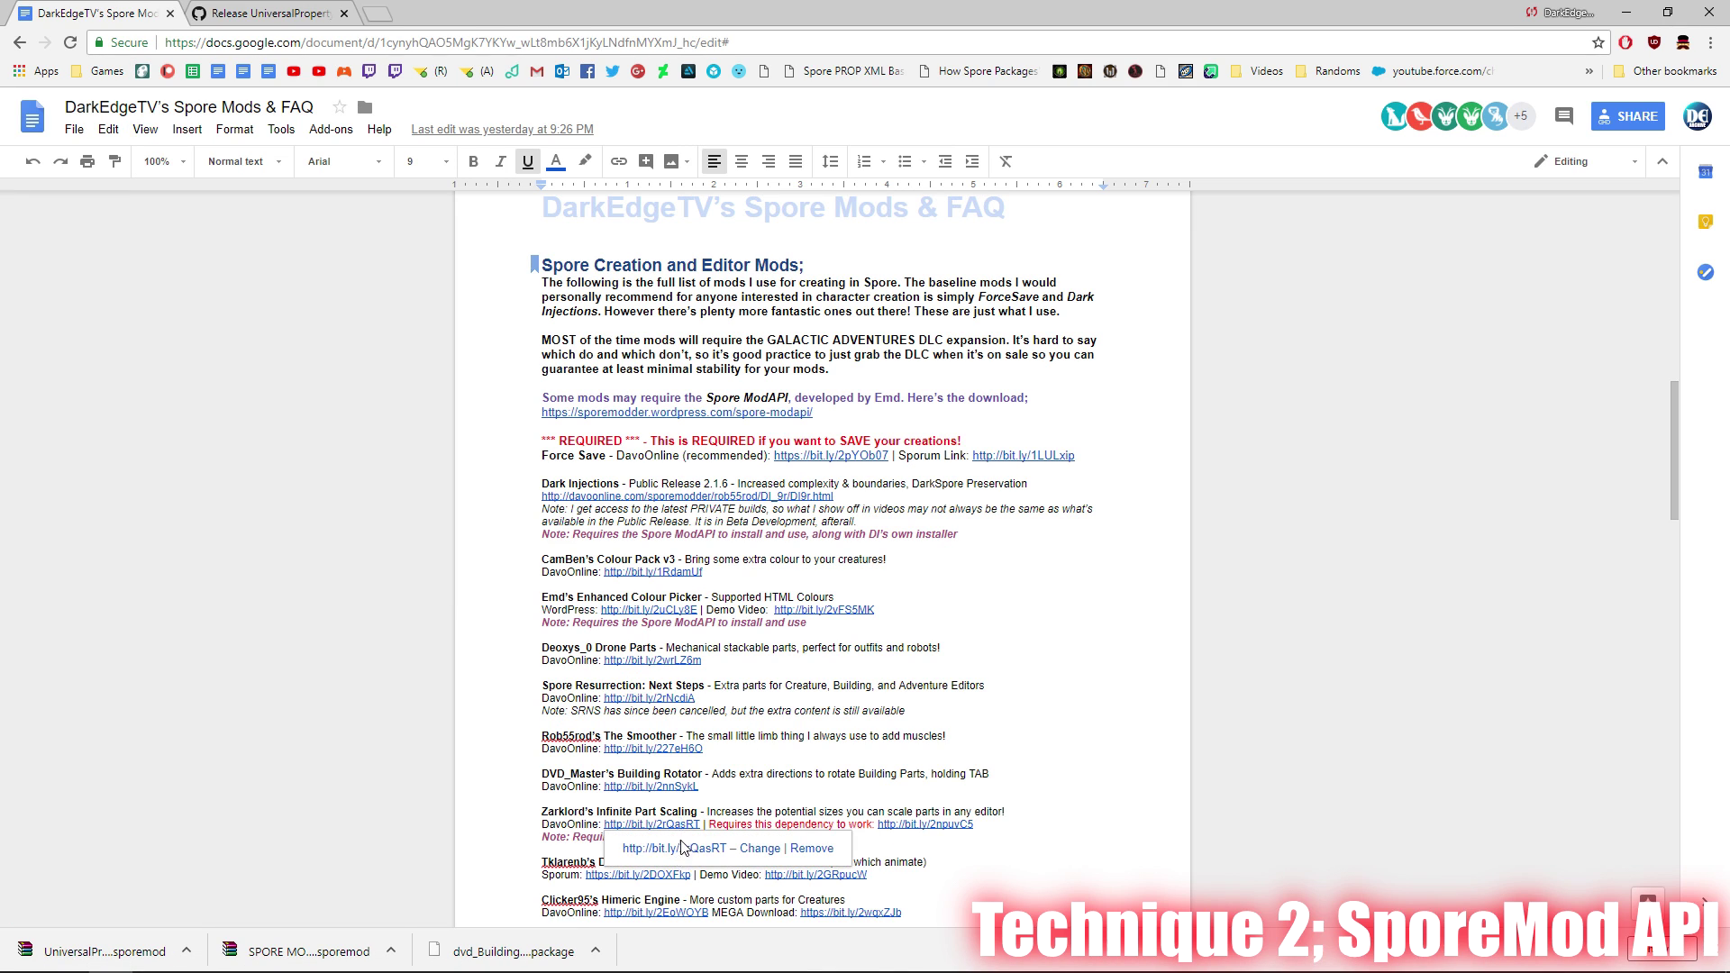
left_click(684, 848)
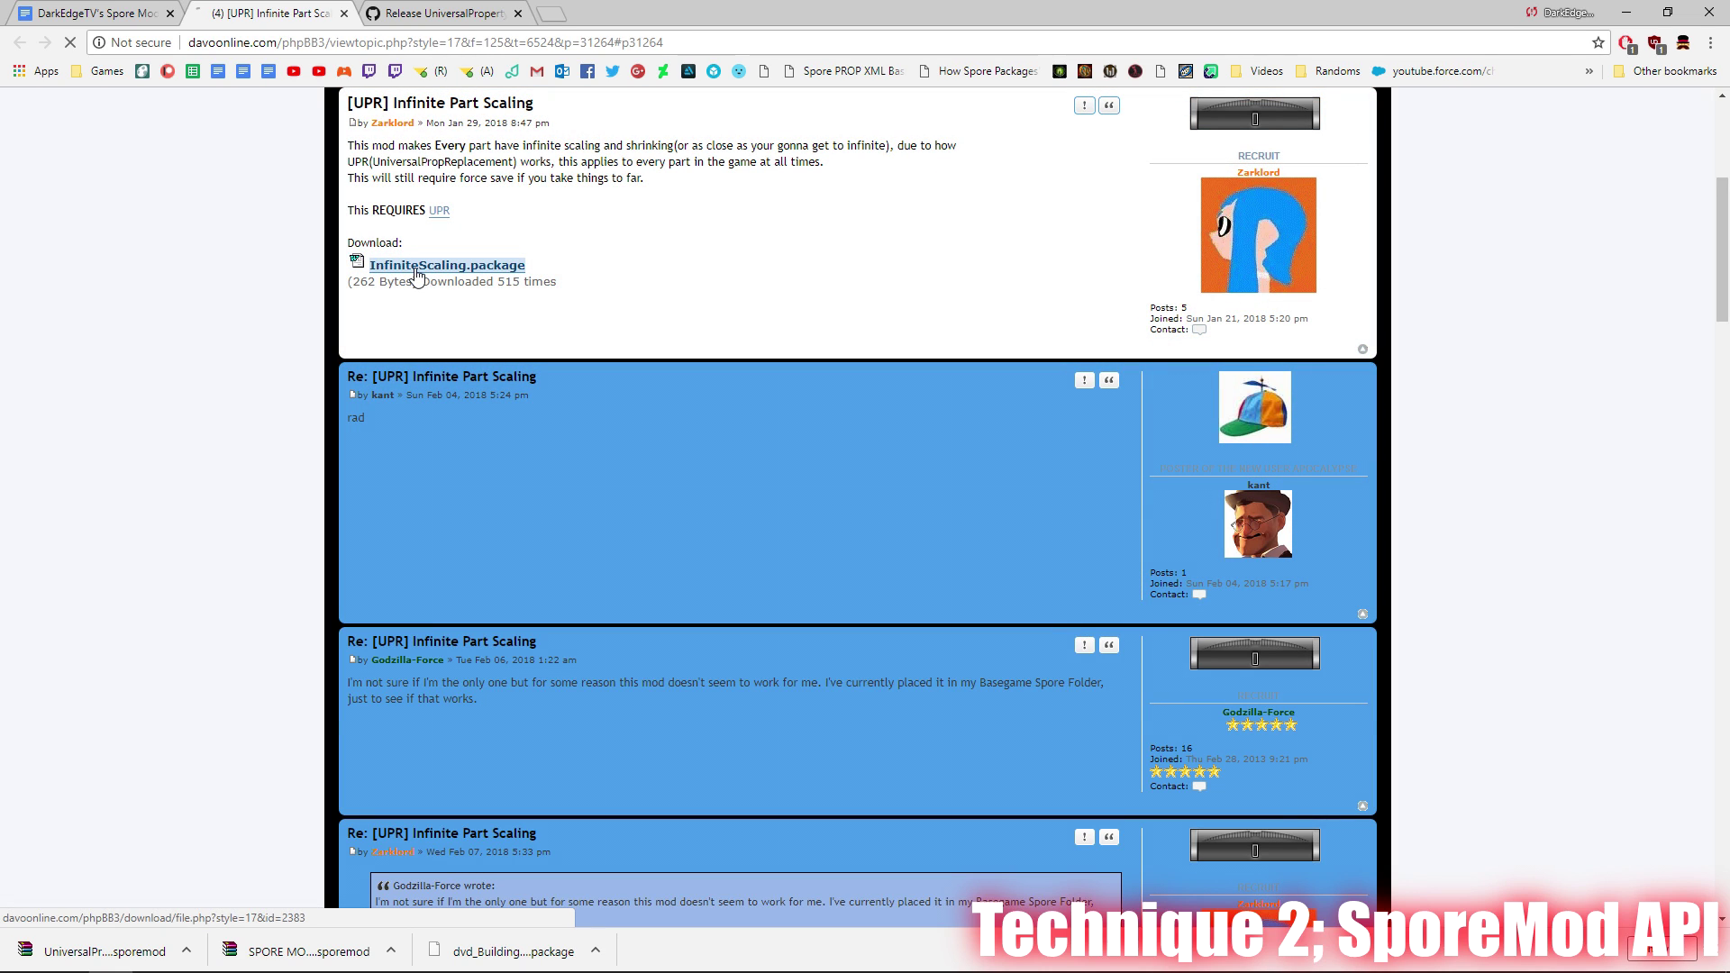
left_click(416, 270)
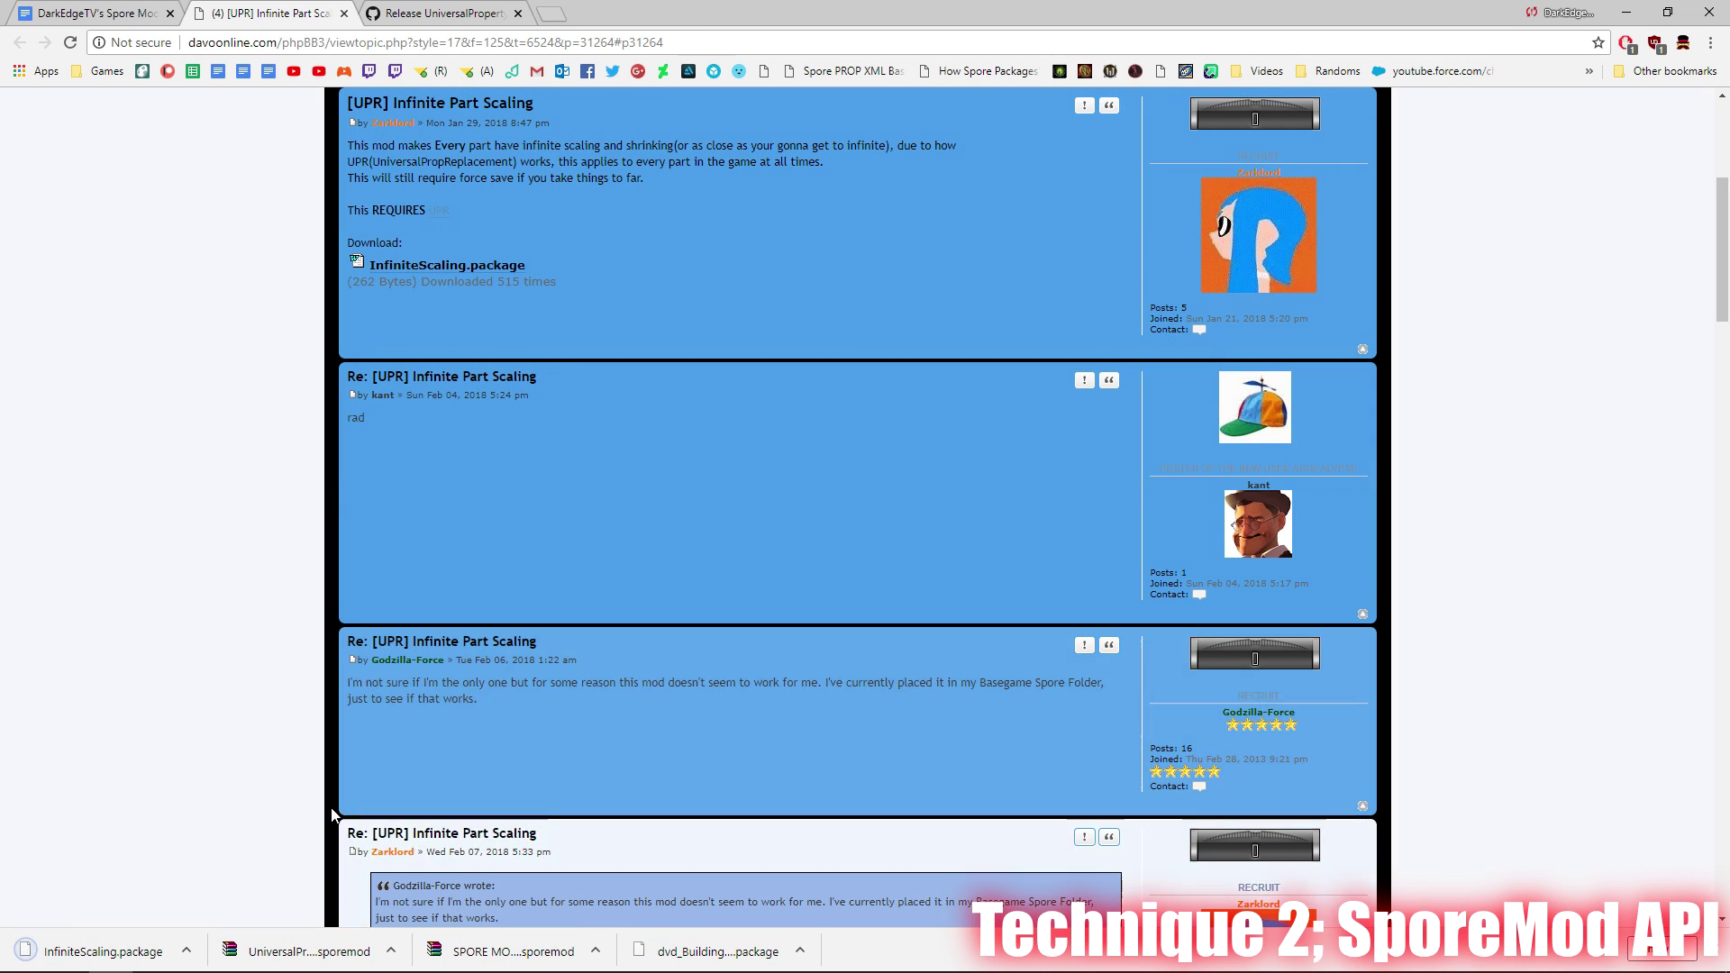
Step: Switch to the Spore ModAPI Launcher folder, run the Easy Installer as administrator and install InfiniteScaling.package from Downloads
mouse_move(242, 954)
left_click(139, 865)
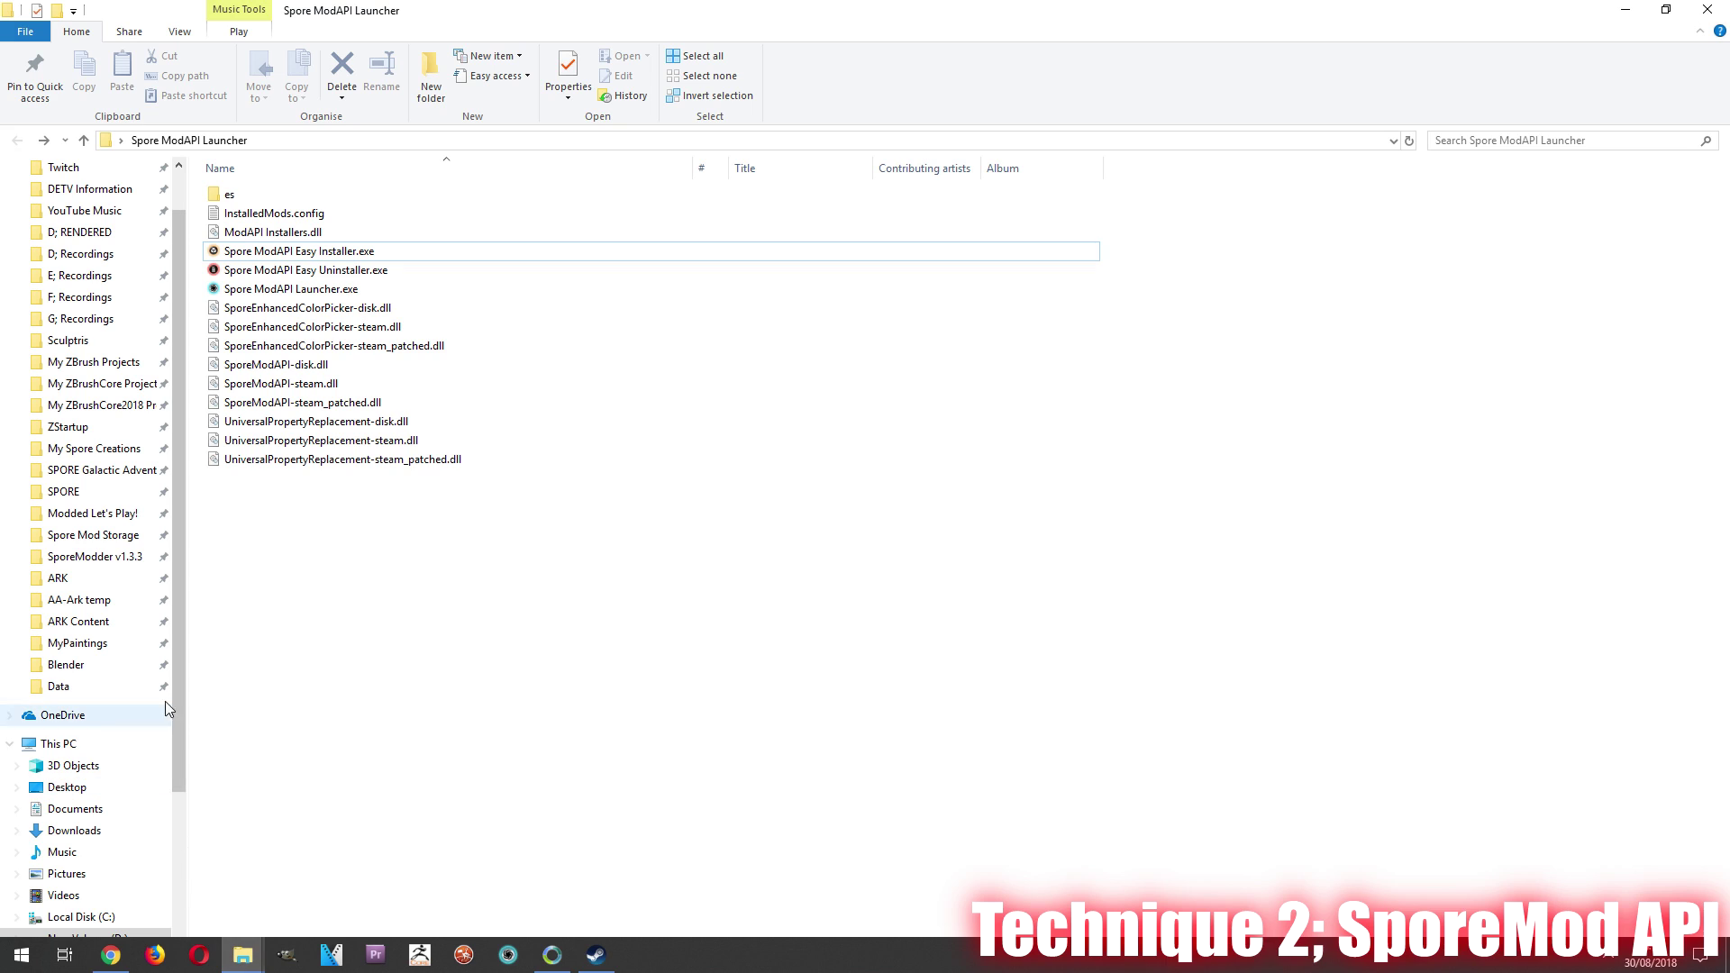
right_click(284, 256)
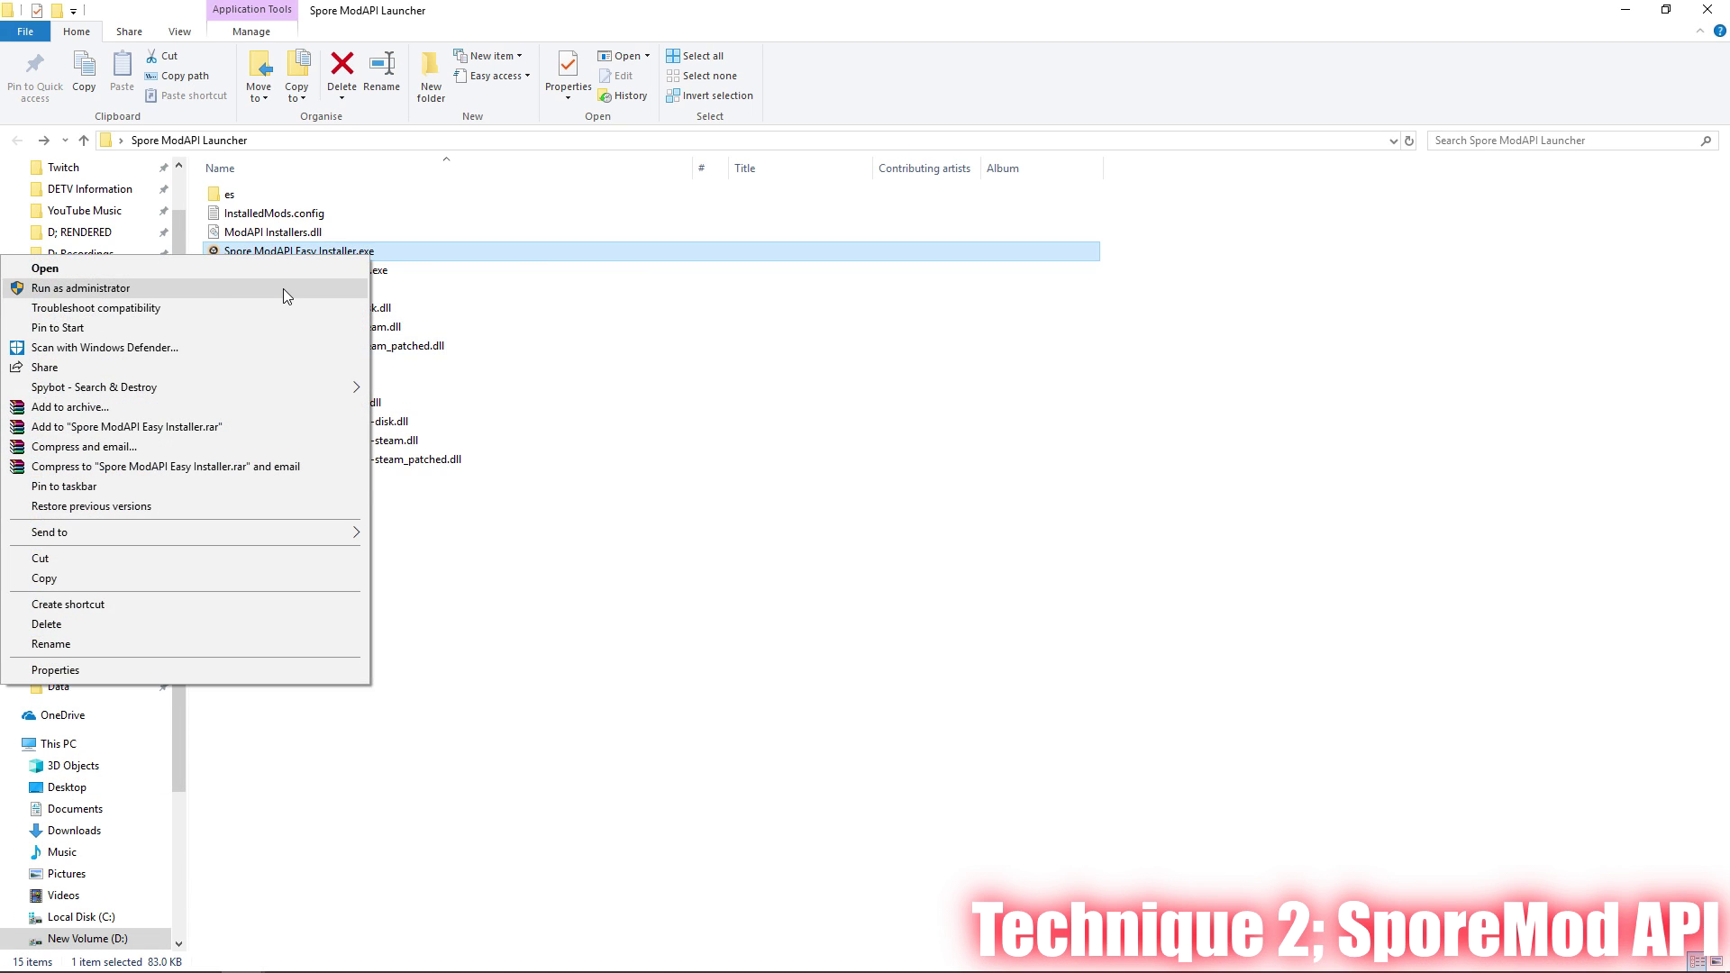
left_click(282, 289)
left_click(731, 600)
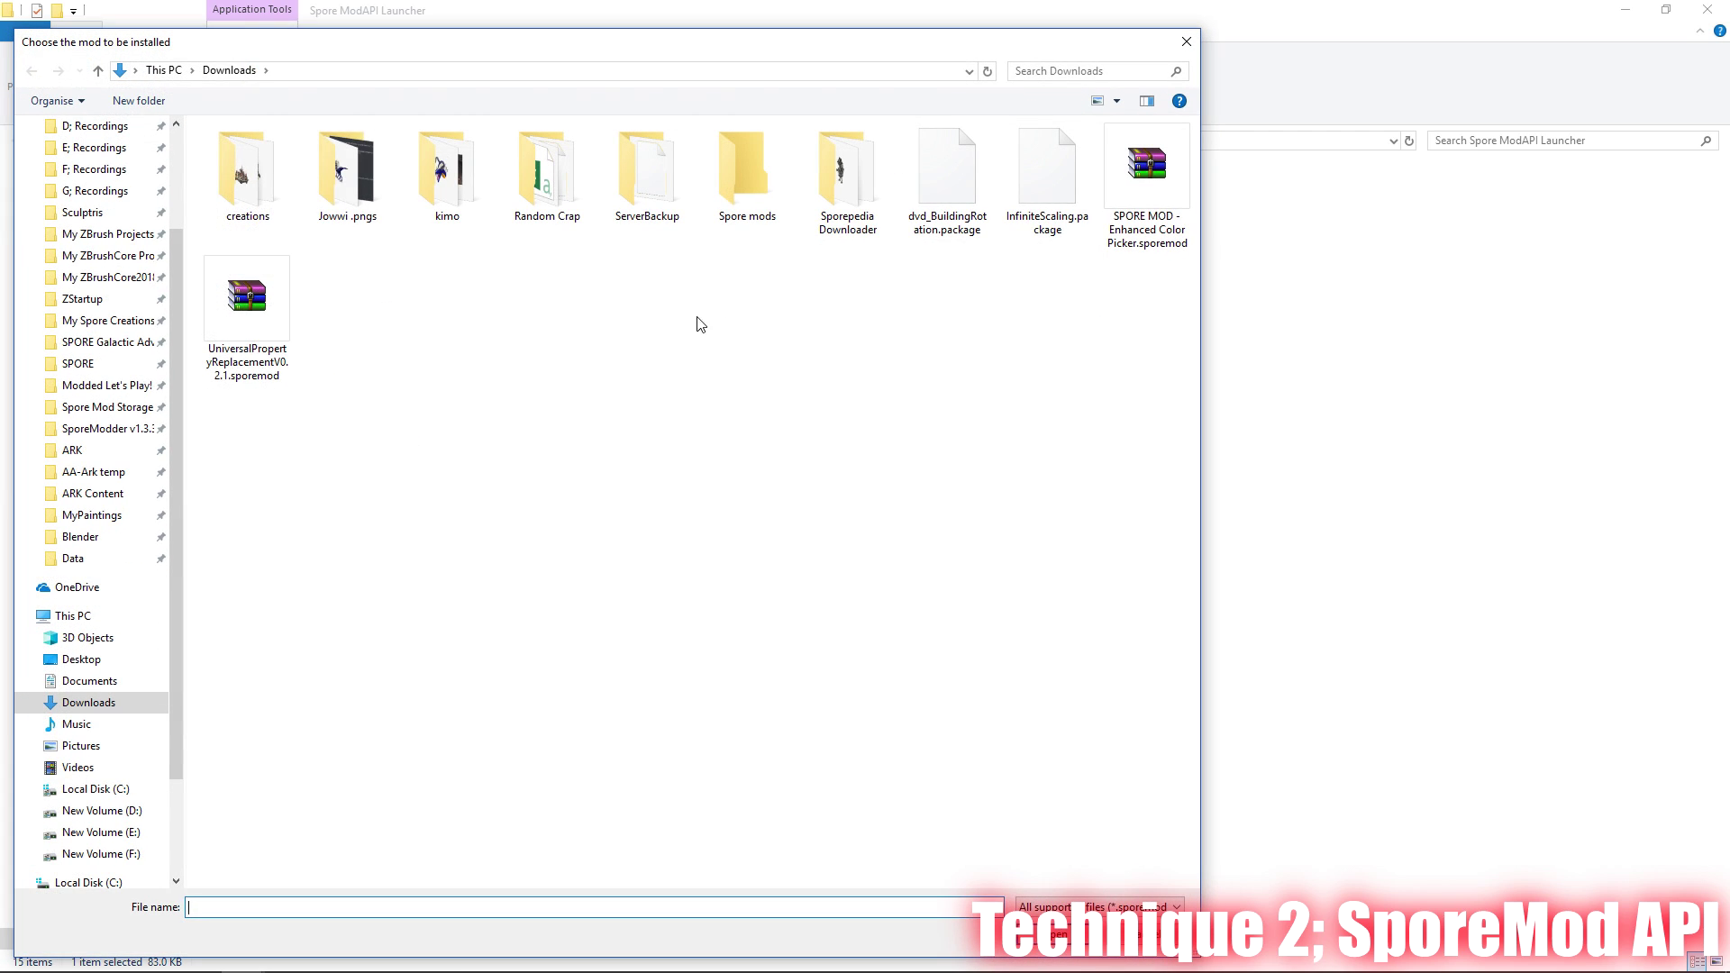
left_click(1058, 160)
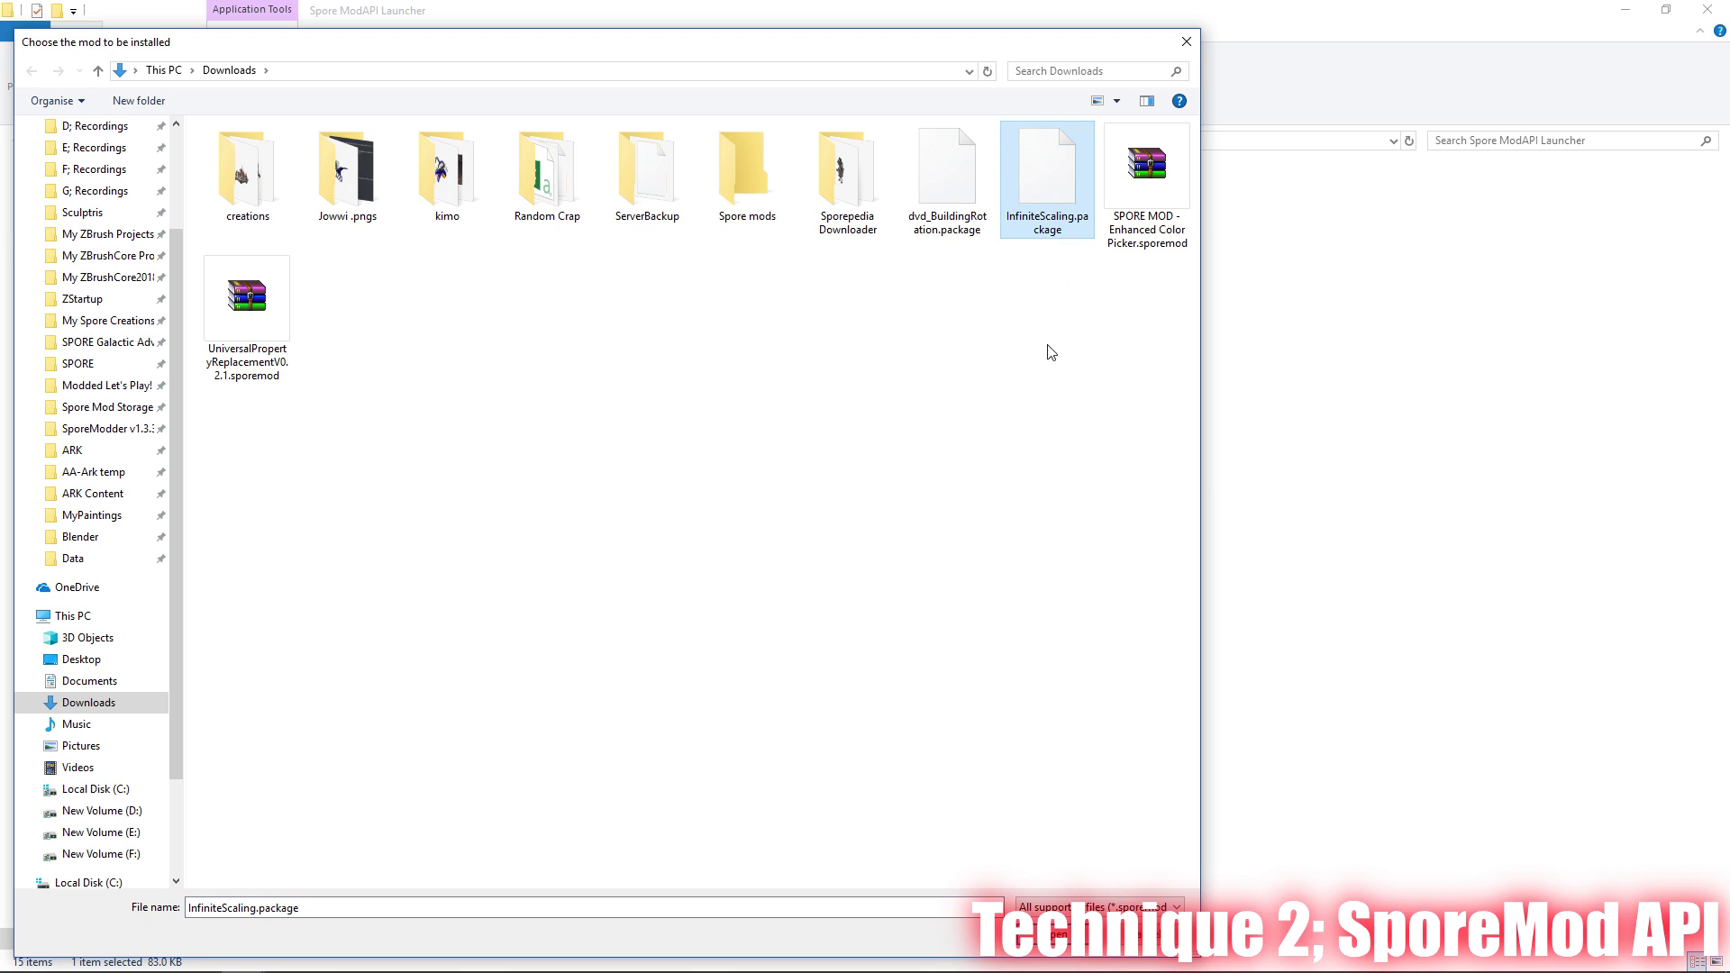
key("Return")
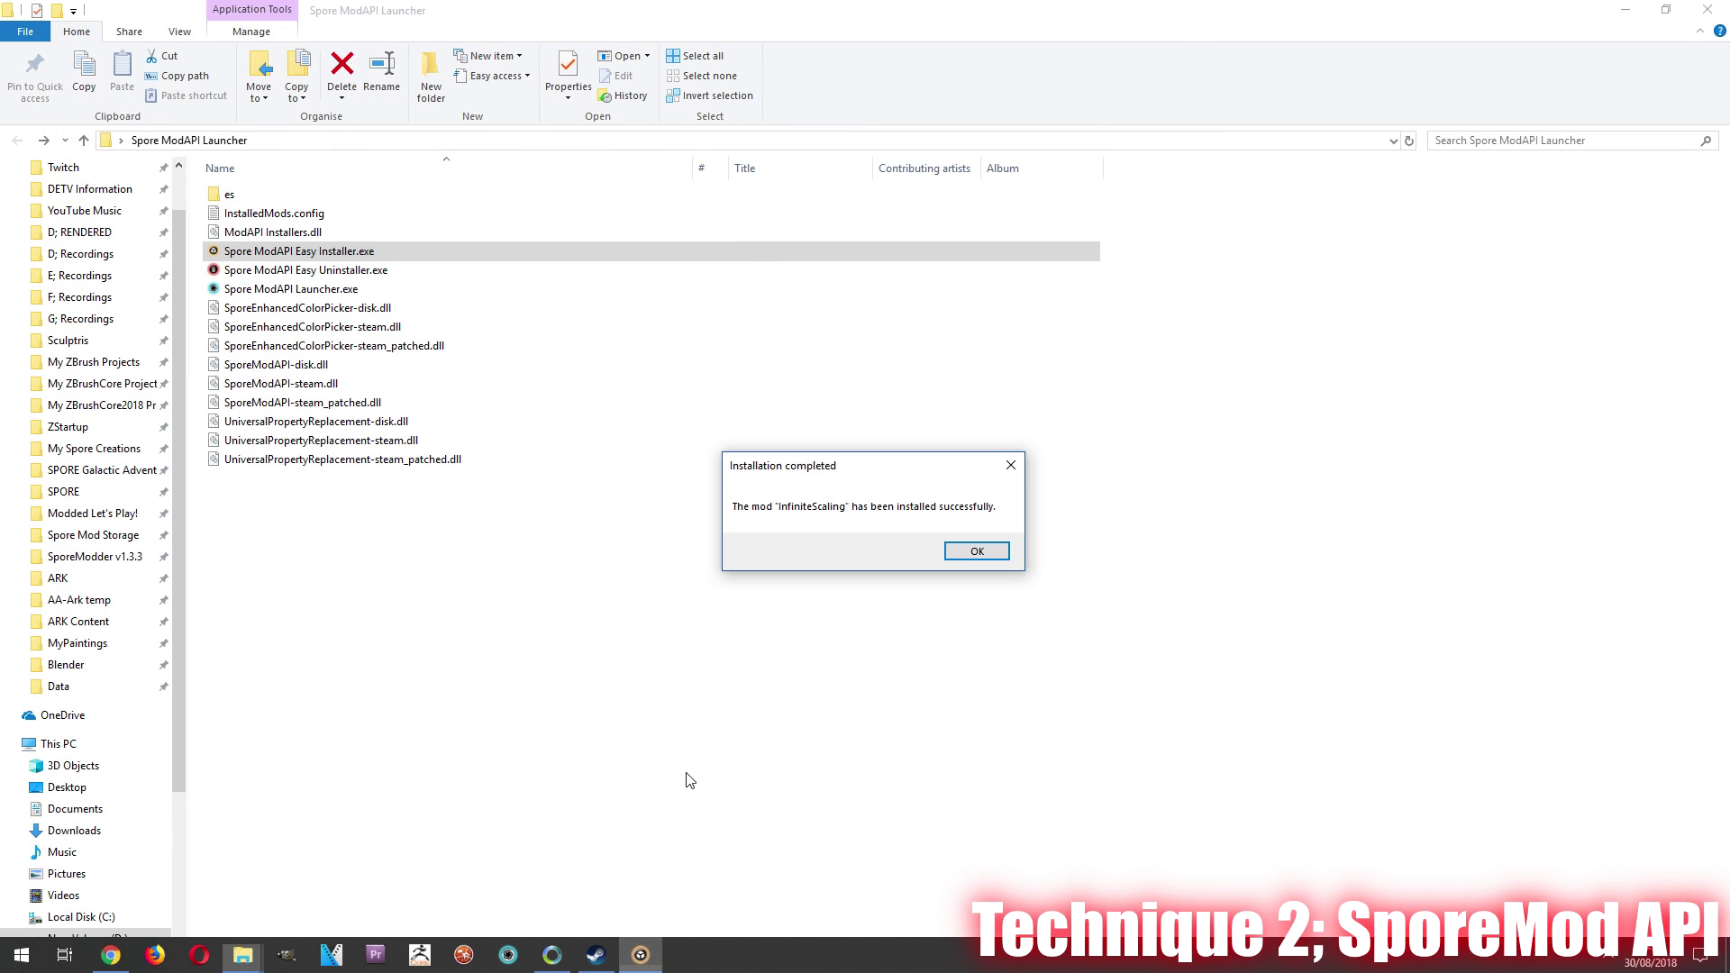
left_click(979, 550)
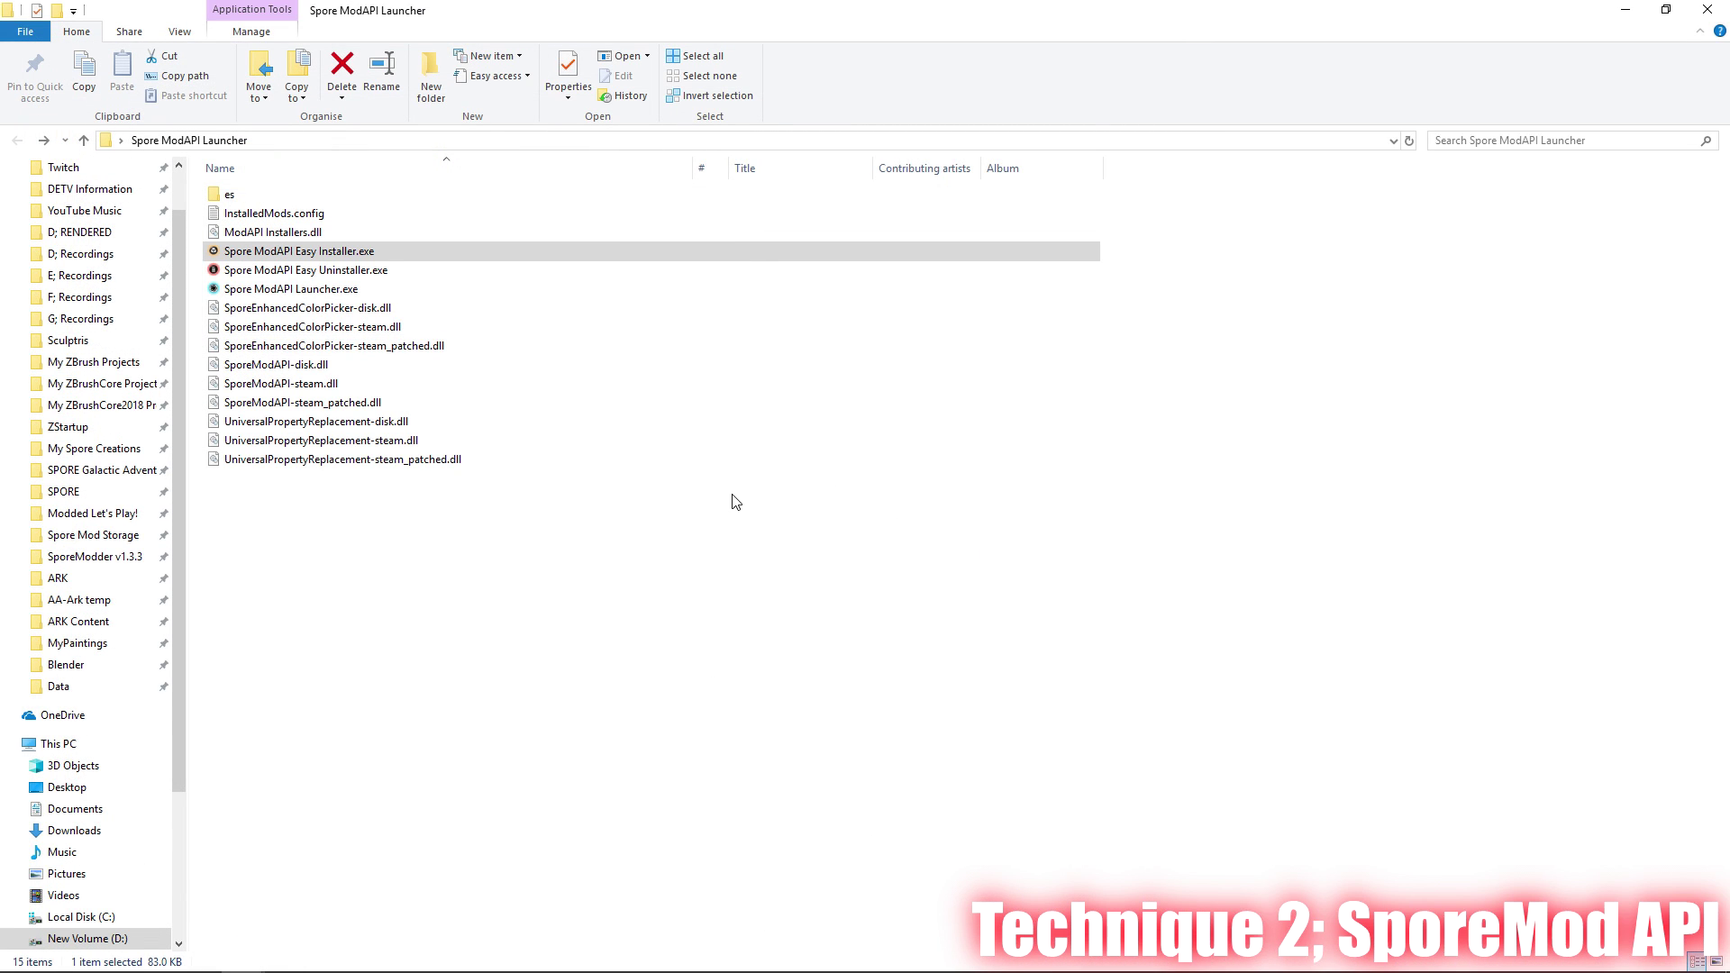
Step: Run Spore ModAPI Launcher.exe as administrator to start Spore with the installed mods
left_click(316, 293)
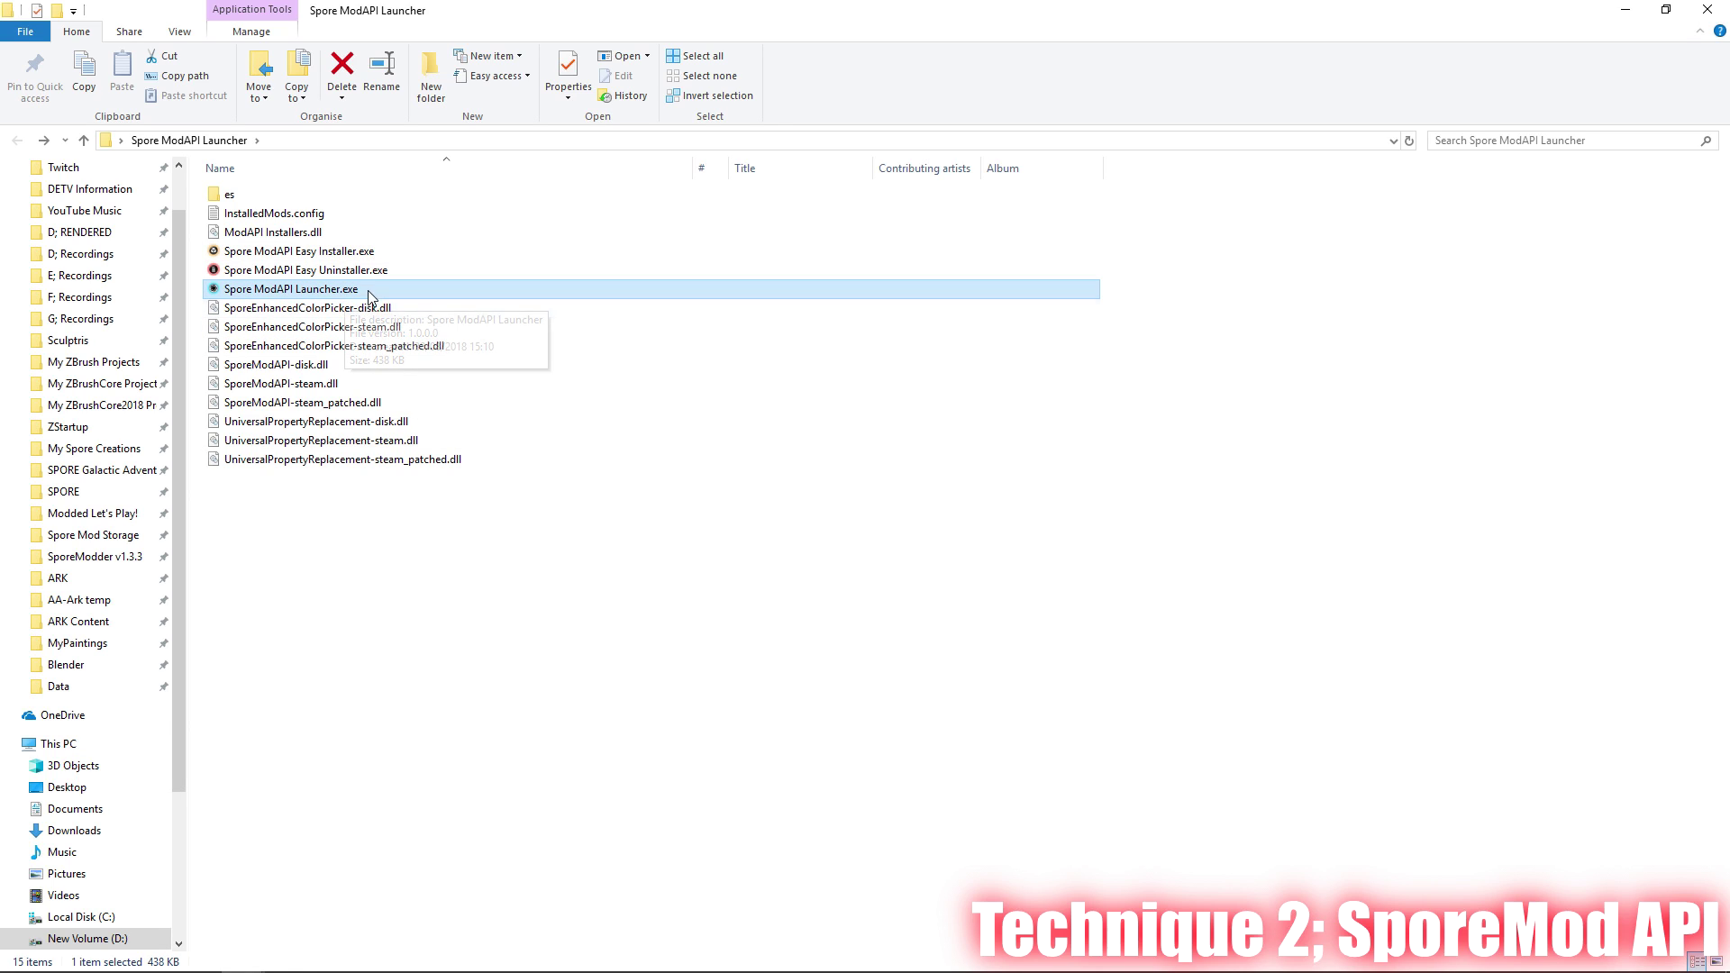
right_click(341, 296)
left_click(311, 319)
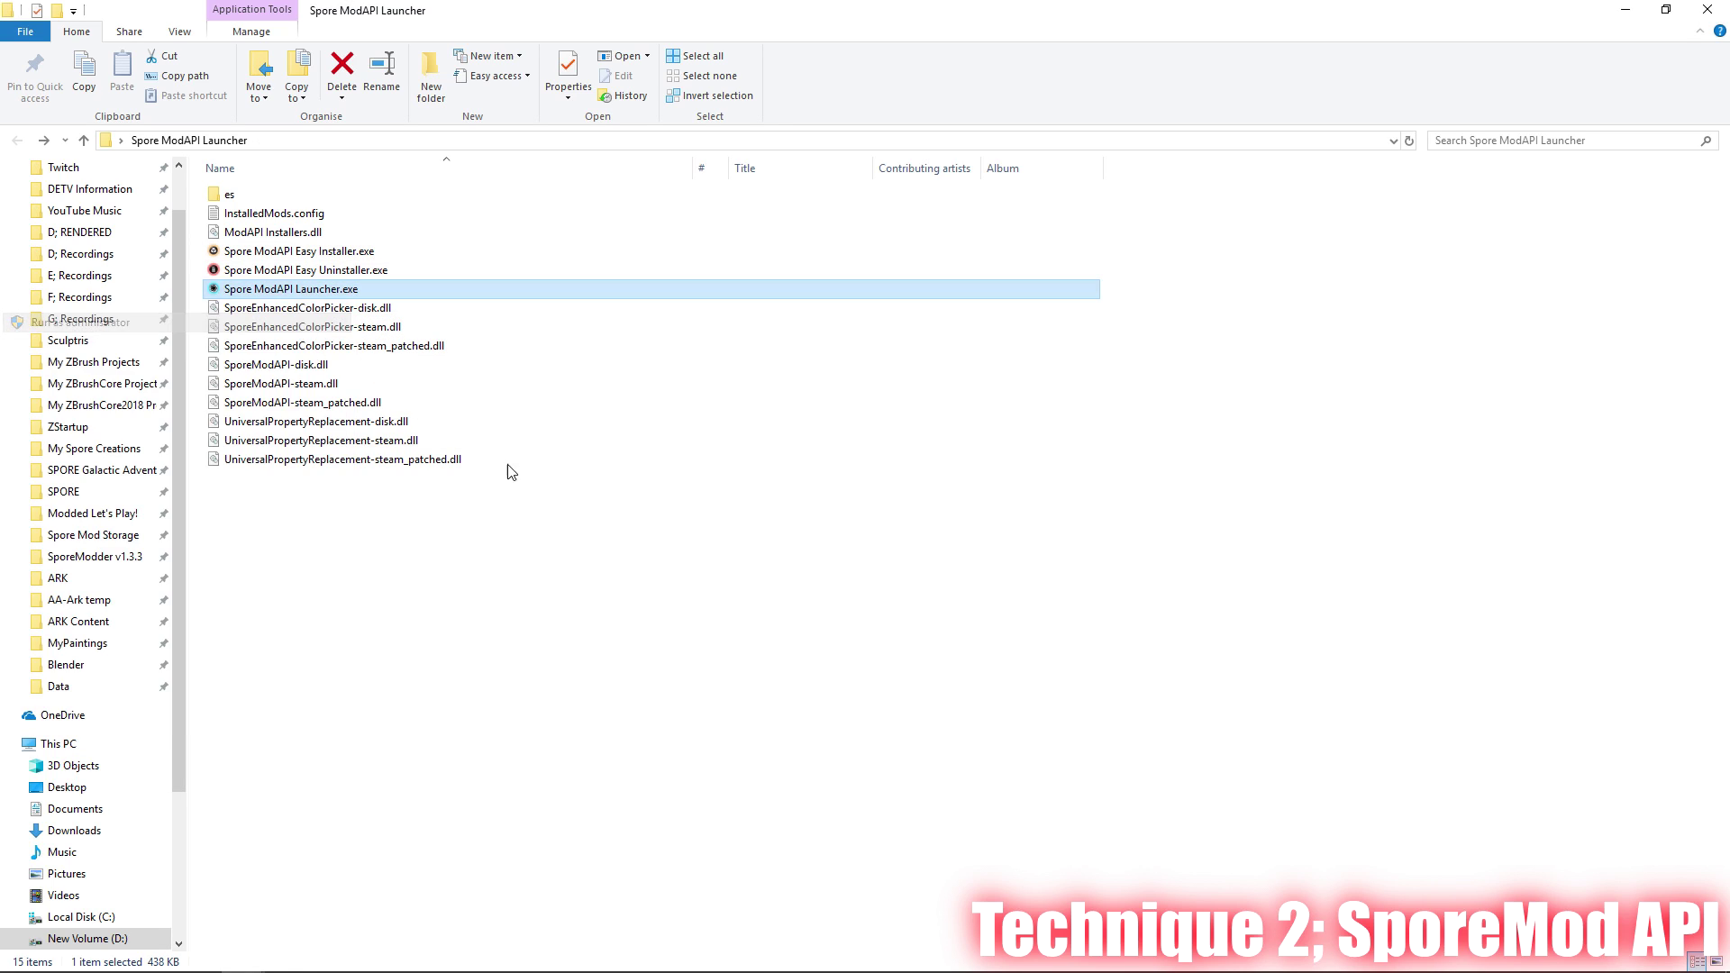
left_click(788, 608)
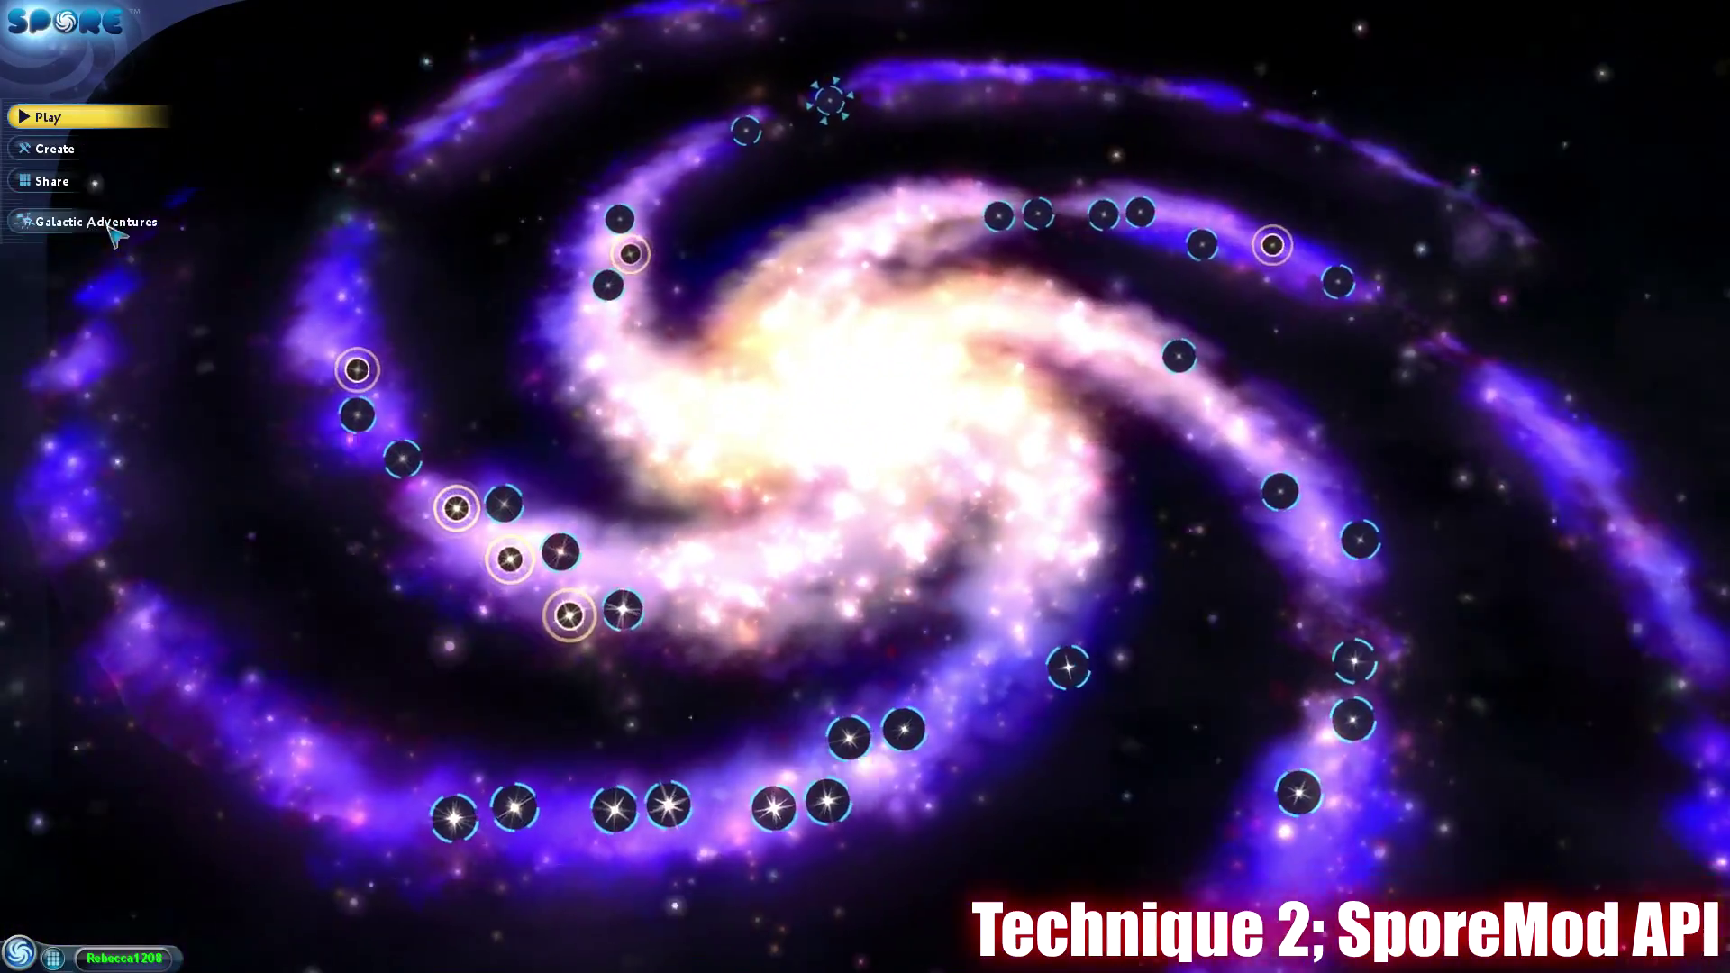
Step: Open the creature creator, place a round part on the body and test scaling it far up and back down
left_click(112, 227)
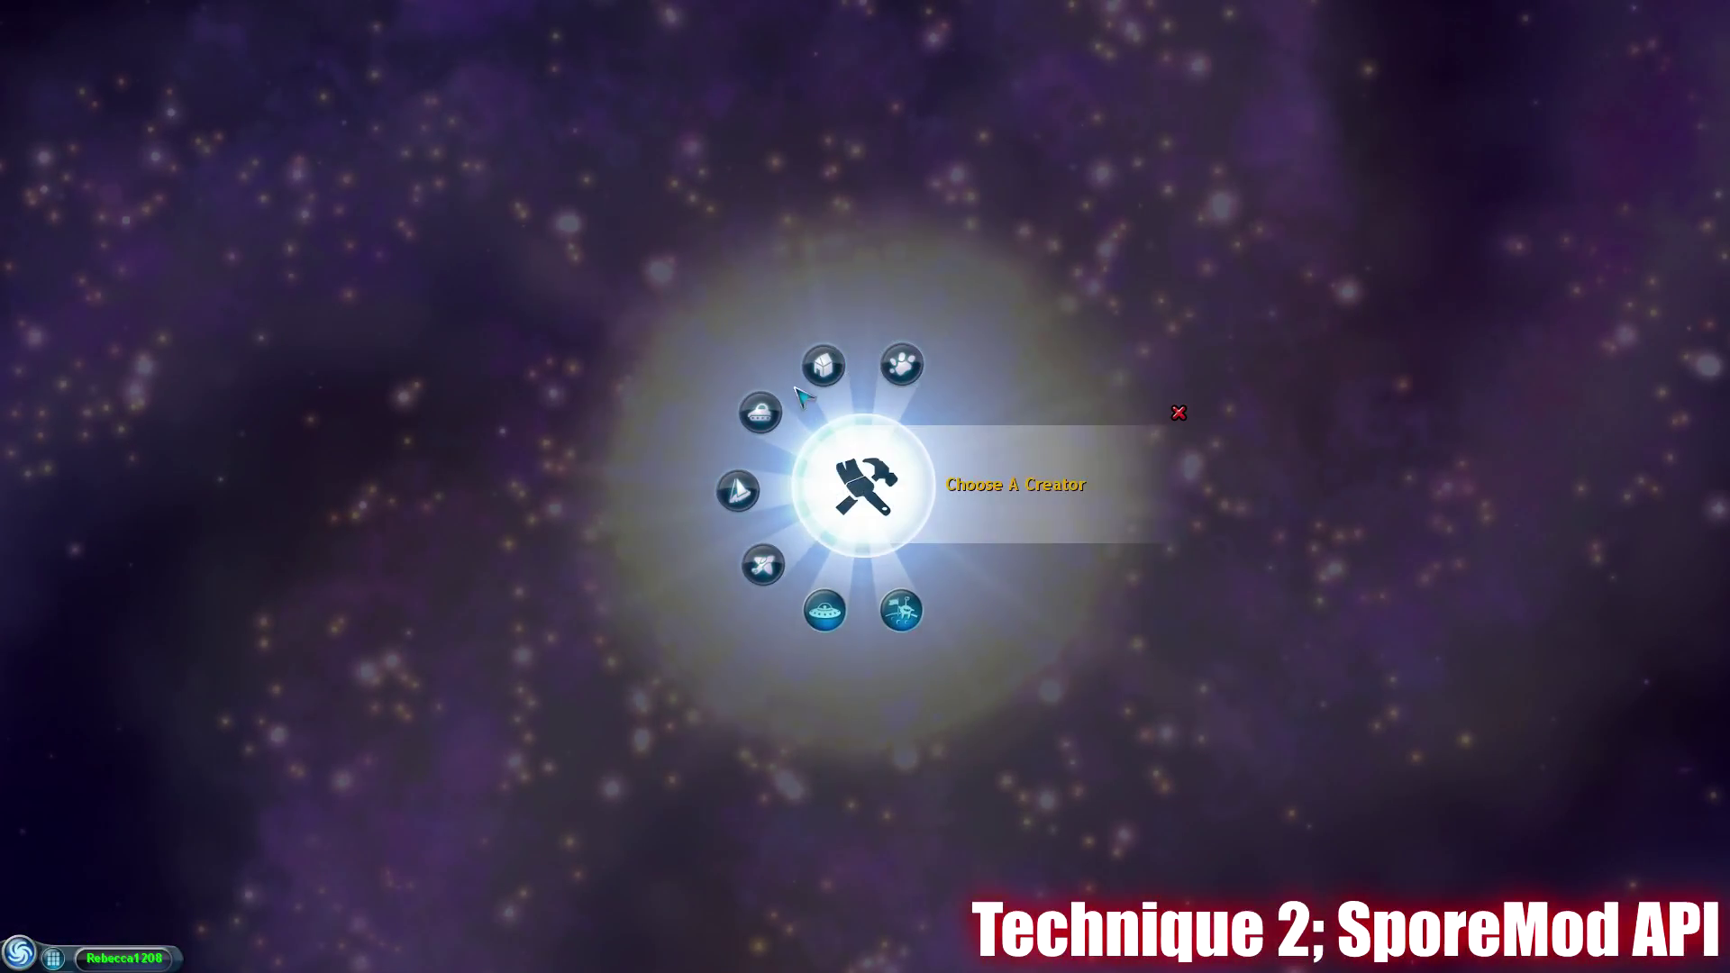
left_click(939, 364)
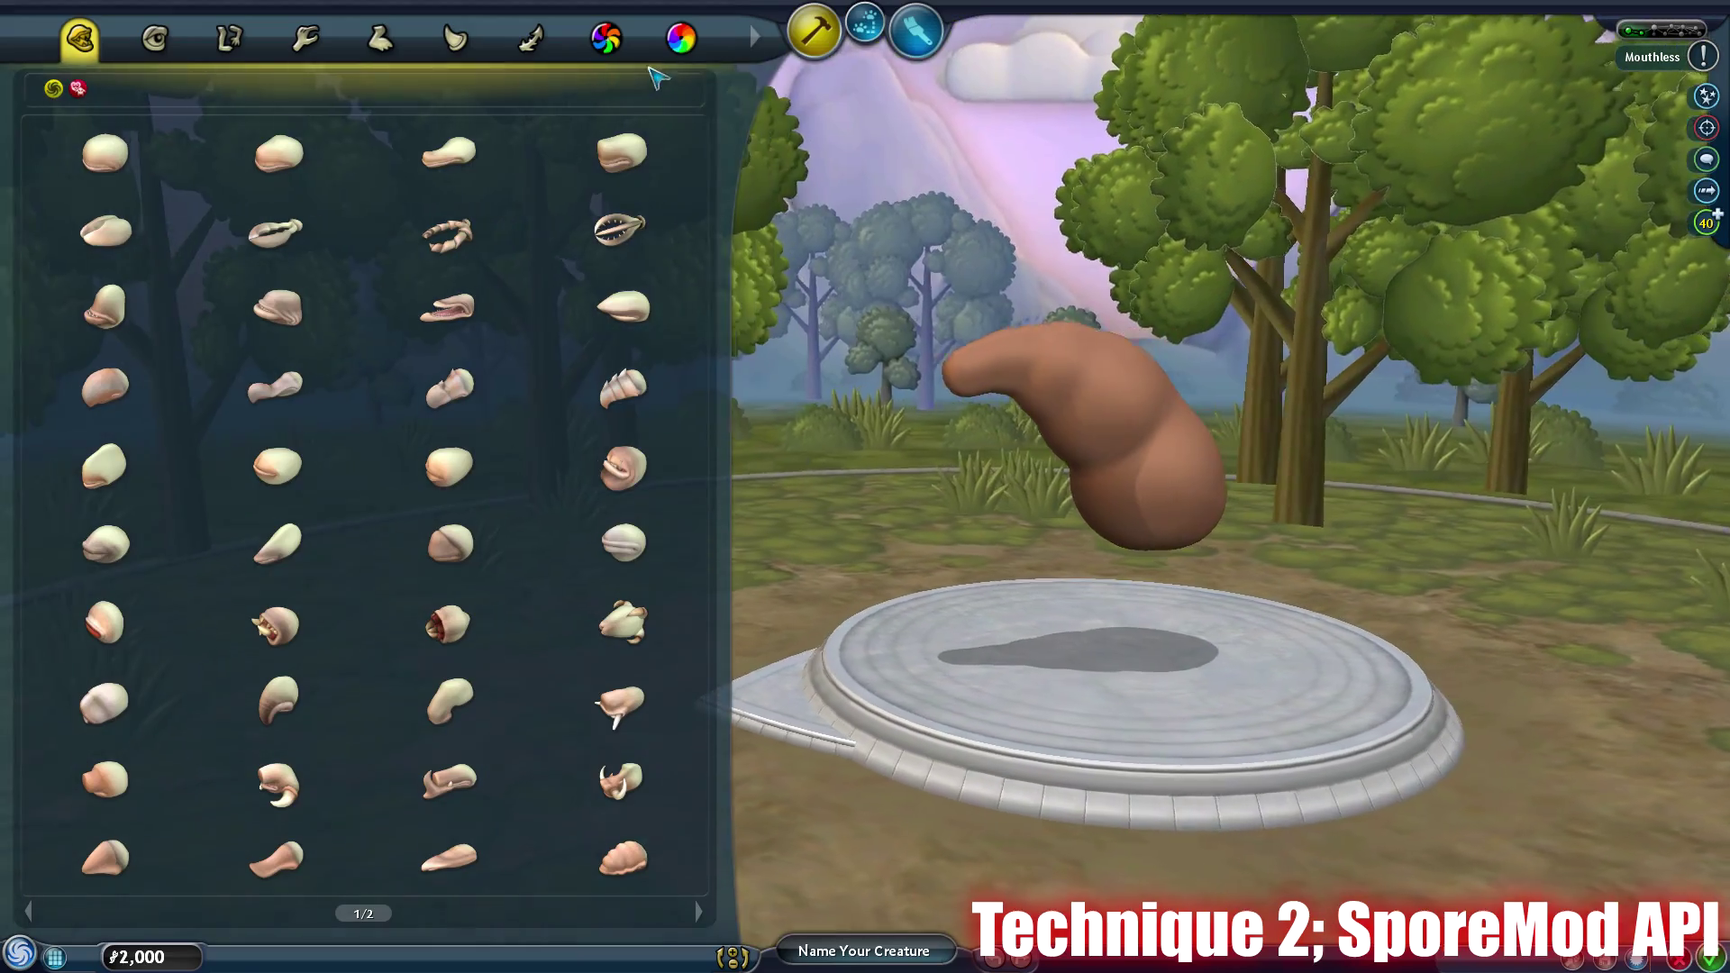
left_click(680, 38)
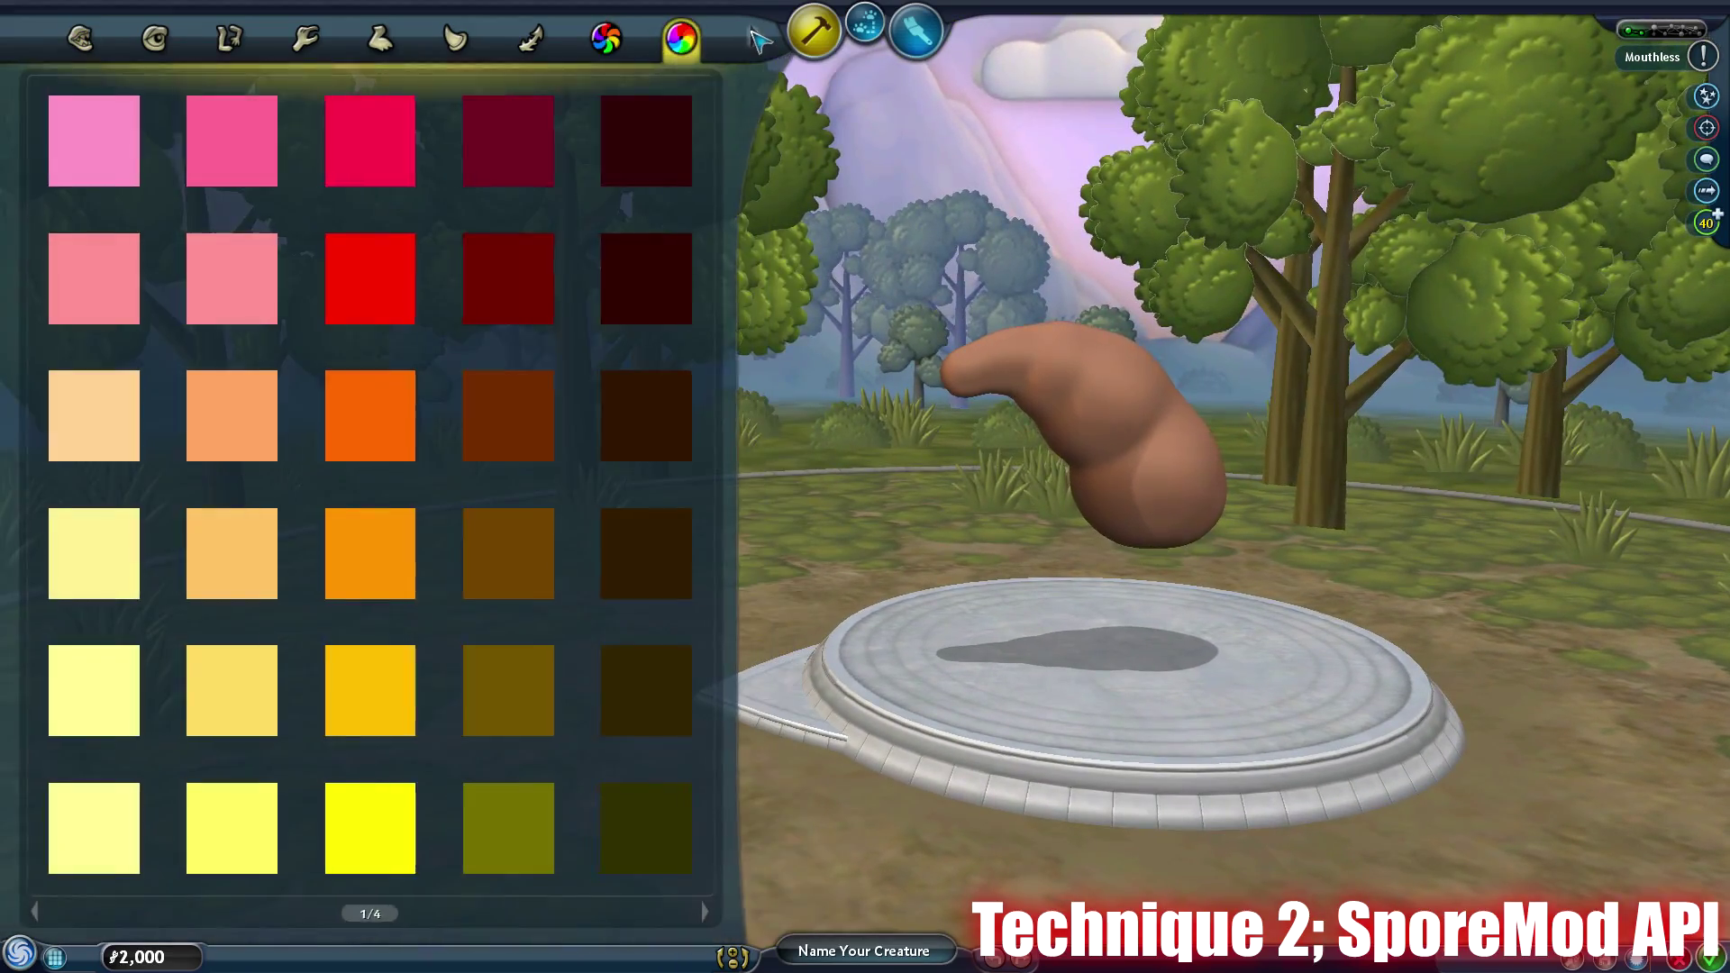
left_click(756, 38)
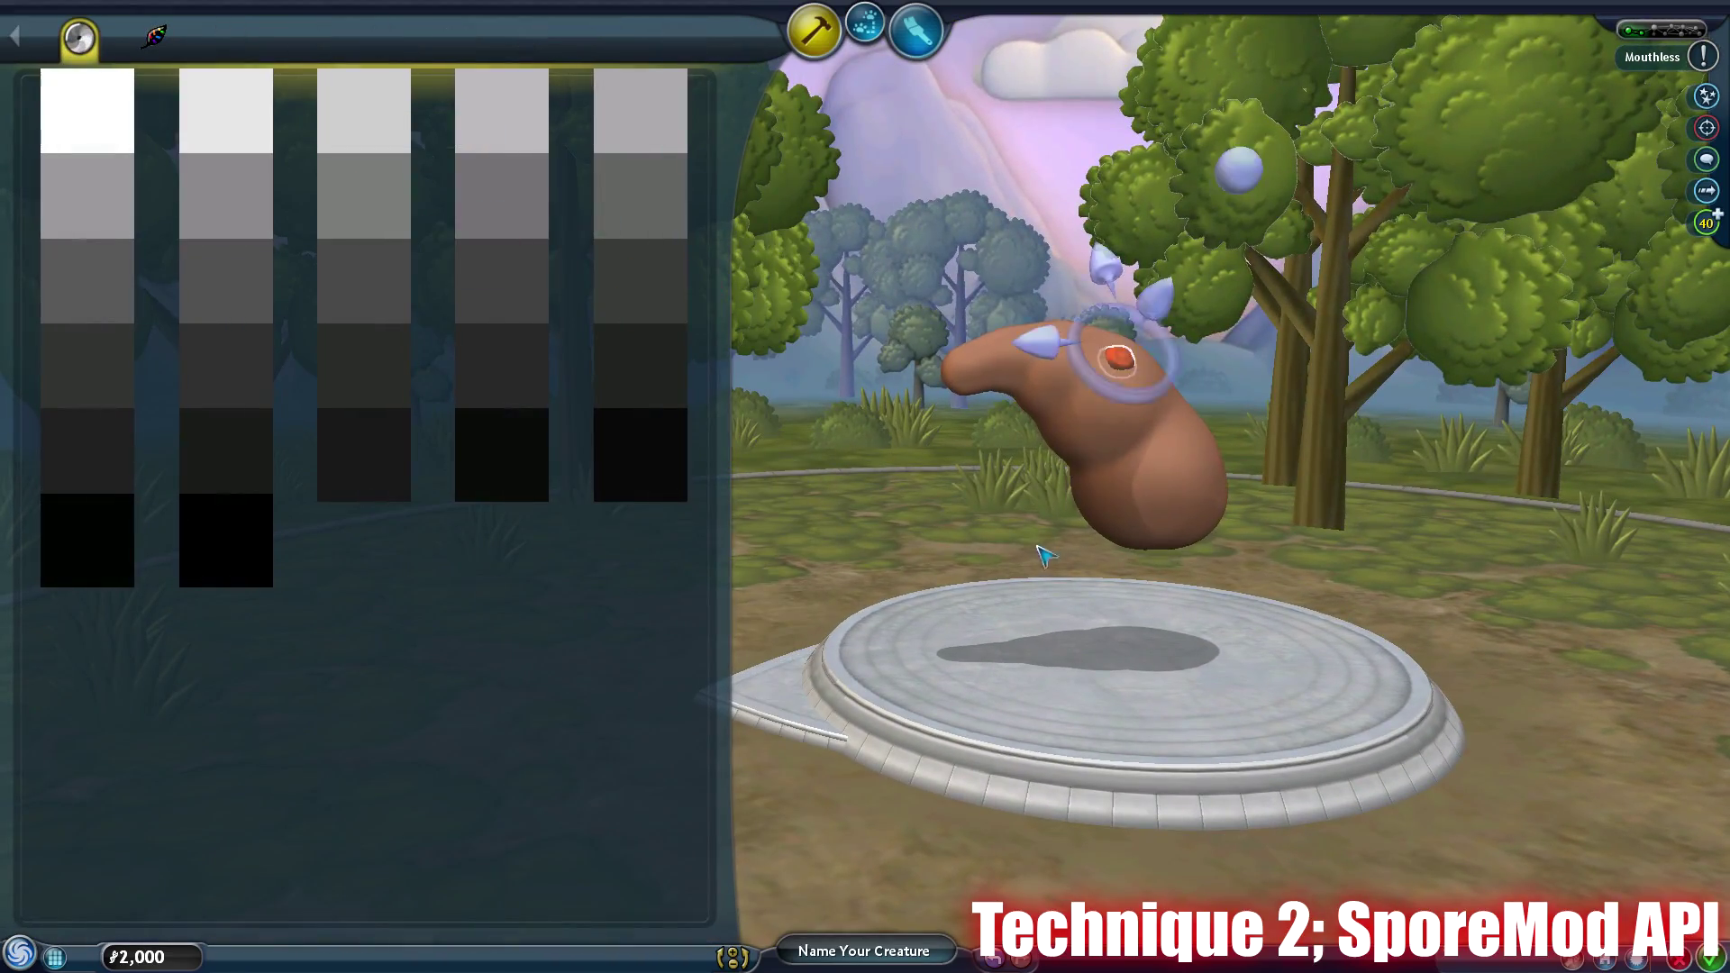
scroll(1117, 358, "up", 10)
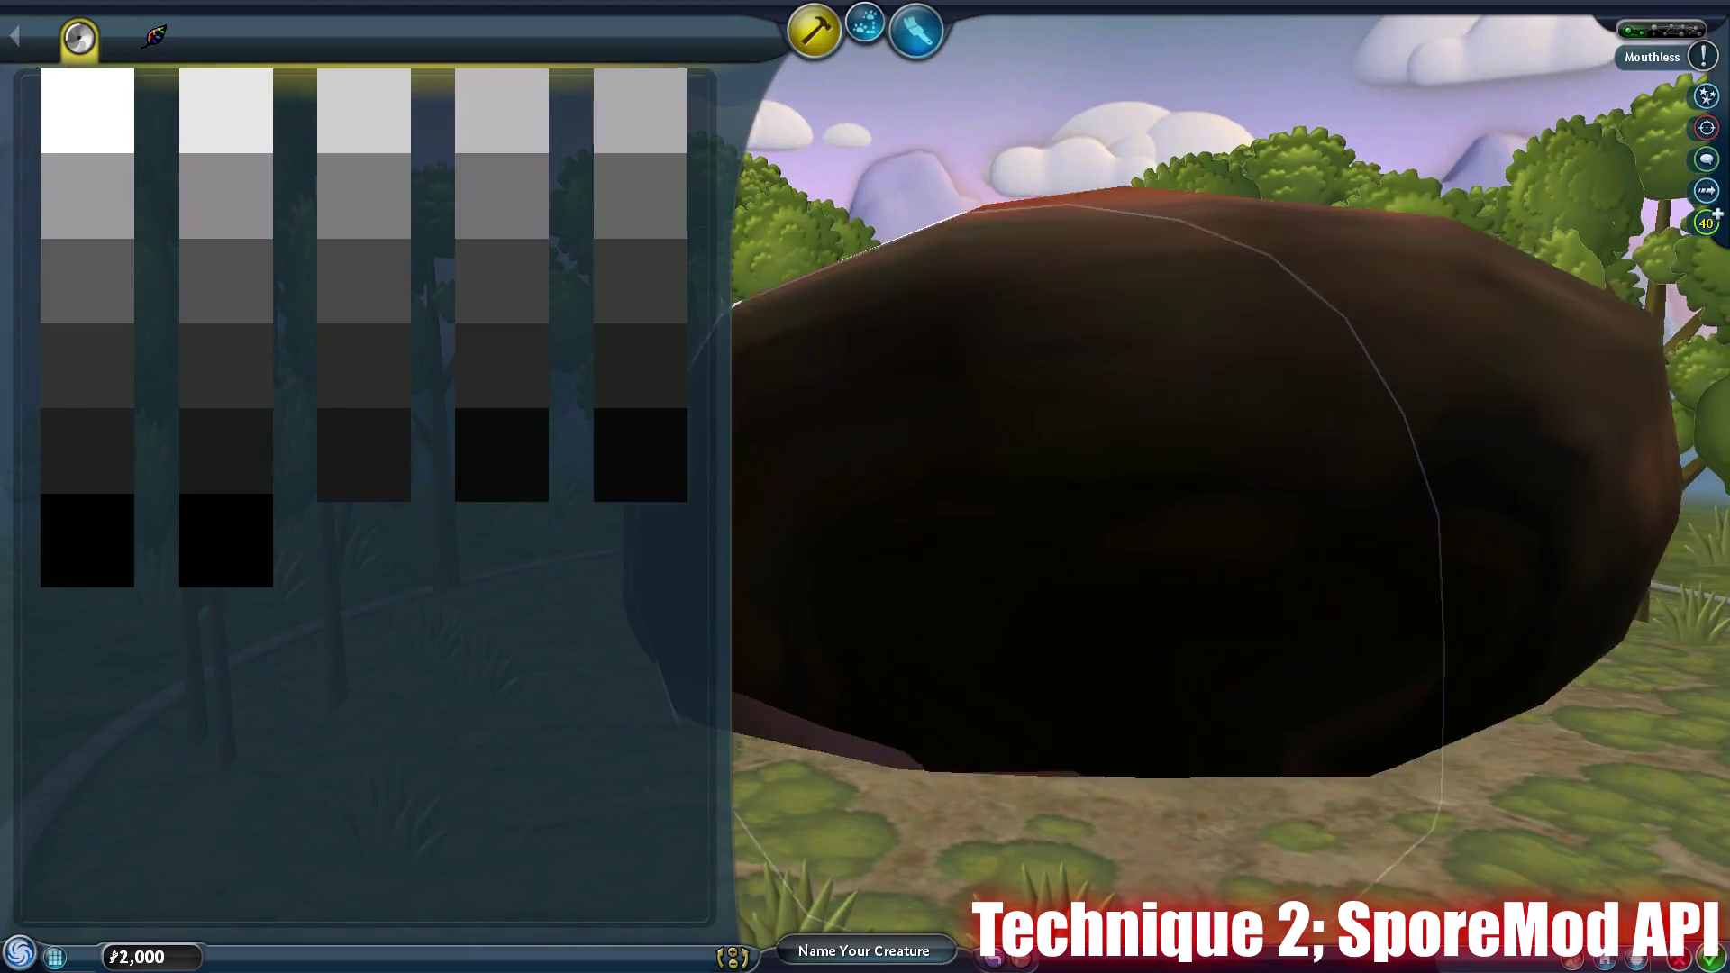
scroll(1127, 513, "down", 10)
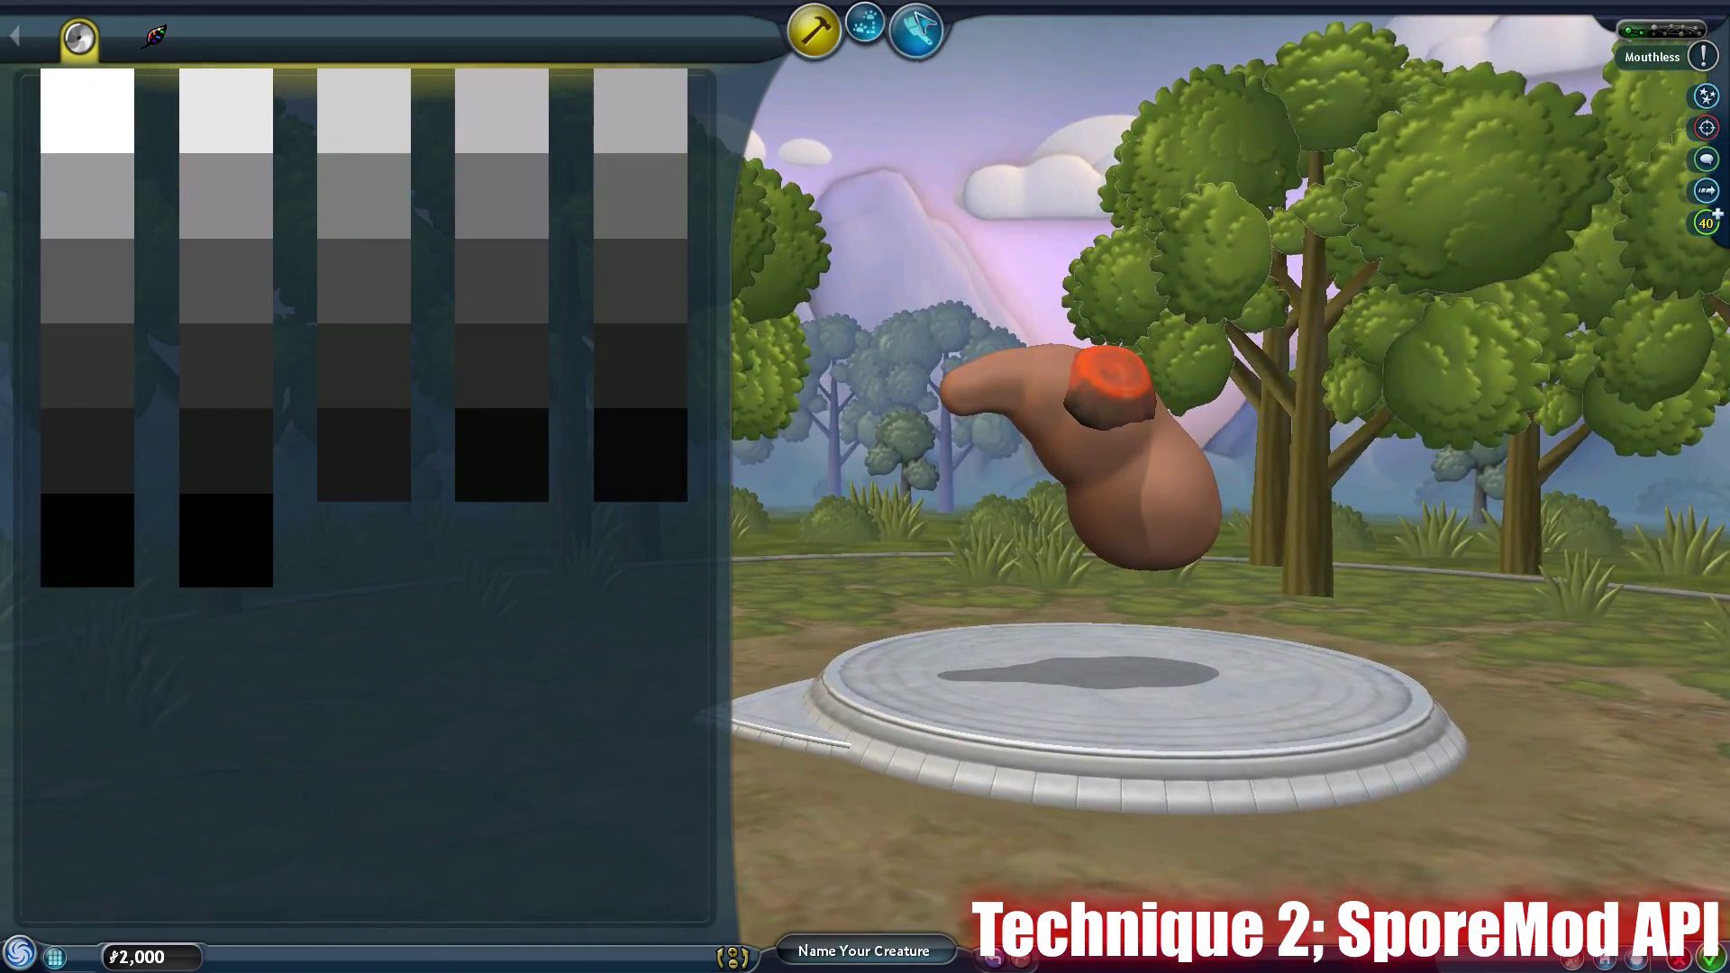
Step: Switch to paint mode and recolour the creature's base magenta with the custom colour picker
left_click(912, 23)
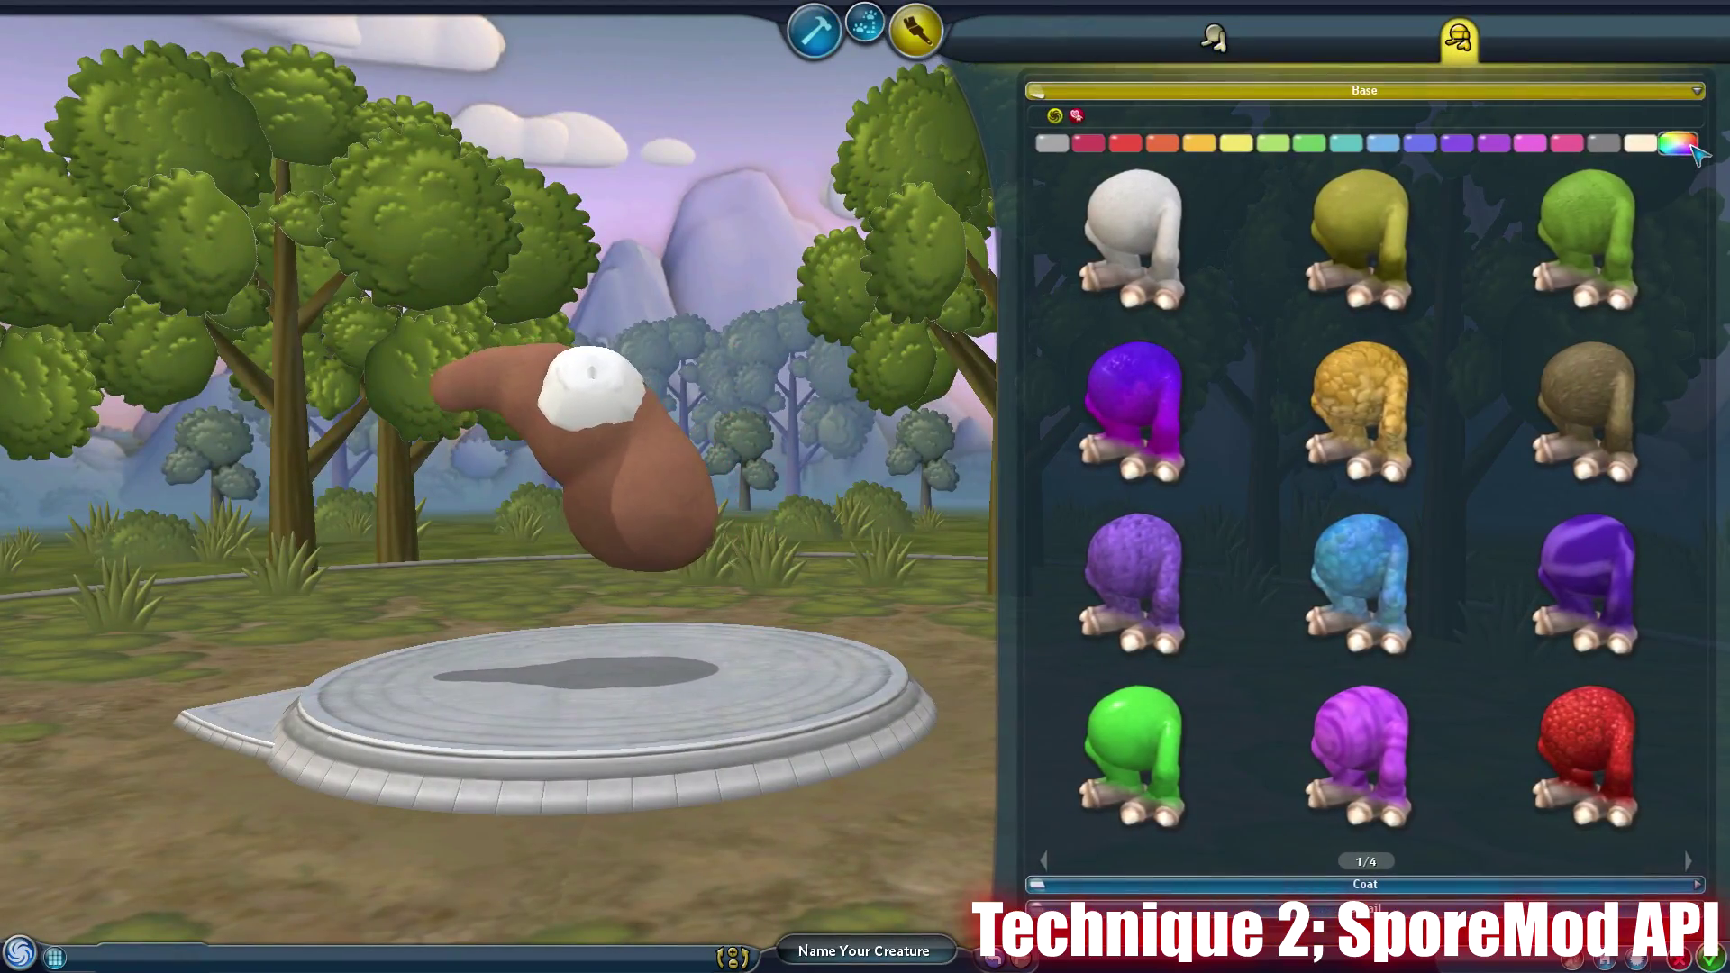
left_click(1678, 144)
left_click_drag(1621, 106, 1665, 166)
Step: Quit the creature editor without saving the changes and exit Spore
left_click(1678, 958)
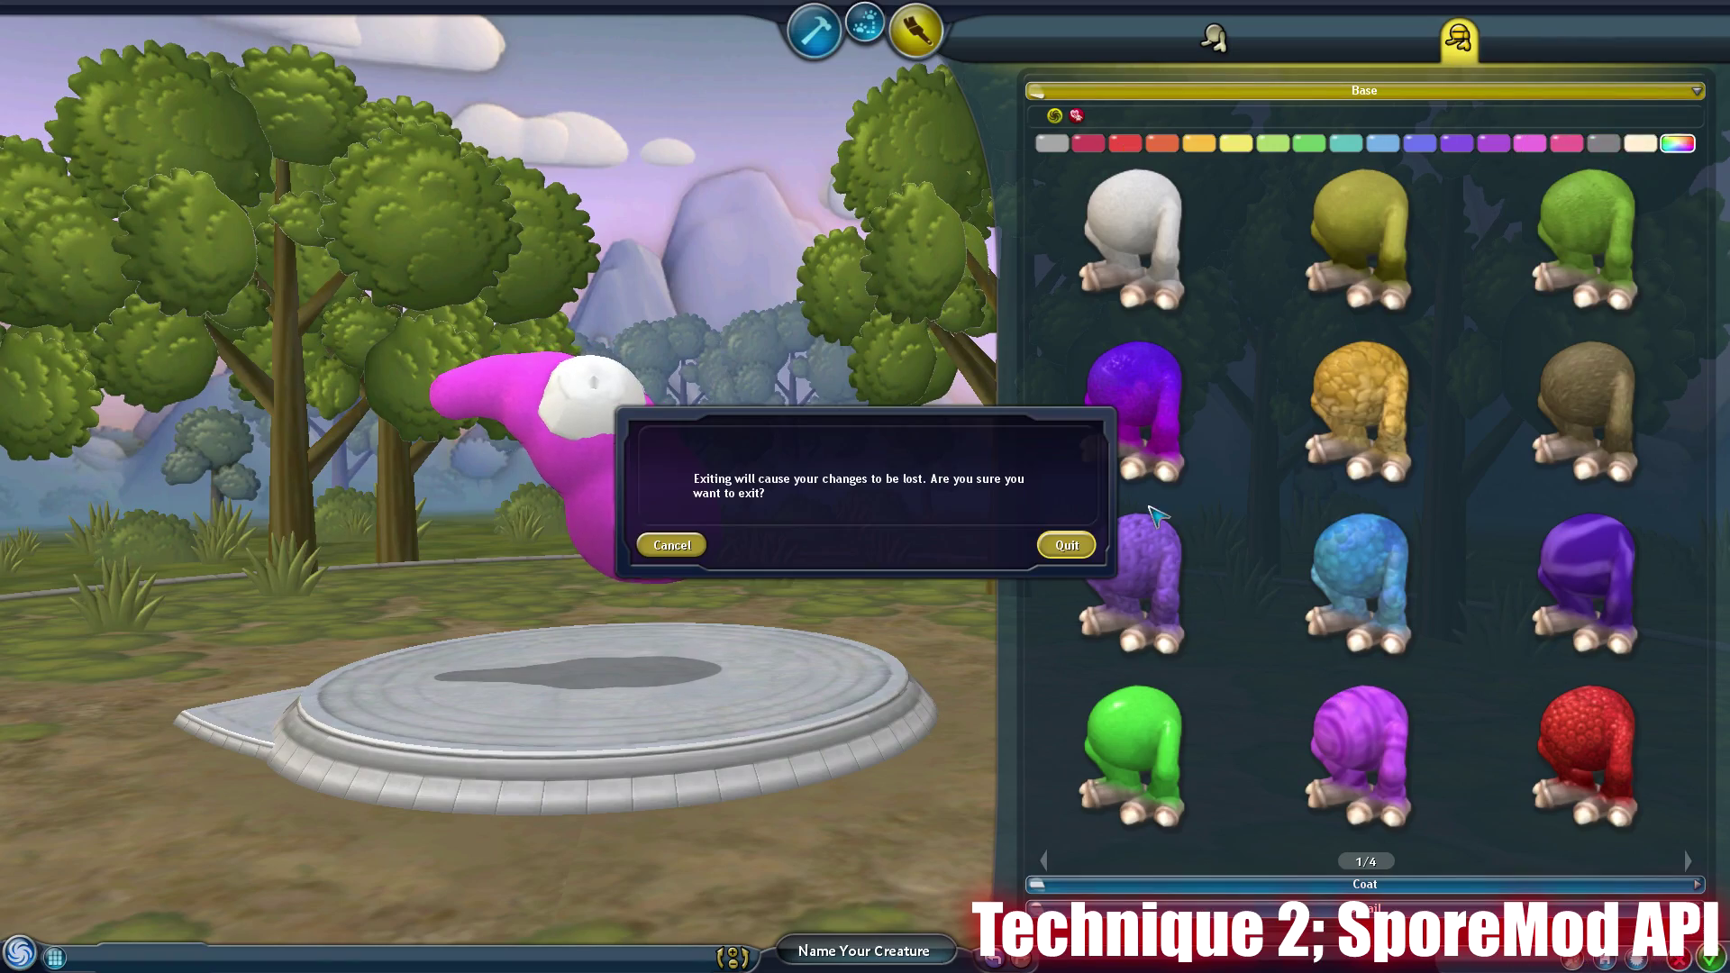
left_click(1077, 546)
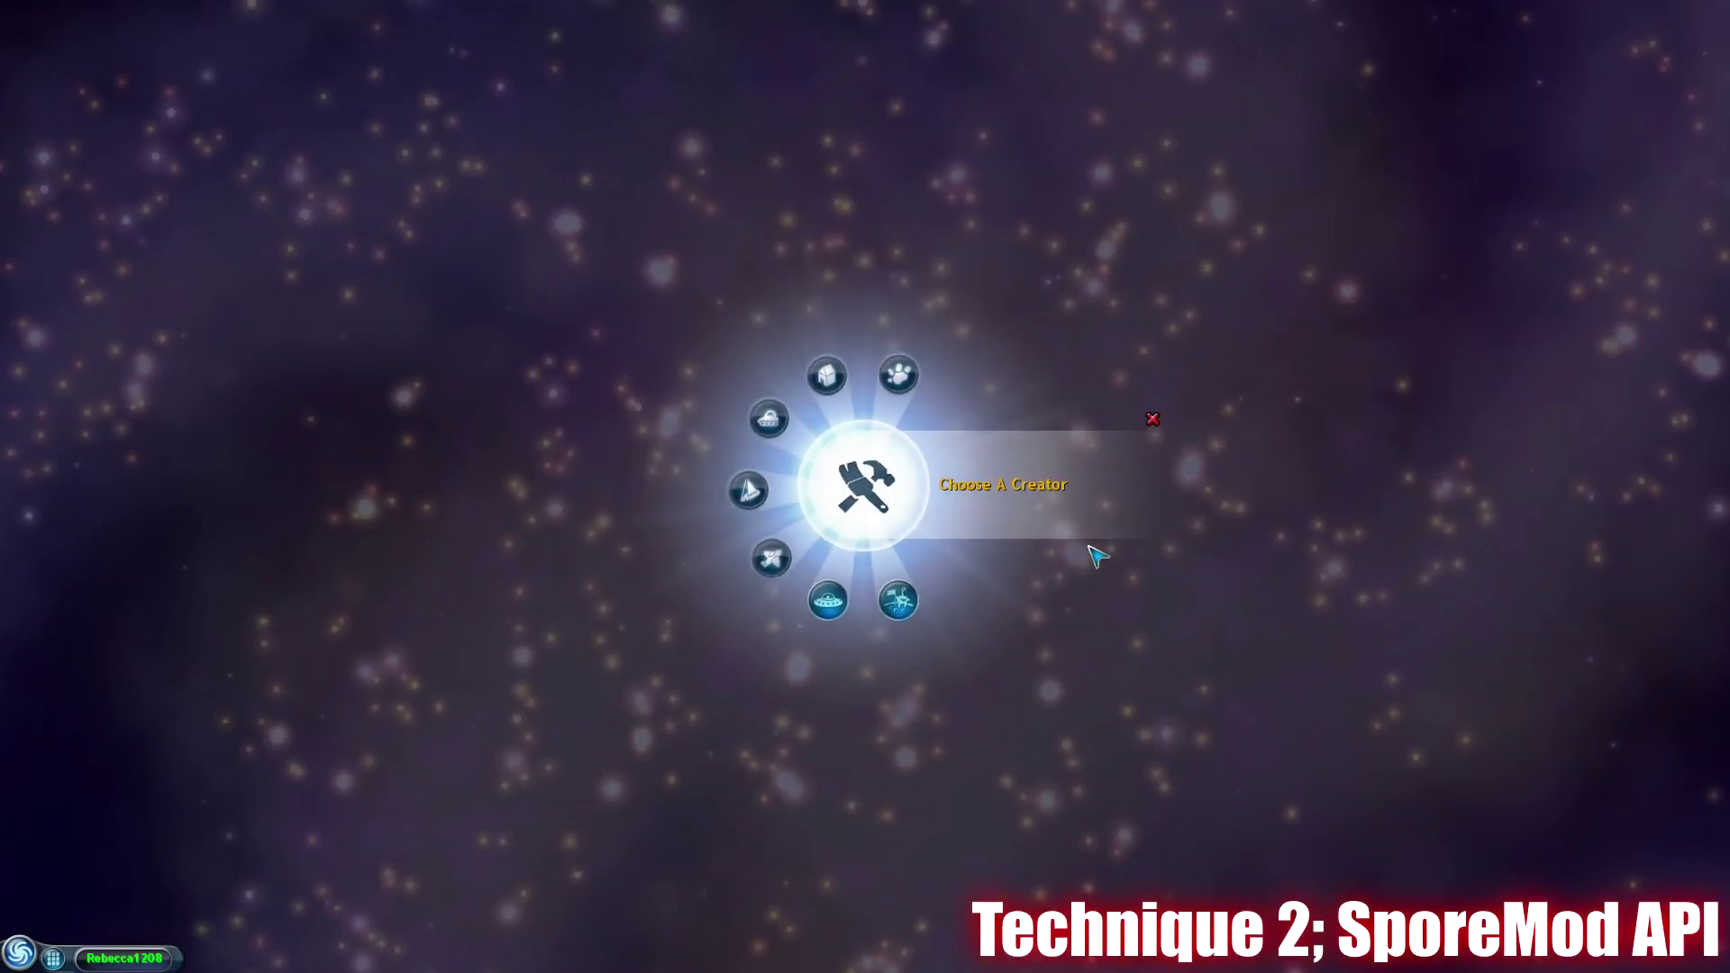
key("Escape")
key("Escape")
left_click(880, 567)
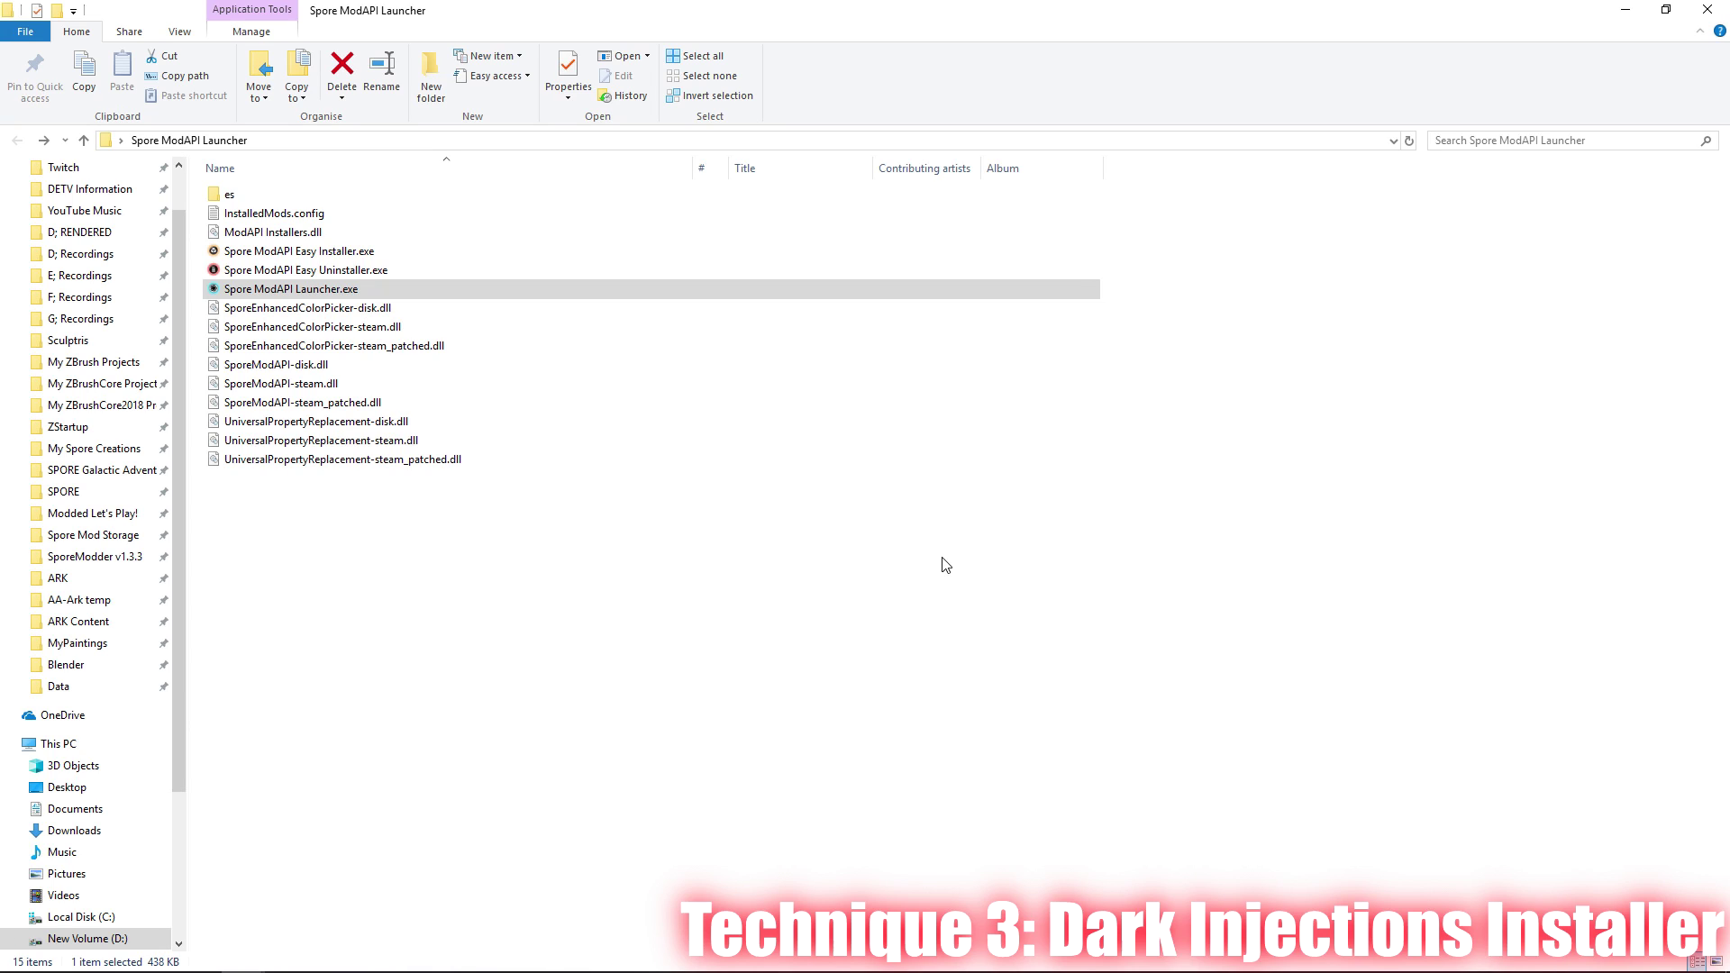
Step: Switch to Chrome, close the two extra mod pages and open the Dark Injections link from the mods document
left_click(109, 955)
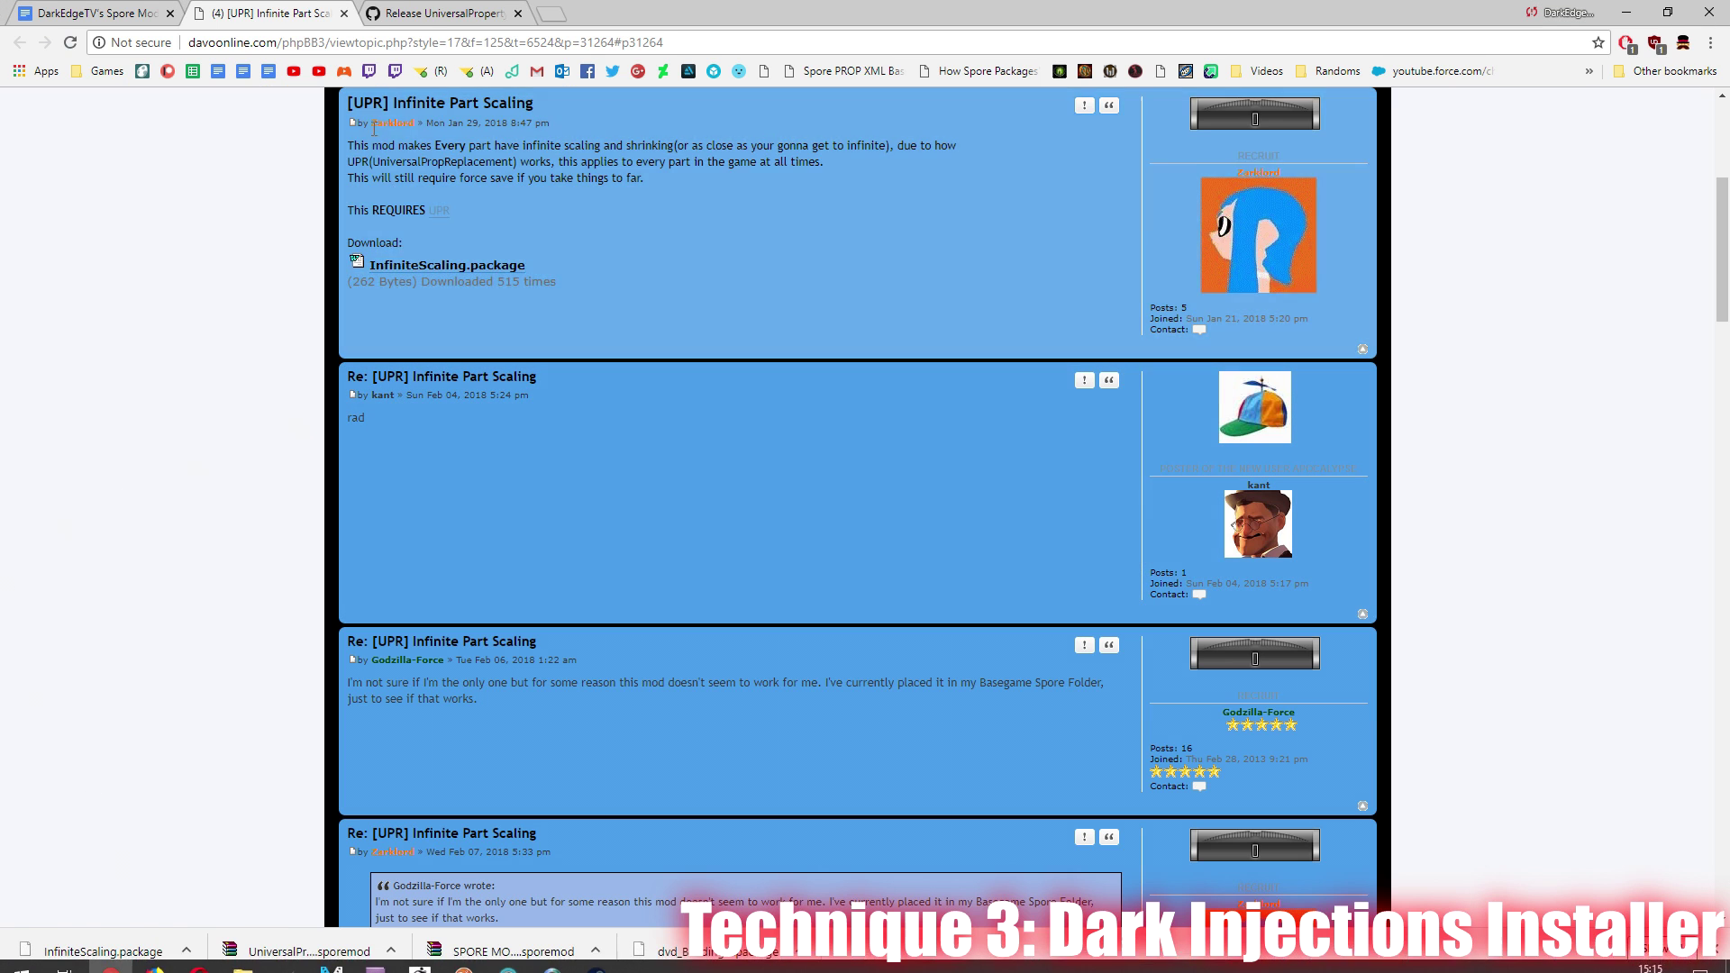
left_click(345, 13)
left_click(345, 14)
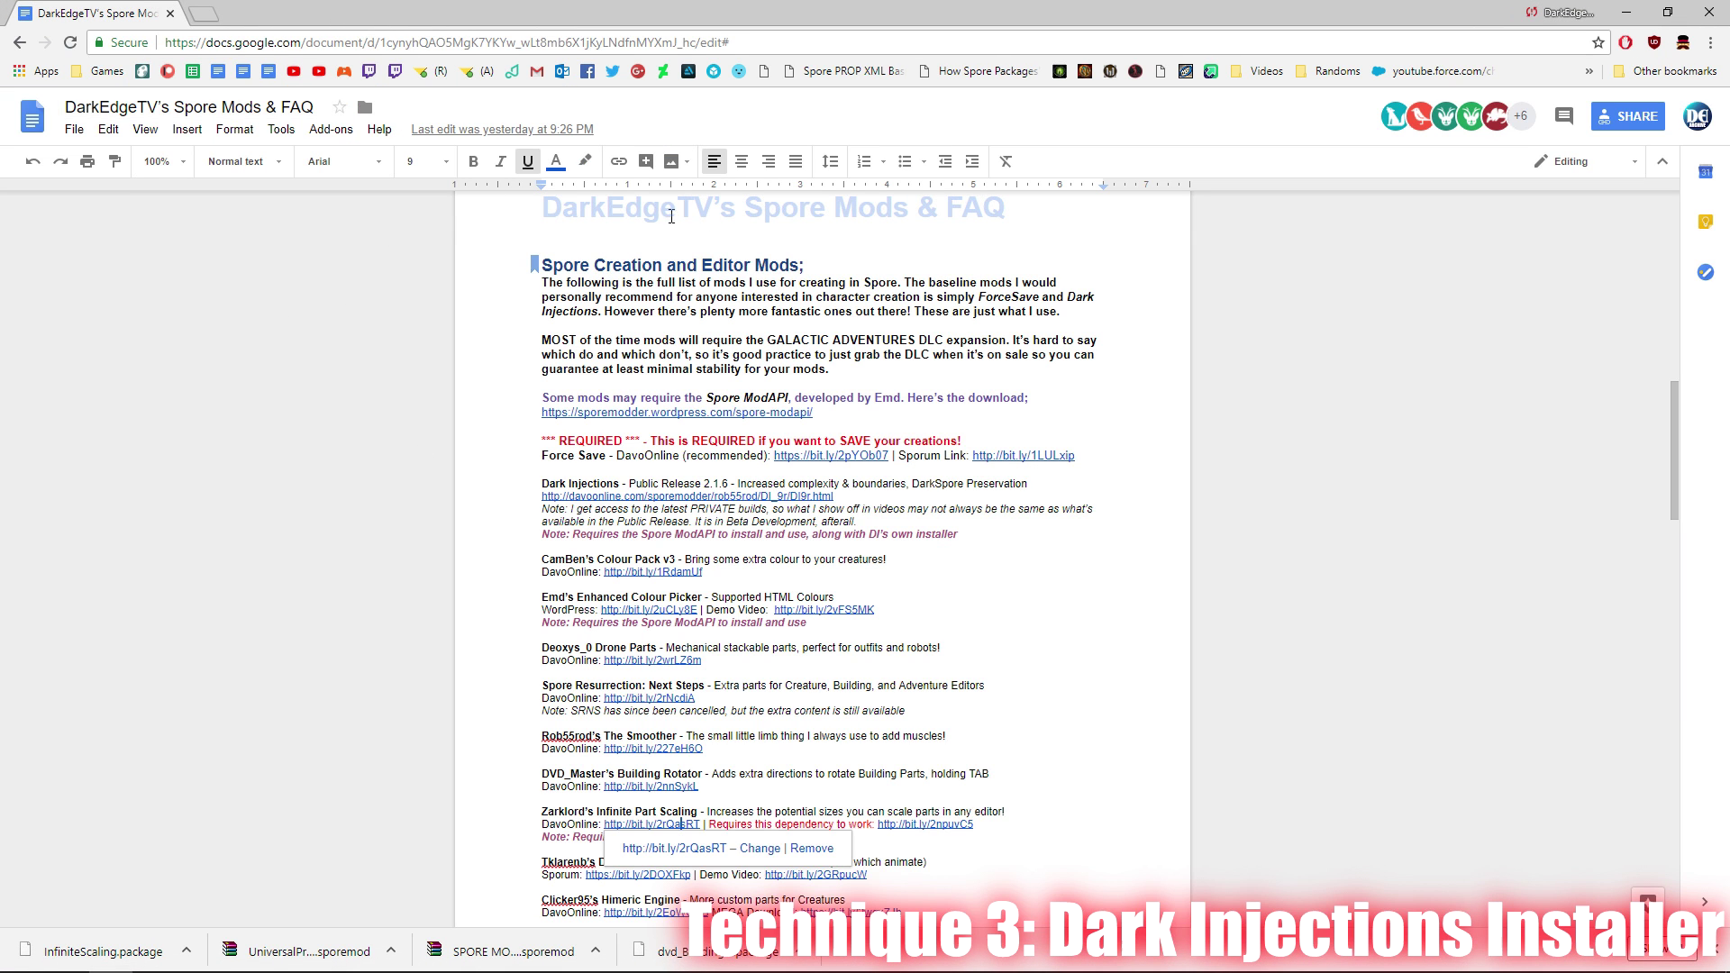
left_click(616, 495)
left_click(621, 518)
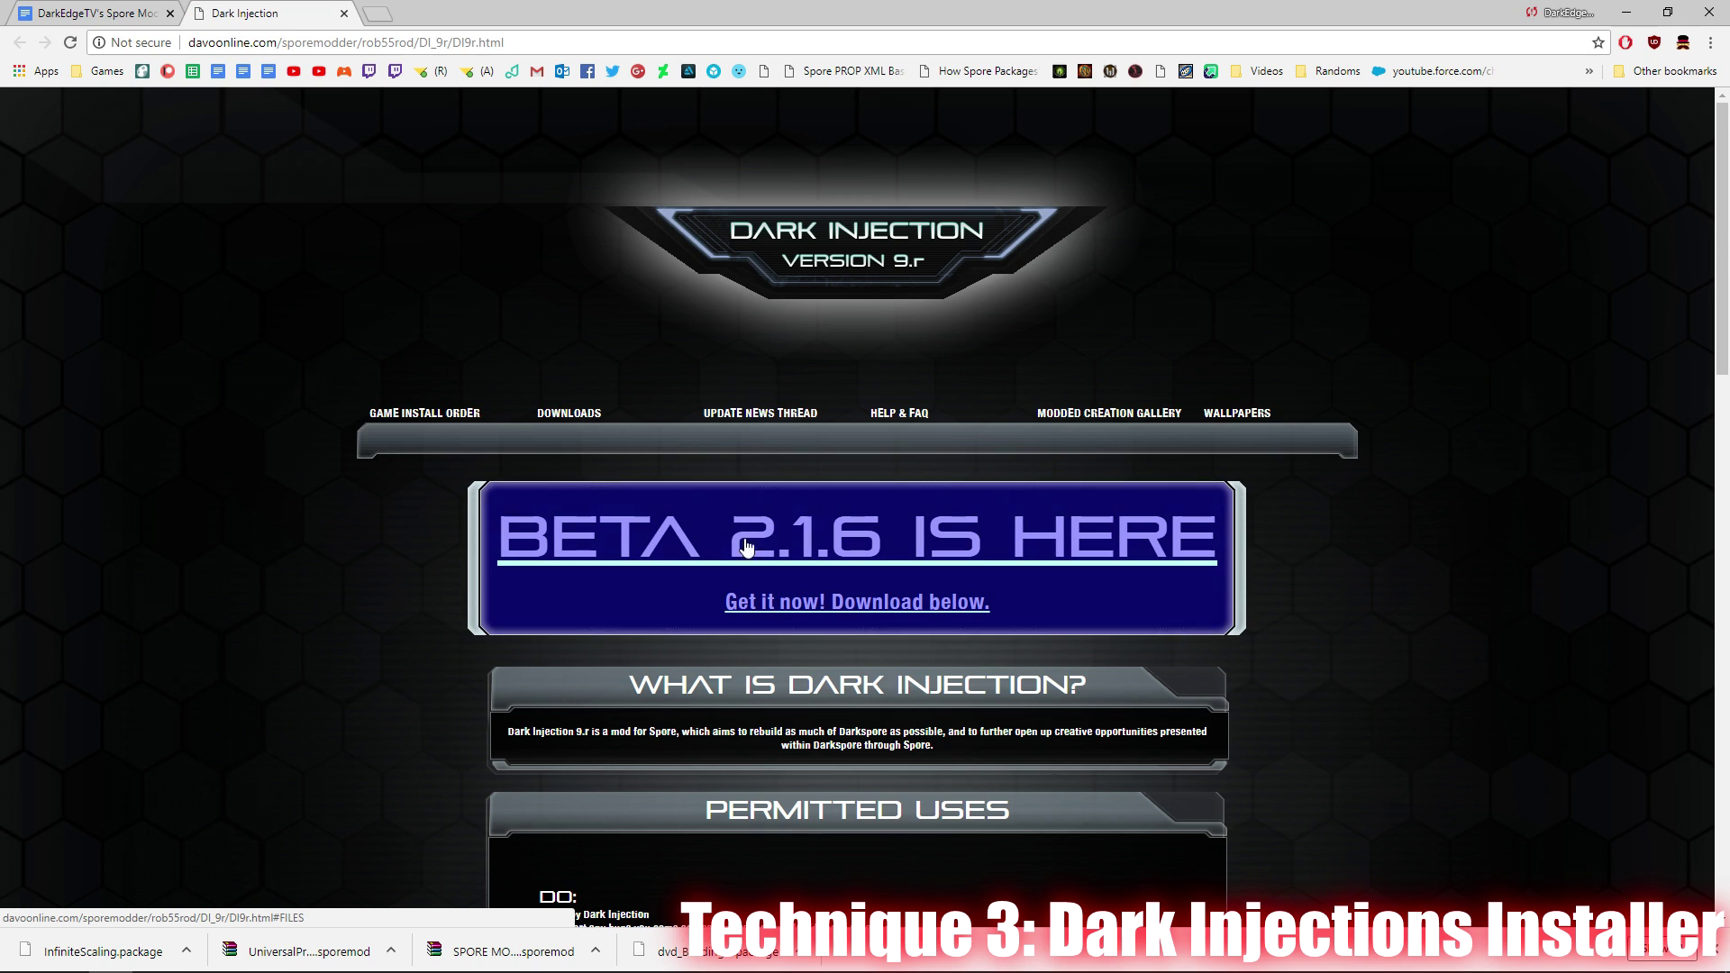
Step: Read the Beta 2.1.6 installation instructions and download !!!!!2017_DI_9_r_Beta2-1-6.sporemod from Google Drive despite the skipped virus scan
left_click(856, 595)
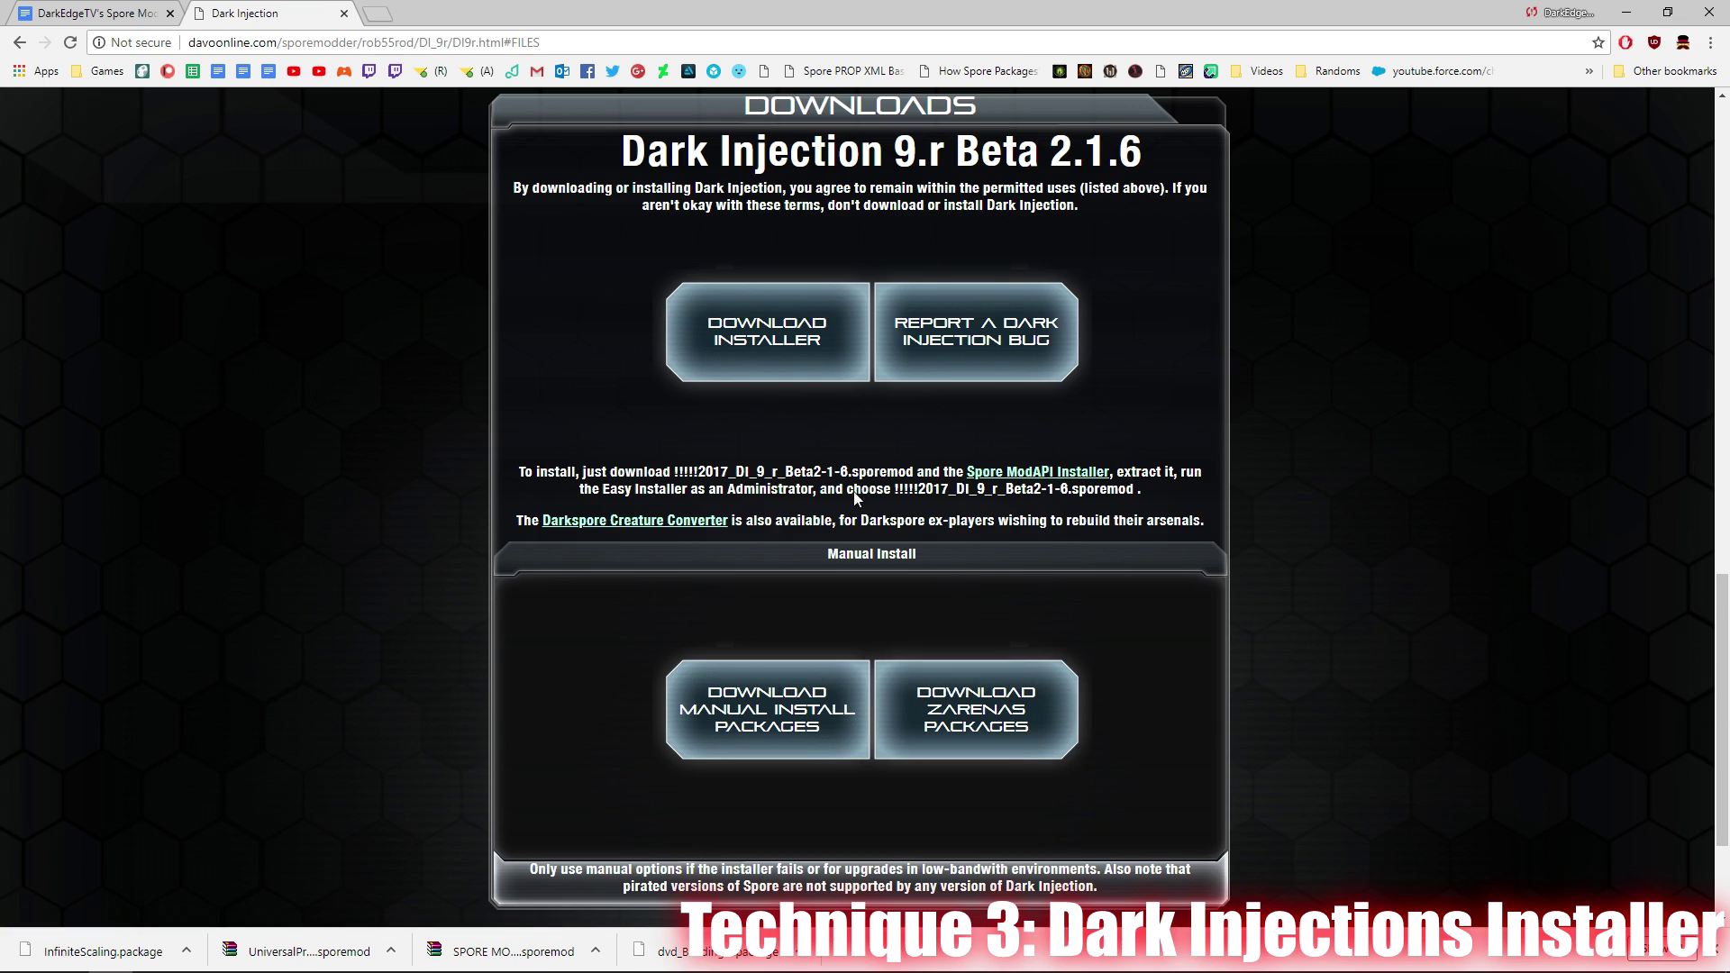
left_click_drag(527, 468, 1160, 492)
left_click(1154, 499)
left_click_drag(1073, 488, 1162, 499)
left_click_drag(1024, 489, 1152, 497)
left_click(989, 489)
left_click(757, 354)
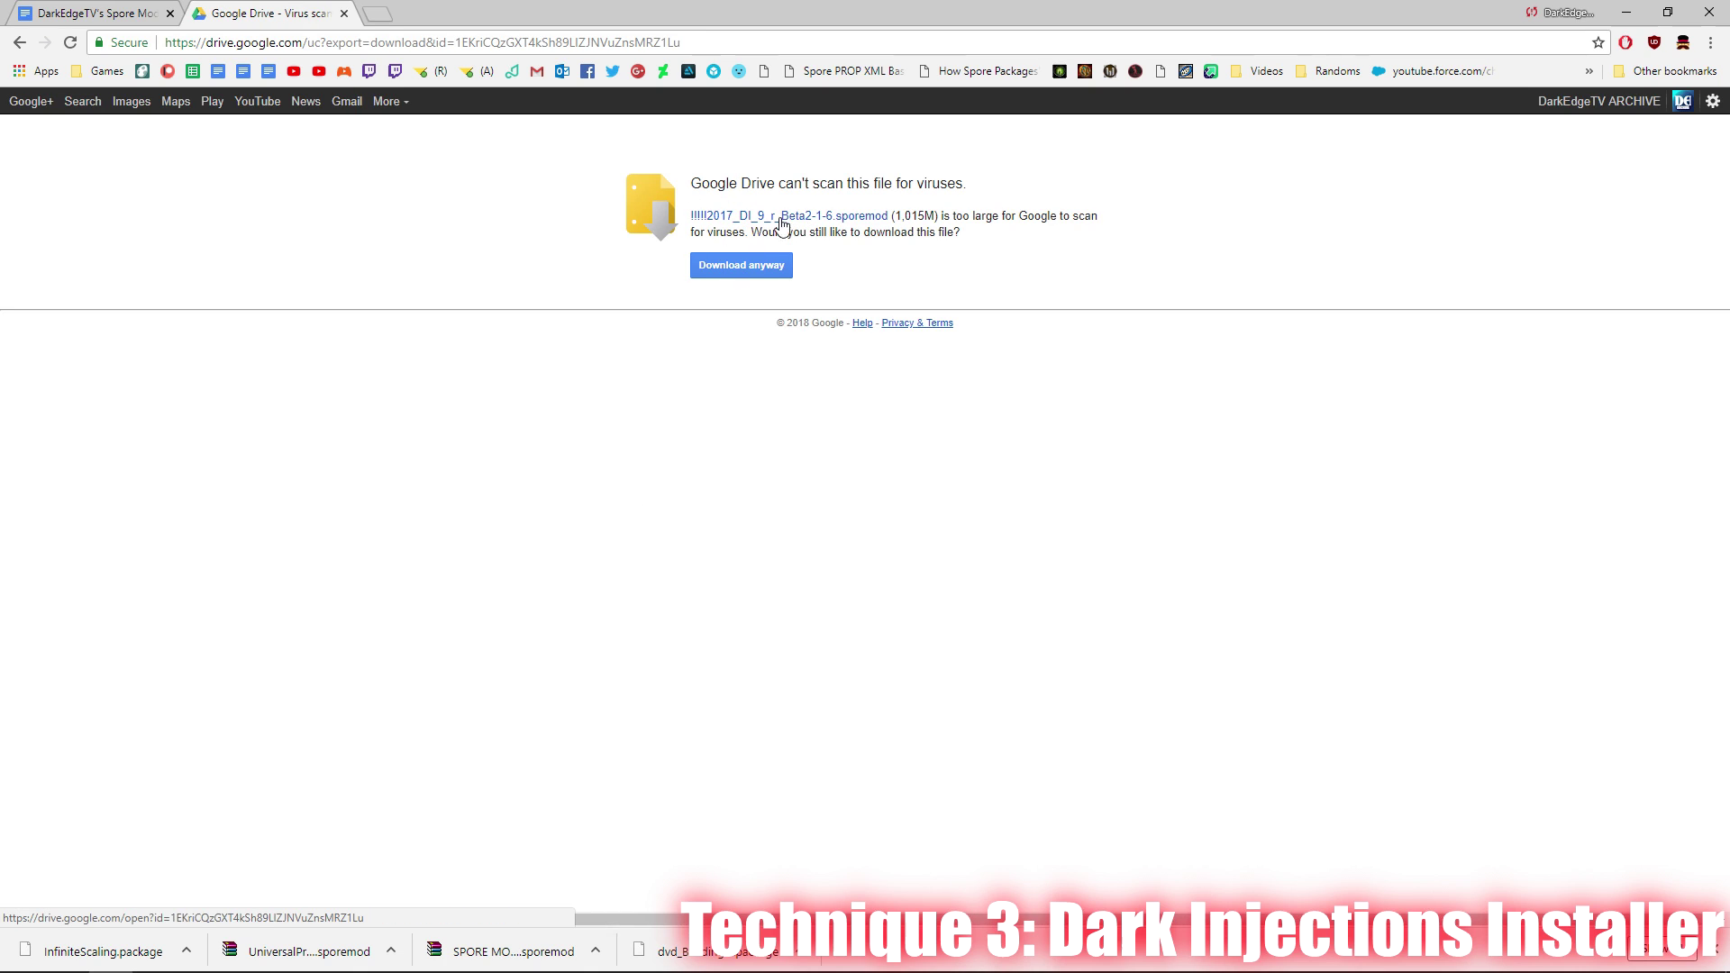
left_click(744, 263)
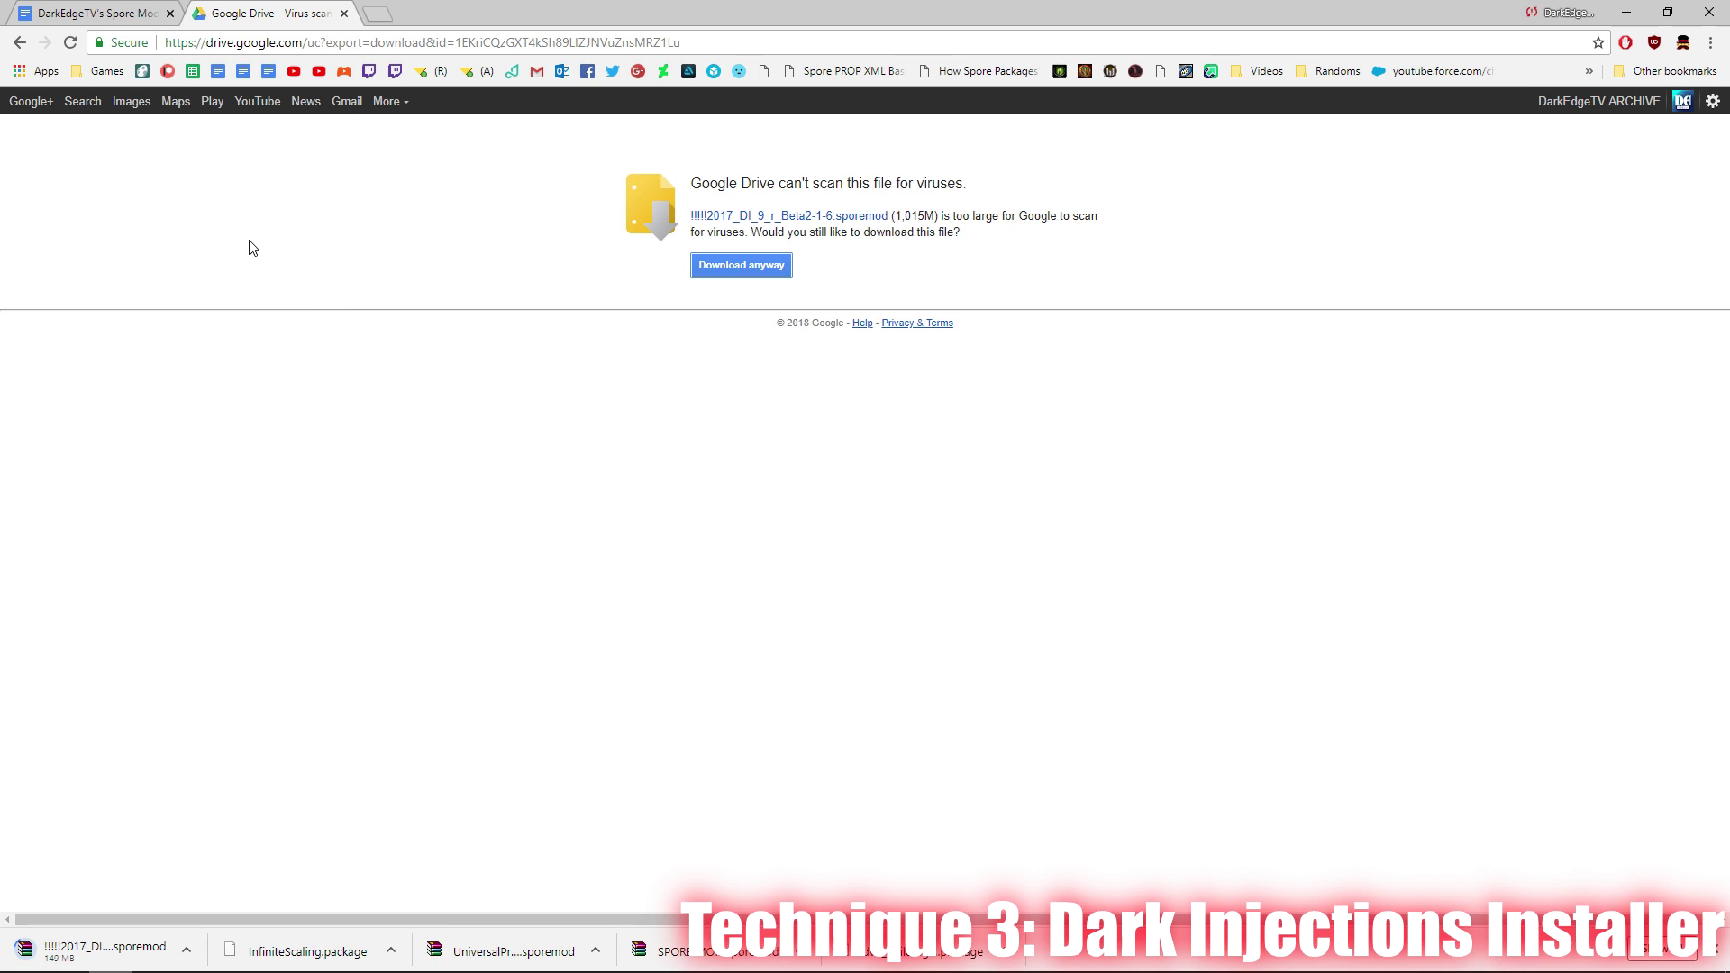
Step: Reopen the Dark Injection page from the mods document and review the installer and manual install options in its downloads section
left_click(60, 9)
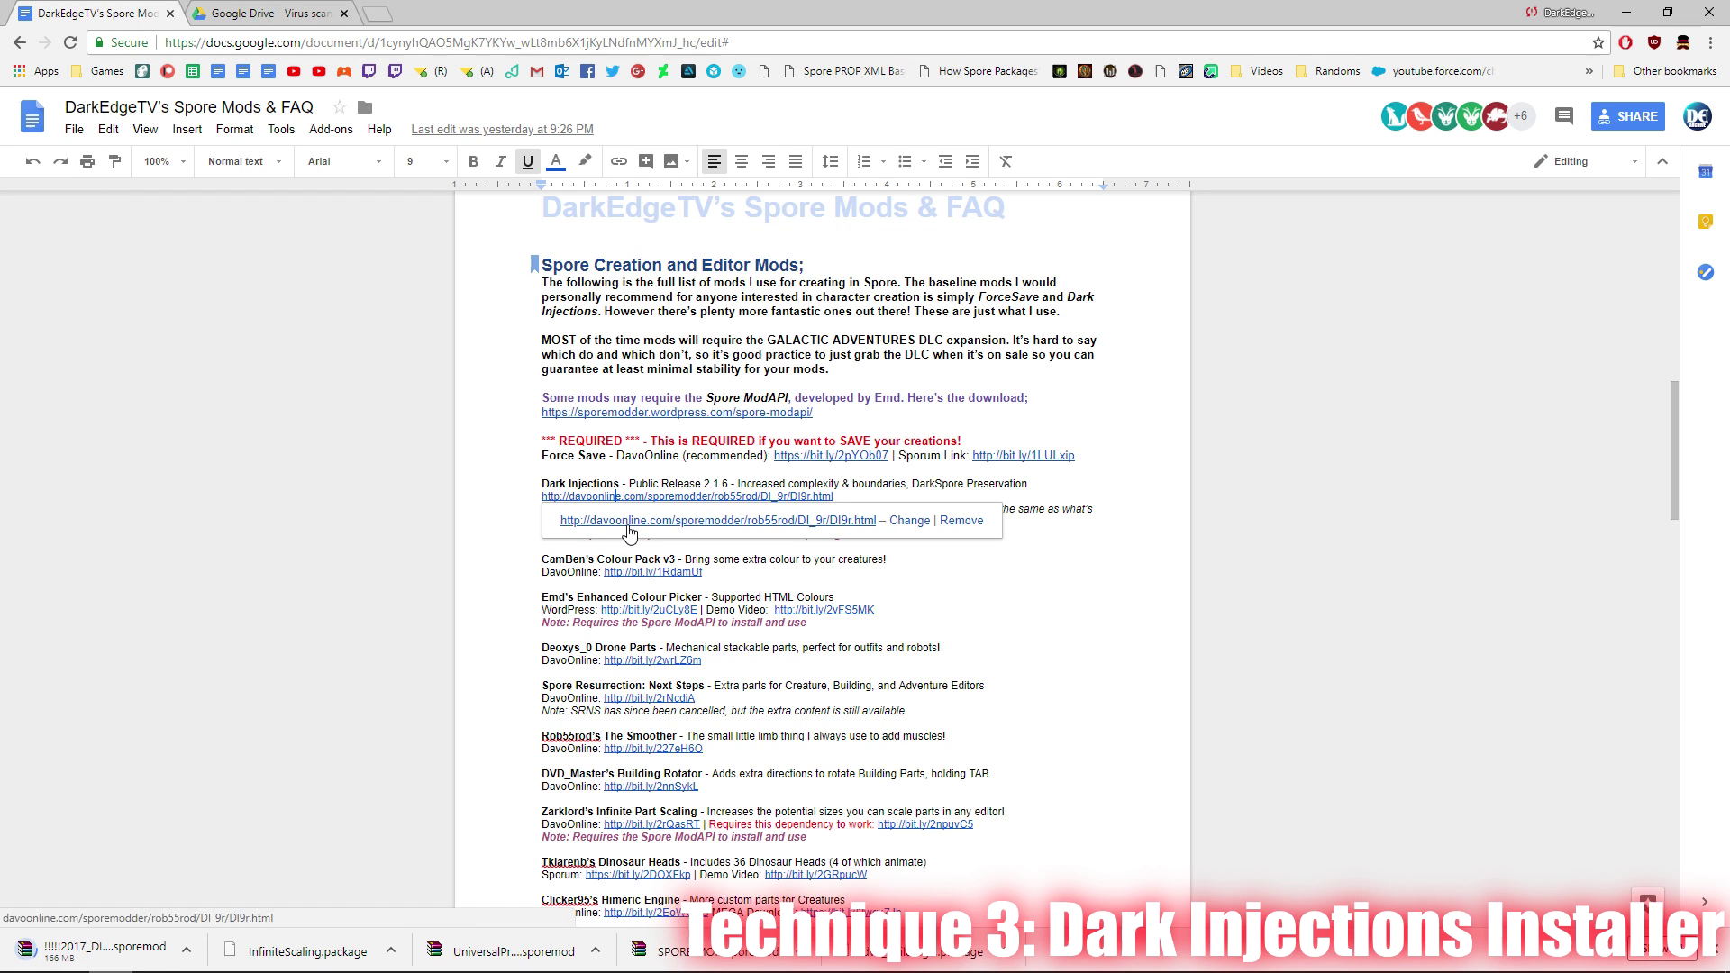
left_click(630, 520)
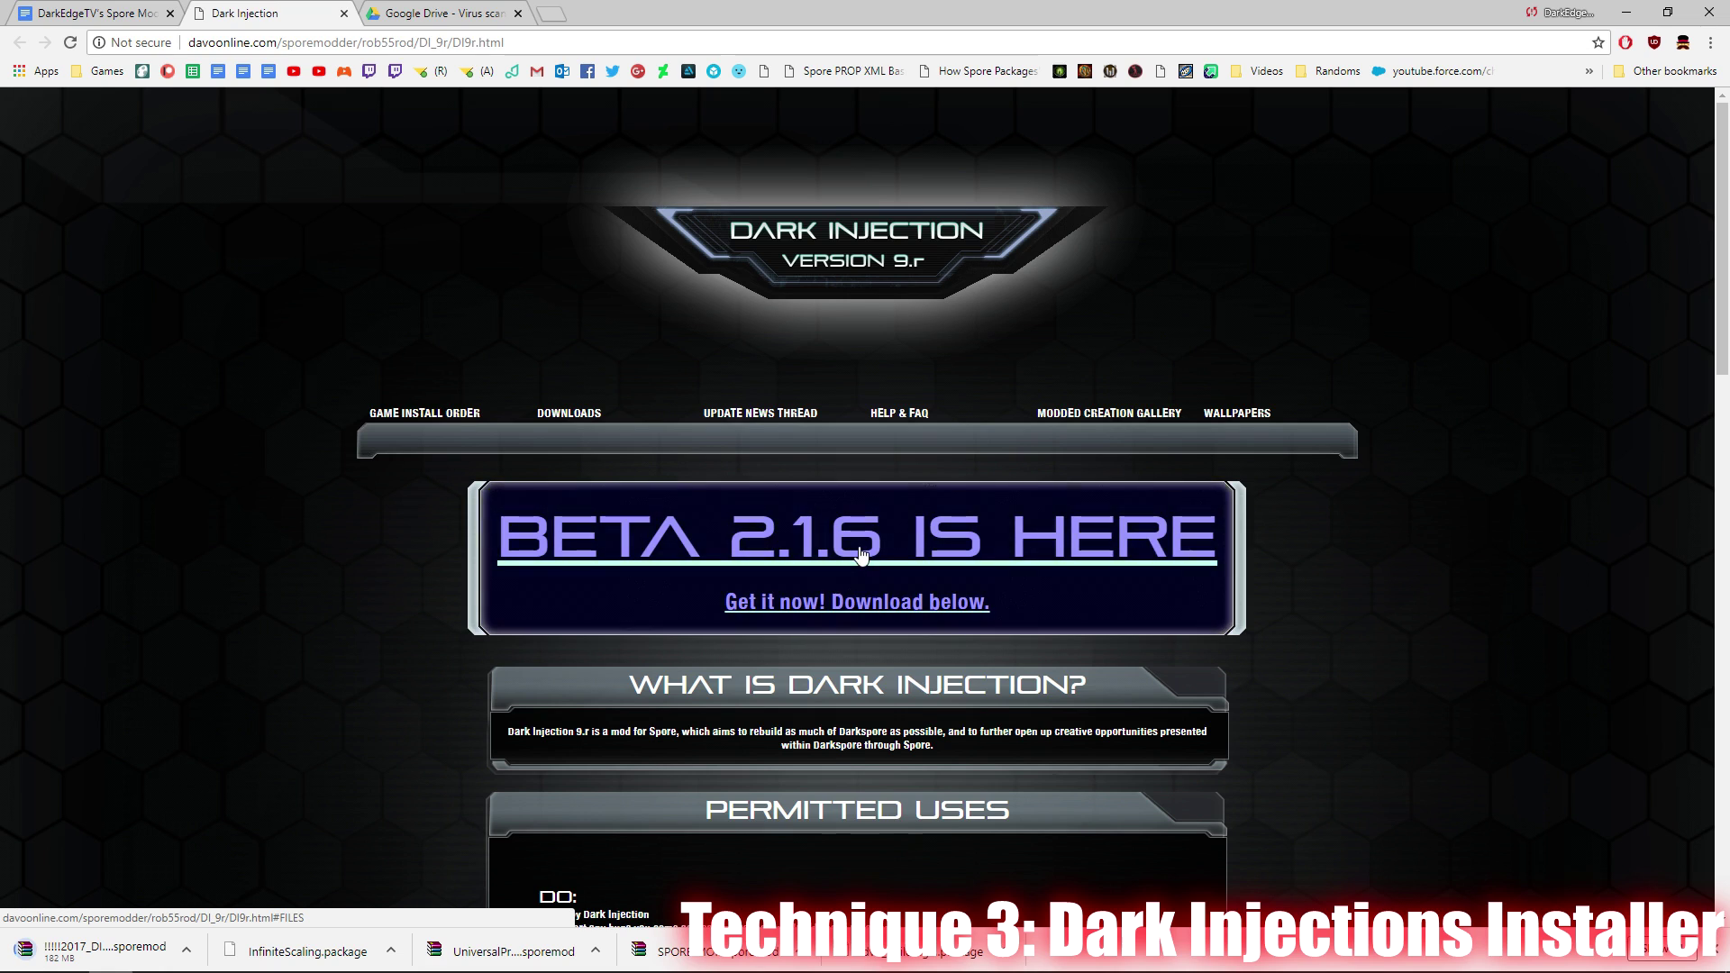
left_click(821, 542)
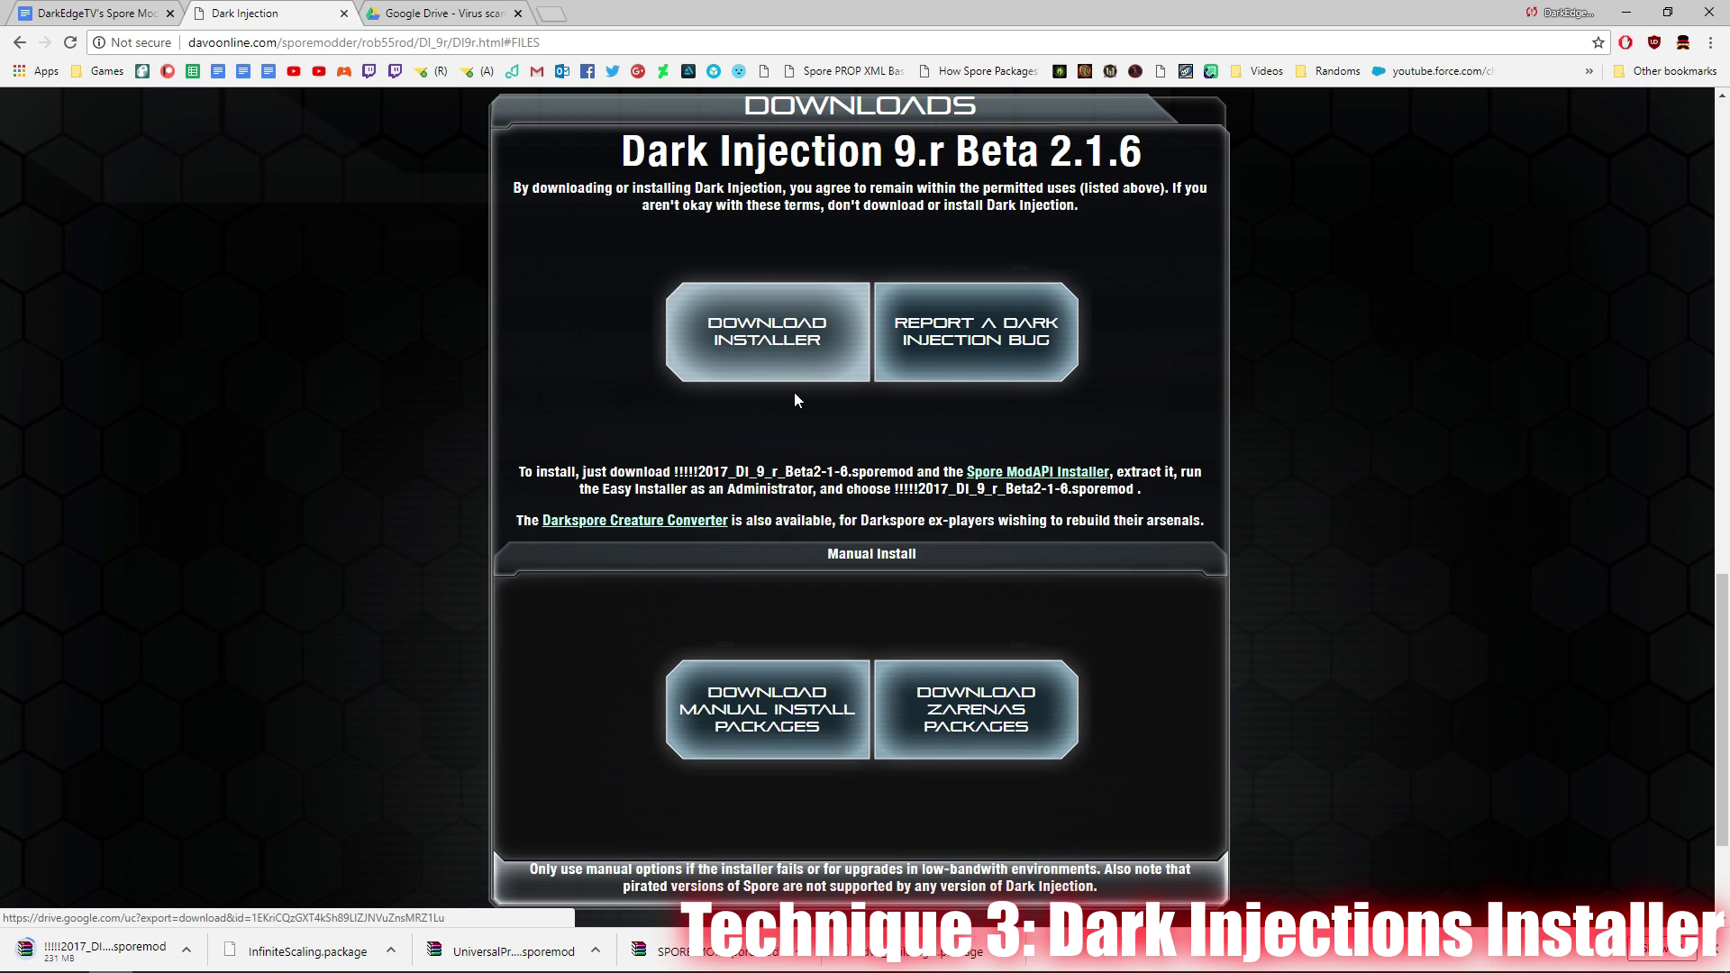
key("ctrl+shift+Tab")
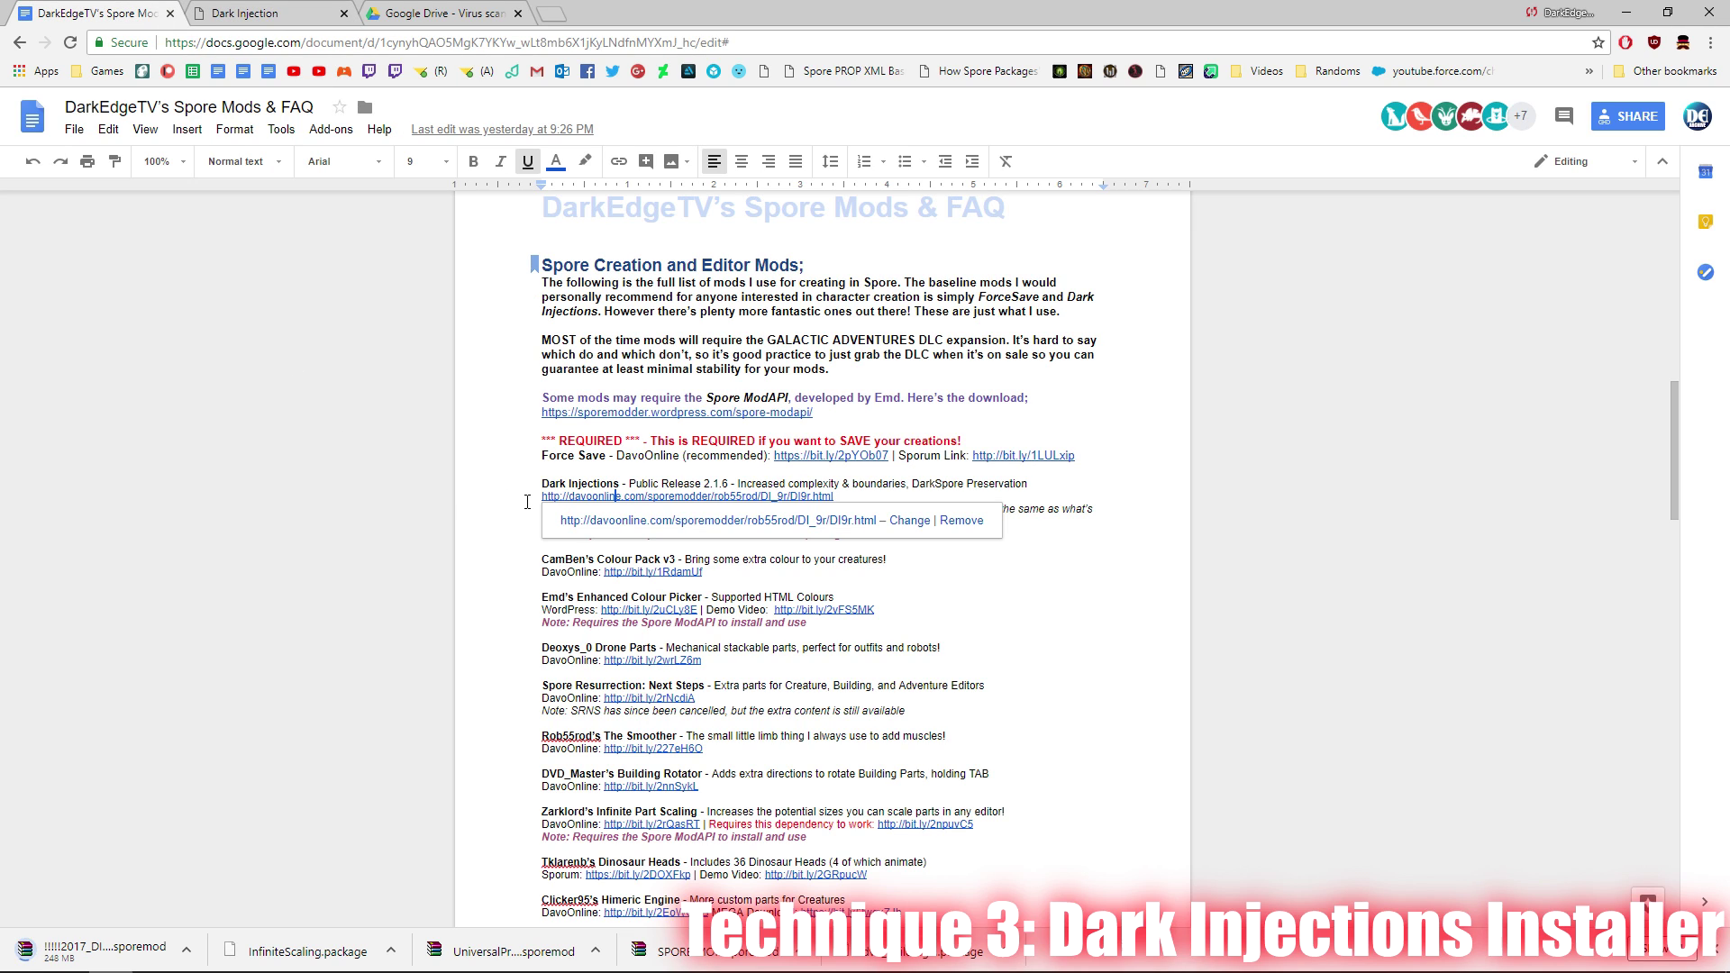
left_click(271, 11)
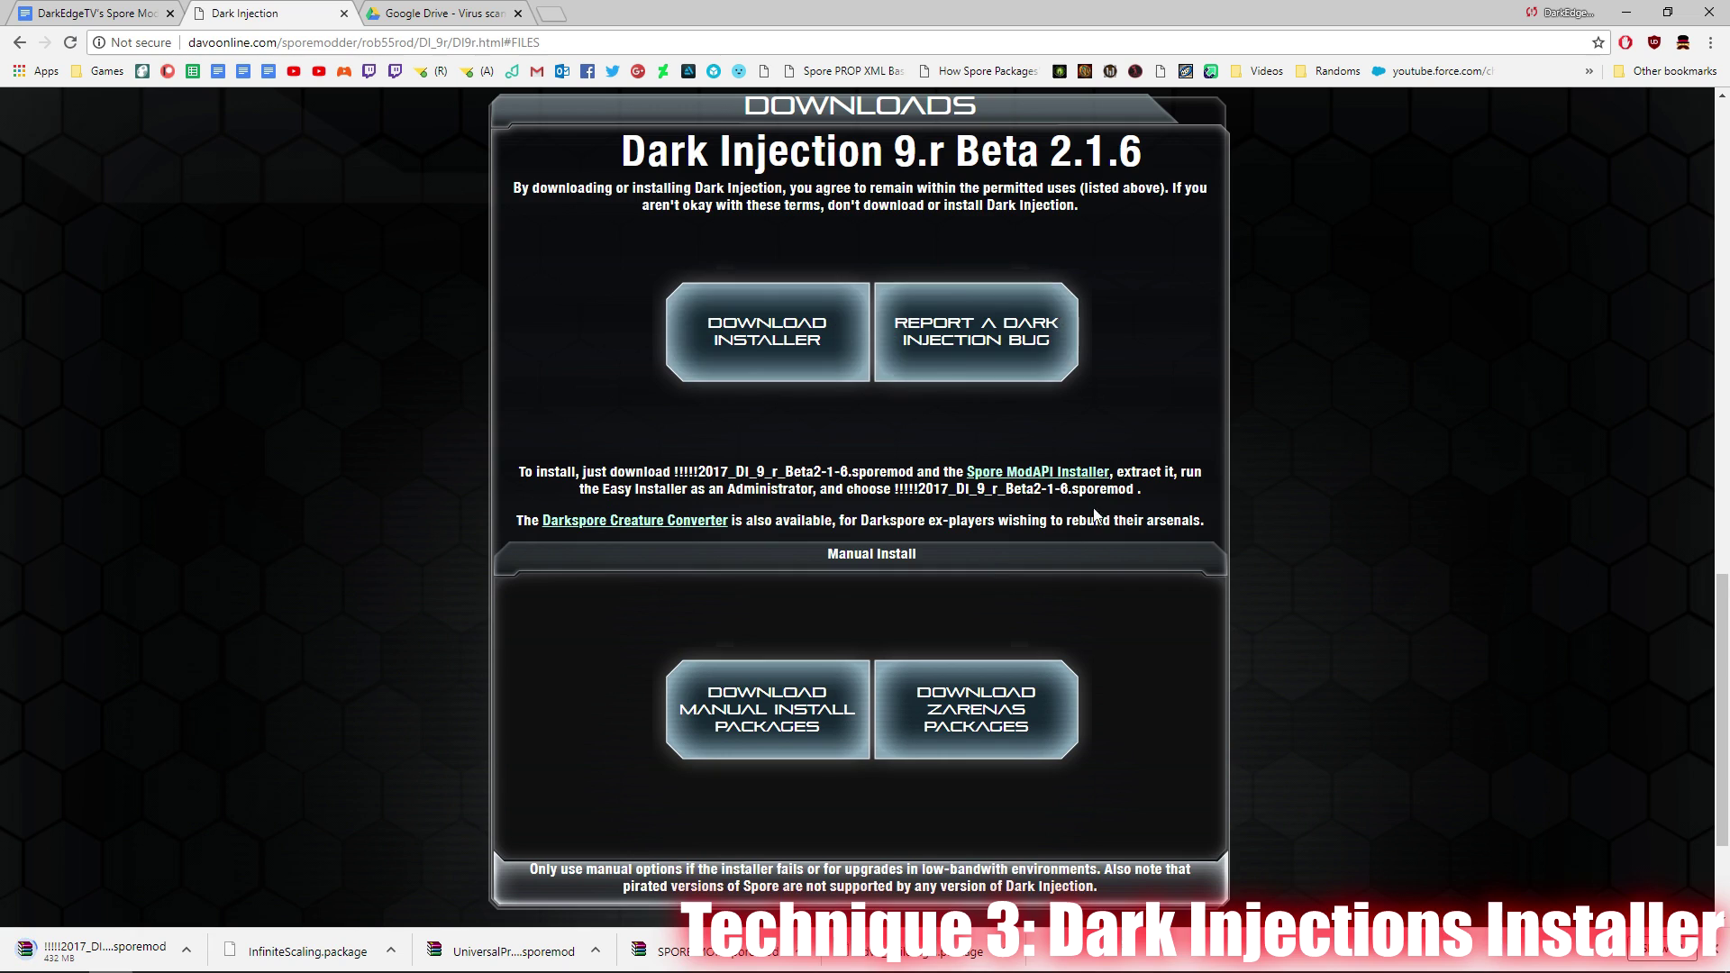
Step: Show the downloaded Dark Injection .sporemod in its folder, then switch to the Spore ModAPI Launcher folder window
left_click(186, 950)
left_click(200, 892)
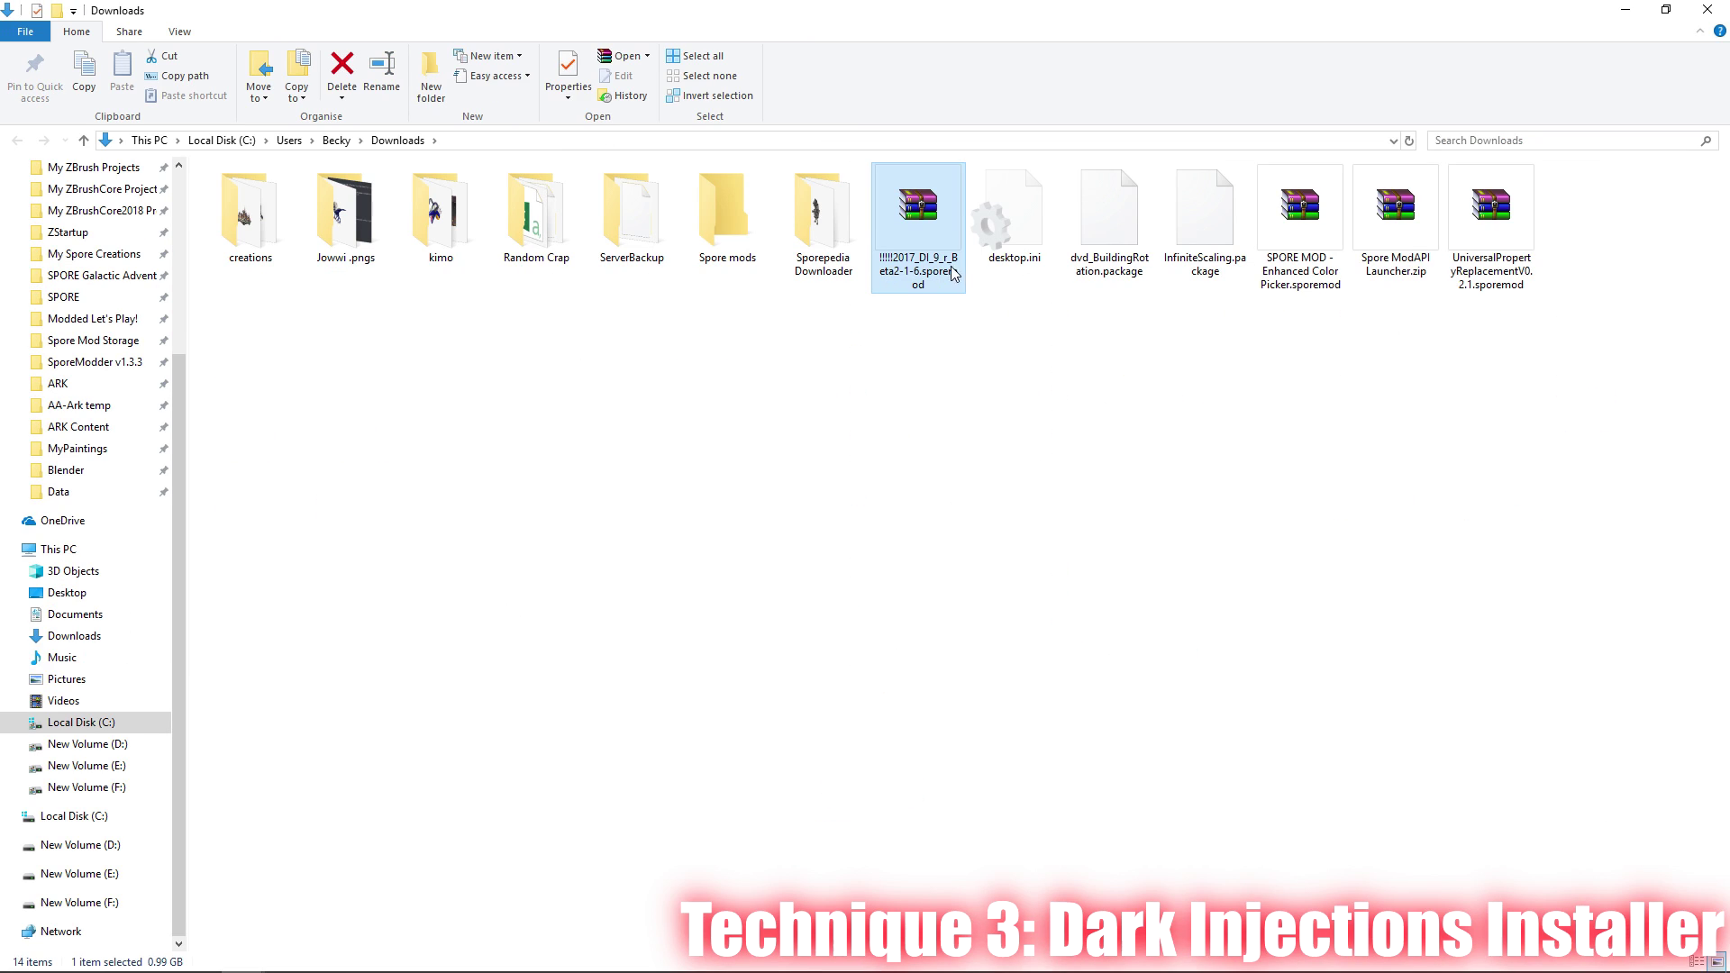
mouse_move(243, 960)
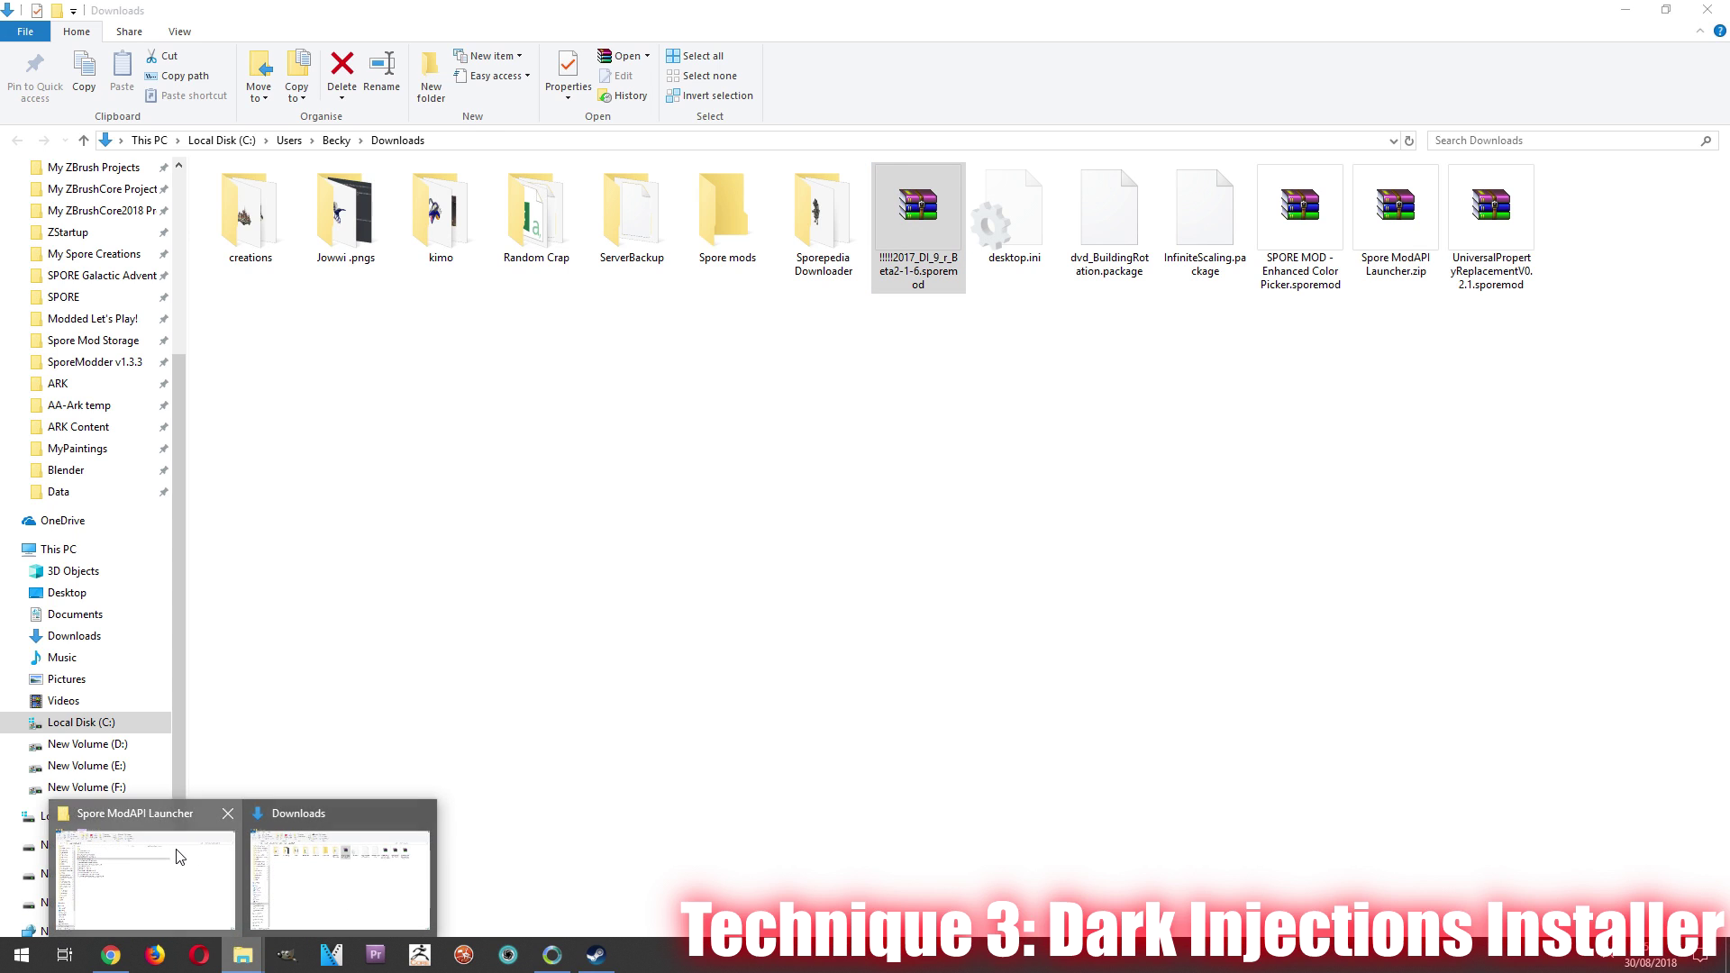
left_click(178, 851)
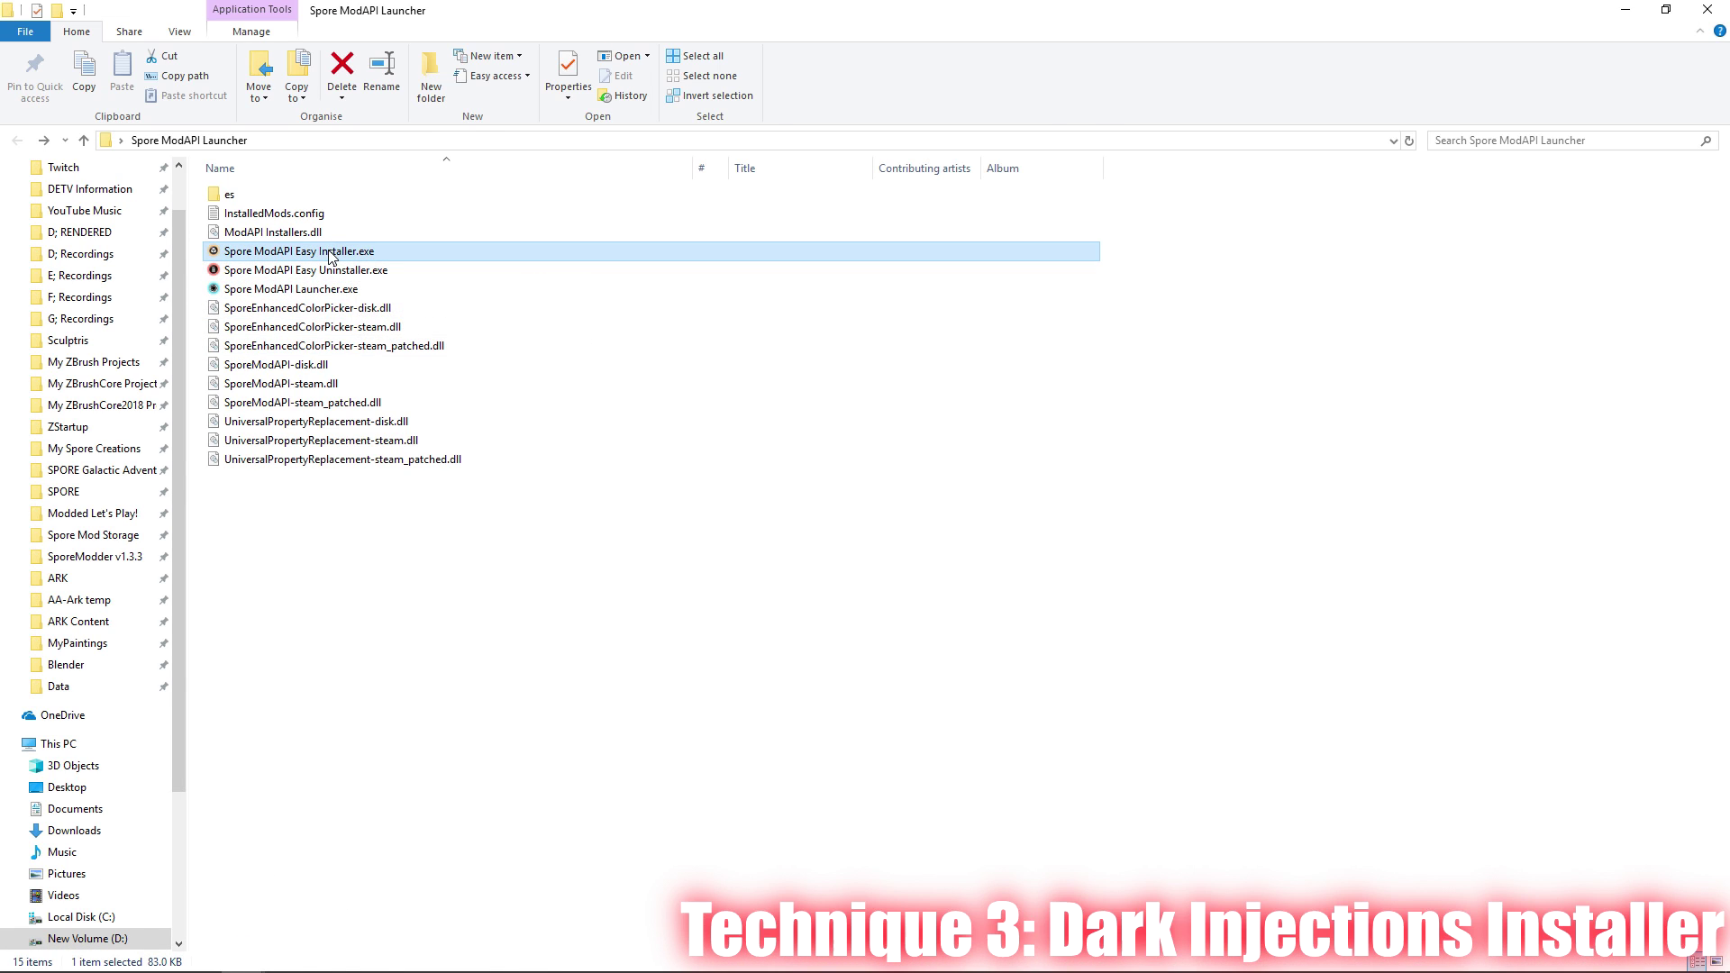
Step: Run Spore ModAPI Easy Installer.exe as administrator and open !!!!!2017_DI_9_r_Beta2-1-6.sporemod from Downloads as the mod to install
right_click(360, 251)
left_click(270, 276)
left_click(740, 611)
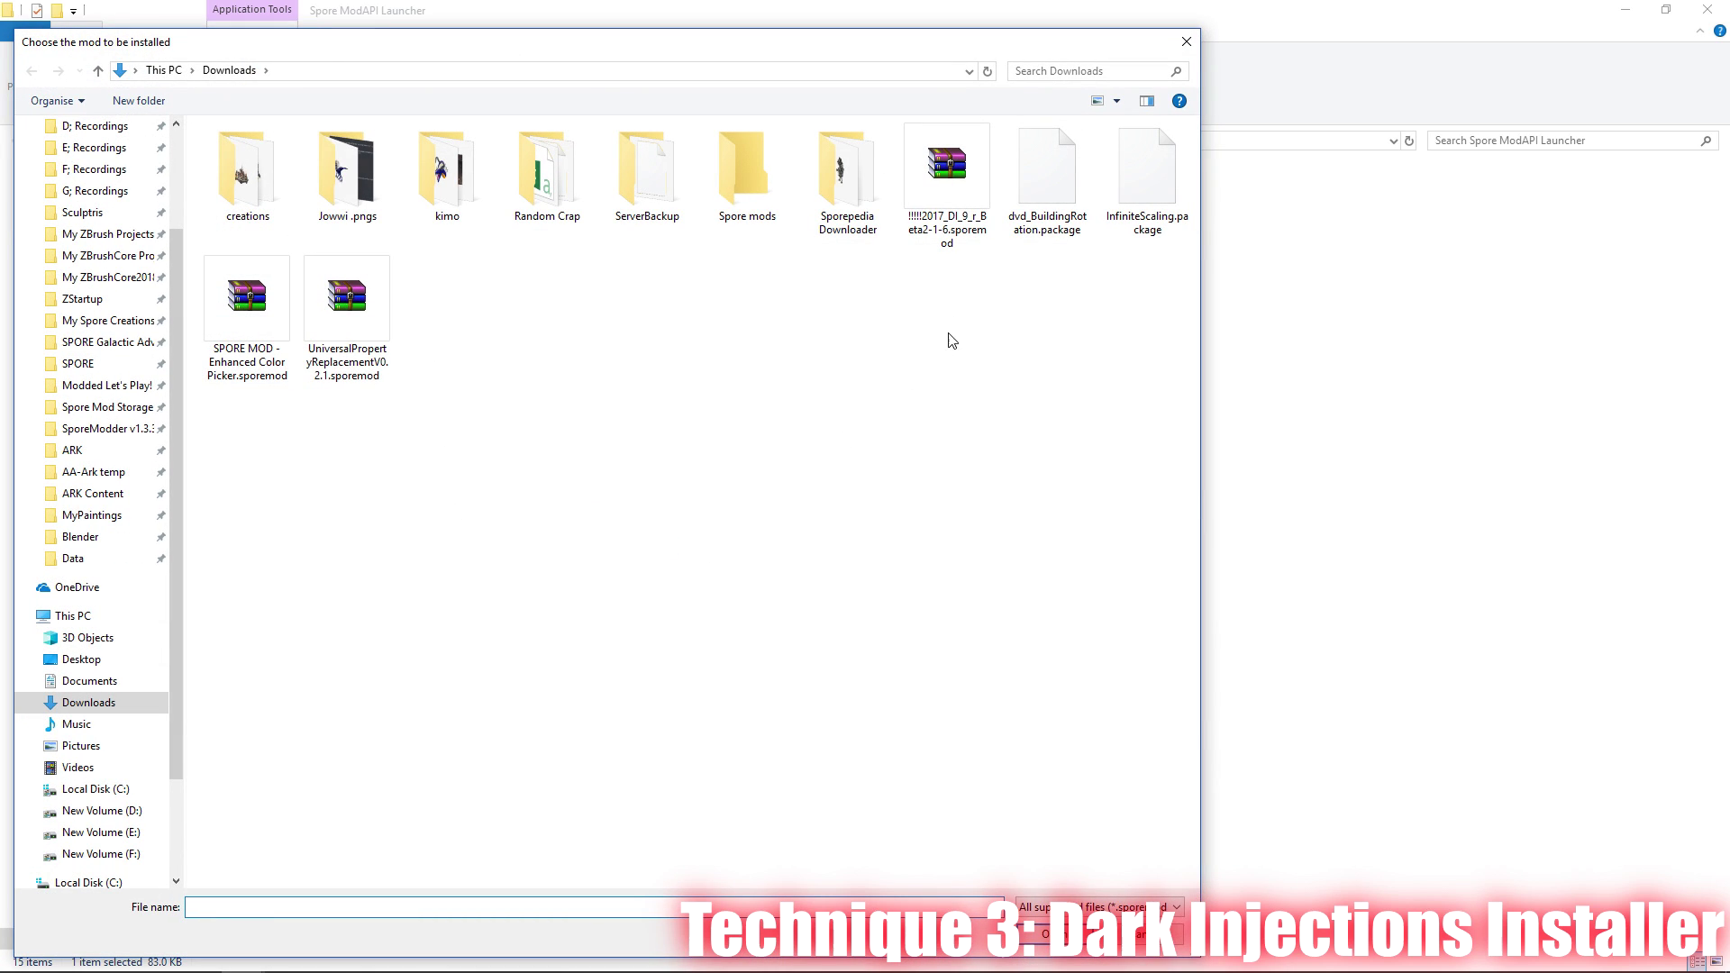
left_click(953, 216)
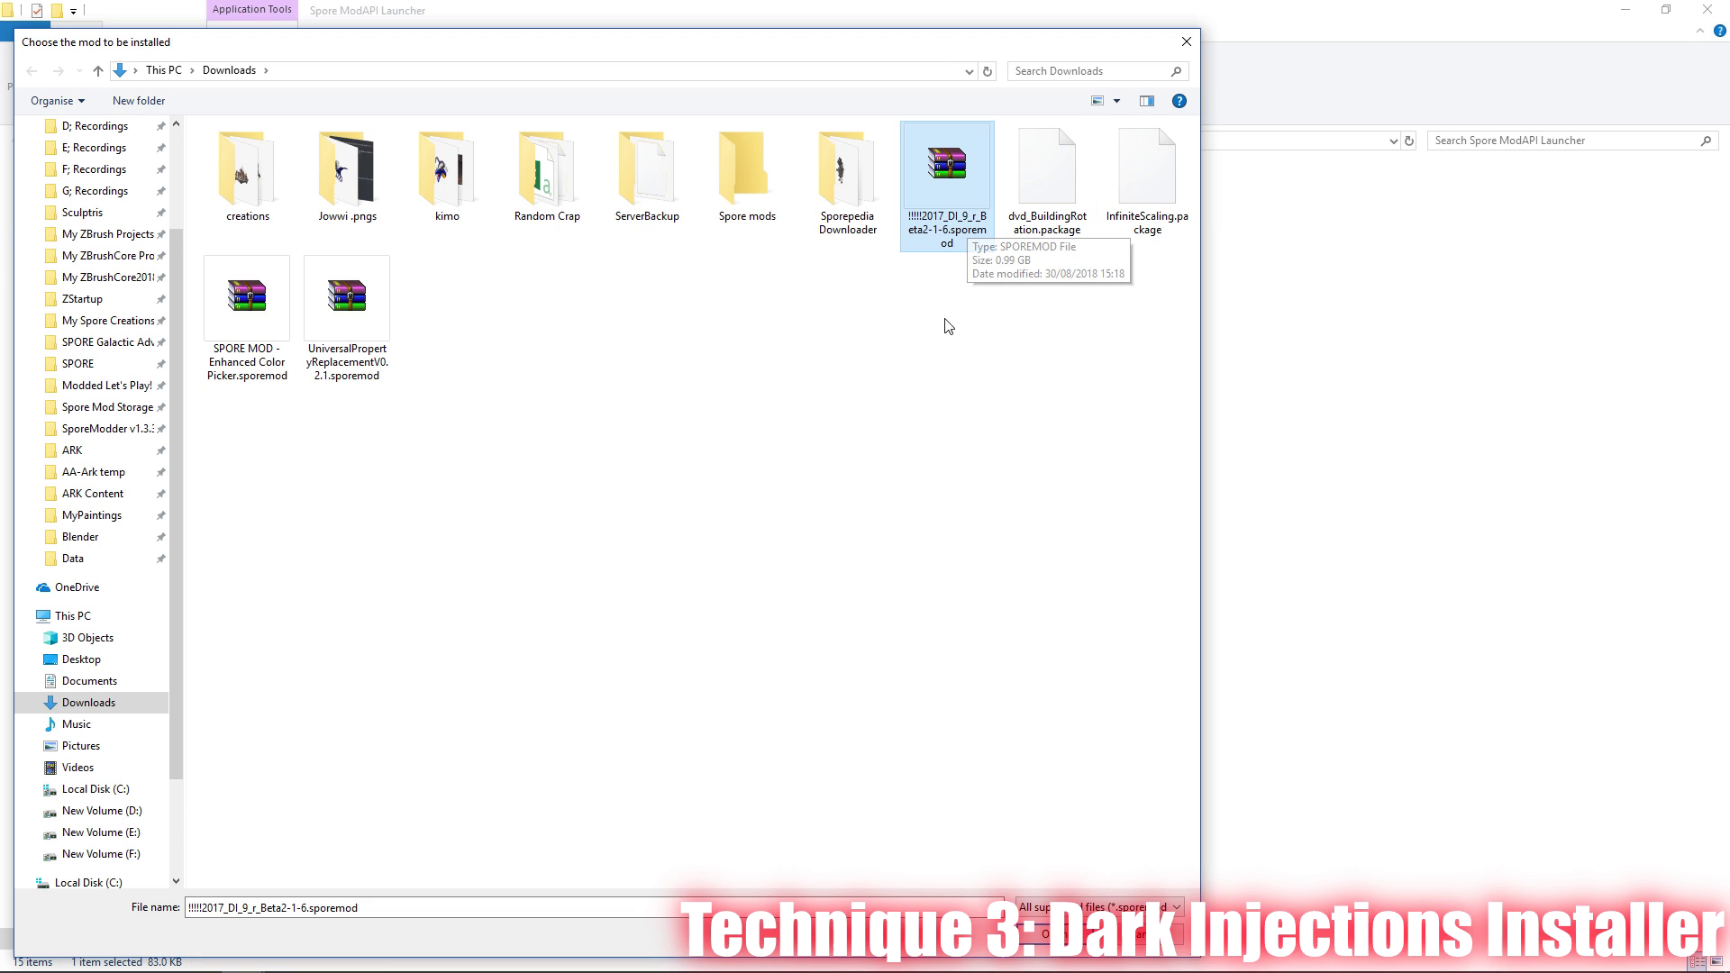
left_click(1036, 933)
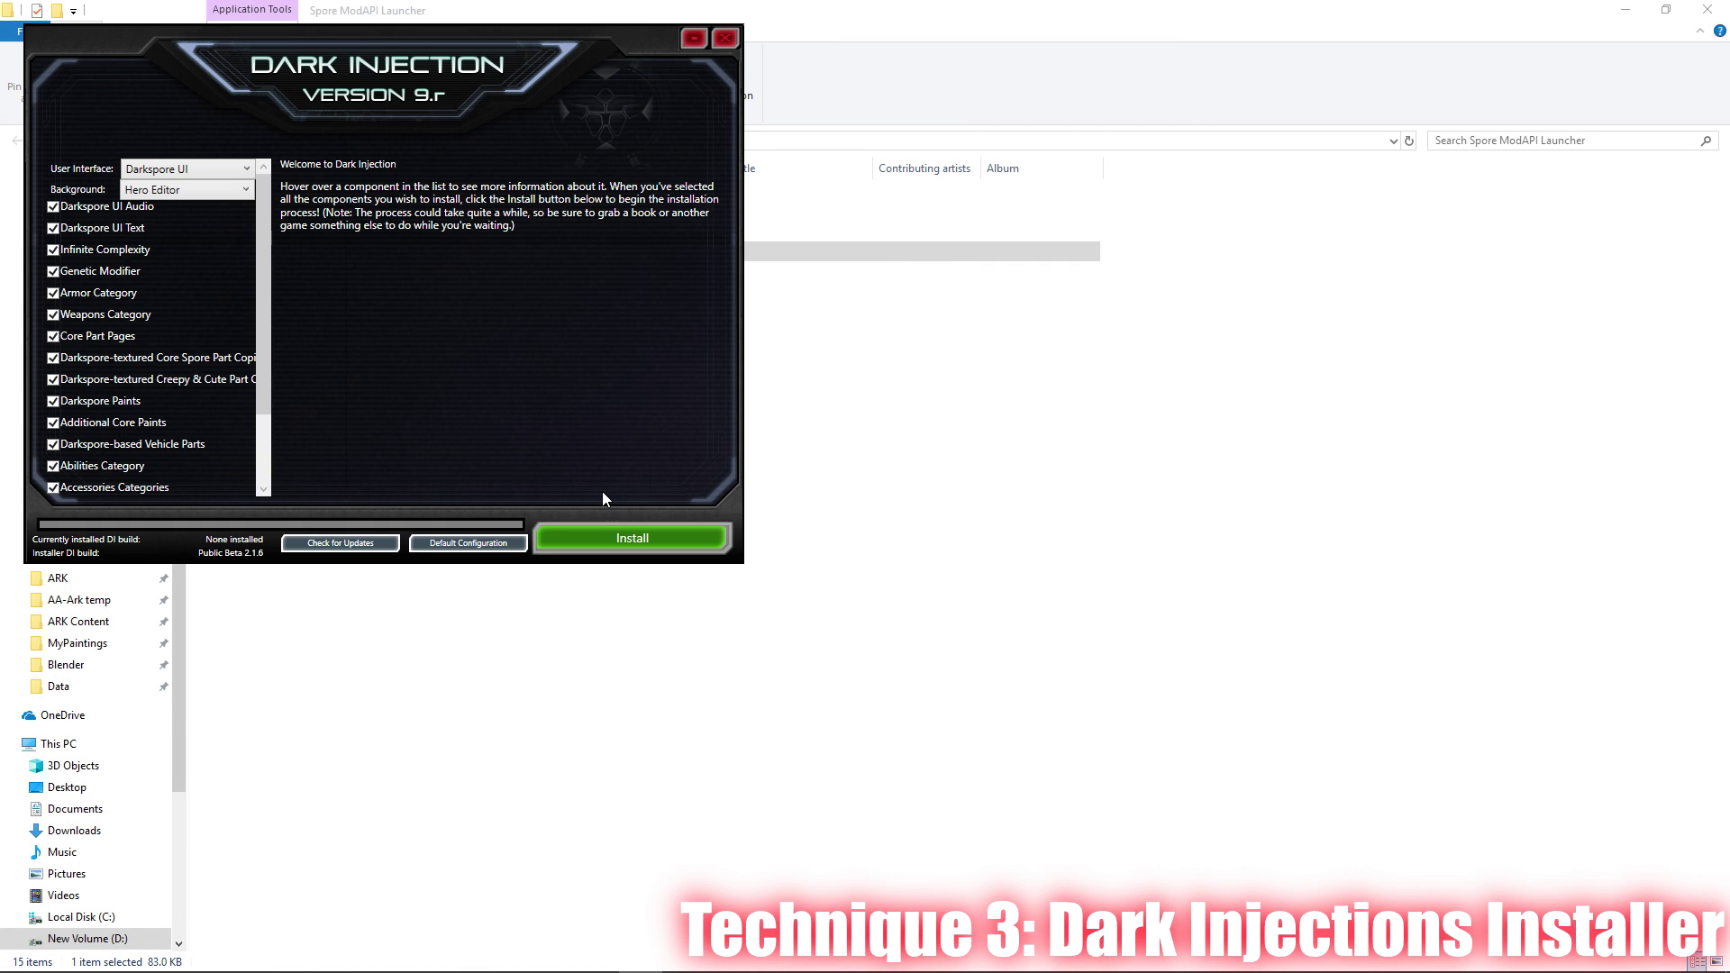
Step: Move the Dark Injection installer toward the screen centre and select Darkspore UI as user interface and Hero Editor as background
left_click_drag(381, 40, 914, 288)
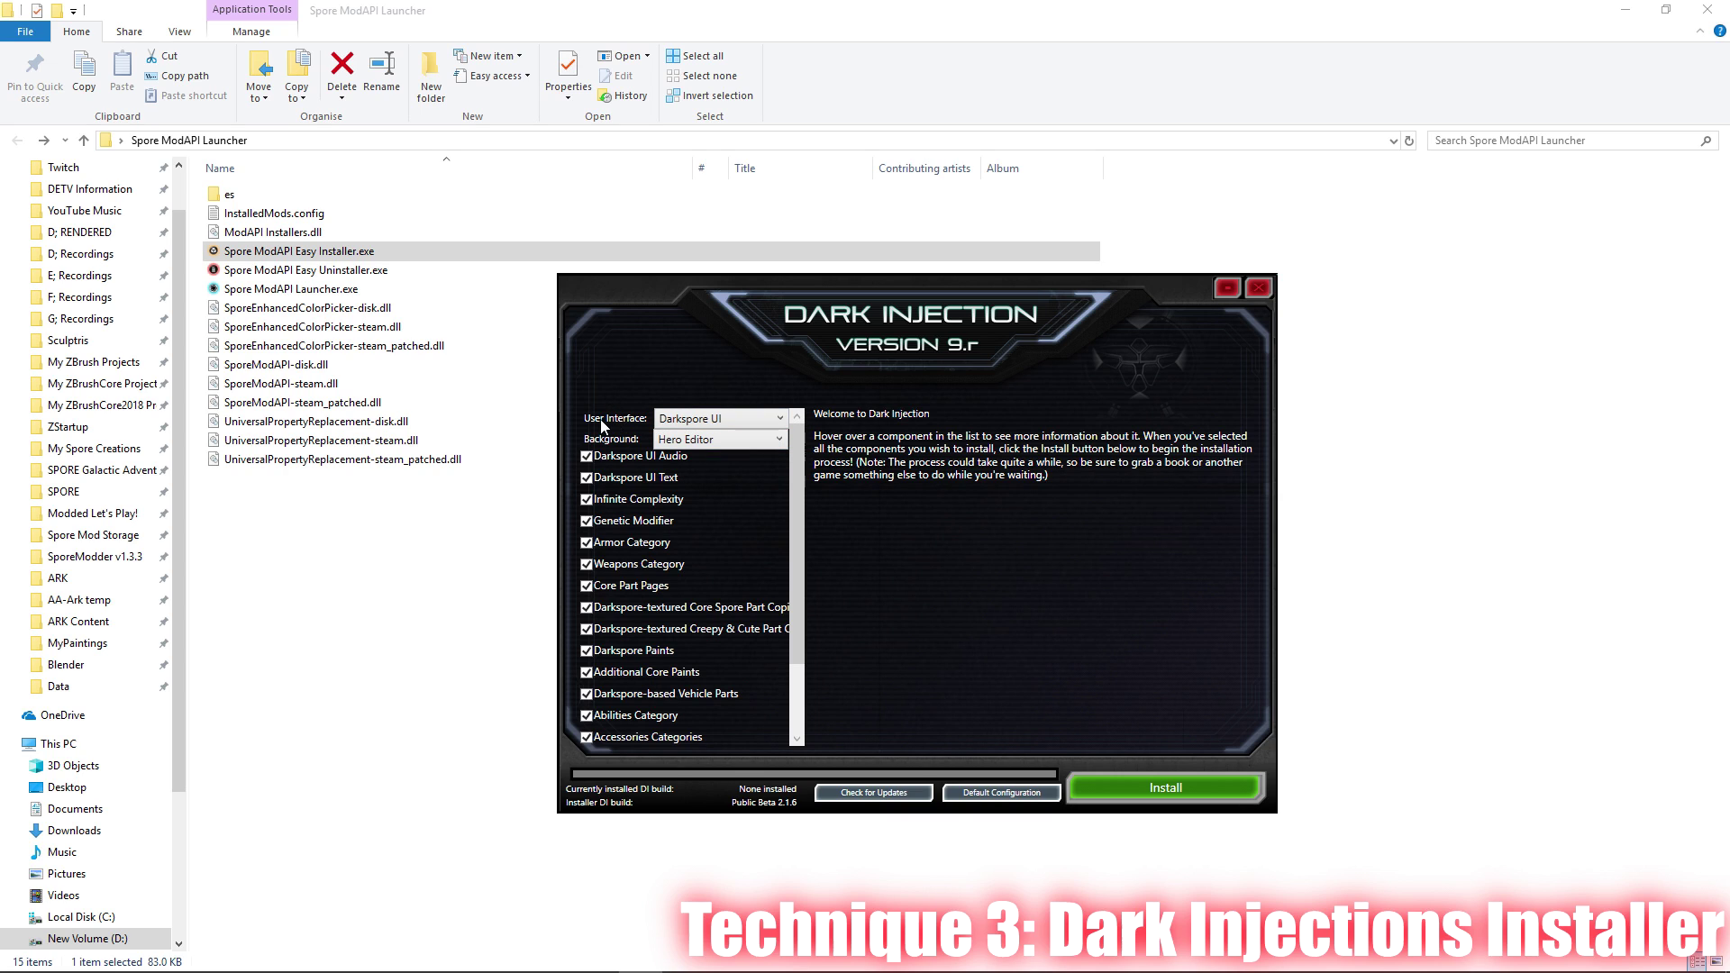
left_click(712, 420)
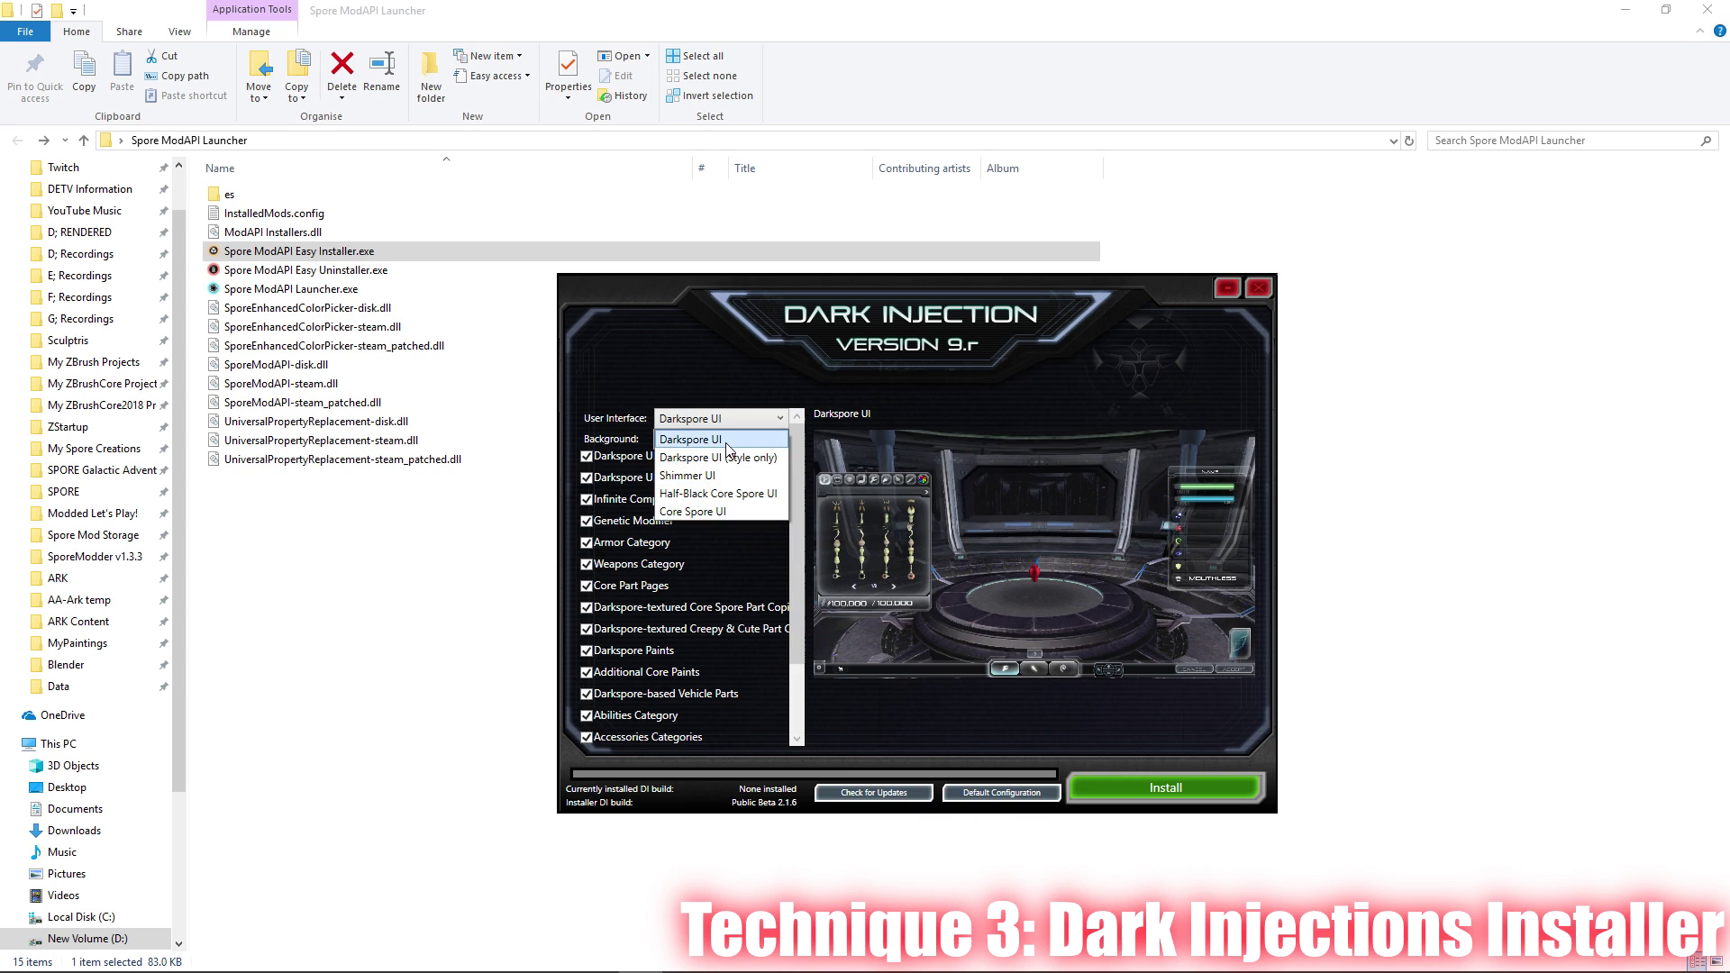
left_click(726, 441)
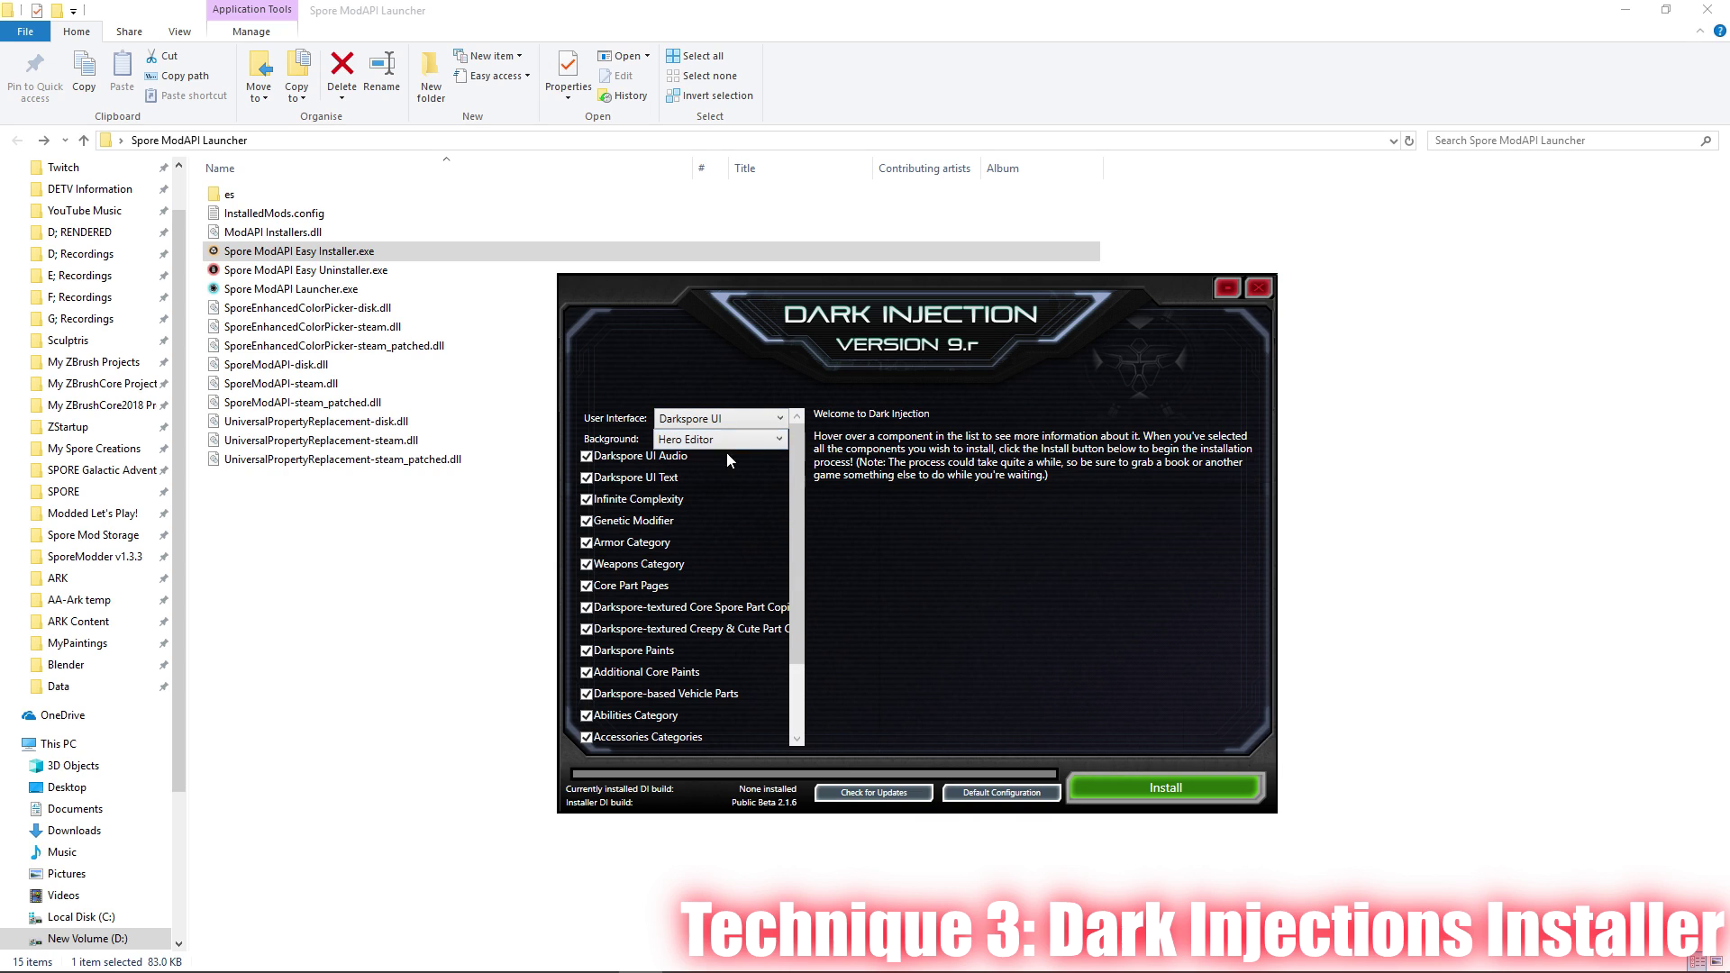
left_click(745, 444)
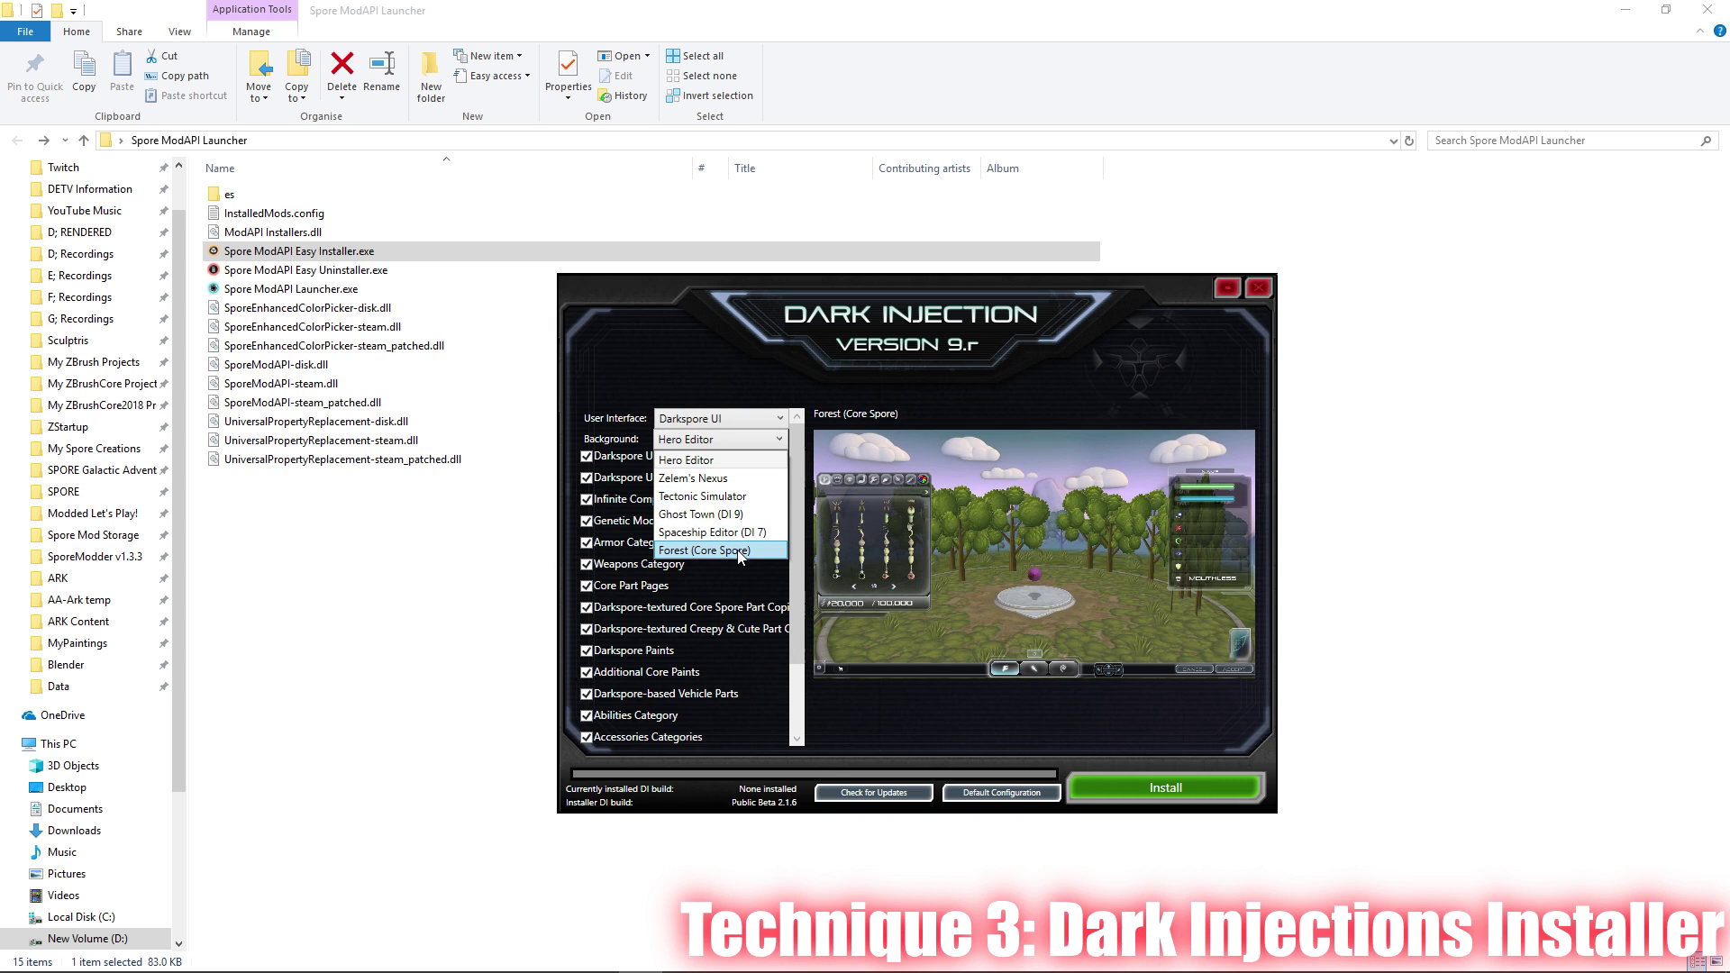
left_click(747, 461)
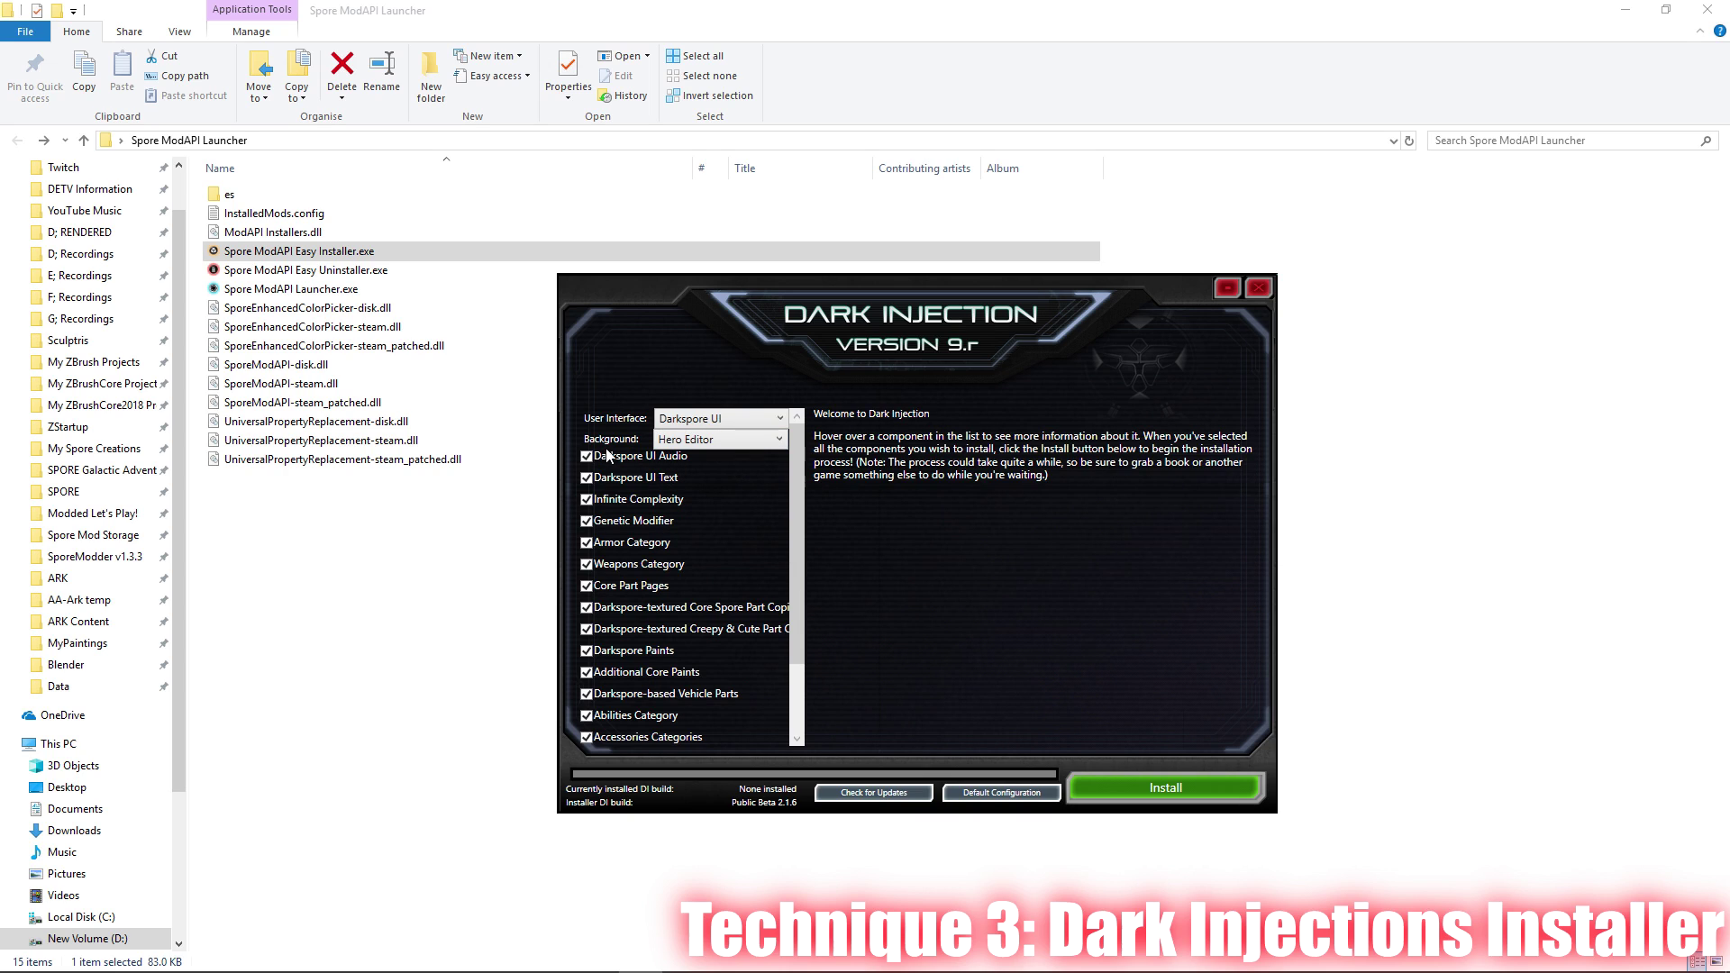
Step: Review the Dark Injection component list, install the mod with the selected components, and exit the installer
scroll(632, 649, "down", 2)
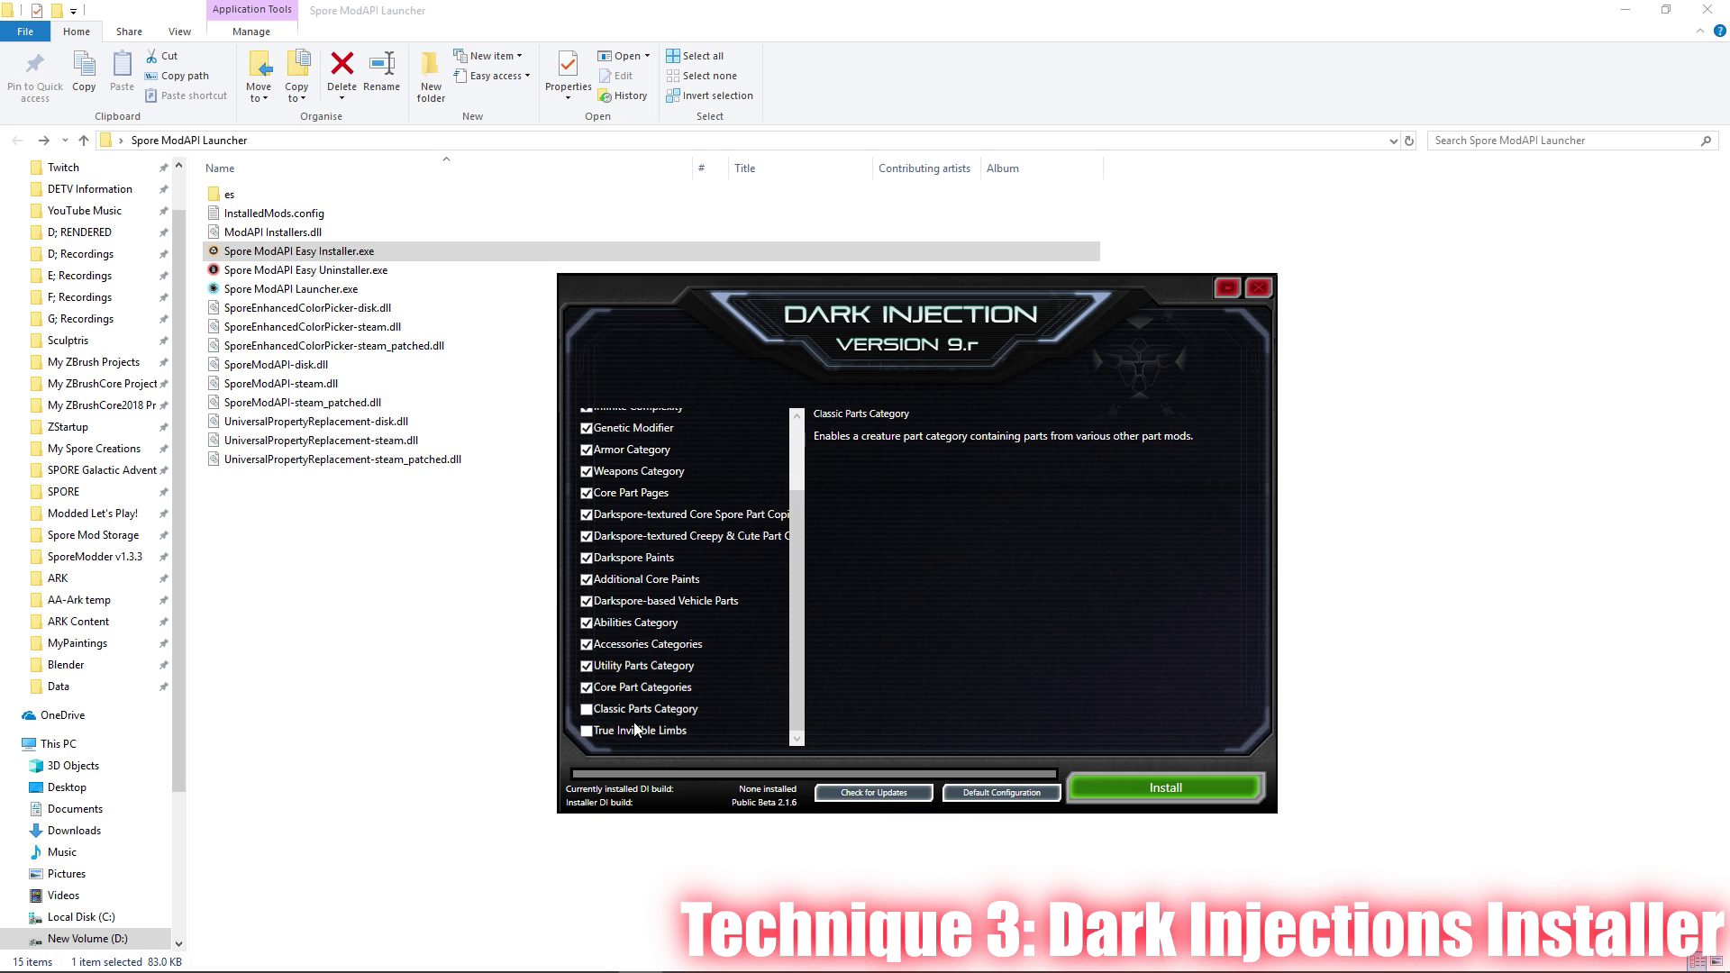
scroll(649, 631, "up", 2)
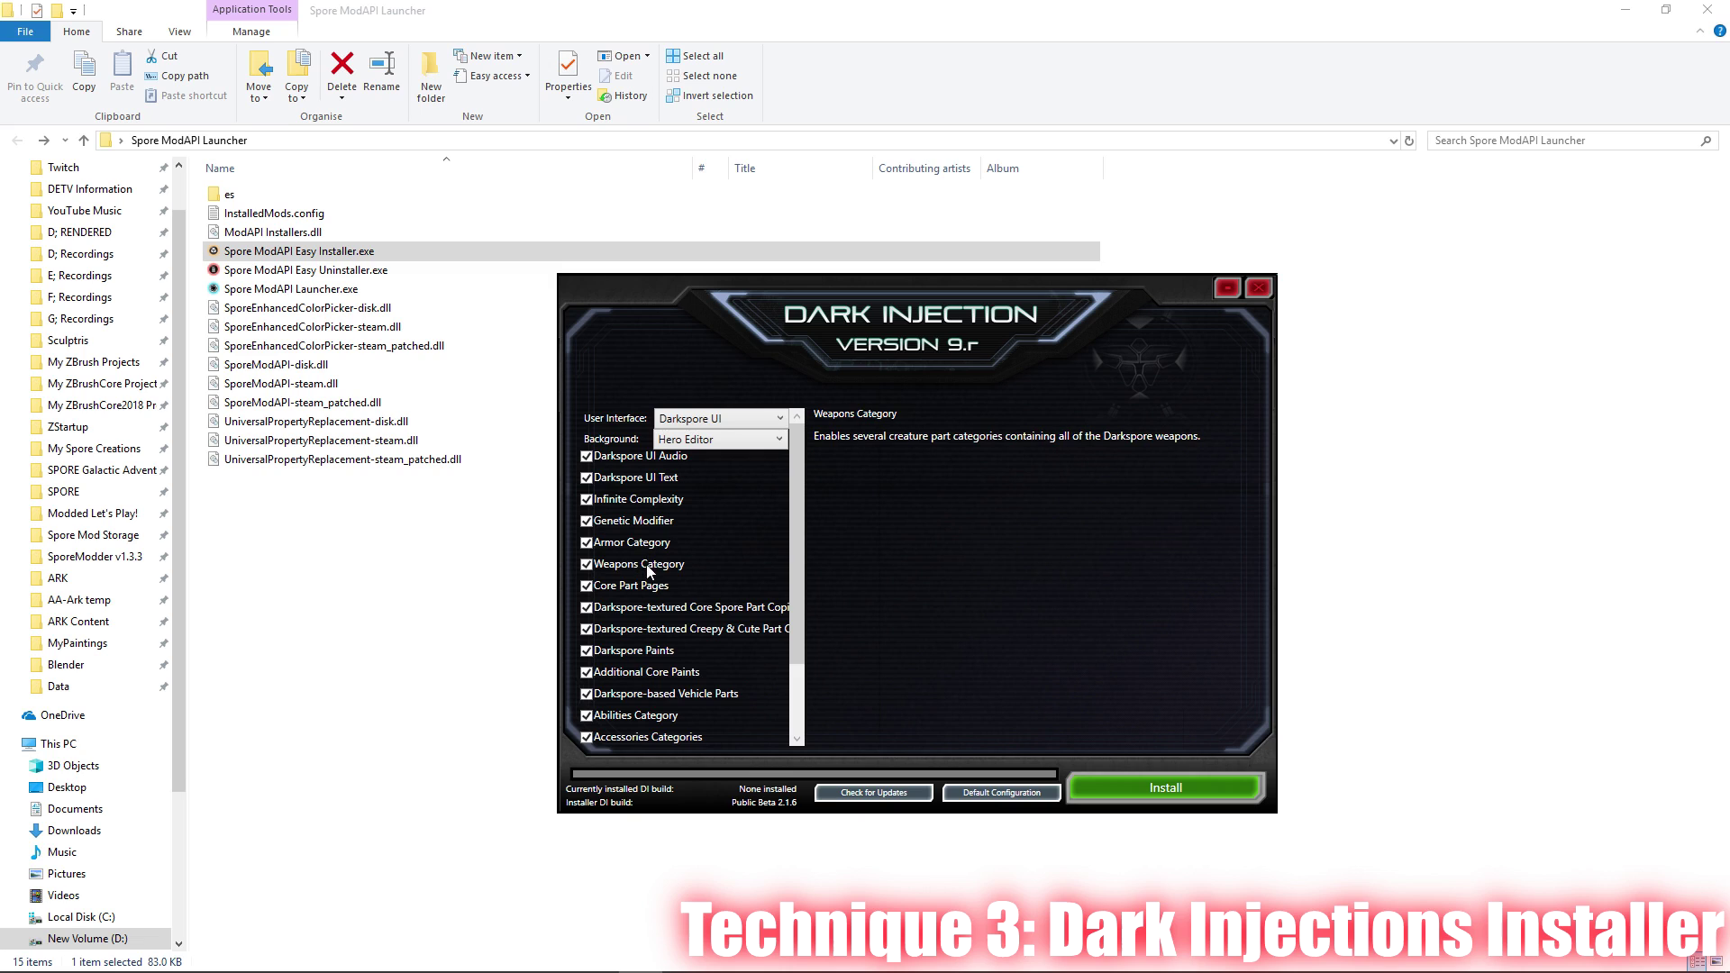
scroll(652, 586, "down", 3)
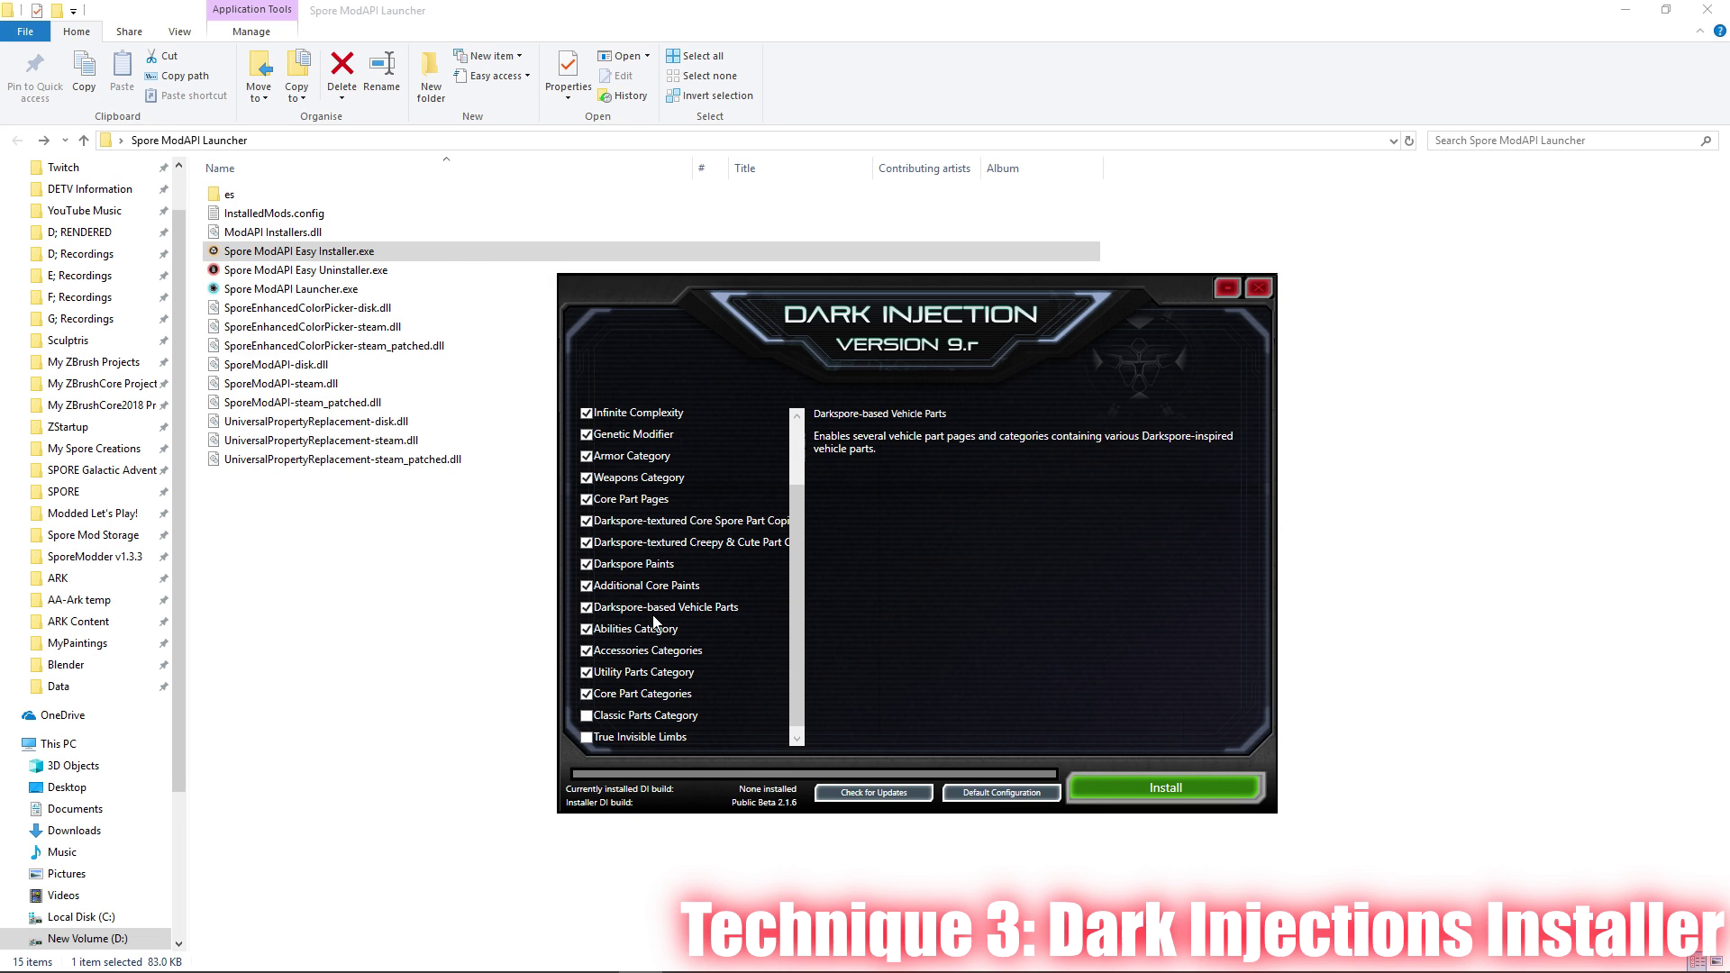
scroll(679, 492, "up", 3)
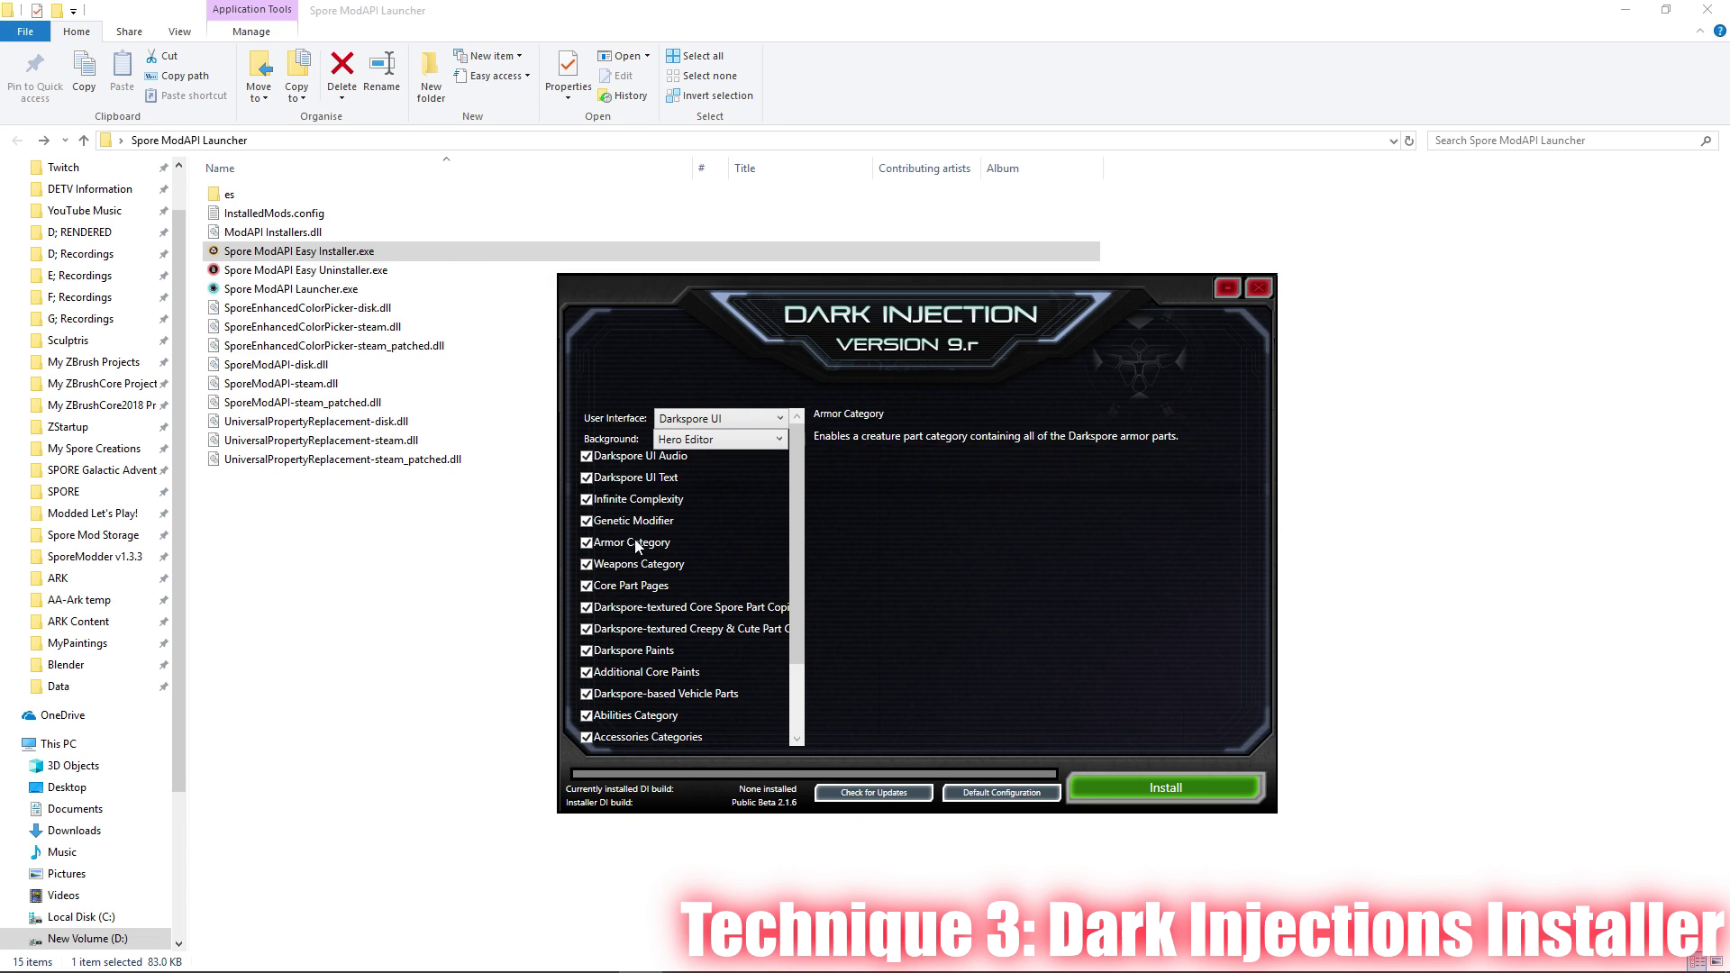
scroll(647, 588, "down", 3)
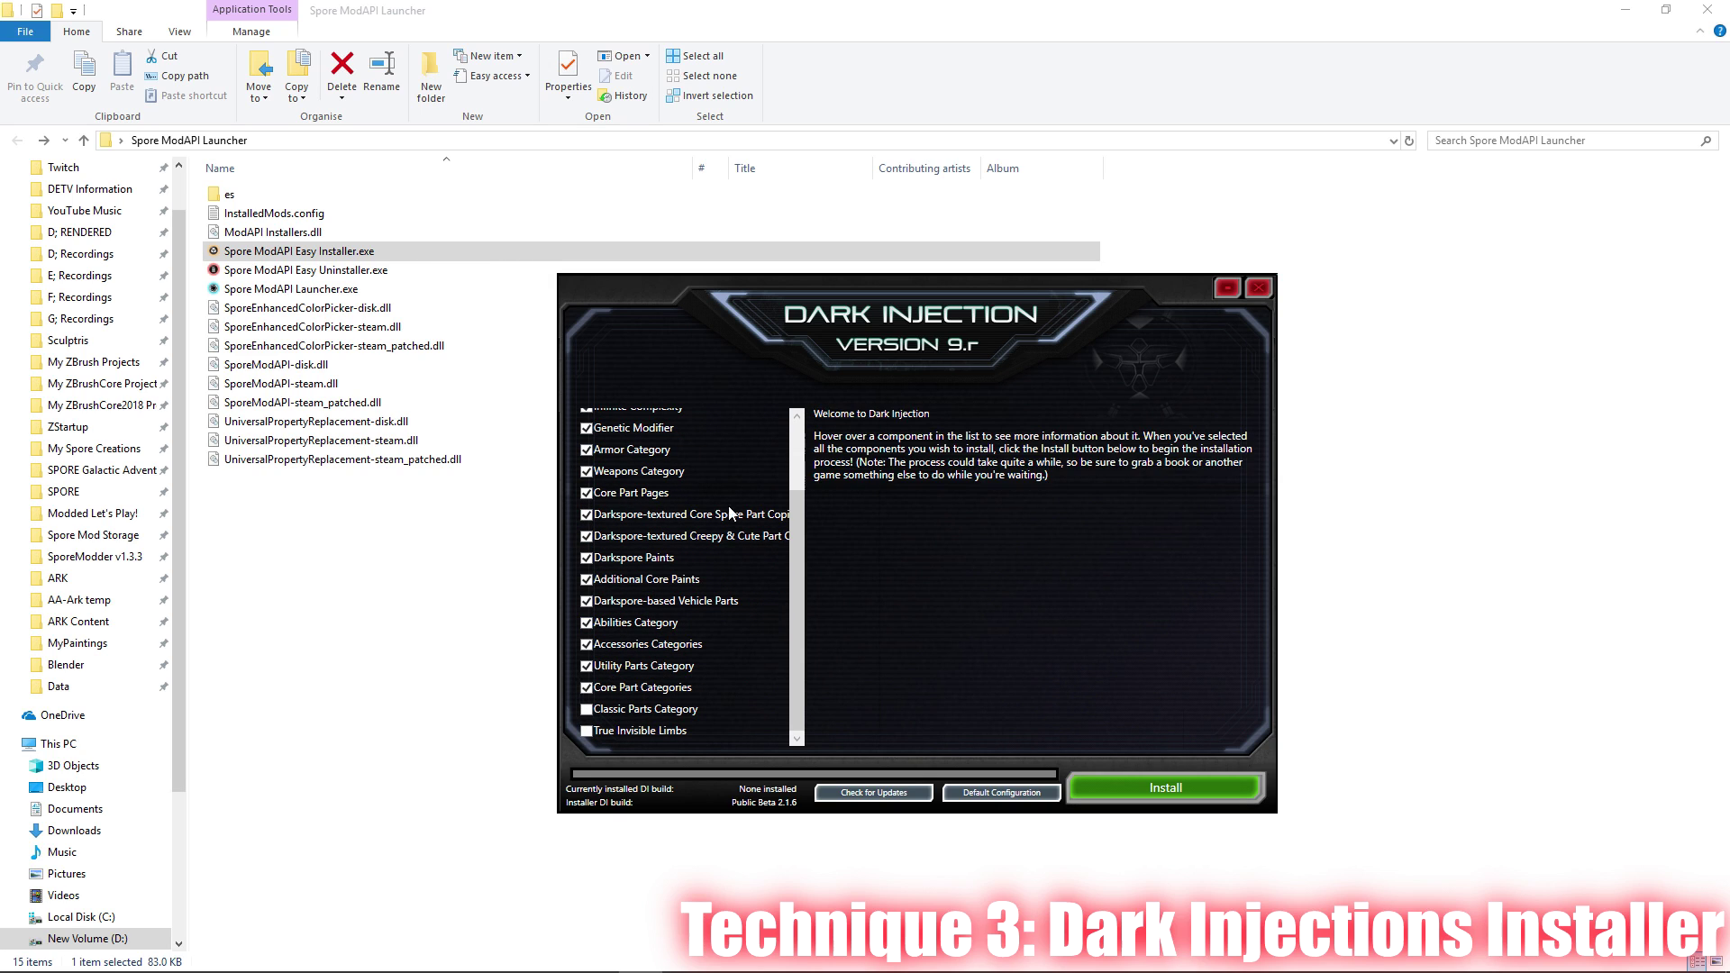
left_click(1160, 786)
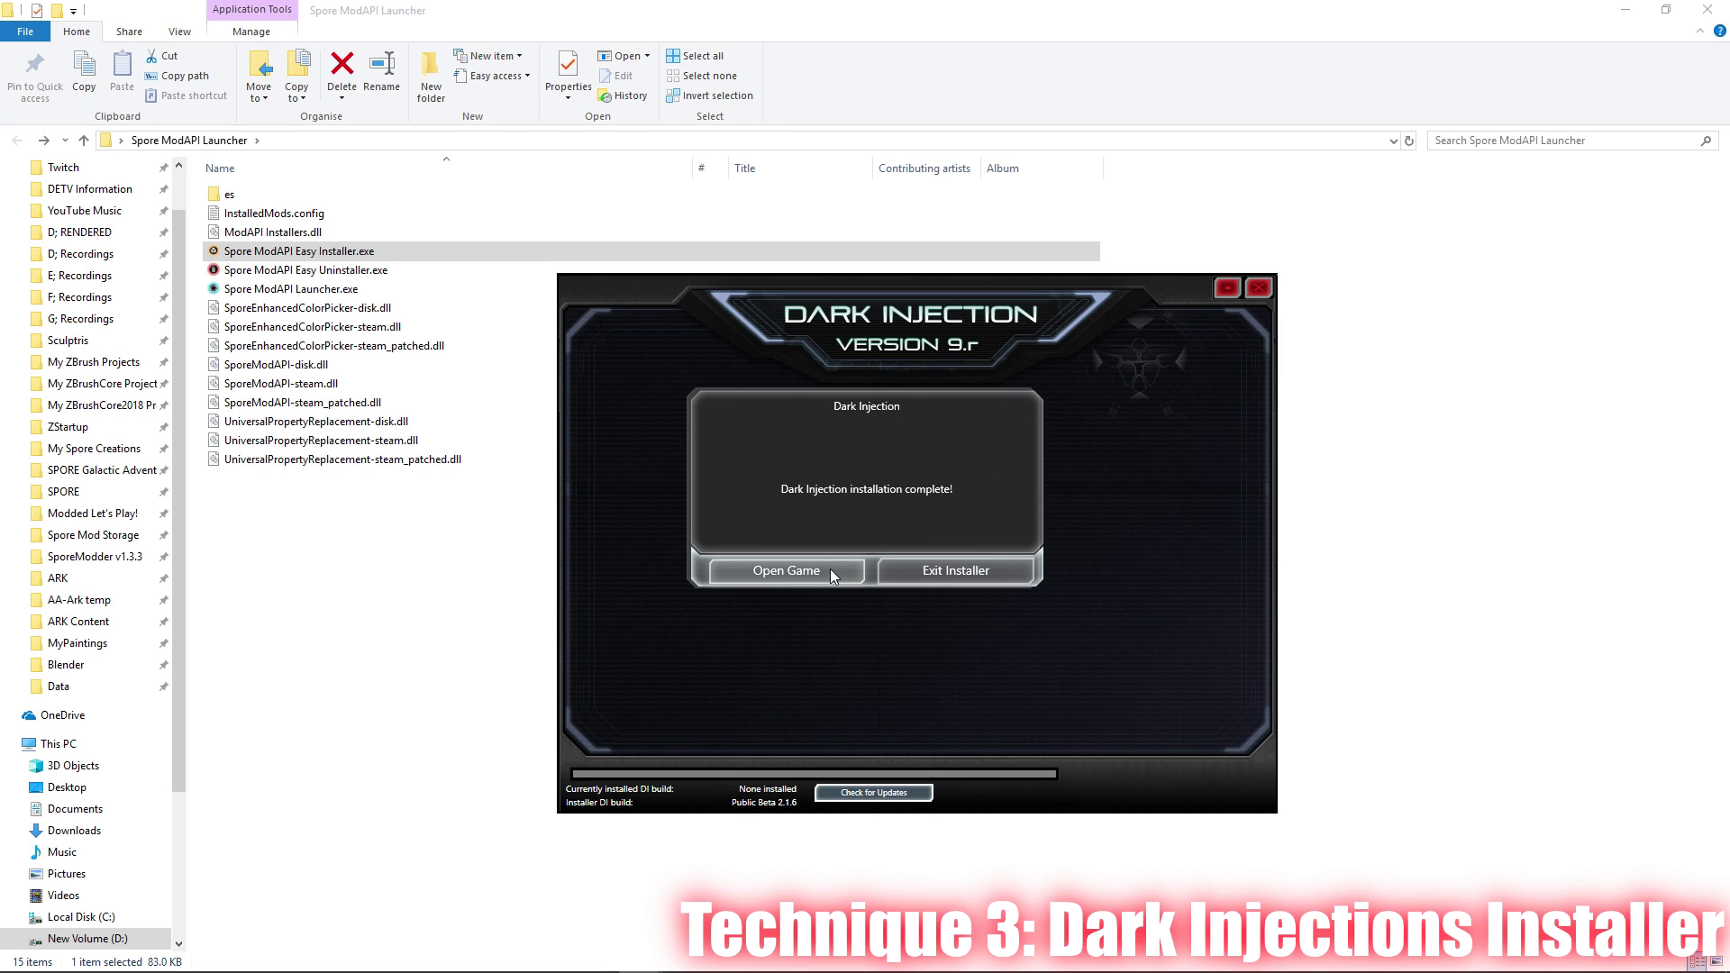
left_click(934, 568)
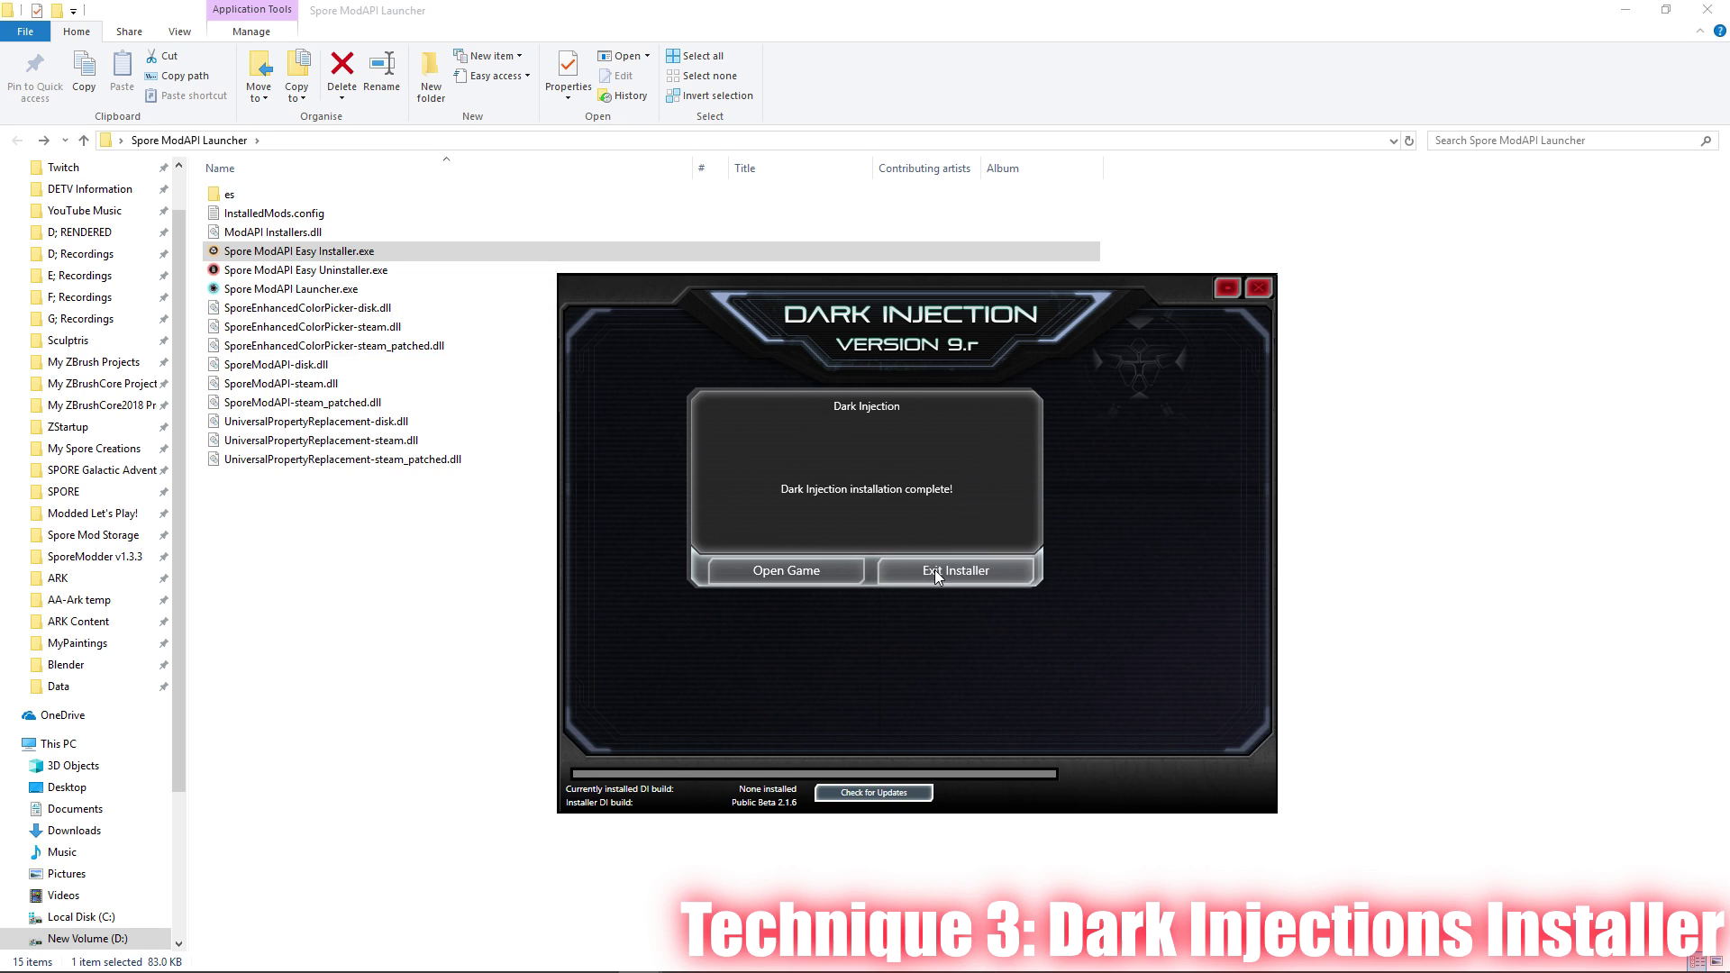
Step: Run Spore ModAPI Launcher.exe as administrator and open a creature creator from the galaxy screen
left_click(286, 290)
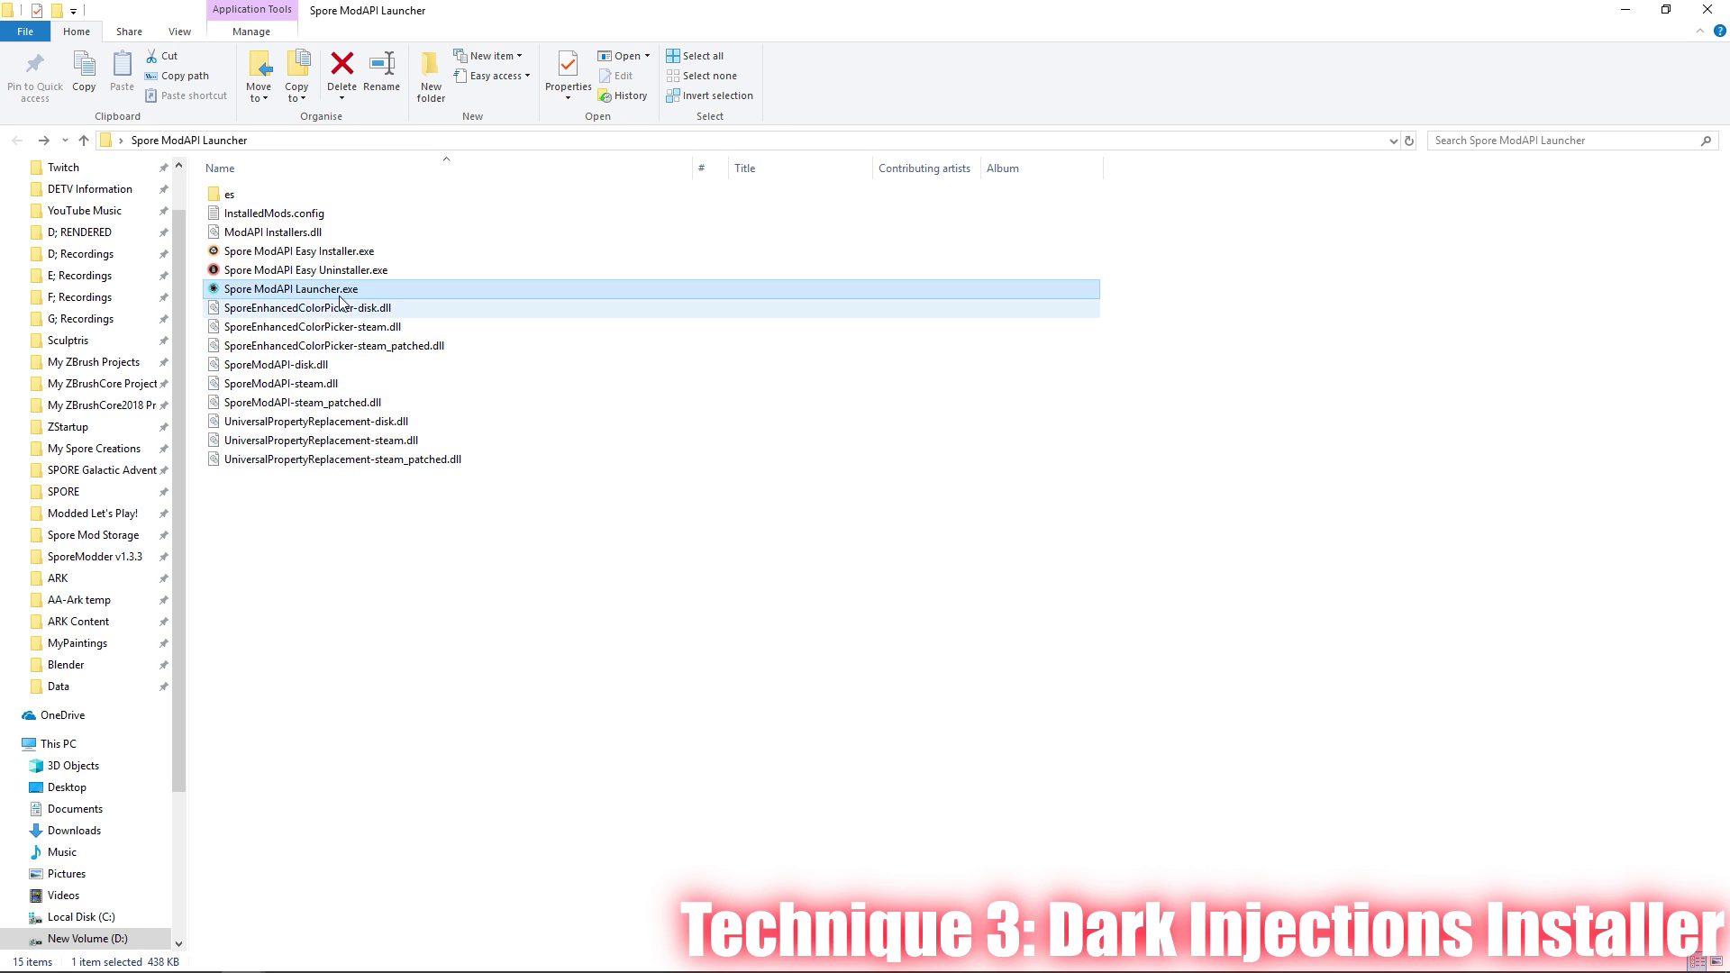
right_click(285, 293)
left_click(249, 321)
left_click(762, 606)
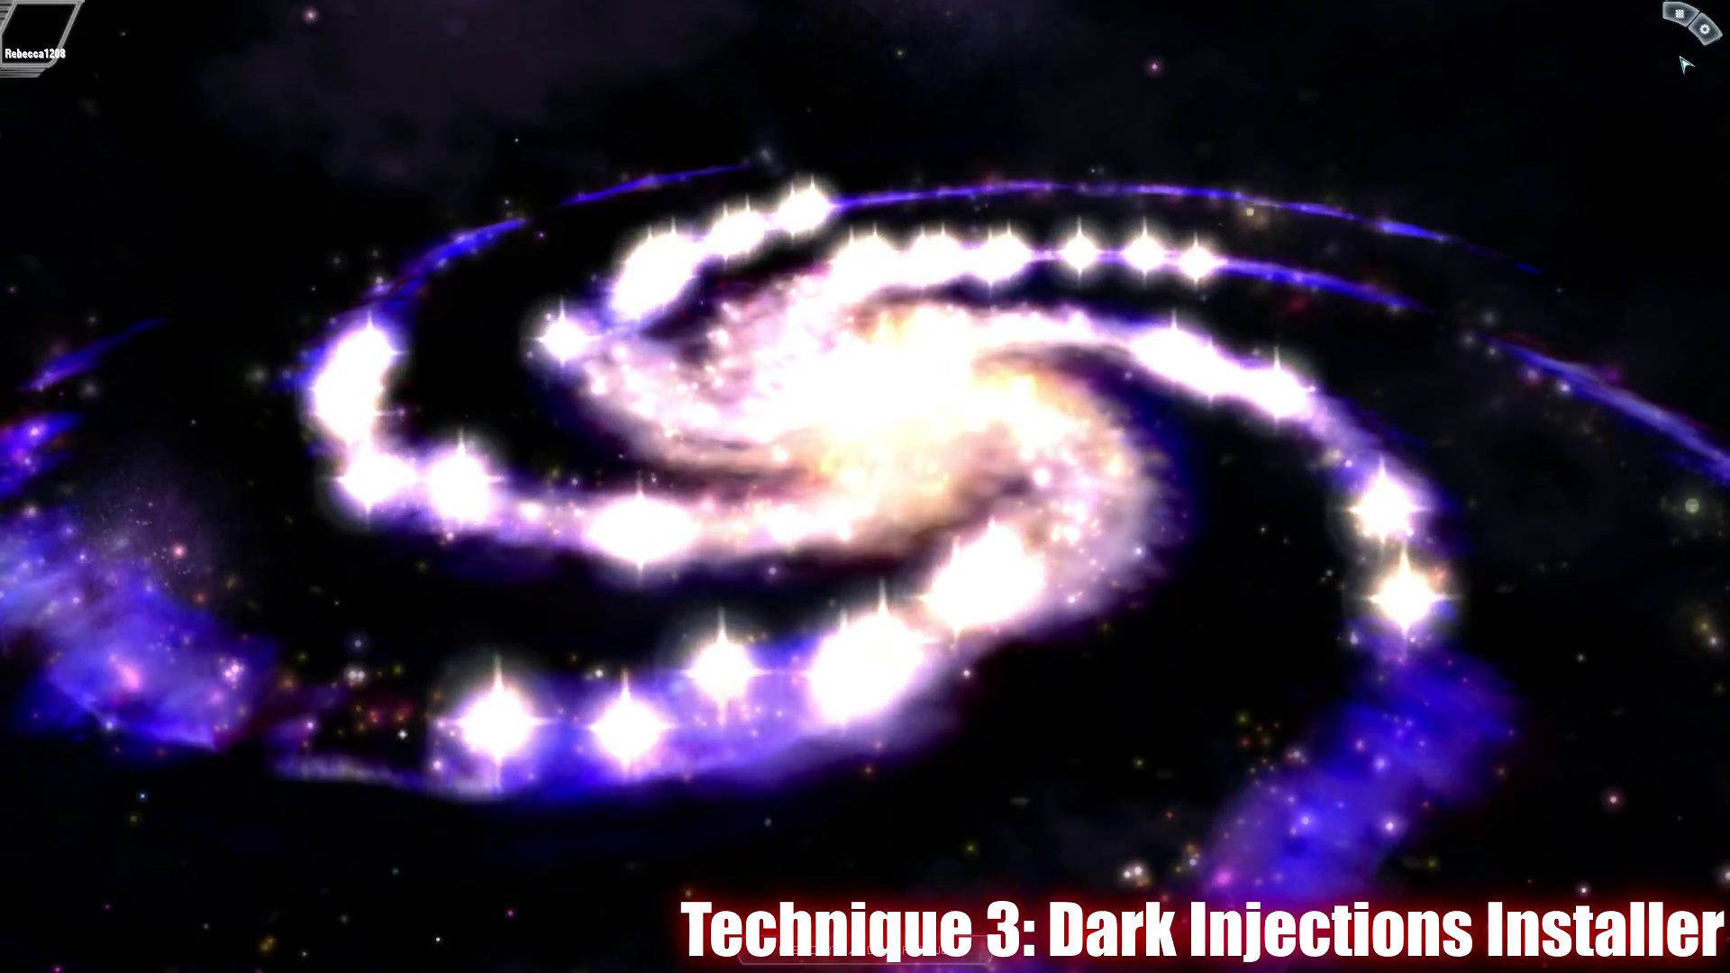
scroll(1681, 58, "up", 5)
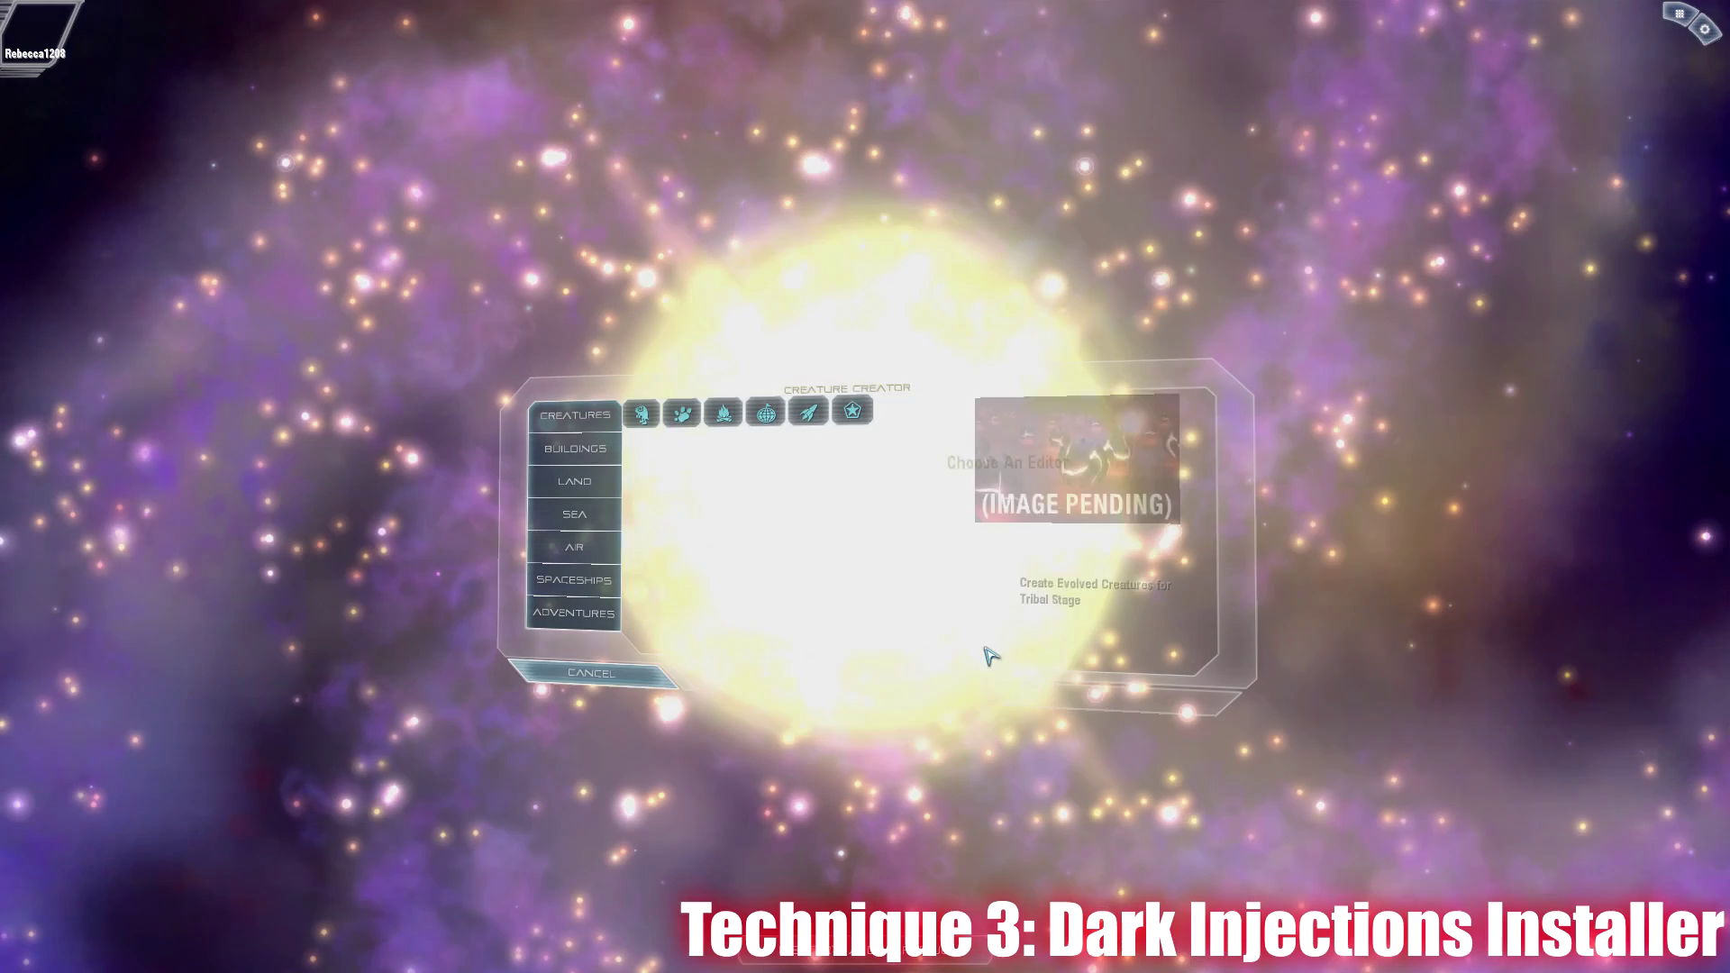
left_click(986, 468)
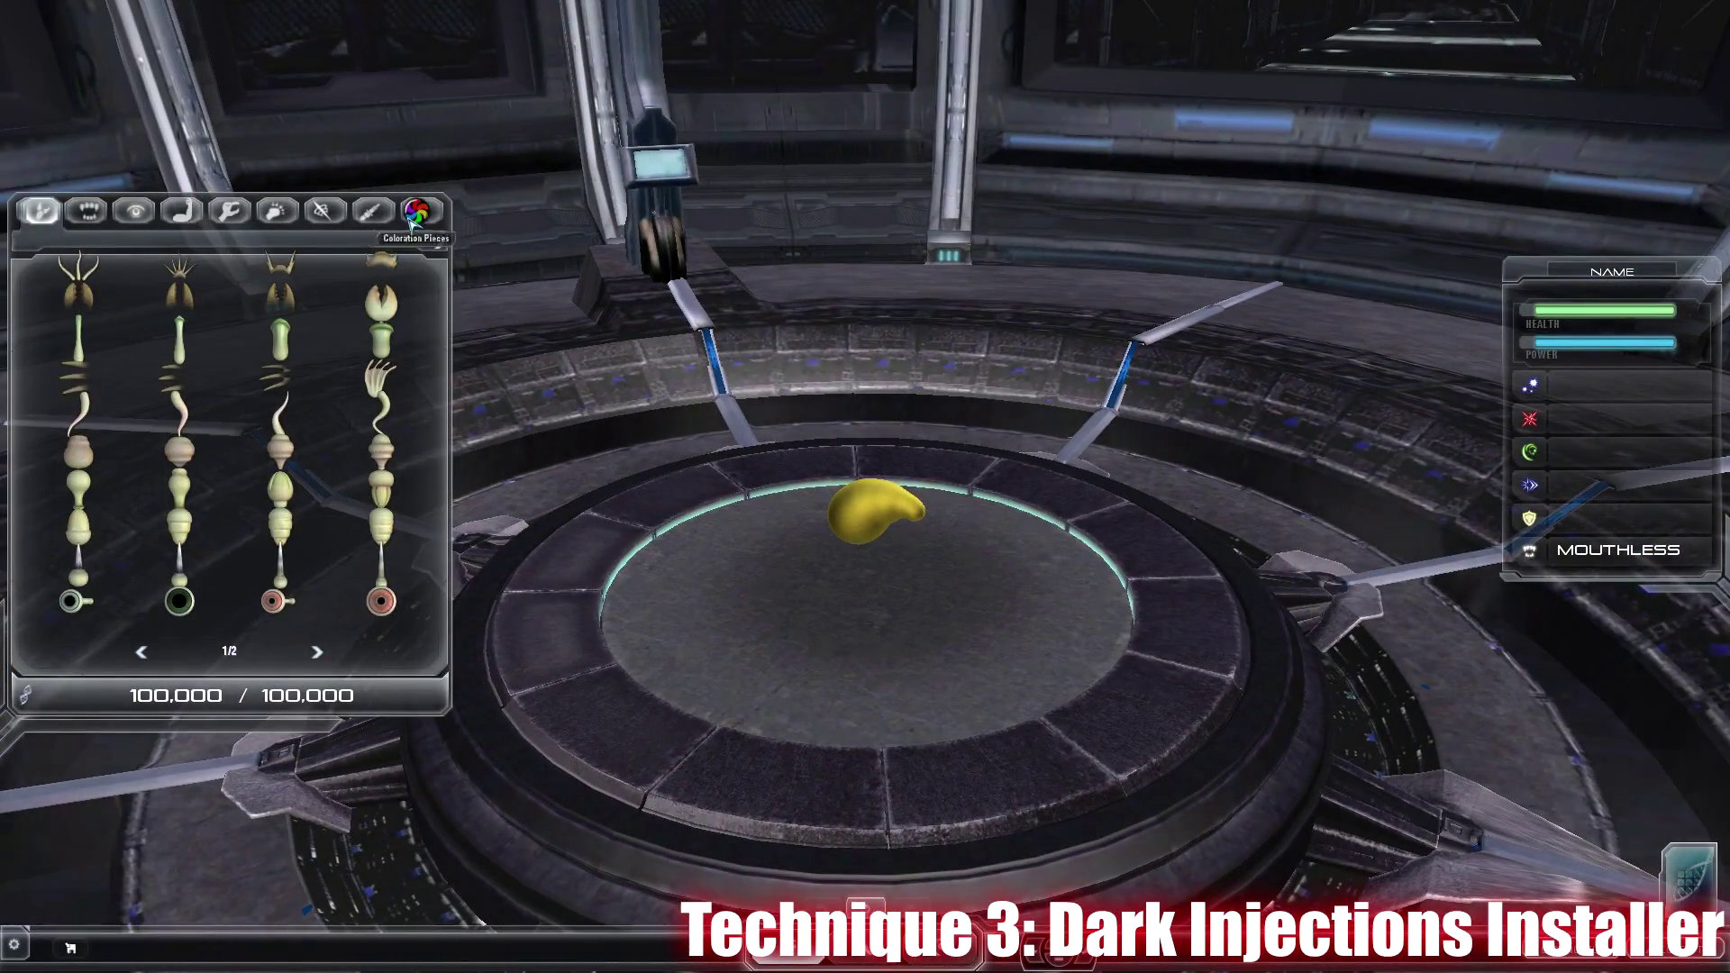
Step: Examine the Dark Injection part categories and paint styles in the creature editor, and quit the game
left_click(369, 210)
left_click(191, 217)
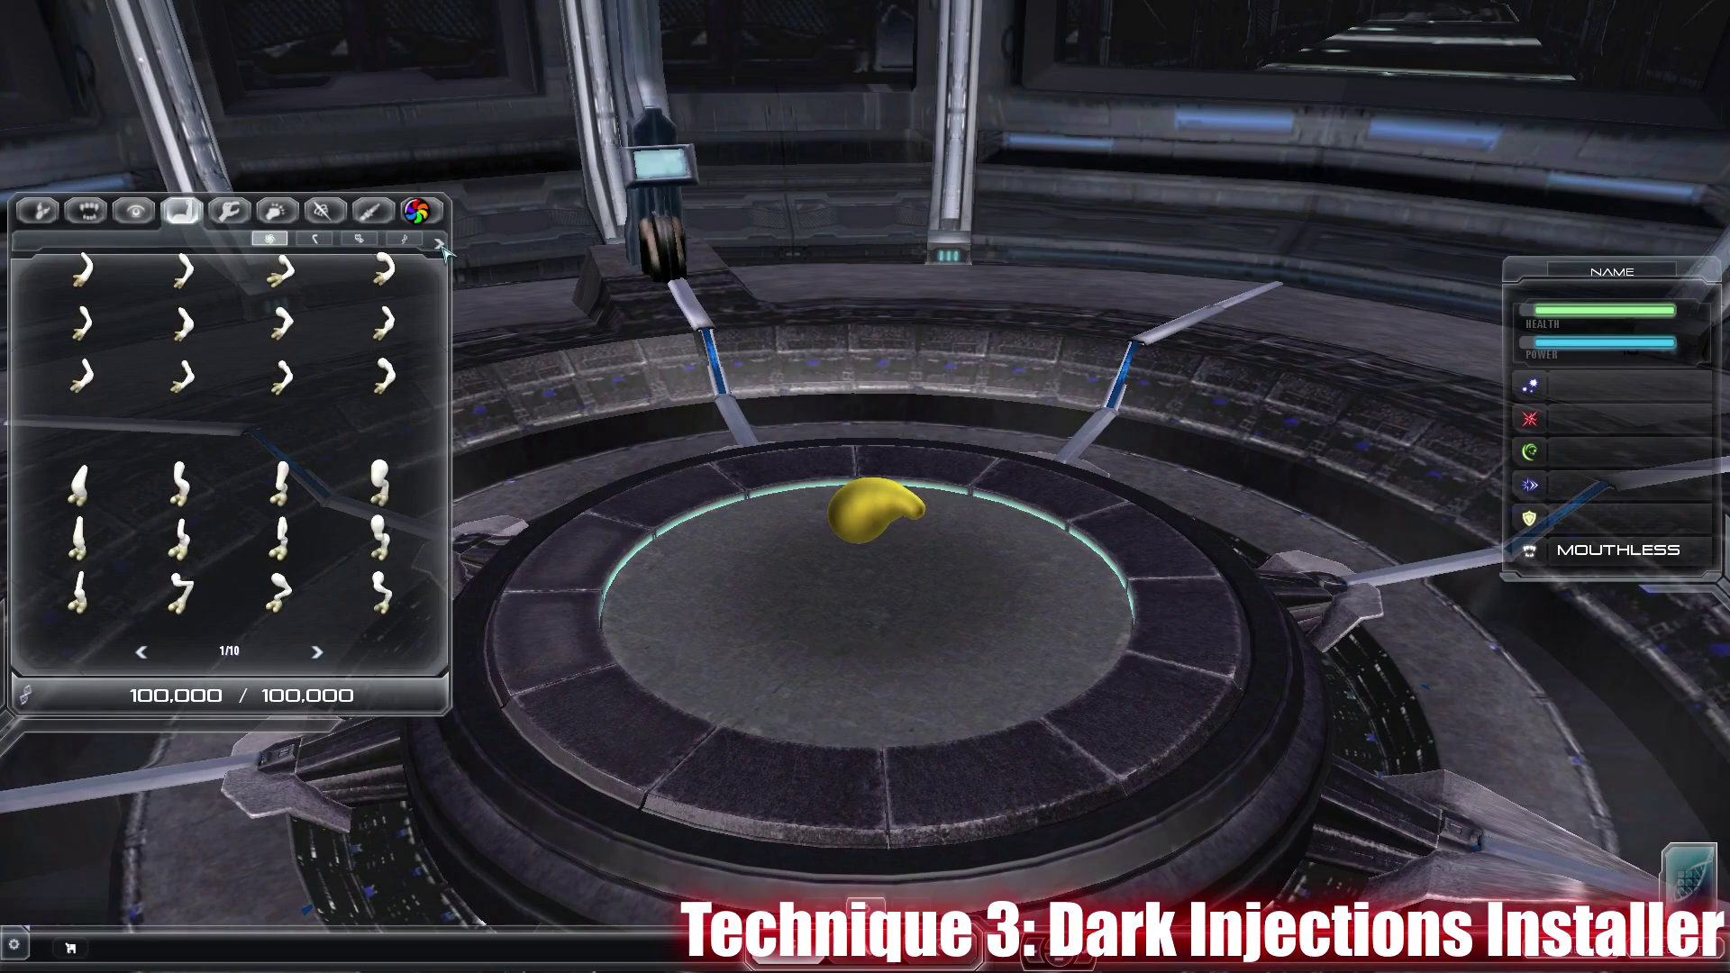
key("2")
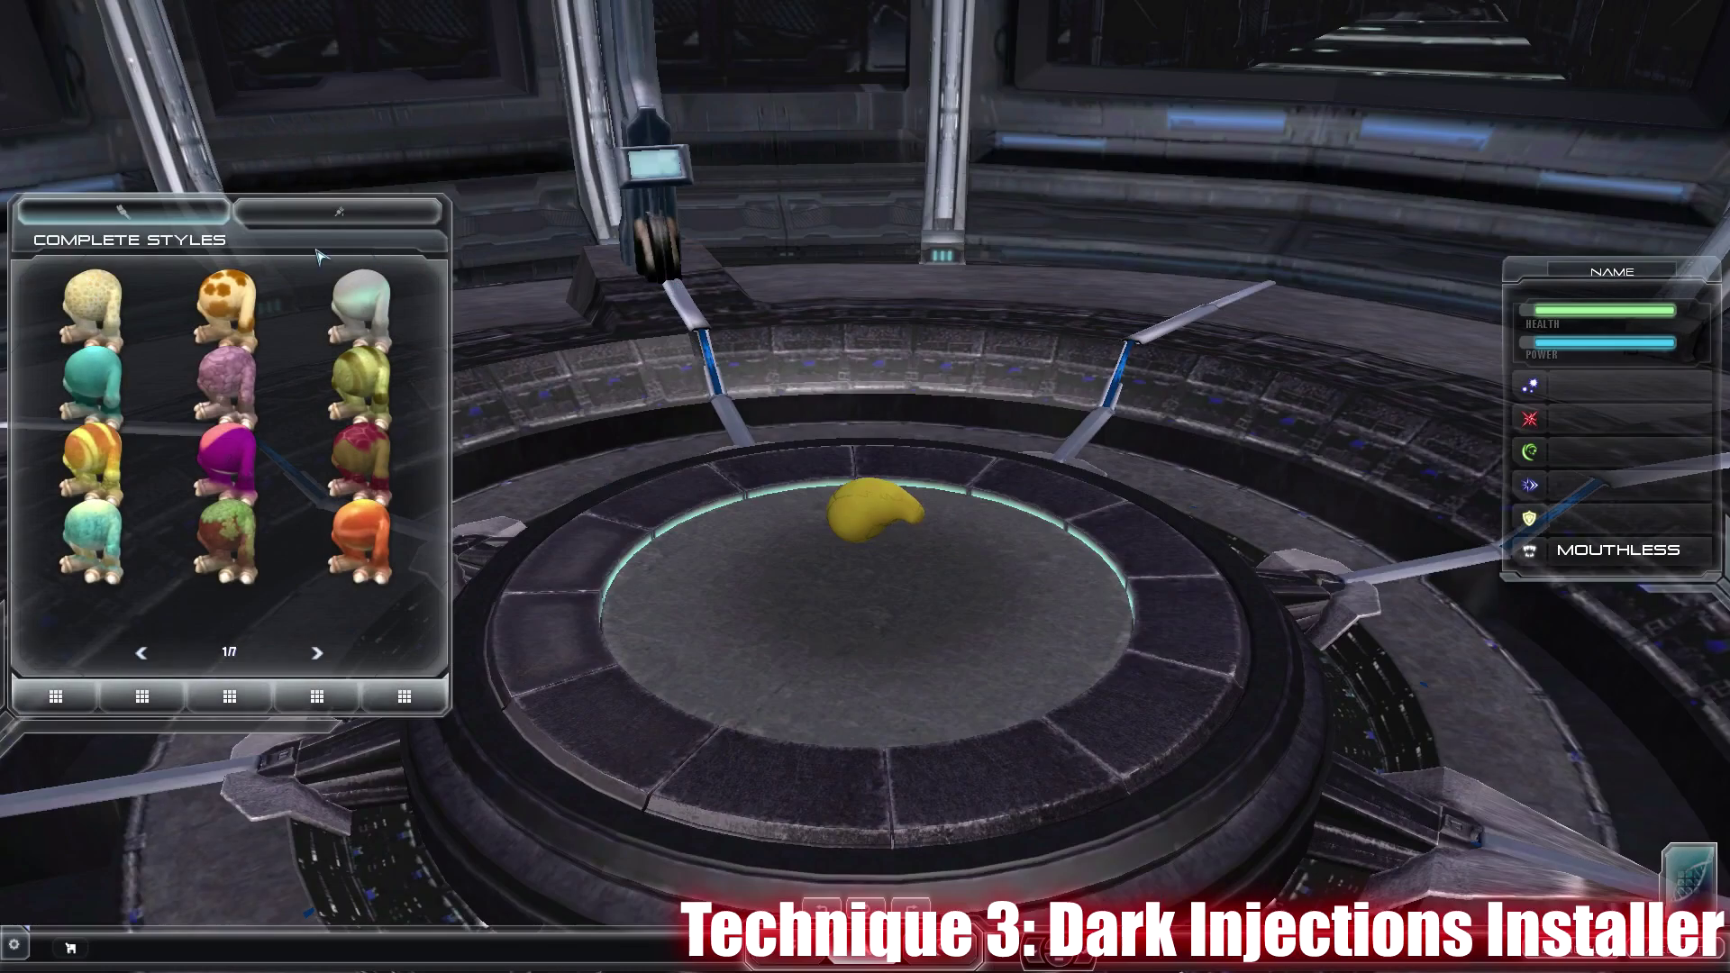
left_click(338, 210)
left_click(392, 588)
left_click_drag(405, 578, 448, 540)
key("Escape")
left_click(1098, 532)
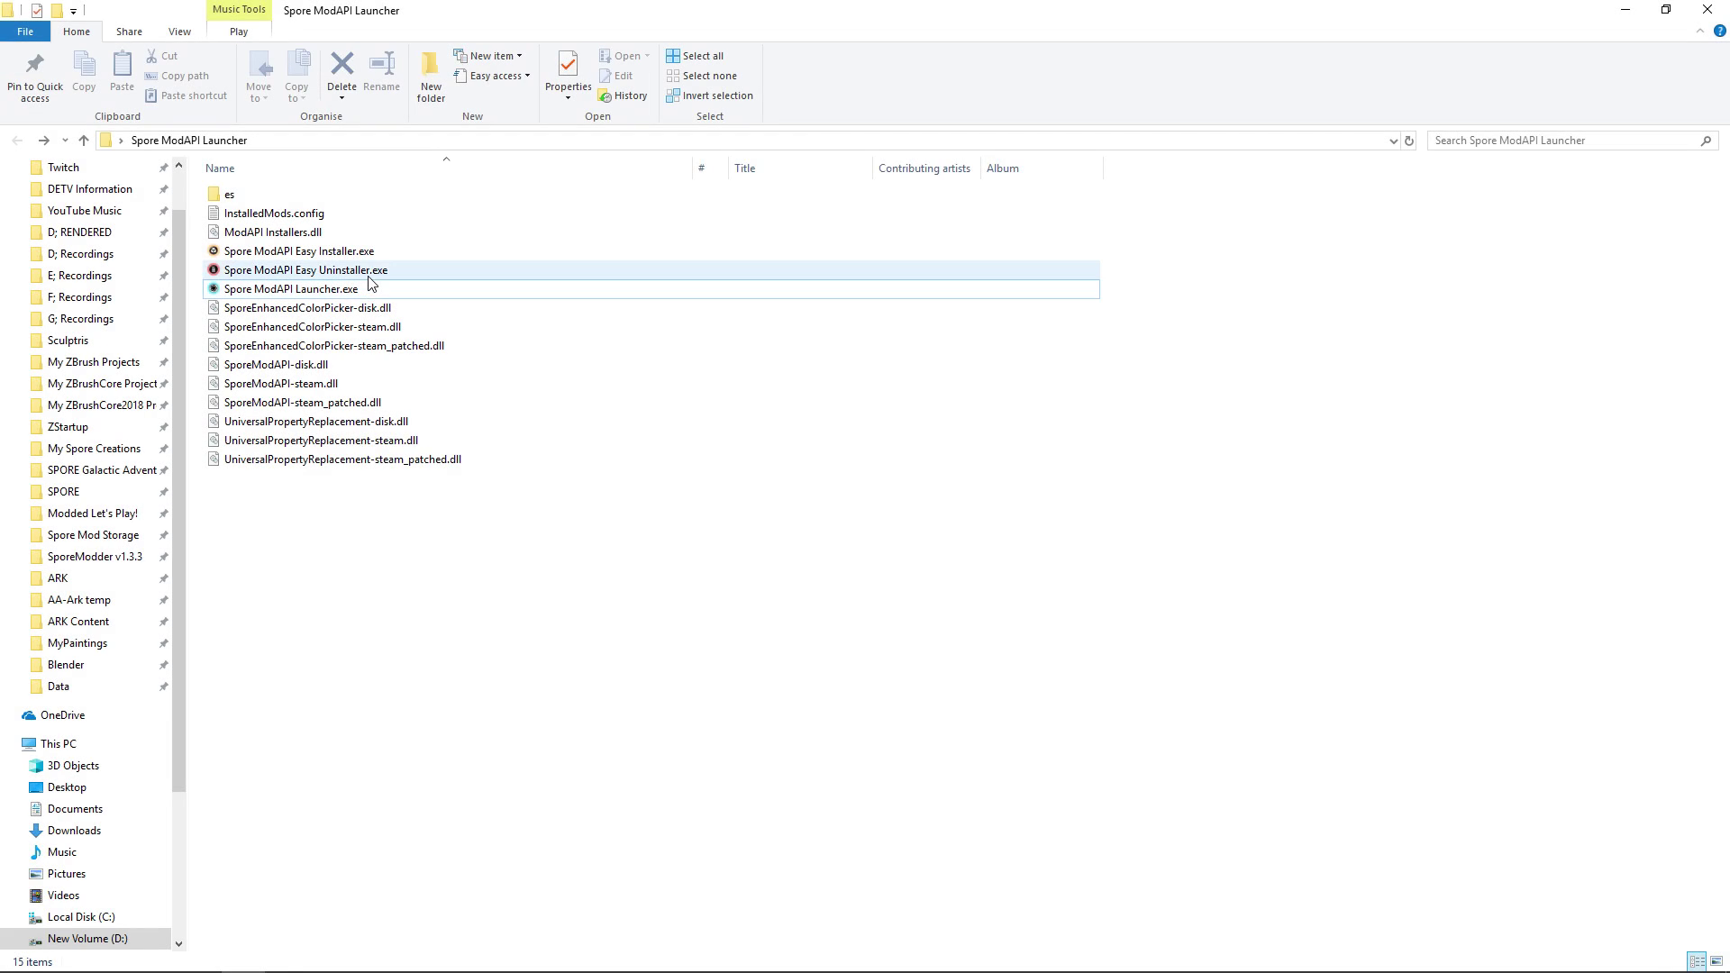
Step: Run Spore ModAPI Easy Uninstaller.exe as administrator and uninstall the dvd_BuildingRotation mod
left_click(373, 273)
right_click(373, 273)
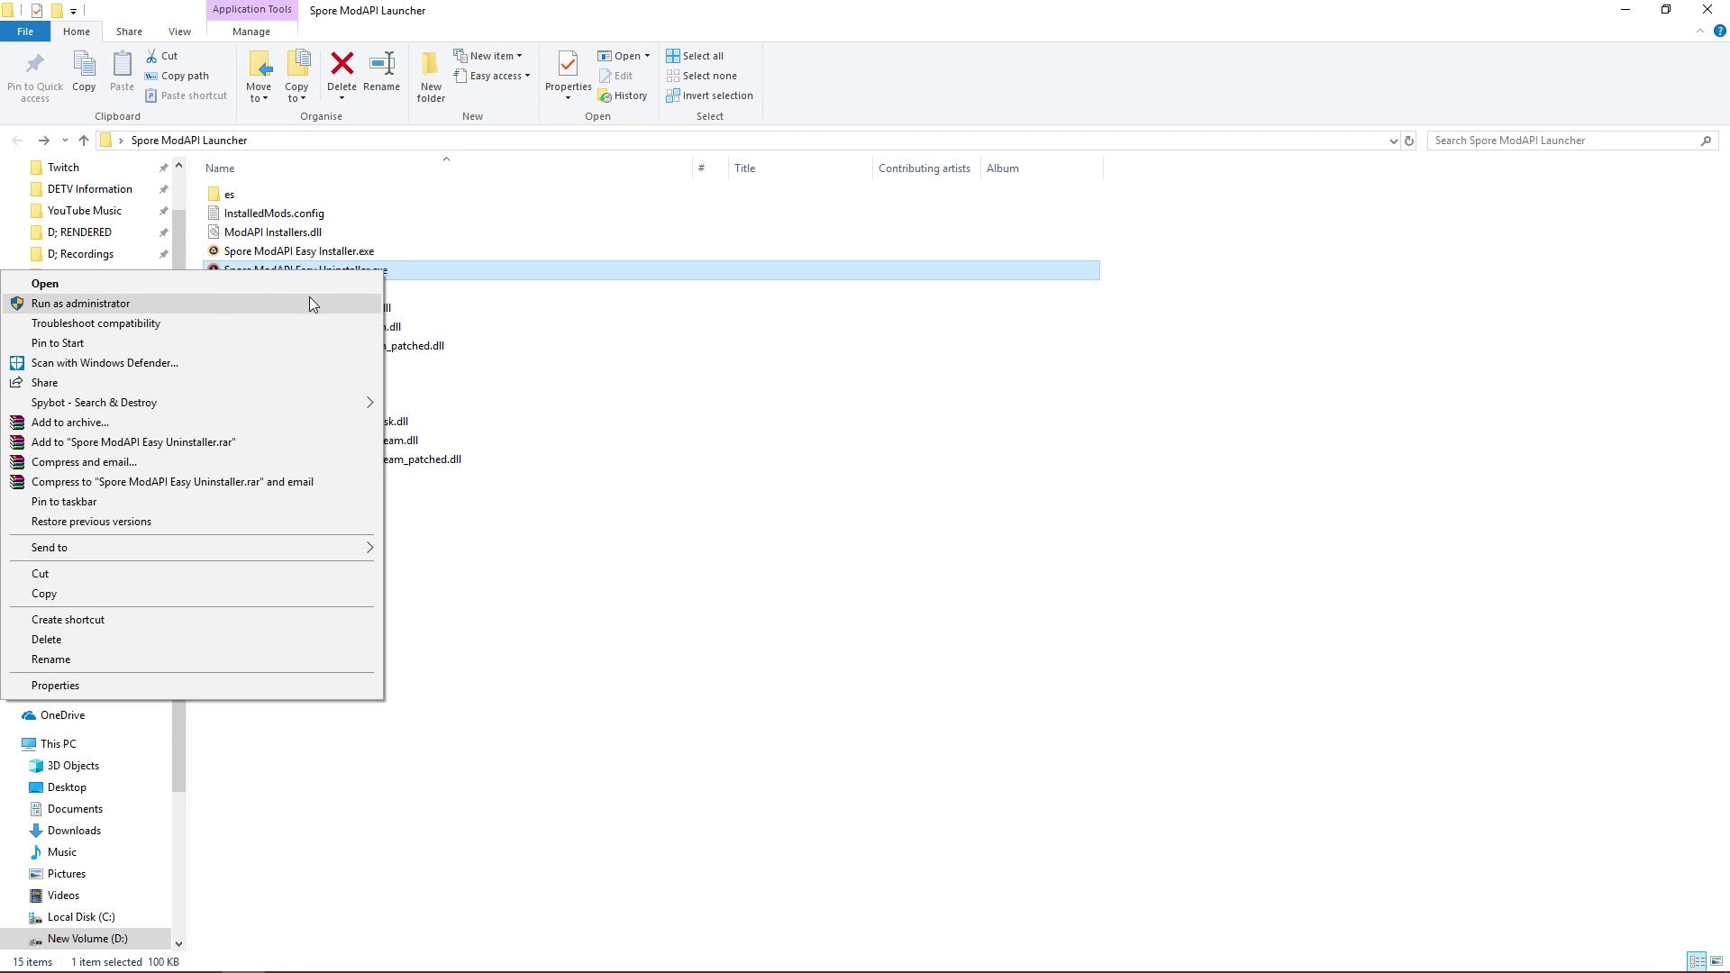
left_click(310, 296)
left_click(718, 605)
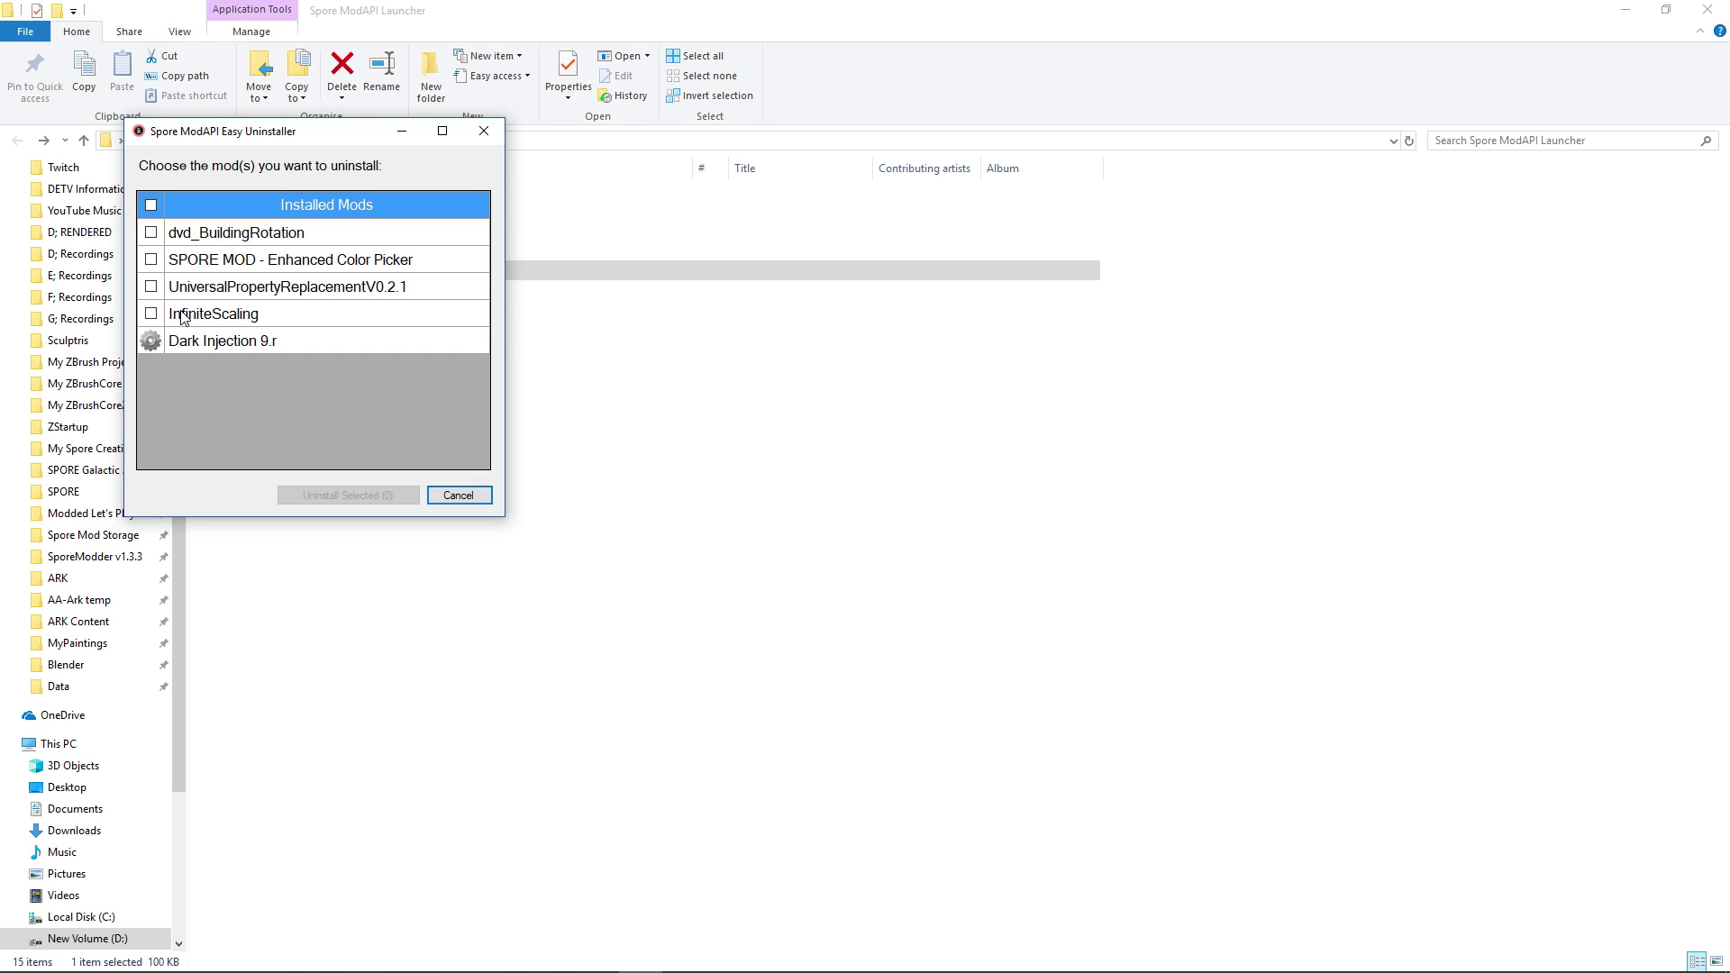
left_click(152, 233)
left_click(347, 494)
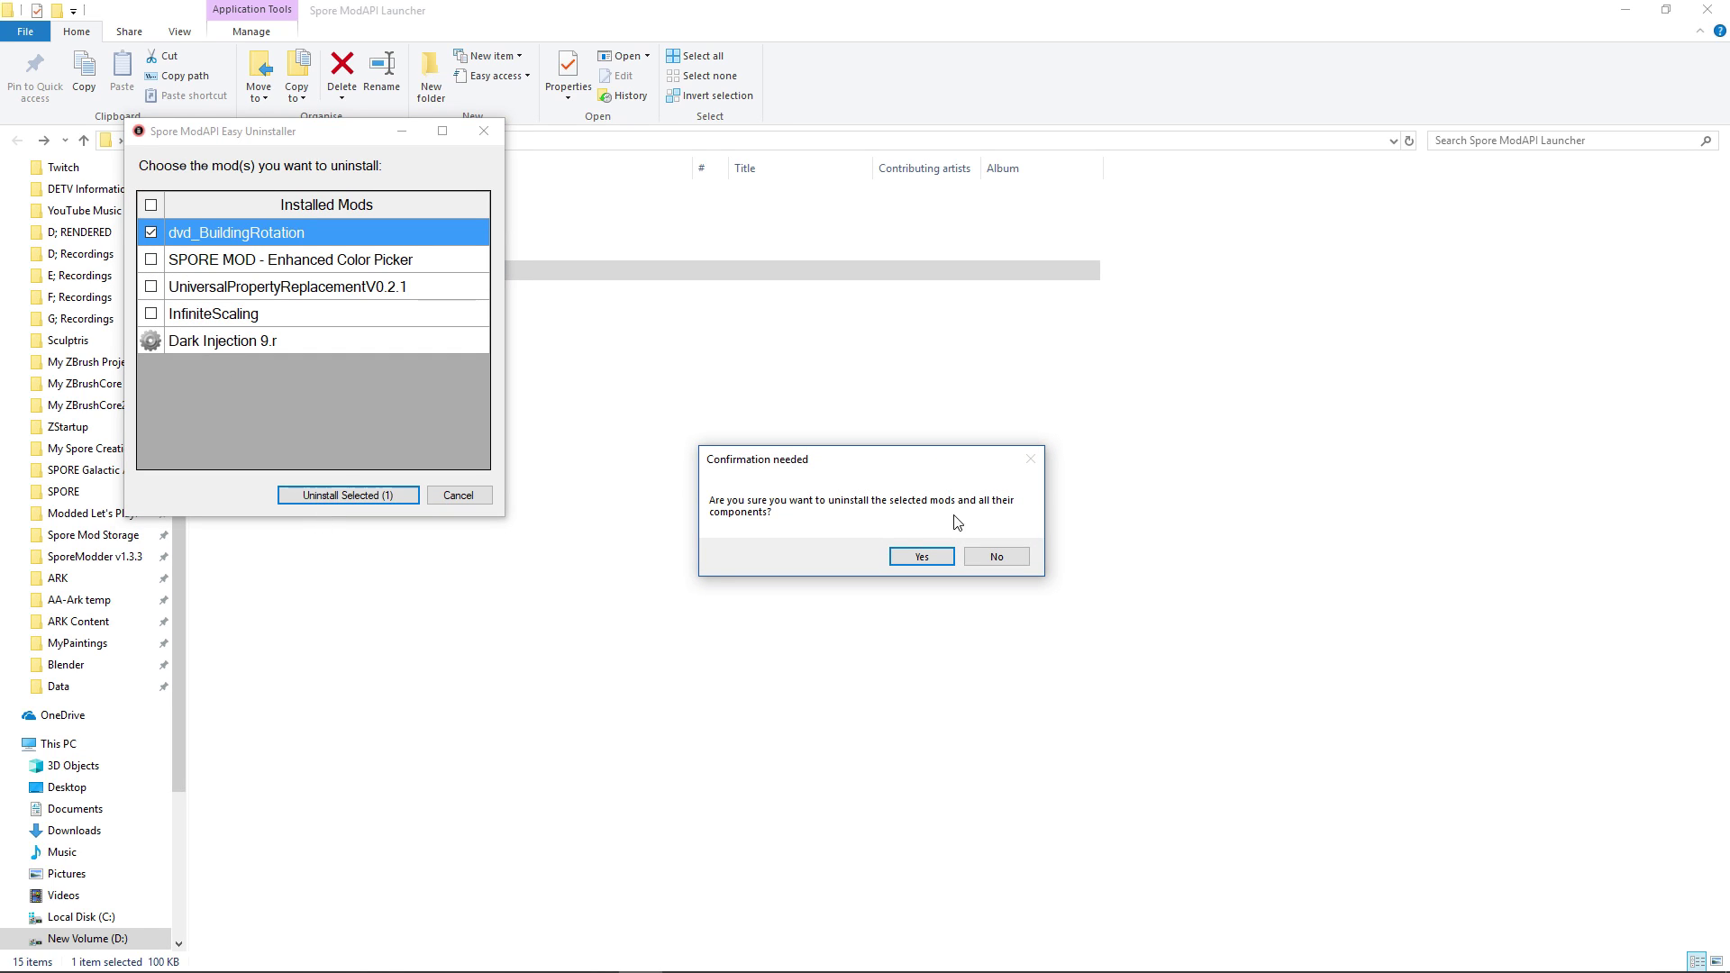
left_click(920, 558)
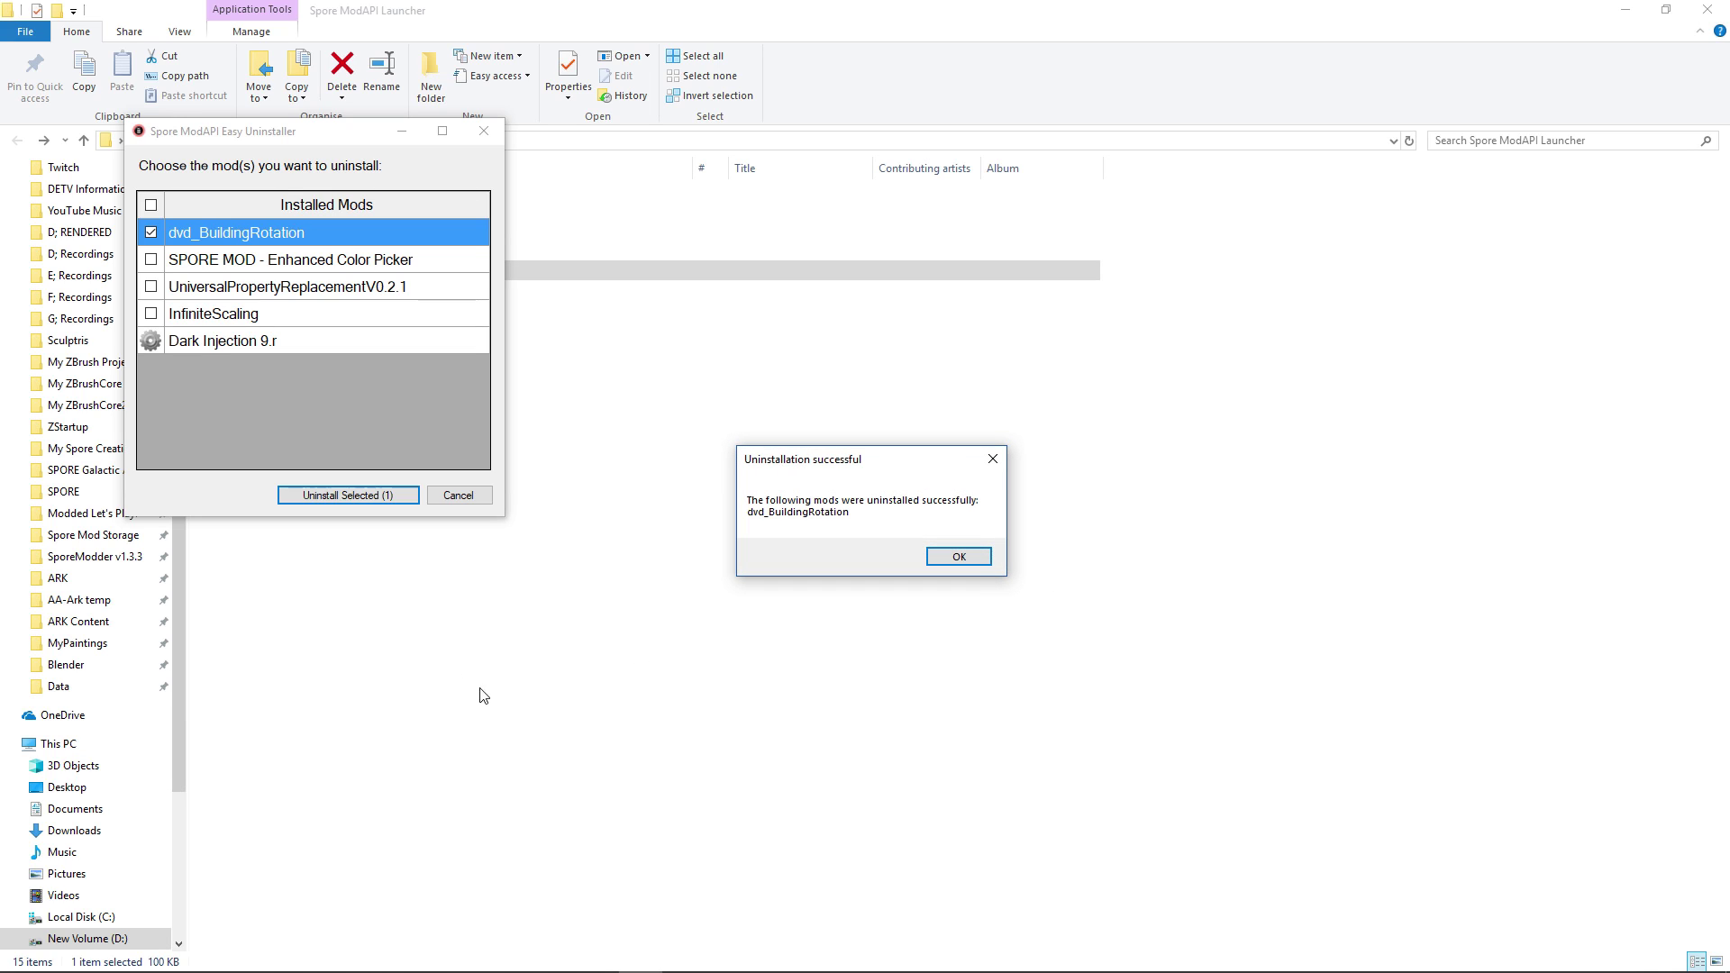
left_click(959, 556)
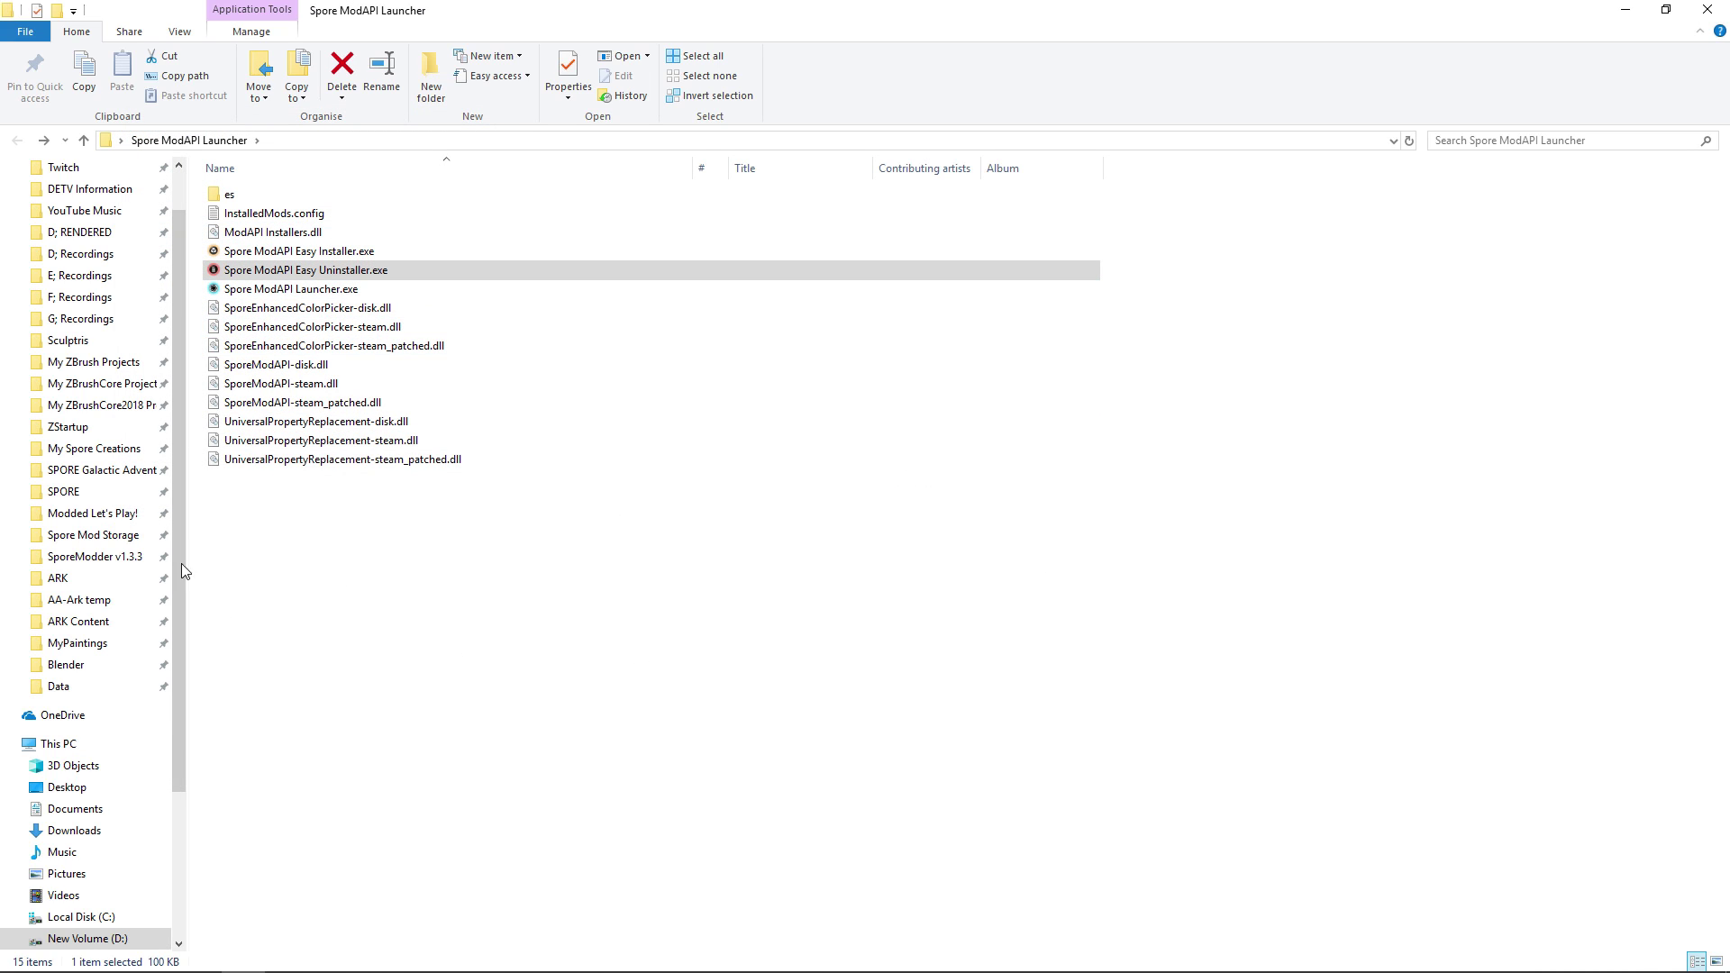
Step: Examine the mod package files in the SPORE Galactic Adventures Data folder, and return to the Spore ModAPI Launcher folder
left_click_drag(103, 469, 176, 380)
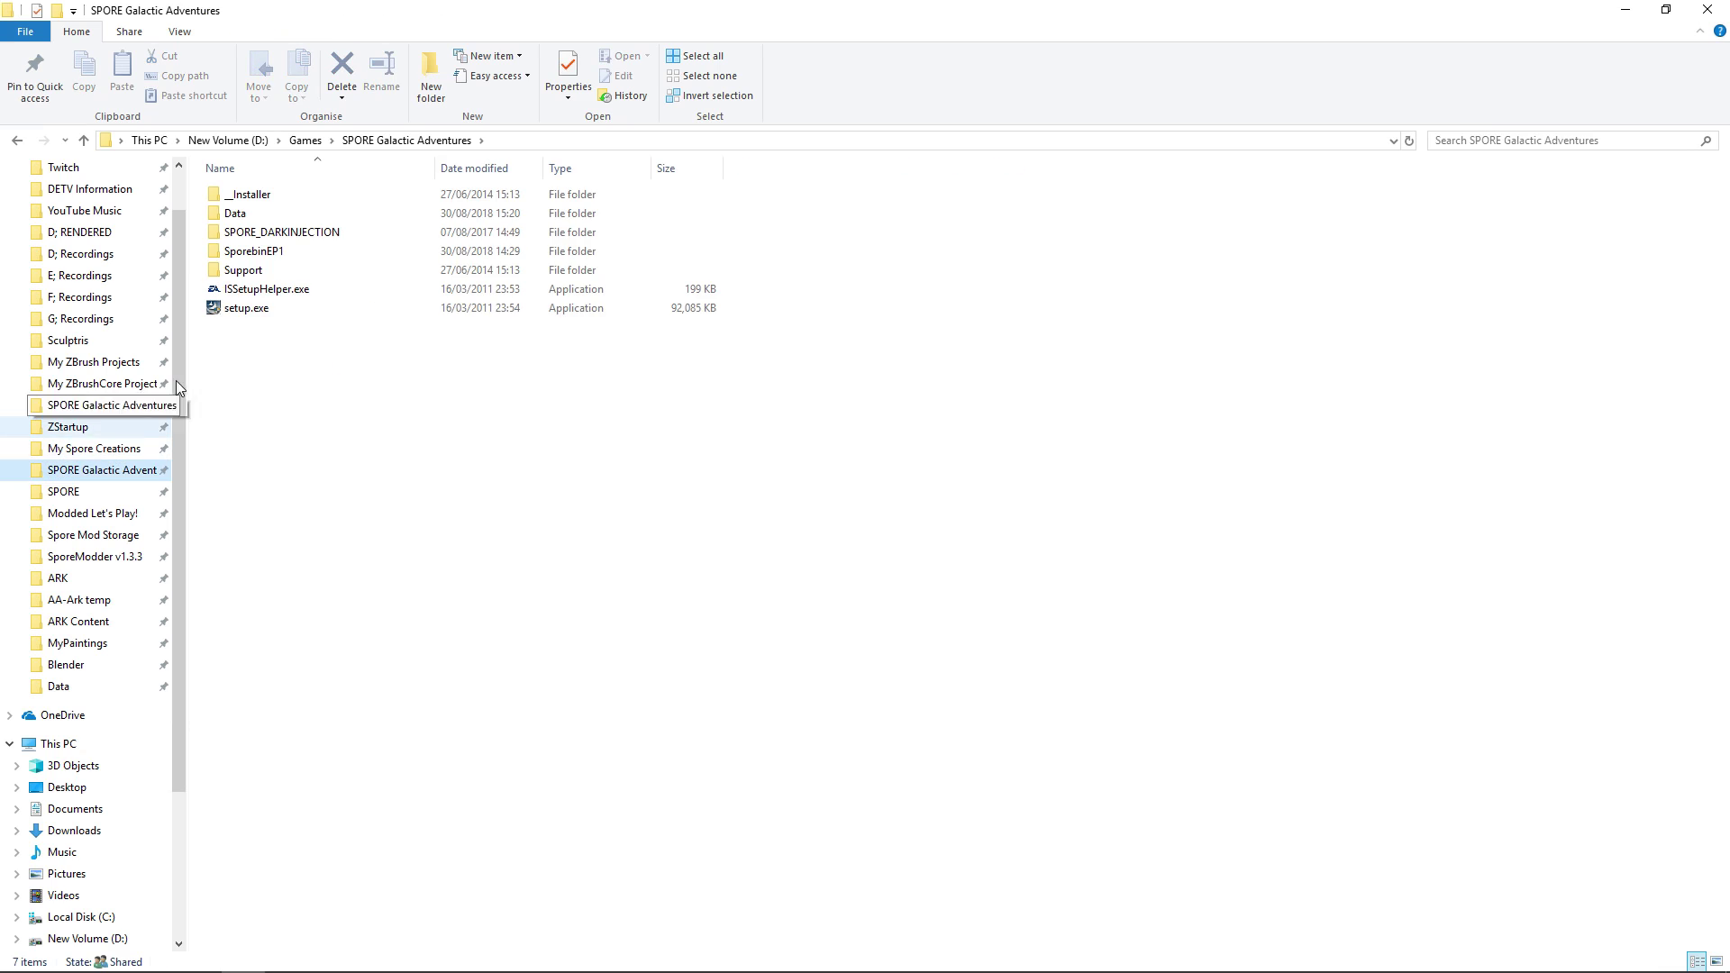
double_click(235, 214)
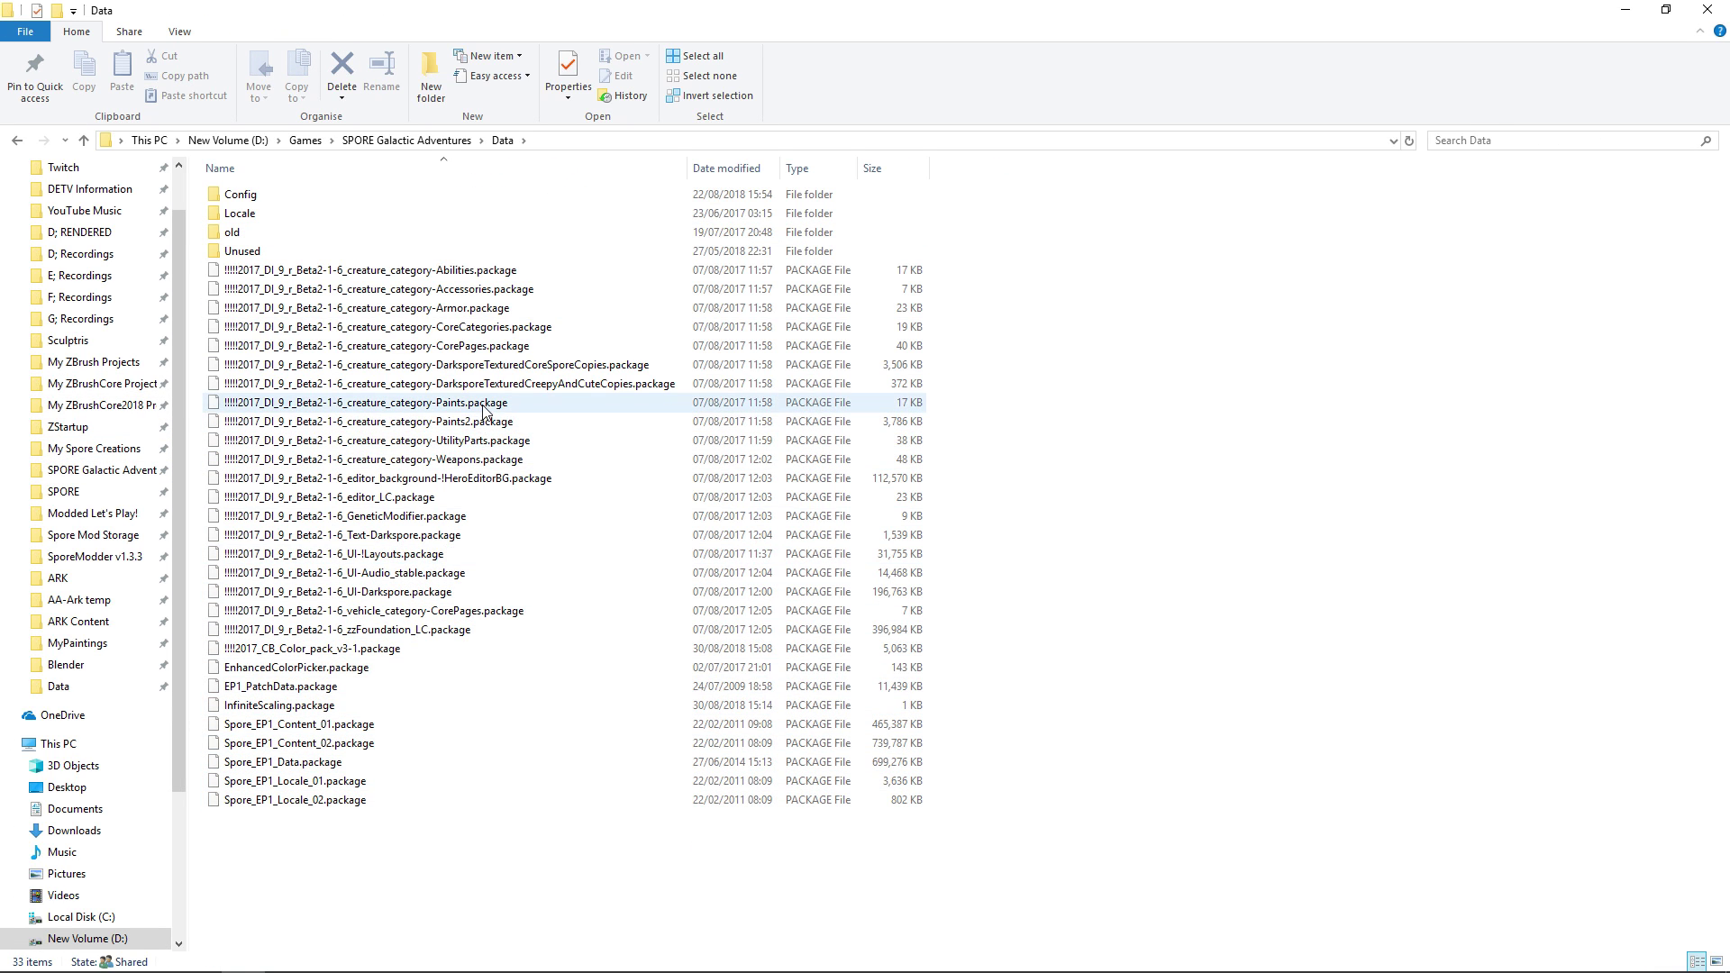
left_click(544, 270)
left_click(505, 647)
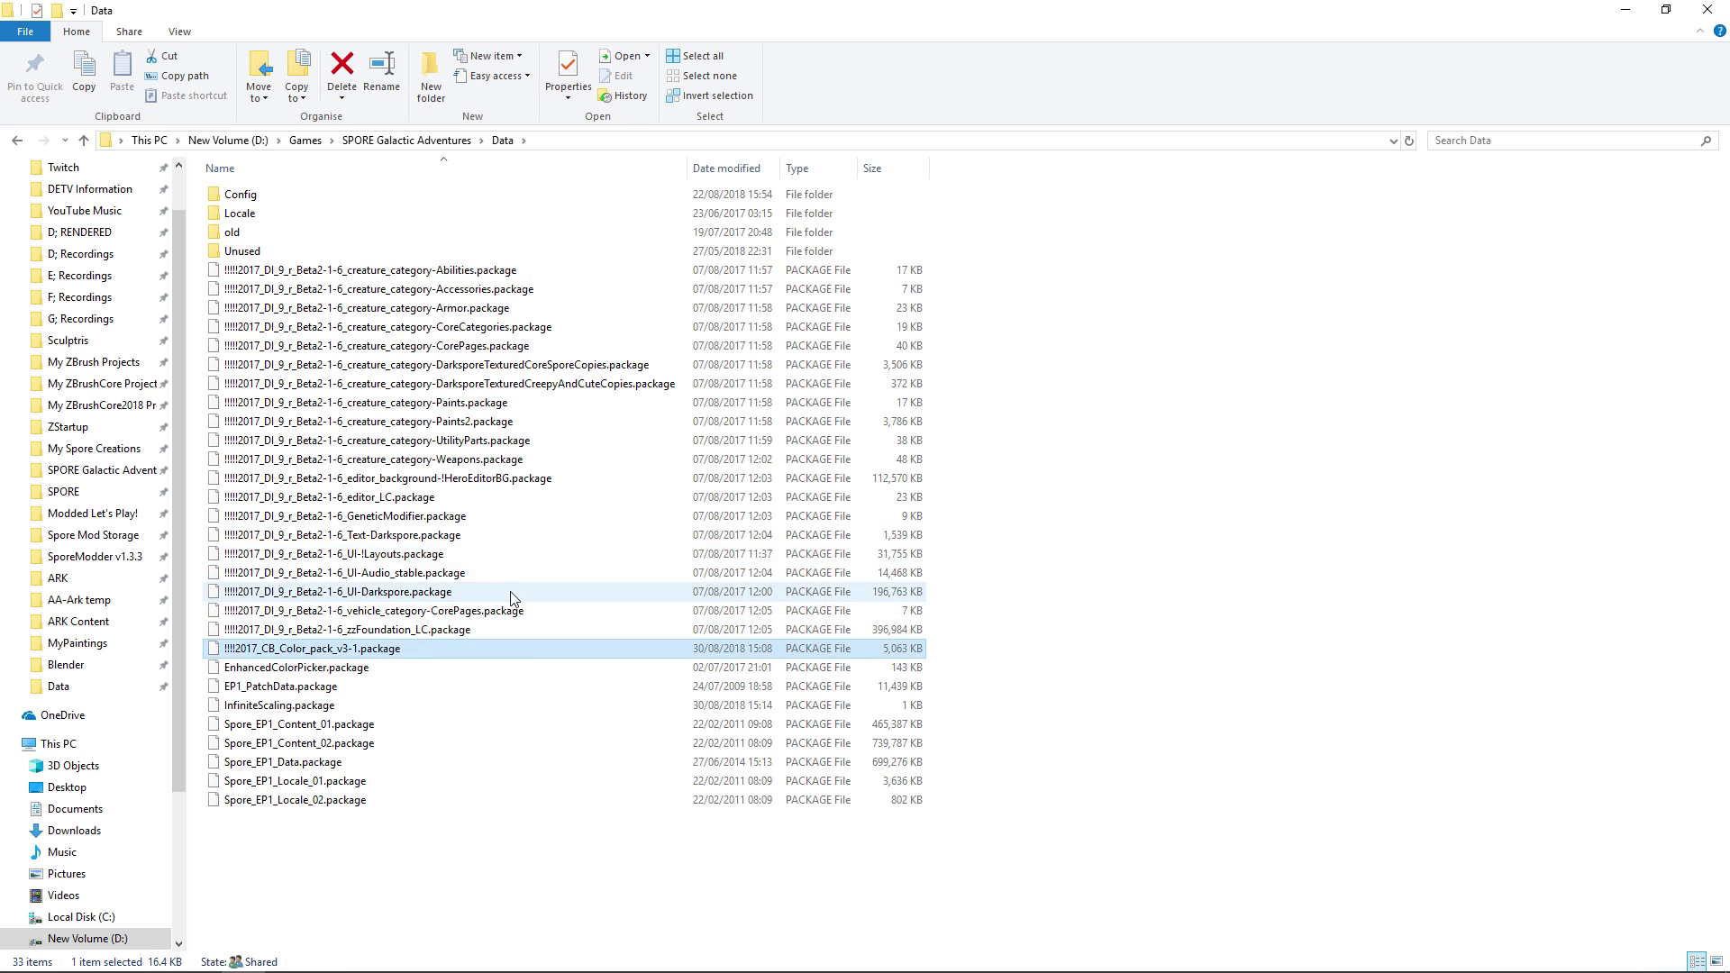
left_click(531, 270)
left_click(499, 849)
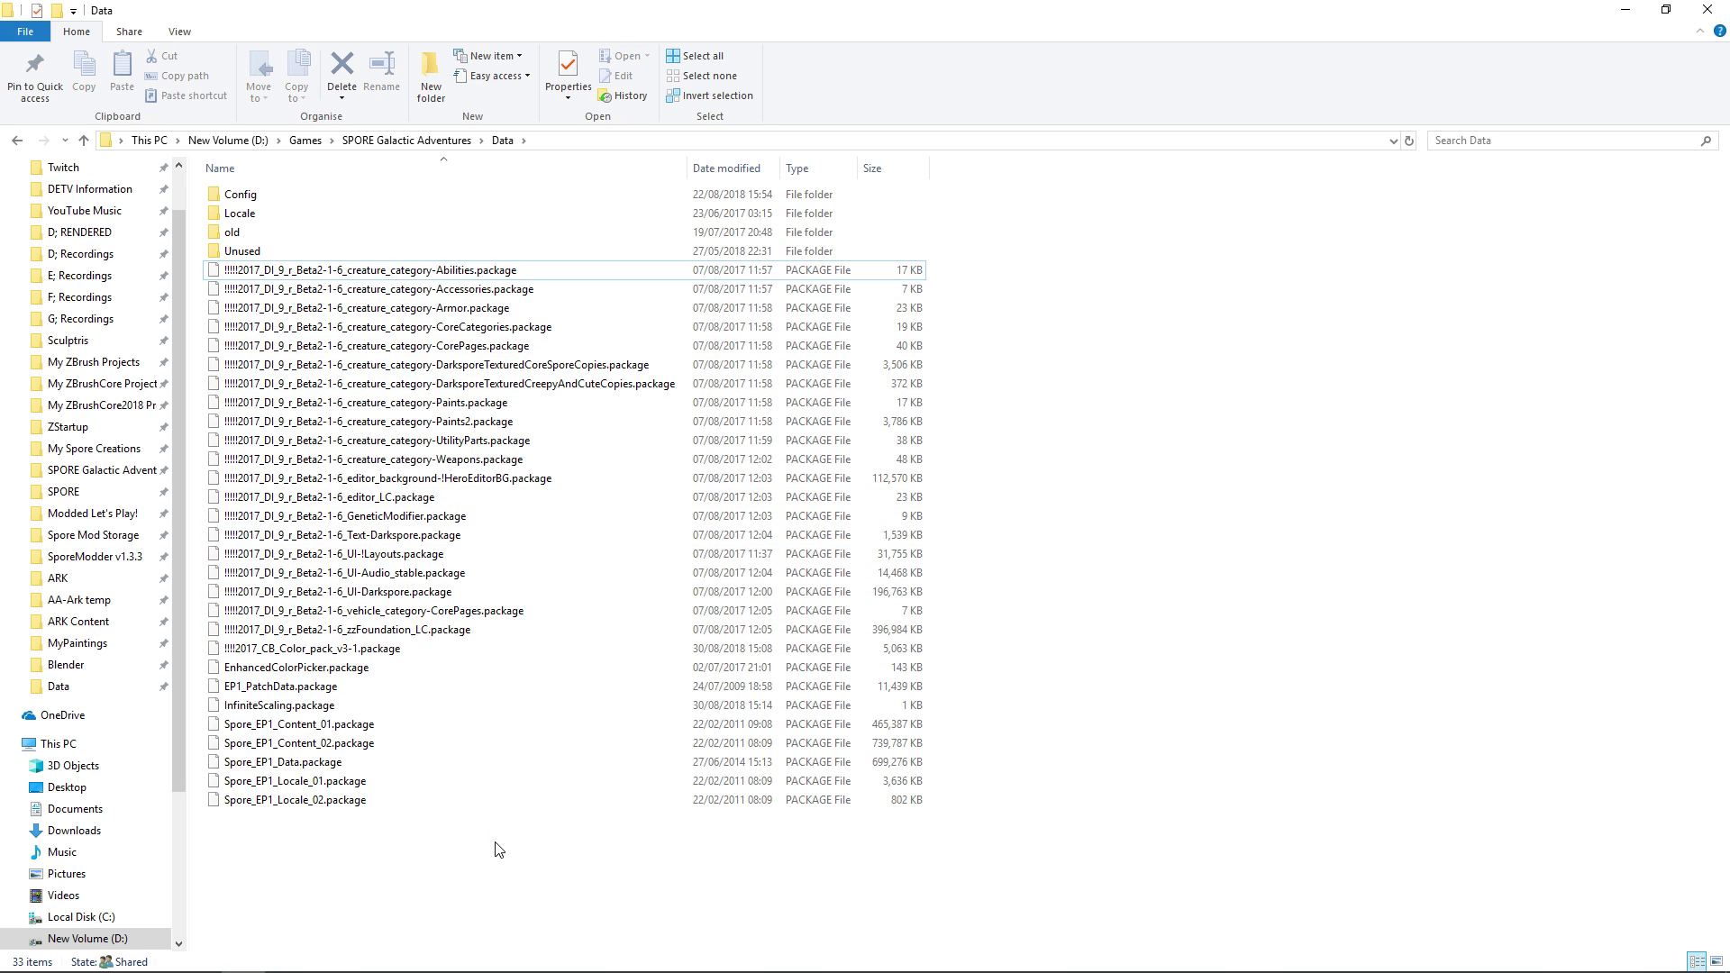
left_click_drag(497, 887, 347, 272)
left_click(16, 140)
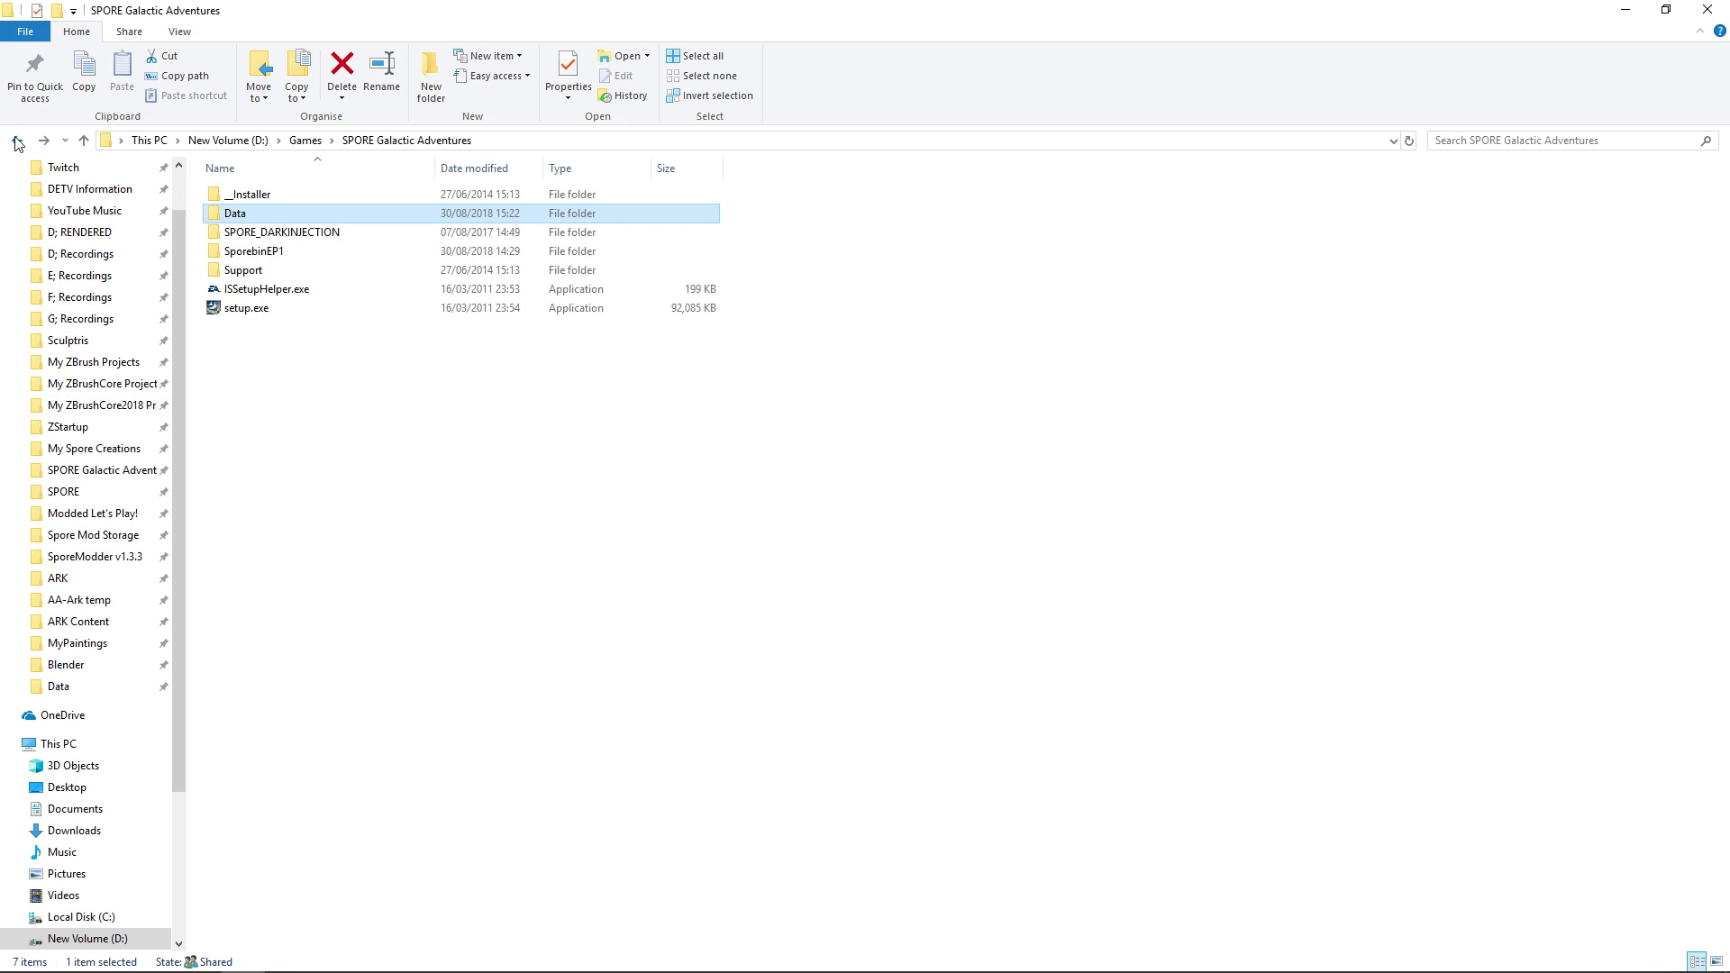
left_click(16, 140)
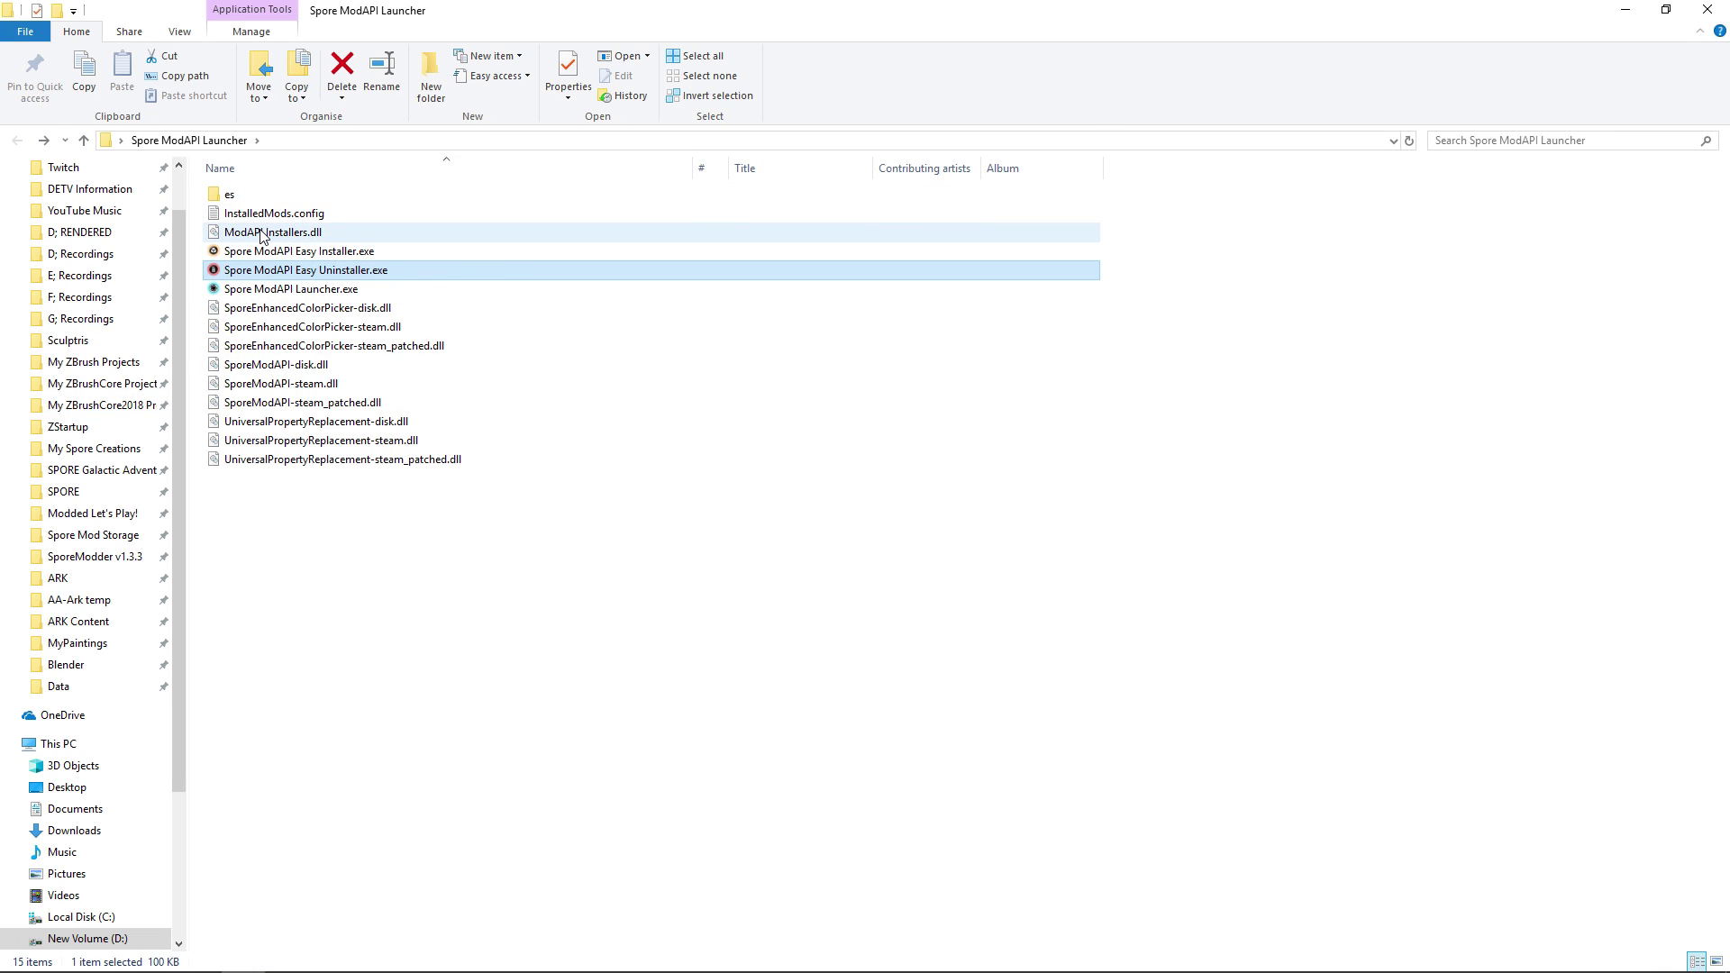
Step: Review the manual install options on the Dark Injection page in Chrome, dismissing the downloads bar, and return to the Spore ModAPI Launcher folder
left_click(144, 919)
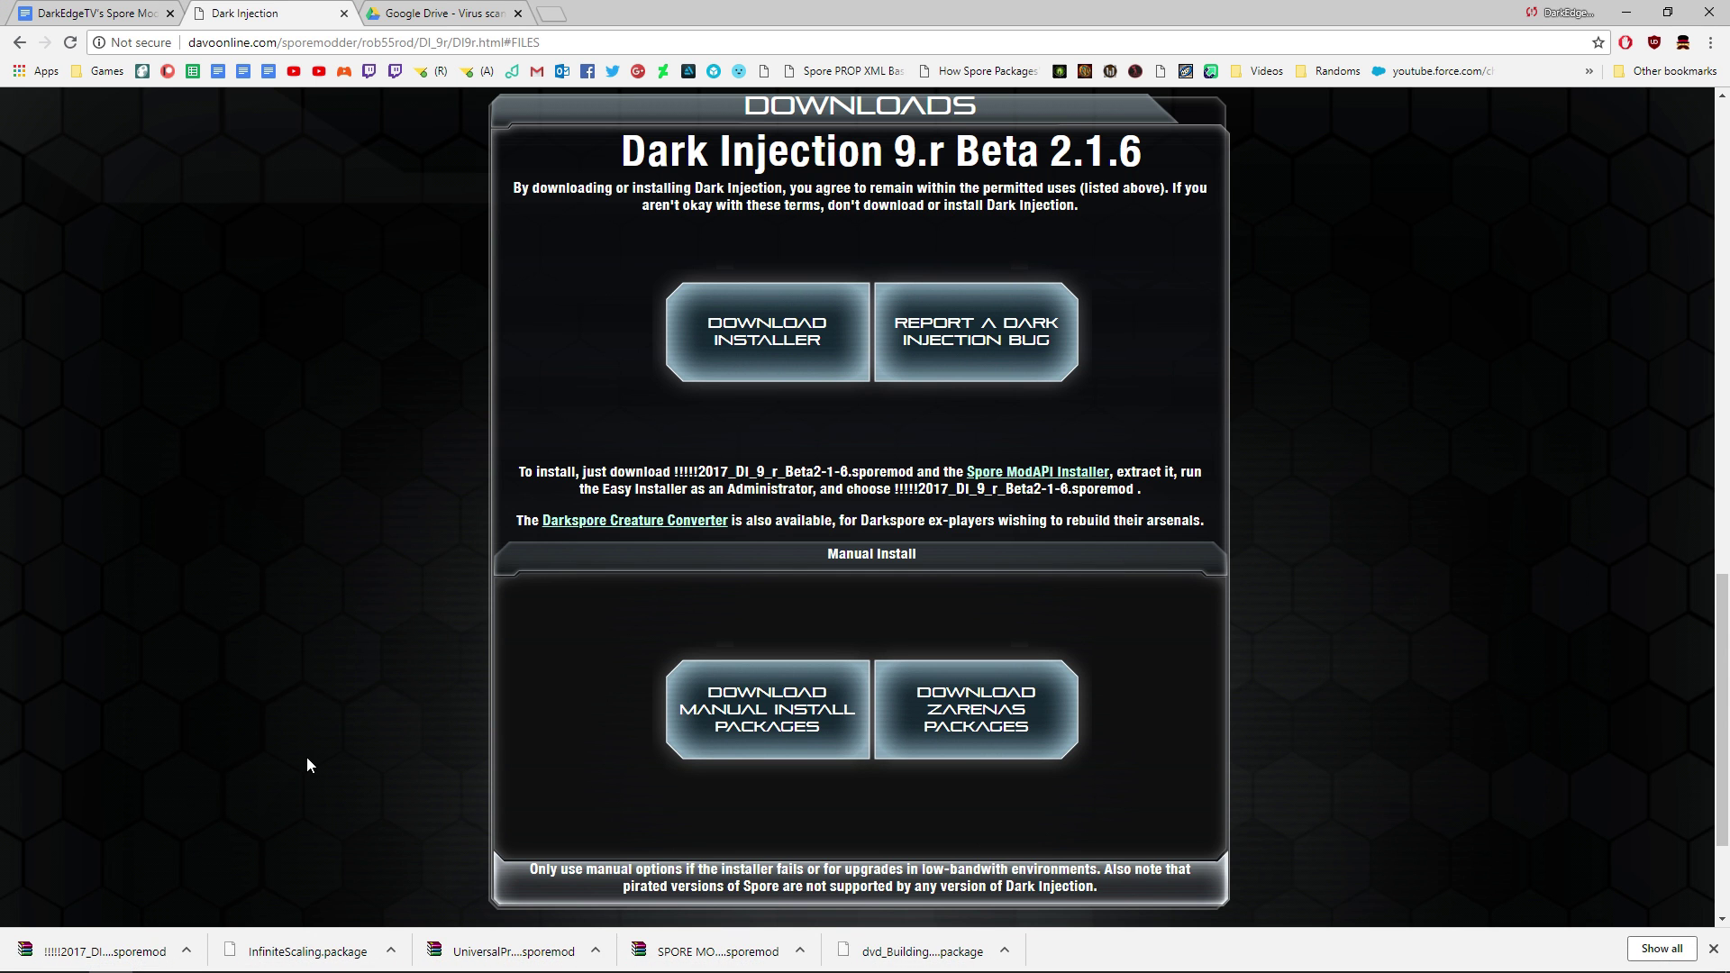
left_click(1713, 950)
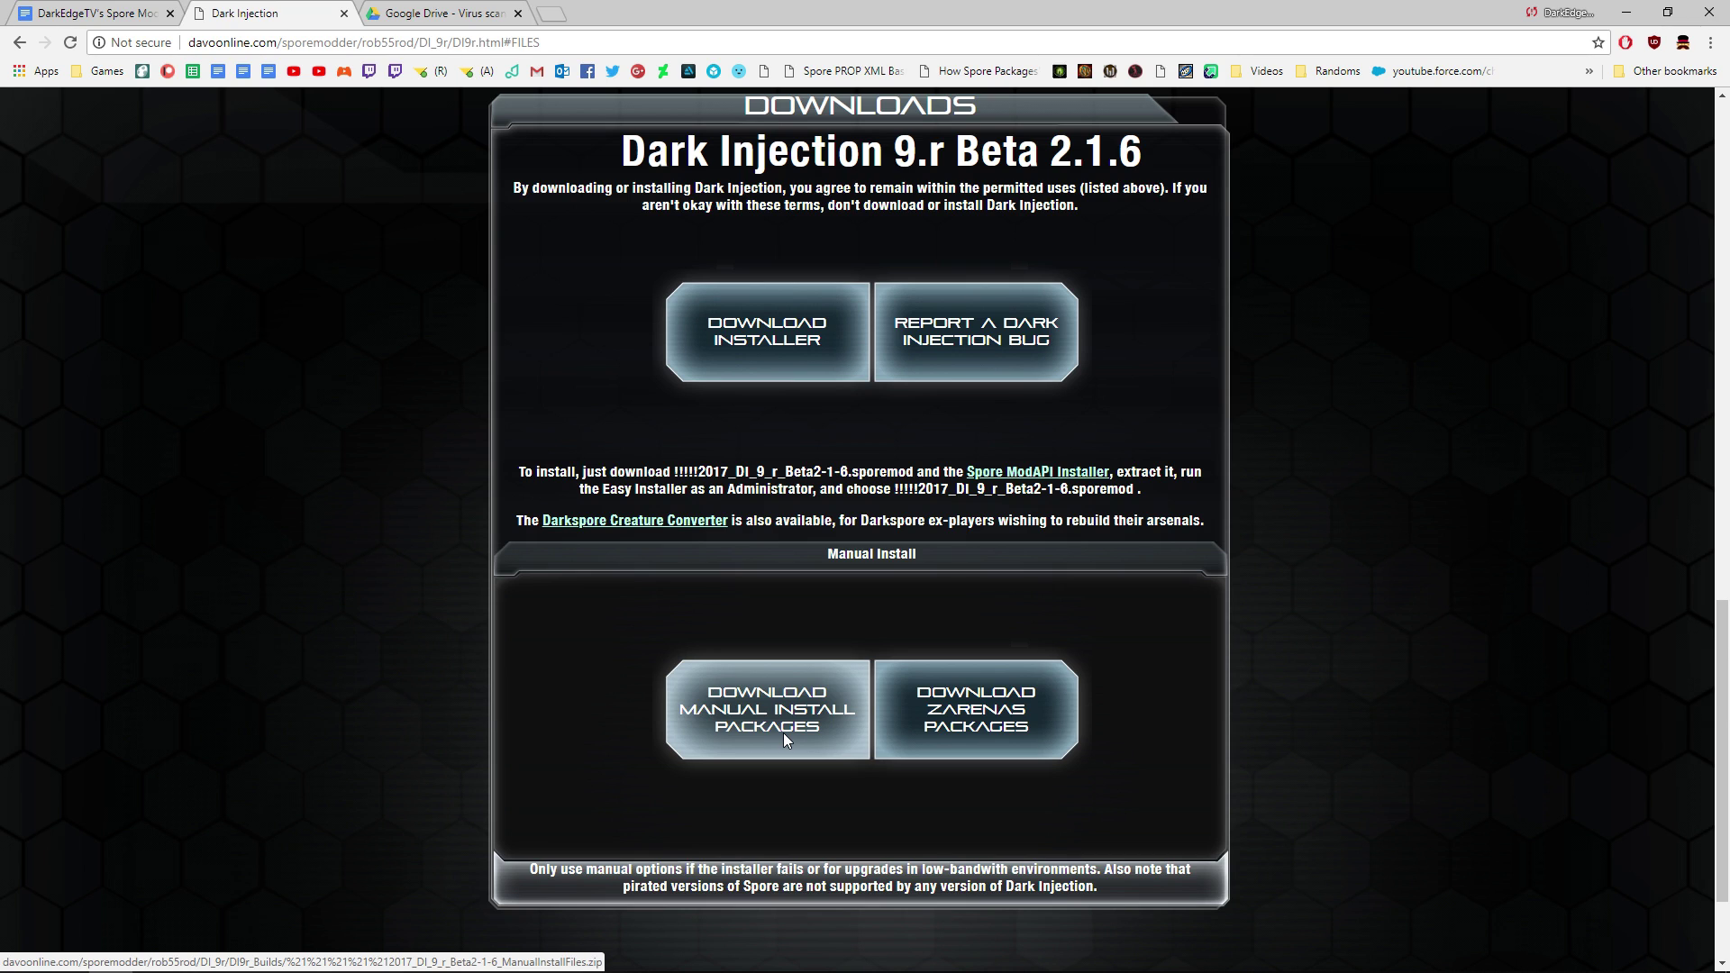
key("super")
left_click(343, 766)
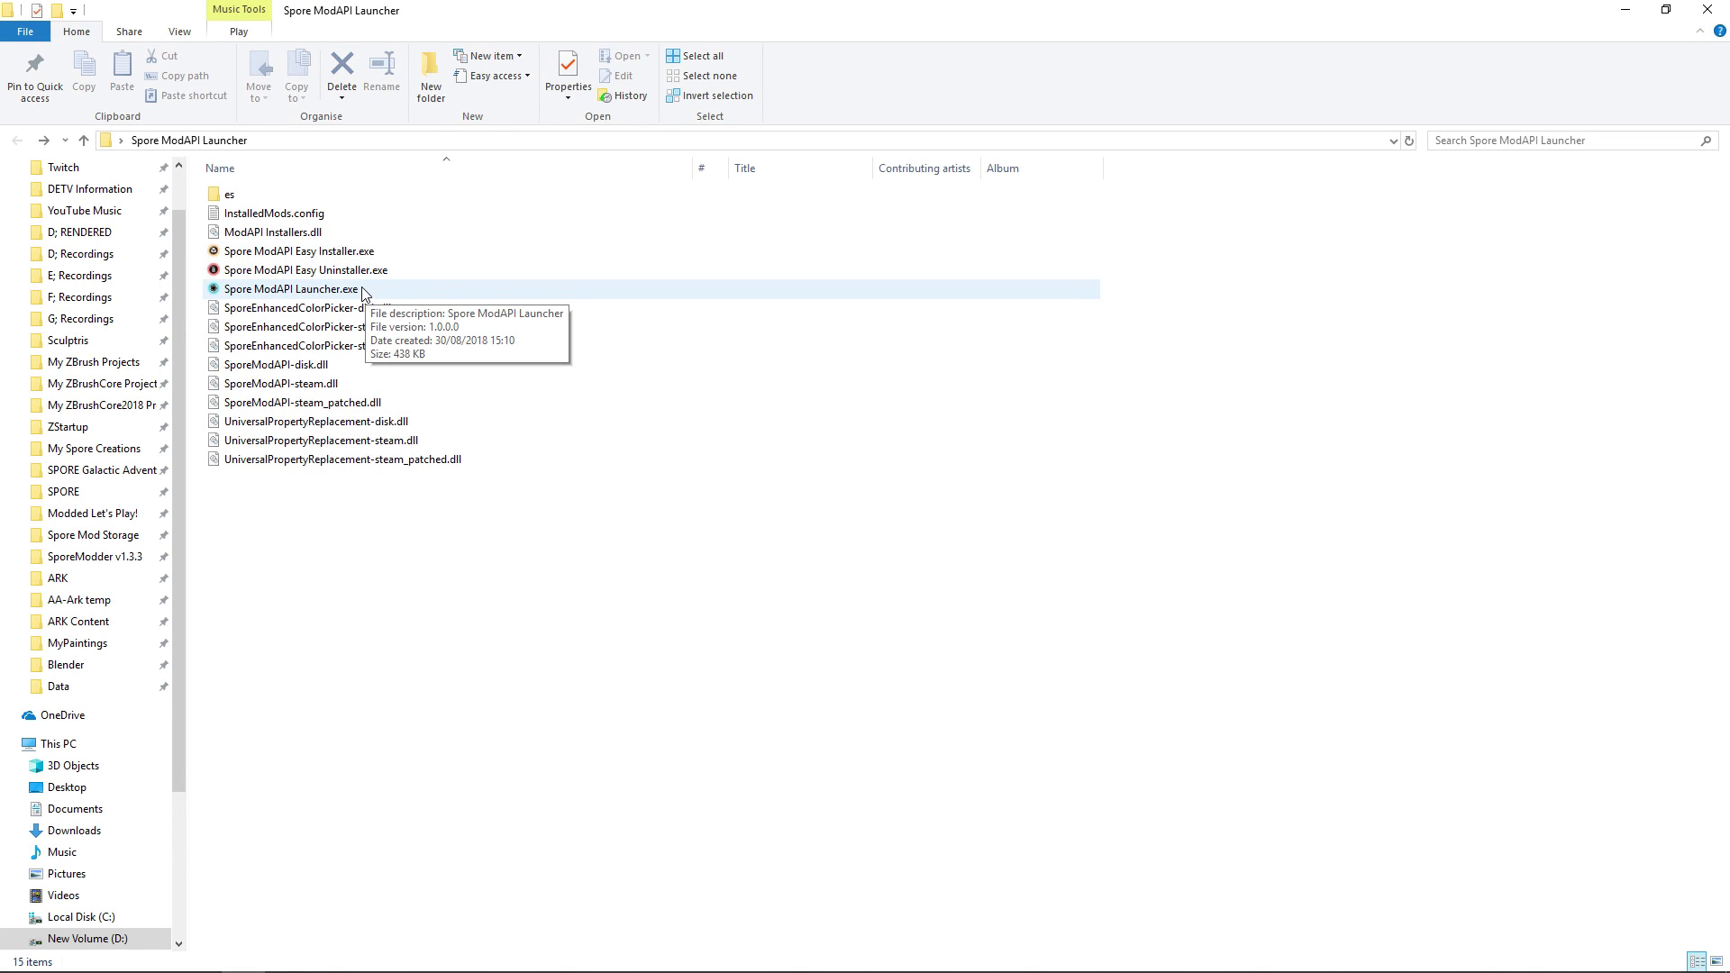
Step: Switch to the mods document in Chrome and open the DavoOnline link for The Smoother
left_click(487, 644)
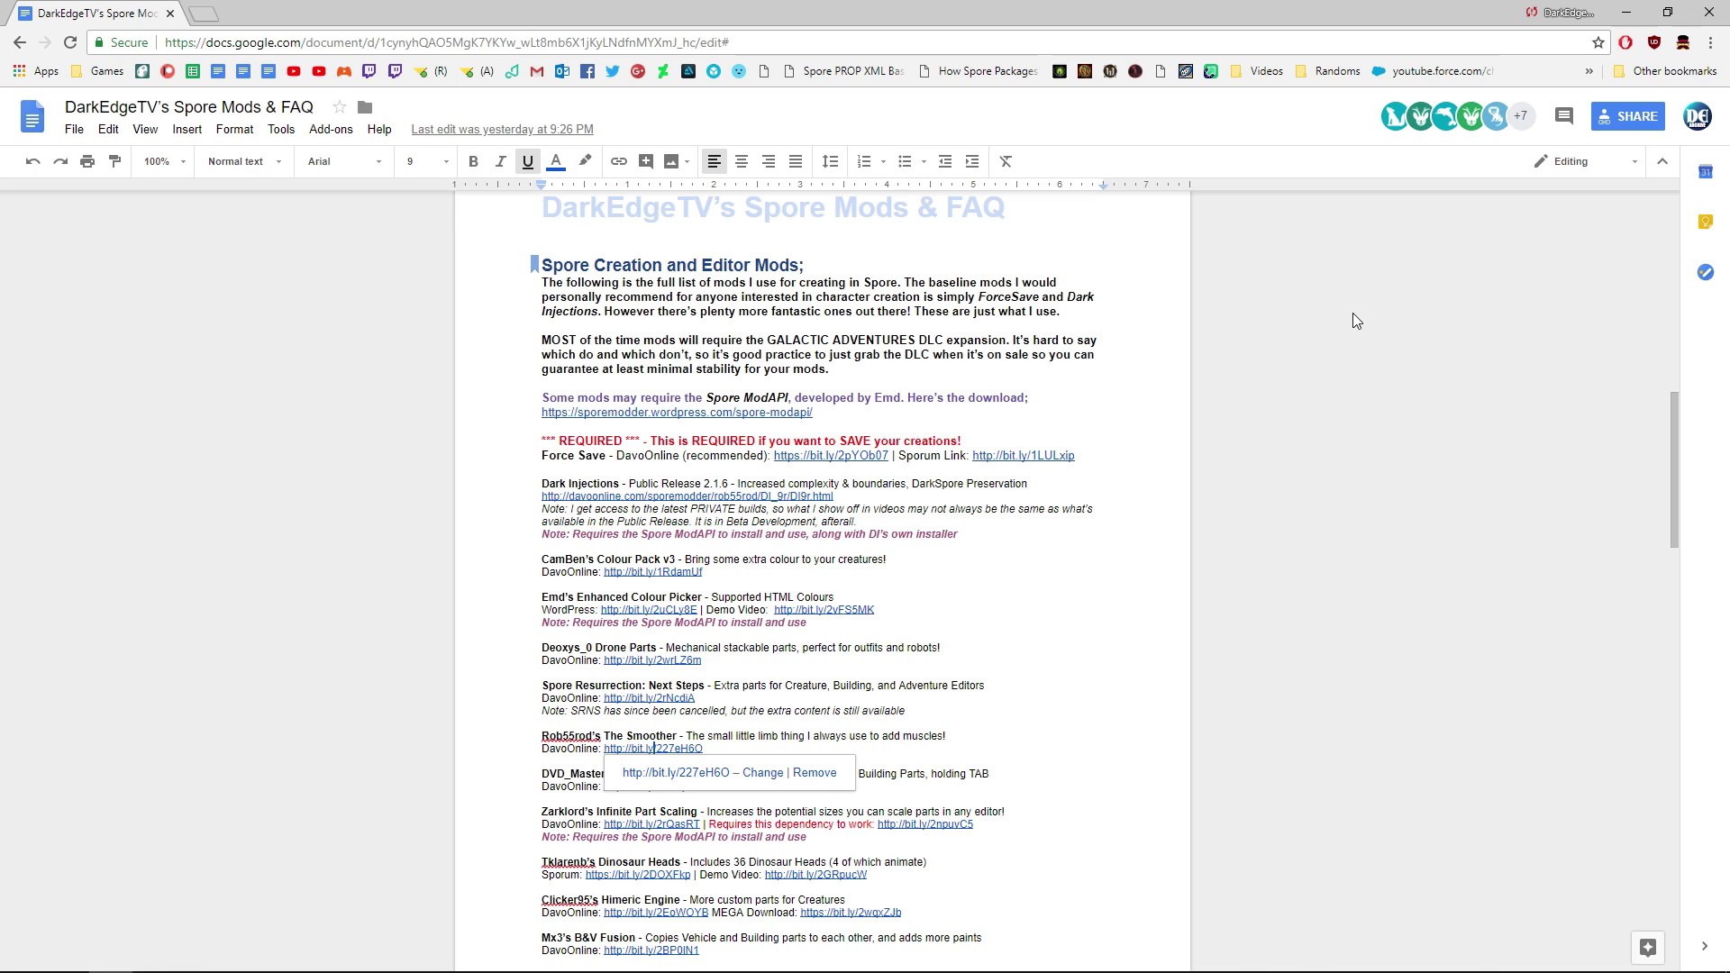
left_click(634, 773)
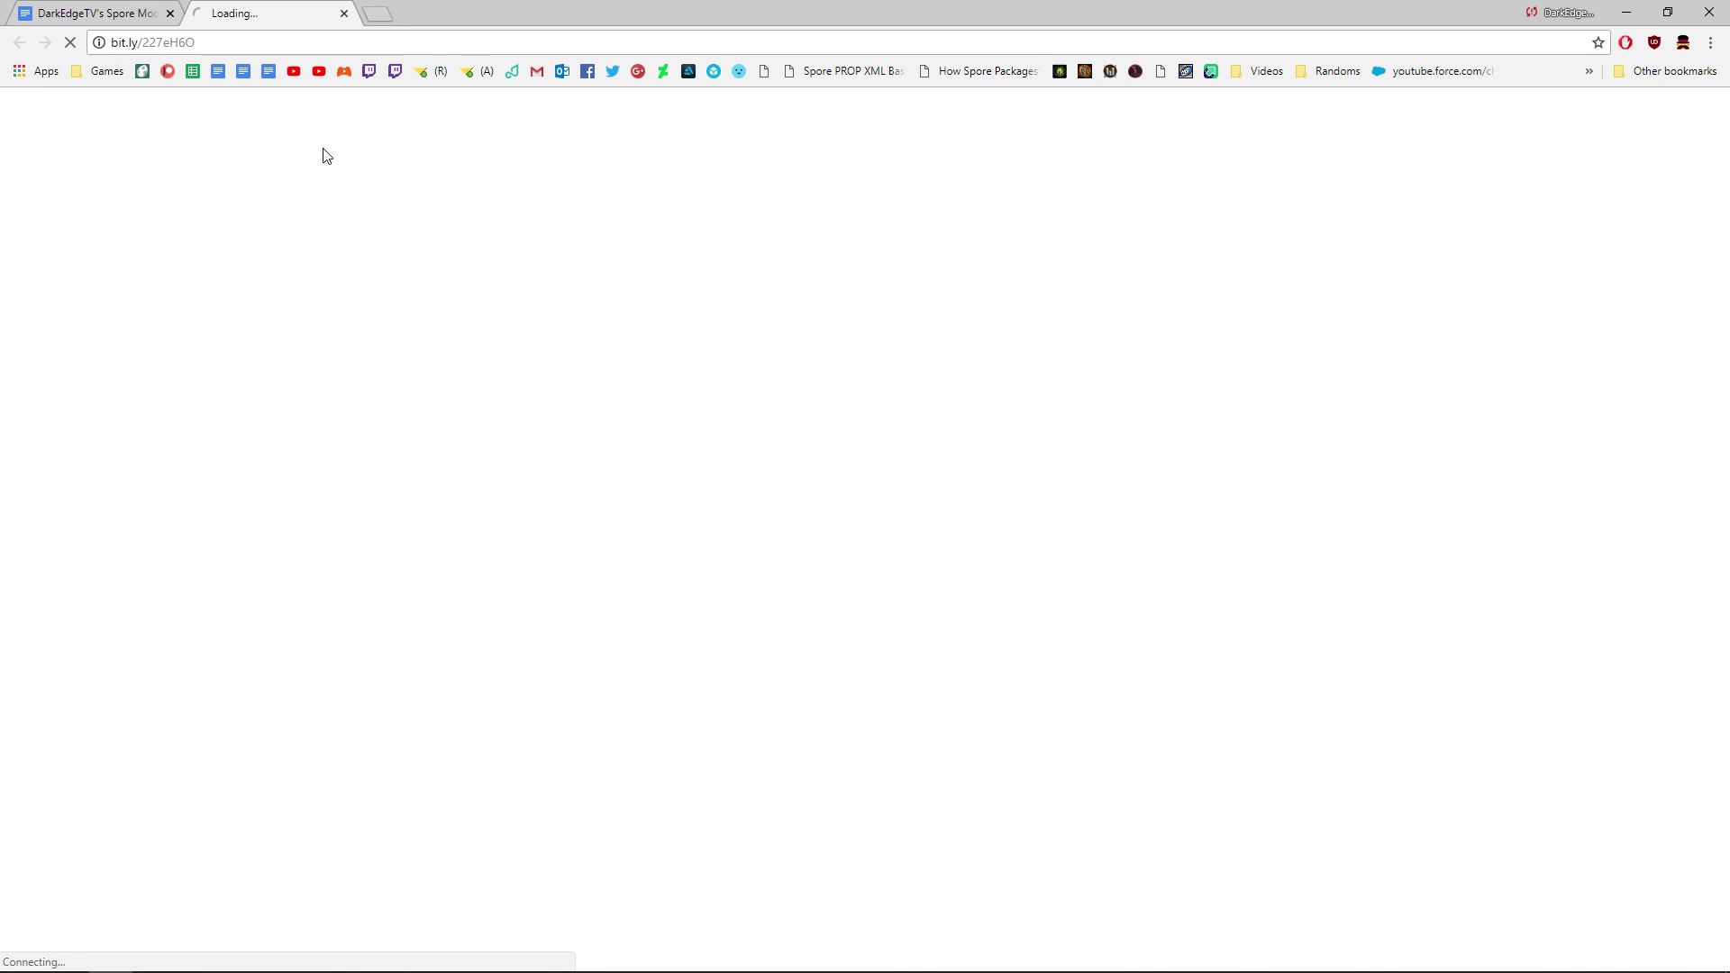